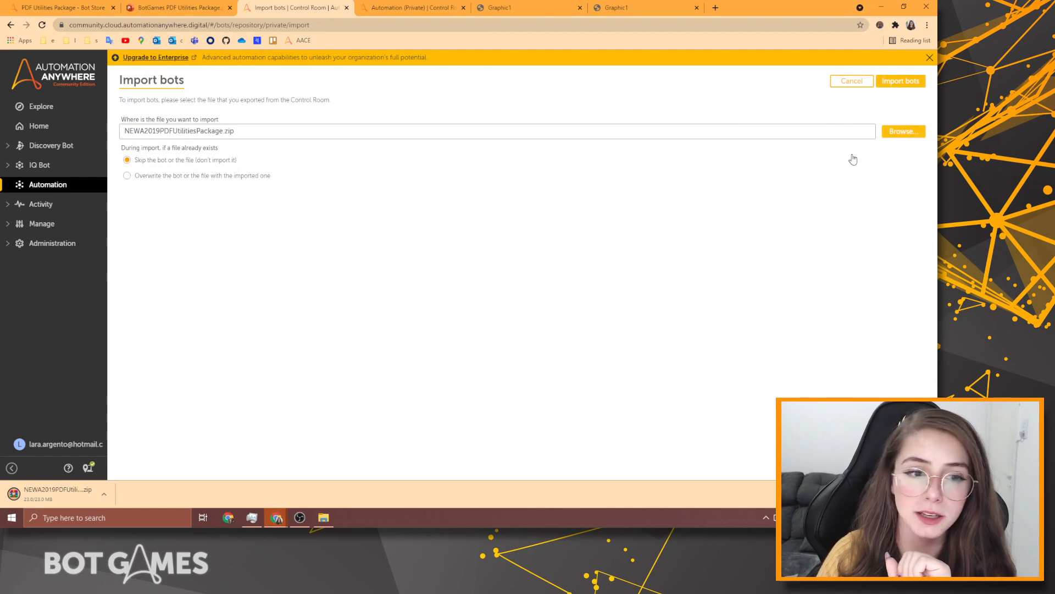
# Go to the Bots > Bot Games > Bot Store Spotlight - PDF Utilities Package folder.
pyautogui.click(901, 83)
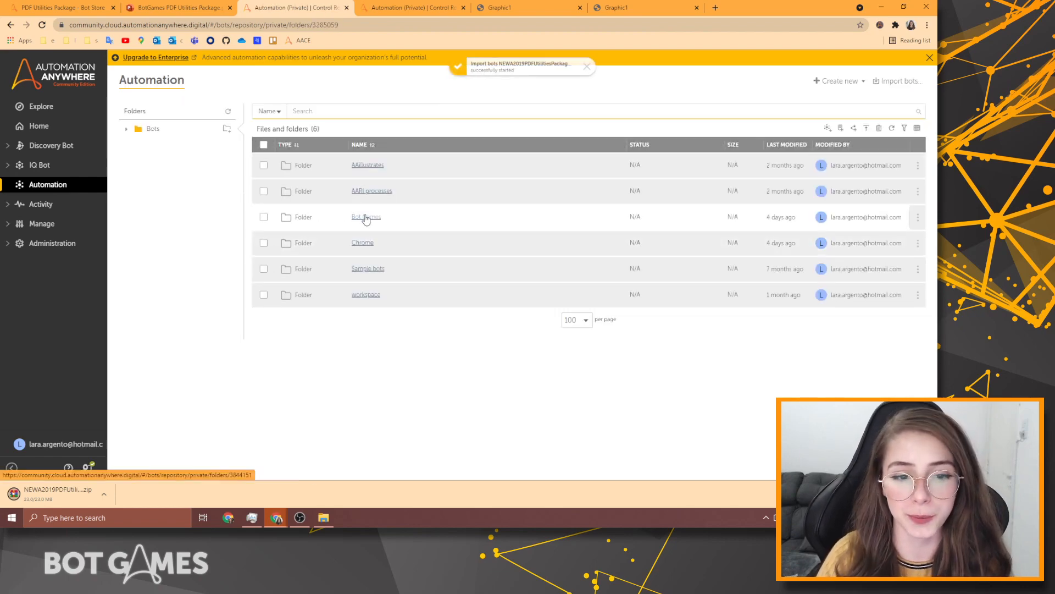
pyautogui.click(366, 218)
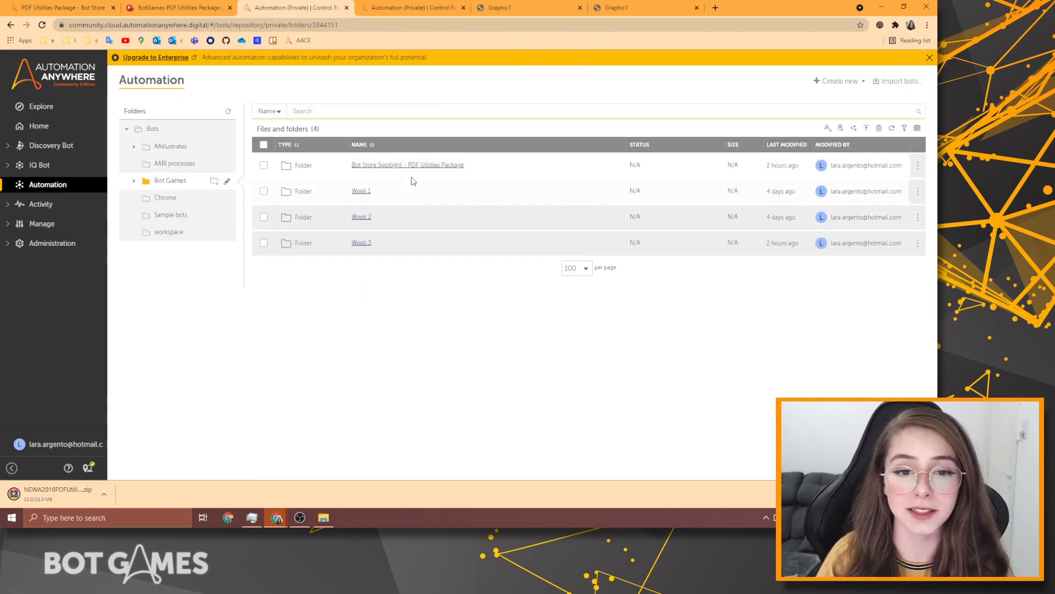
pyautogui.click(421, 166)
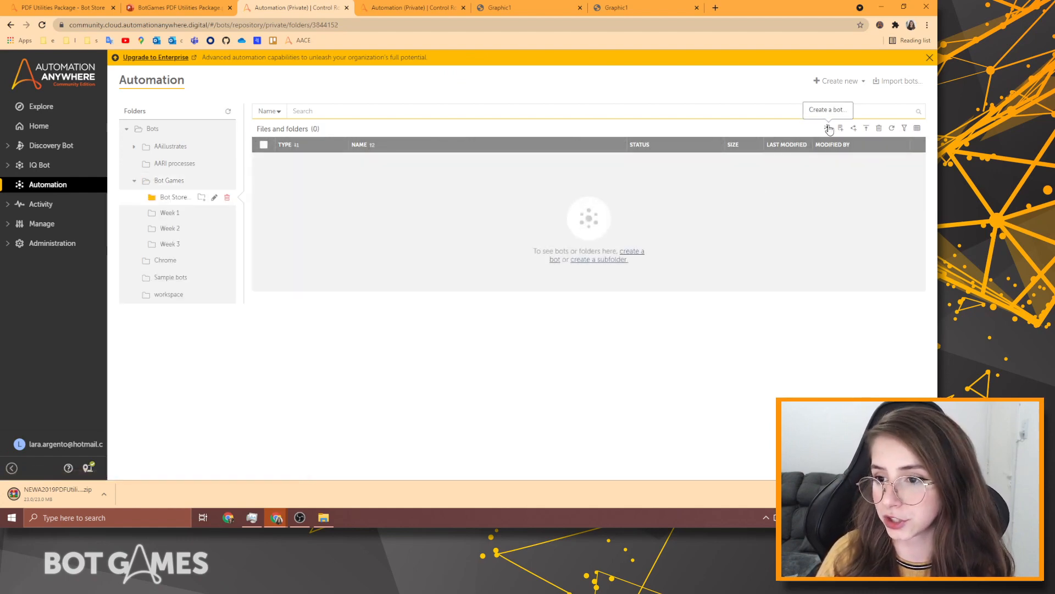
# Create a new task bot there named PDF Utilities Package.
pyautogui.click(828, 127)
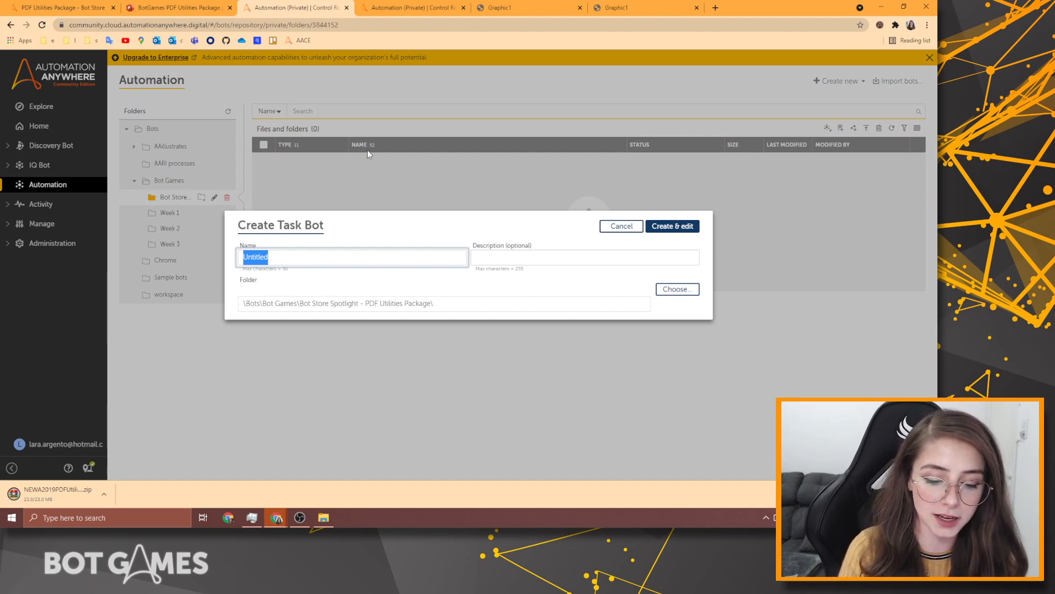
pyautogui.write('PDF')
pyautogui.press('Down')
pyautogui.press('Return')
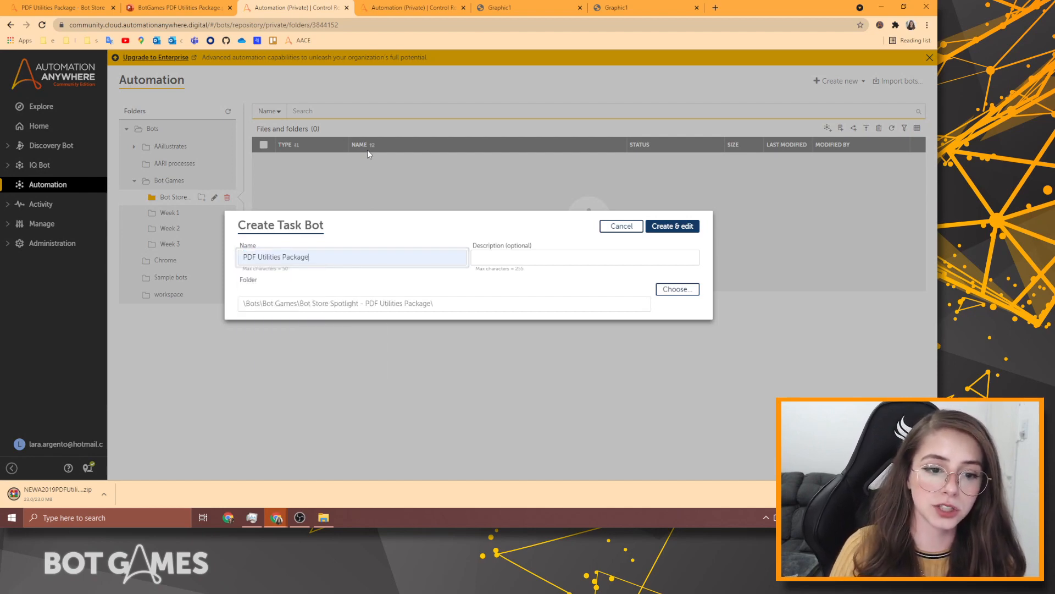
# Open the new bot in the editor and place a Step titled Read Form Fields between Start and End.
pyautogui.click(692, 225)
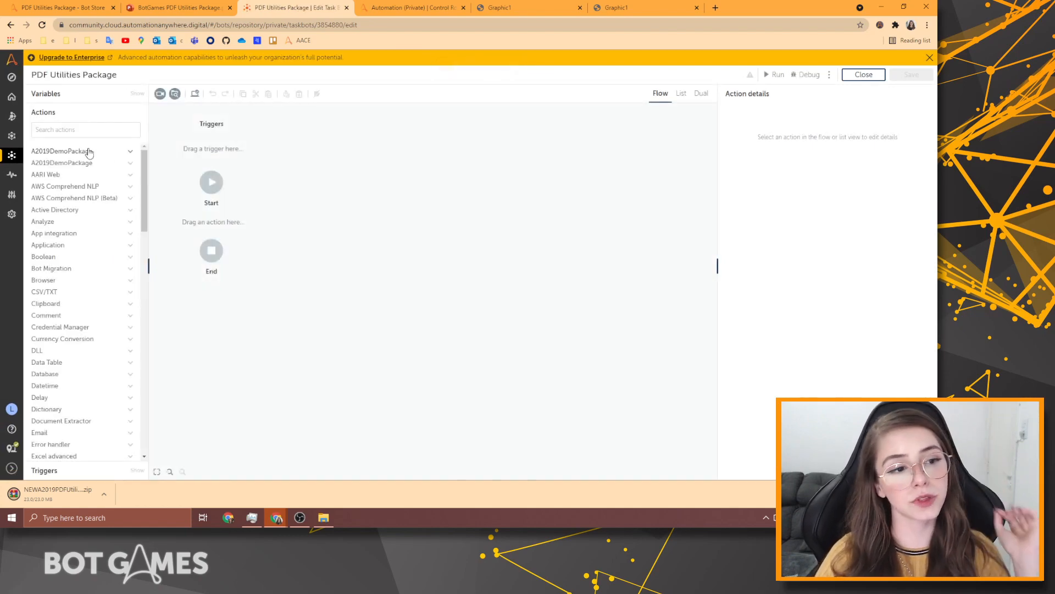
pyautogui.click(85, 135)
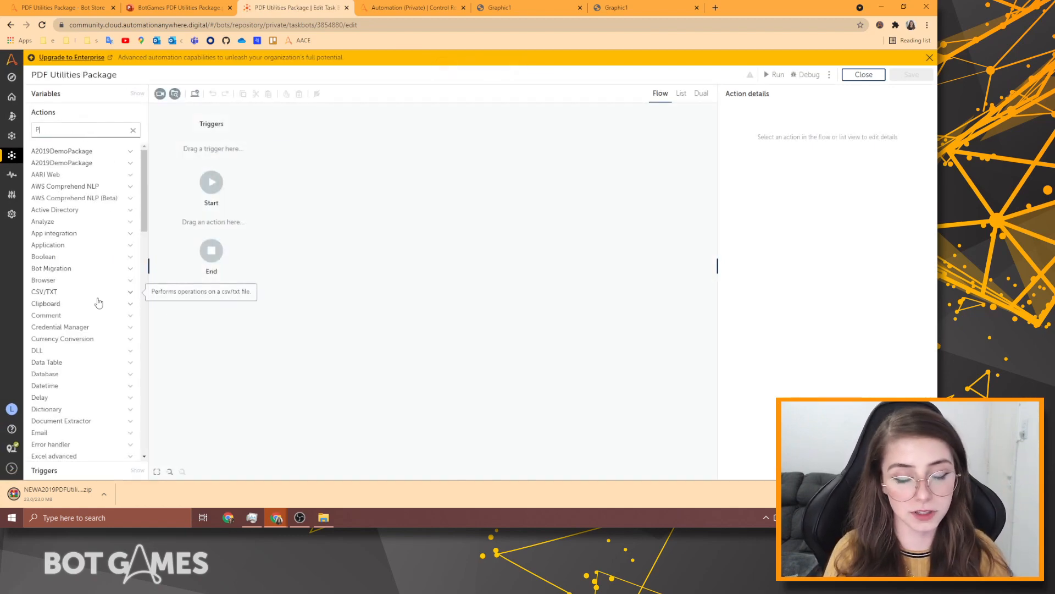
pyautogui.write('pdf')
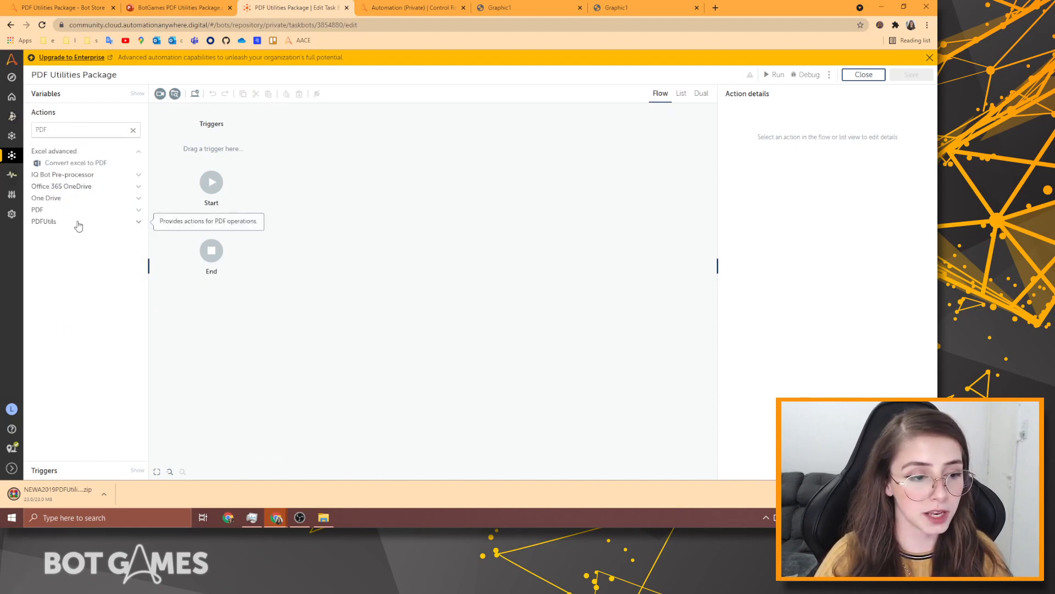
pyautogui.click(77, 224)
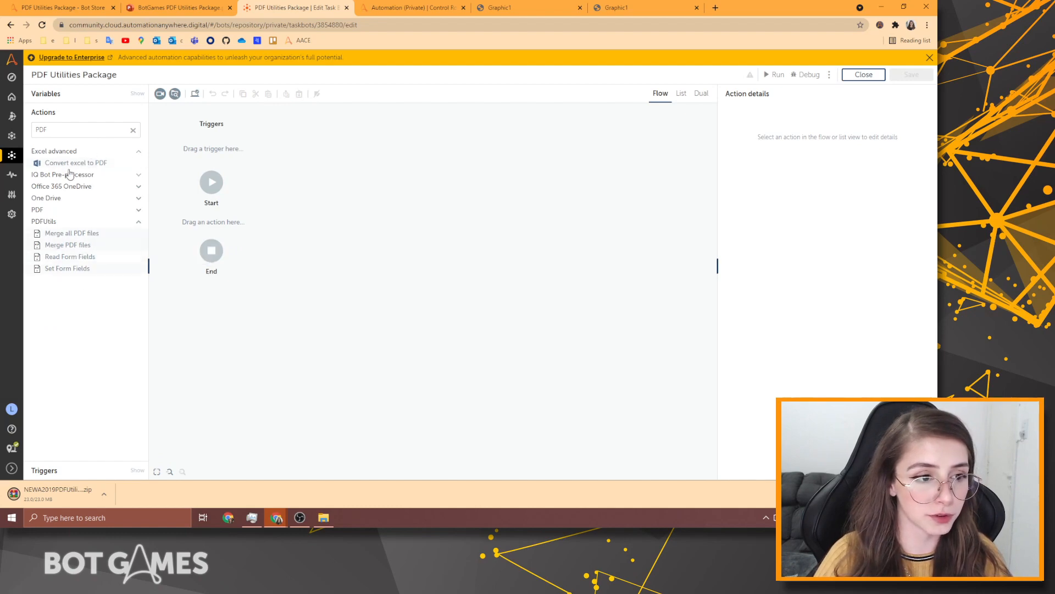
pyautogui.click(68, 128)
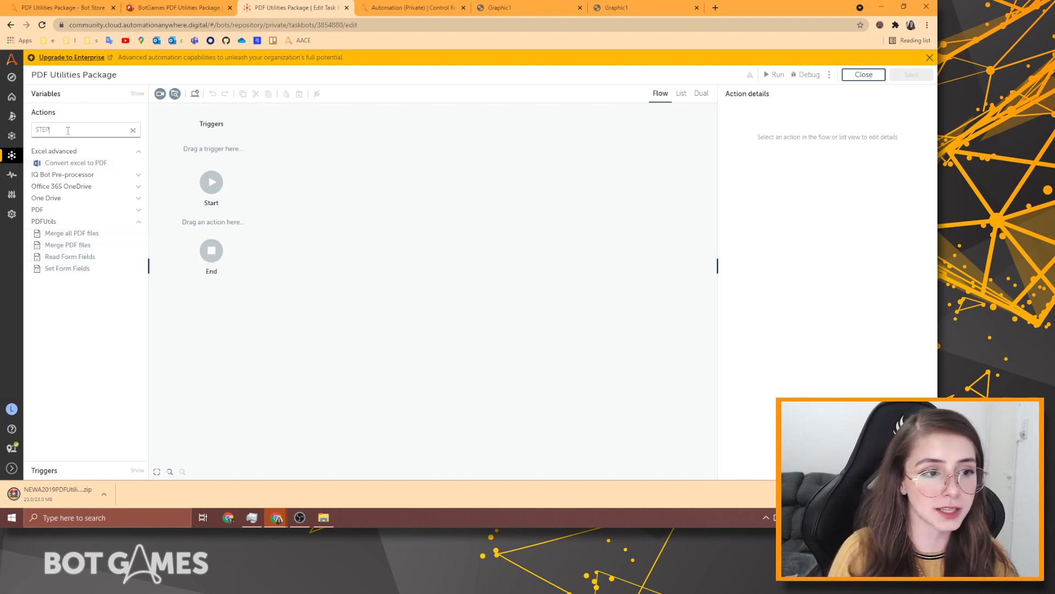
pyautogui.moveTo(82, 159); pyautogui.dragTo(211, 223)
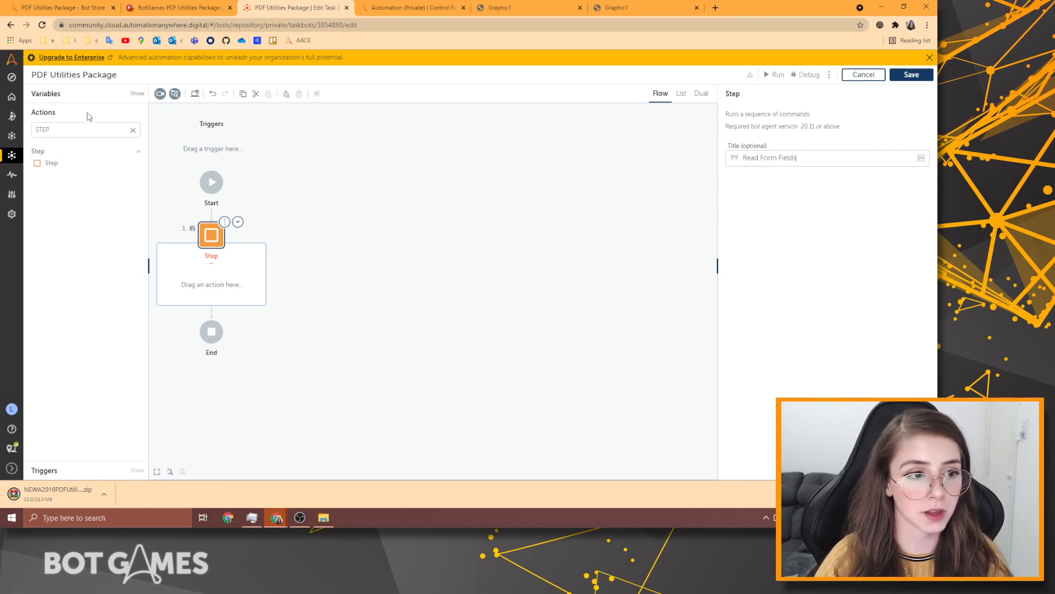
# Drop the PDFUtils Read Form Fields action inside the step and select it in List view.
pyautogui.doubleClick(69, 128)
pyautogui.write('read')
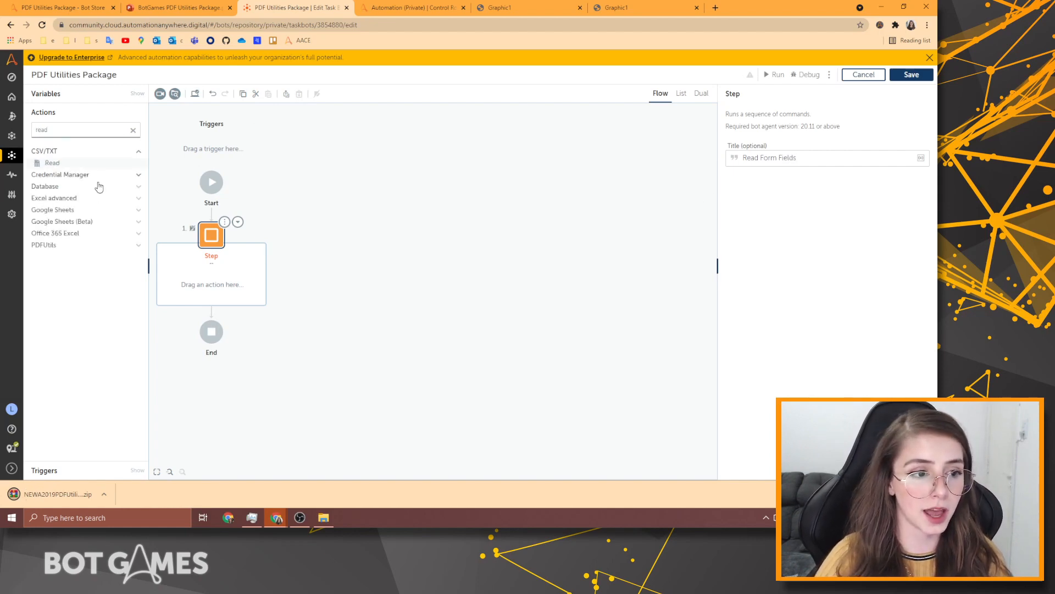
pyautogui.click(49, 244)
pyautogui.moveTo(87, 259); pyautogui.dragTo(220, 281)
pyautogui.moveTo(60, 256); pyautogui.dragTo(219, 298)
pyautogui.click(592, 234)
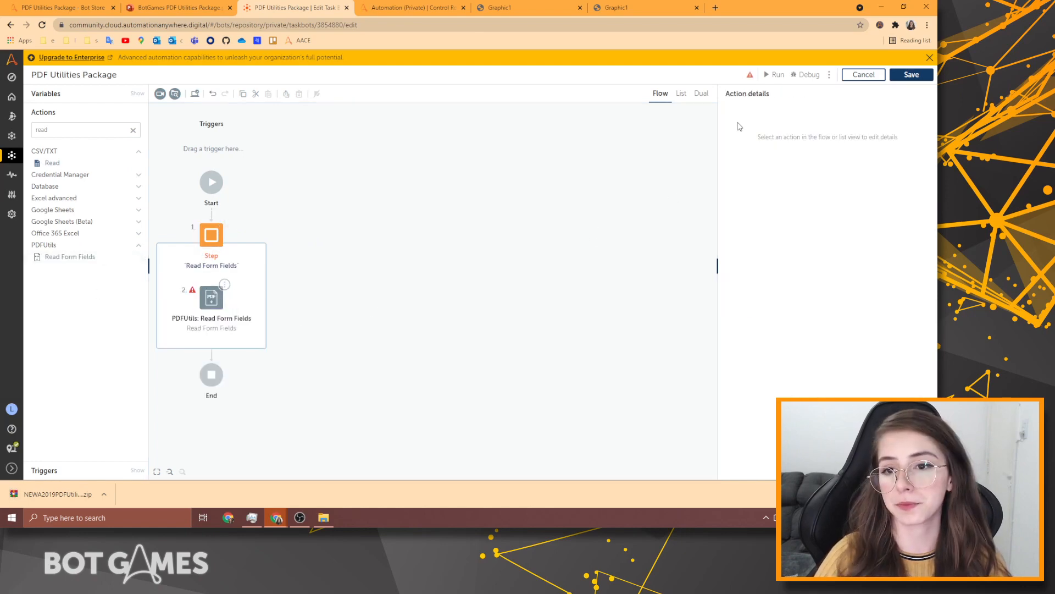
pyautogui.click(680, 93)
pyautogui.click(510, 181)
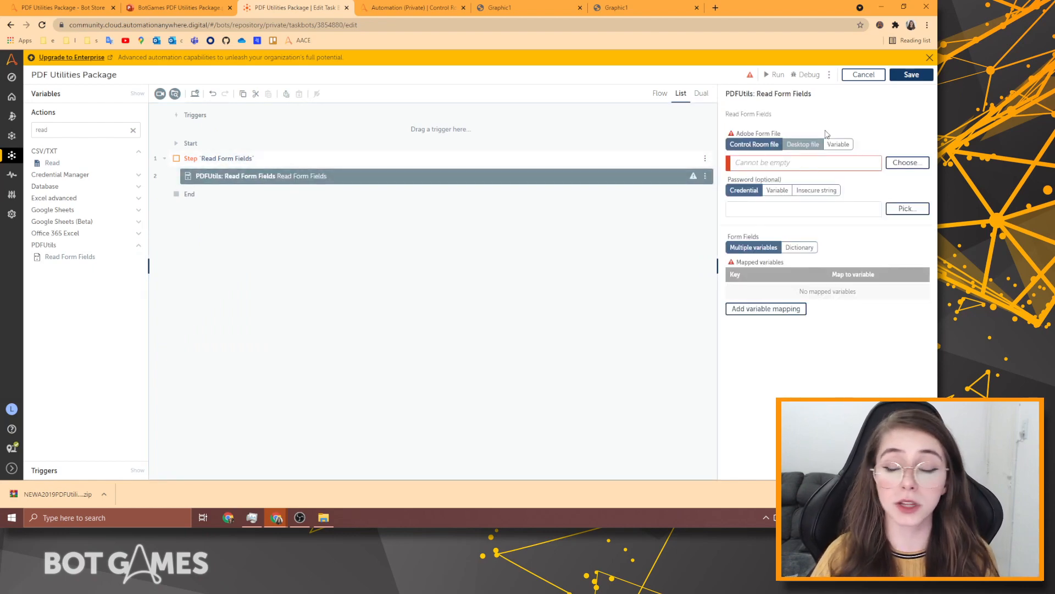
# Set the Adobe form file to a Desktop > BotGames > Bot Store Spotlight > Input AnywhereClubForm PDF.
pyautogui.click(808, 144)
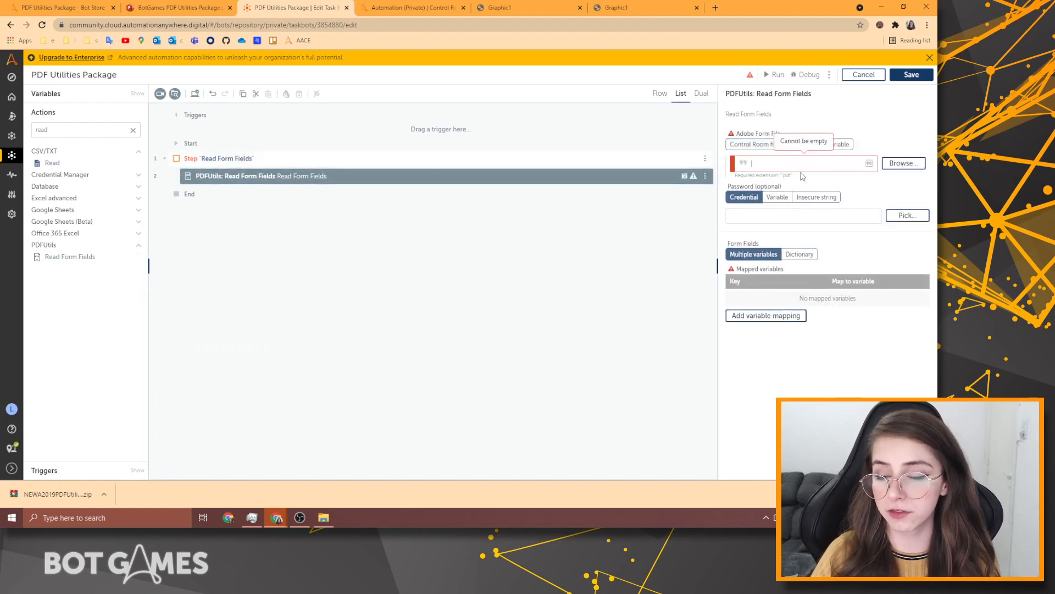
pyautogui.click(899, 164)
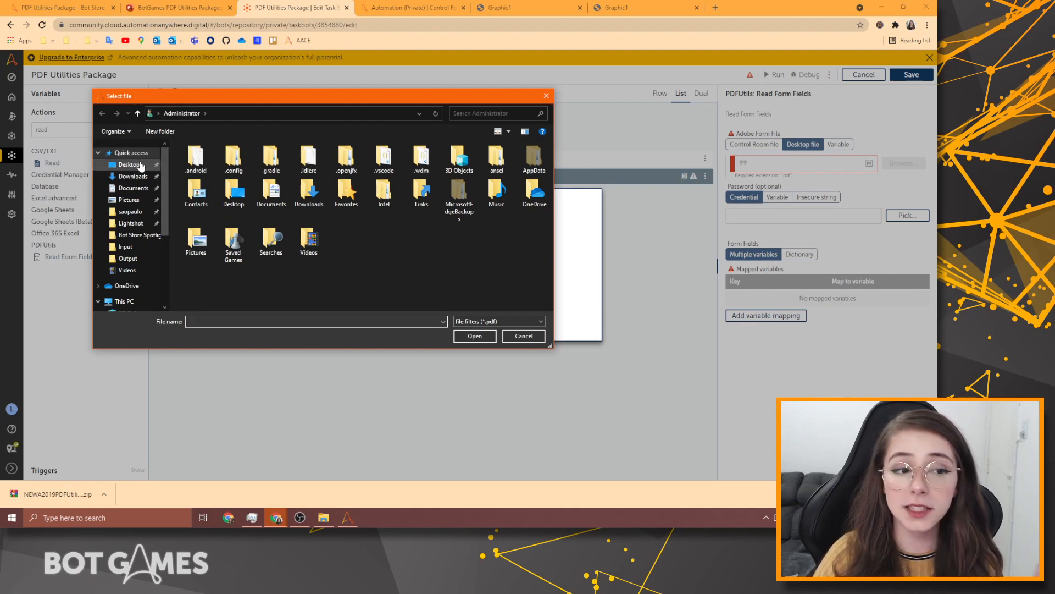
pyautogui.click(137, 165)
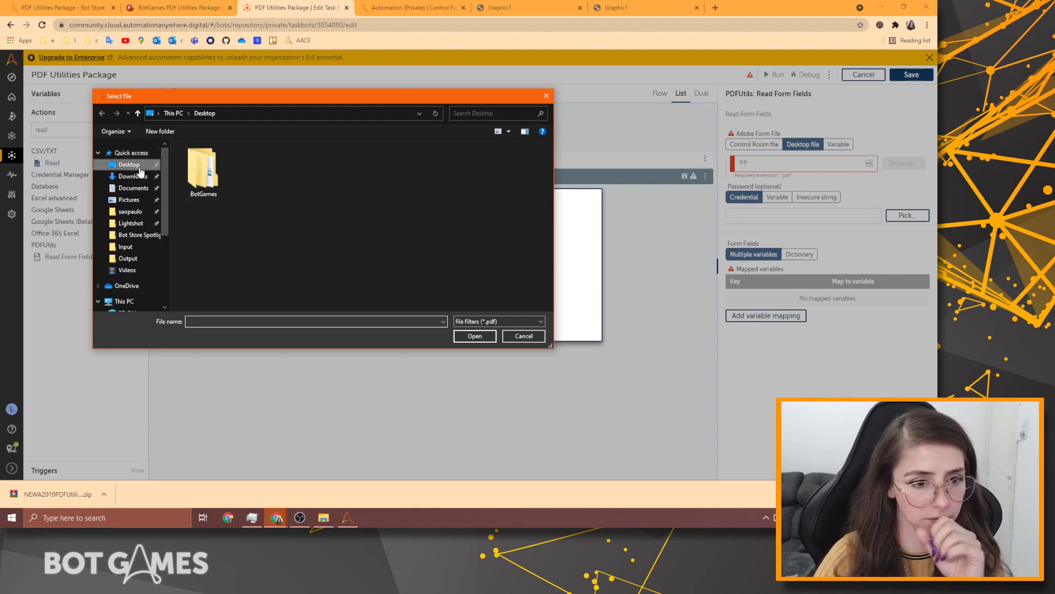
pyautogui.doubleClick(203, 165)
pyautogui.doubleClick(201, 171)
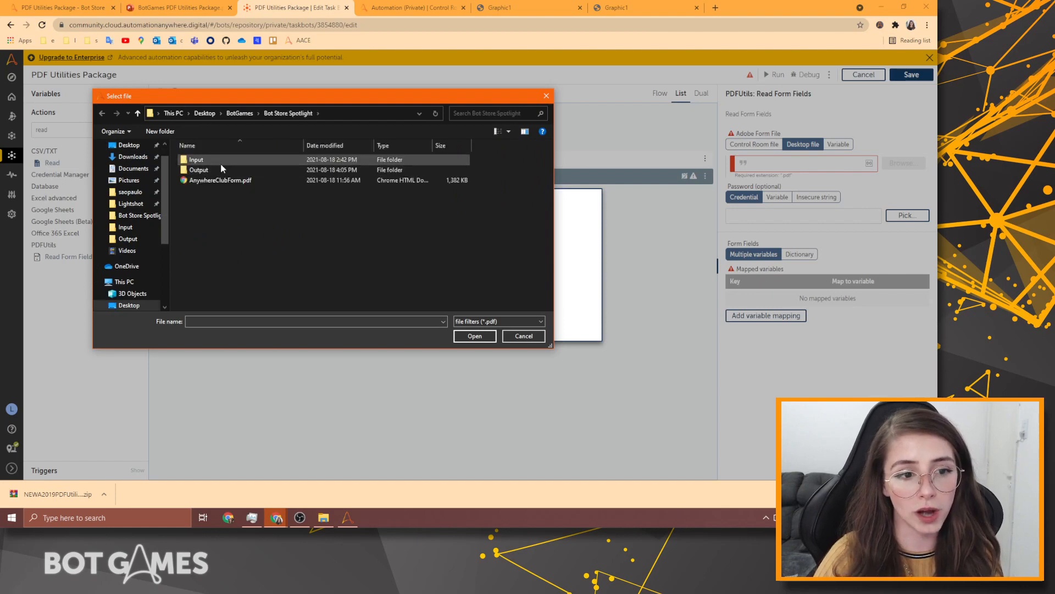
pyautogui.doubleClick(214, 161)
pyautogui.click(213, 160)
pyautogui.click(256, 171)
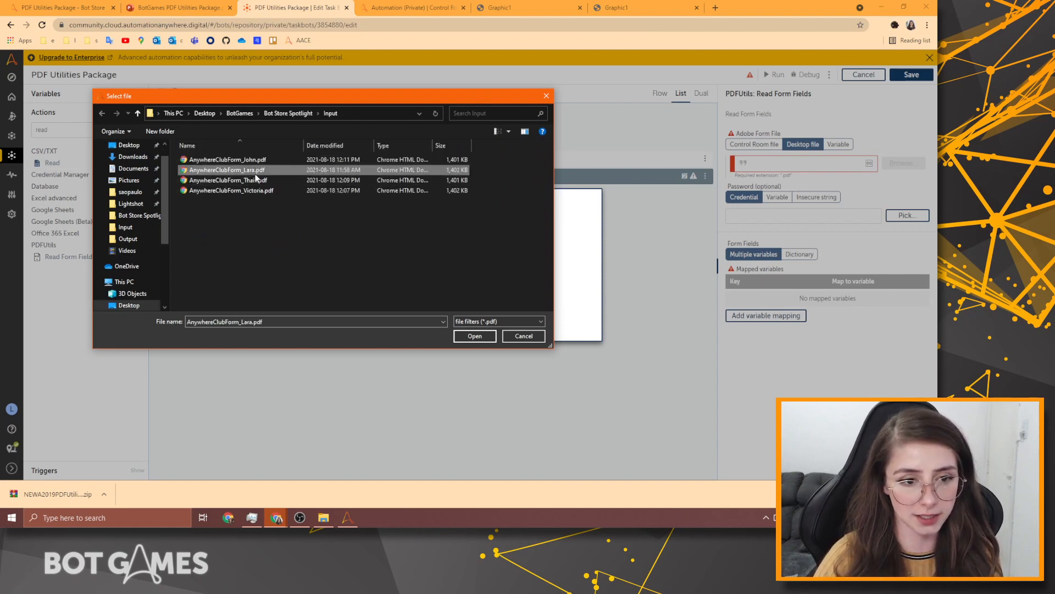
pyautogui.click(474, 336)
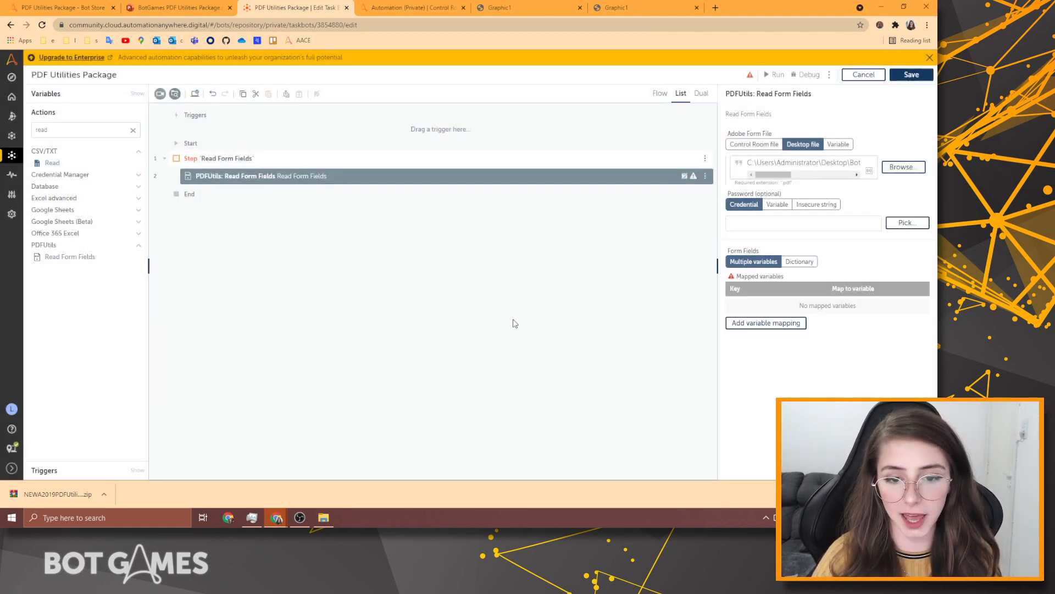
# On the blank Anywhere Club form, try the name fields and set the birth day to 15.
pyautogui.click(516, 7)
pyautogui.scroll(10, 553, 235)
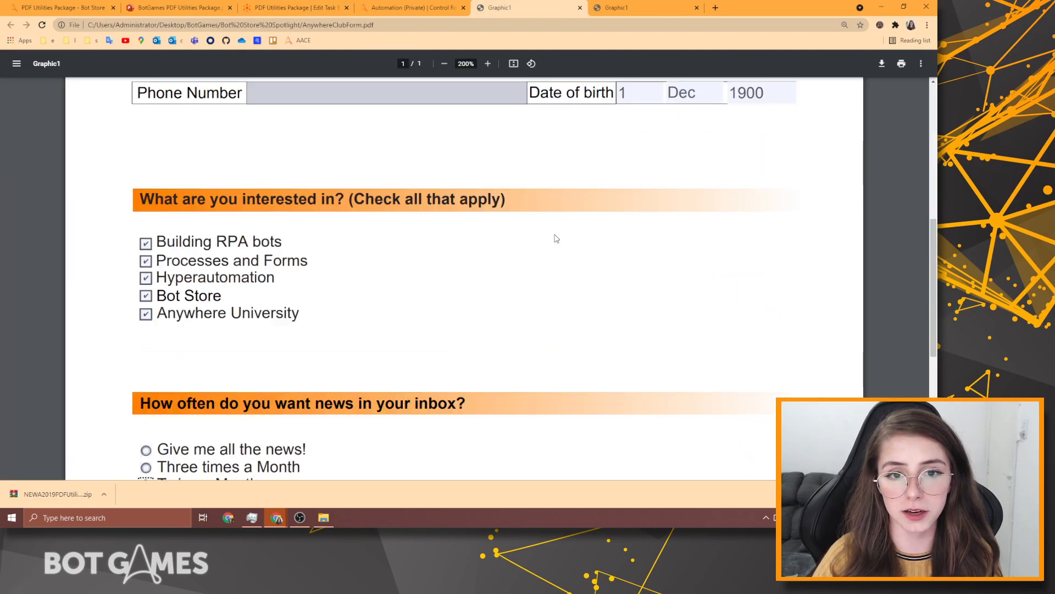
pyautogui.scroll(-4, 555, 234)
pyautogui.scroll(4, 555, 234)
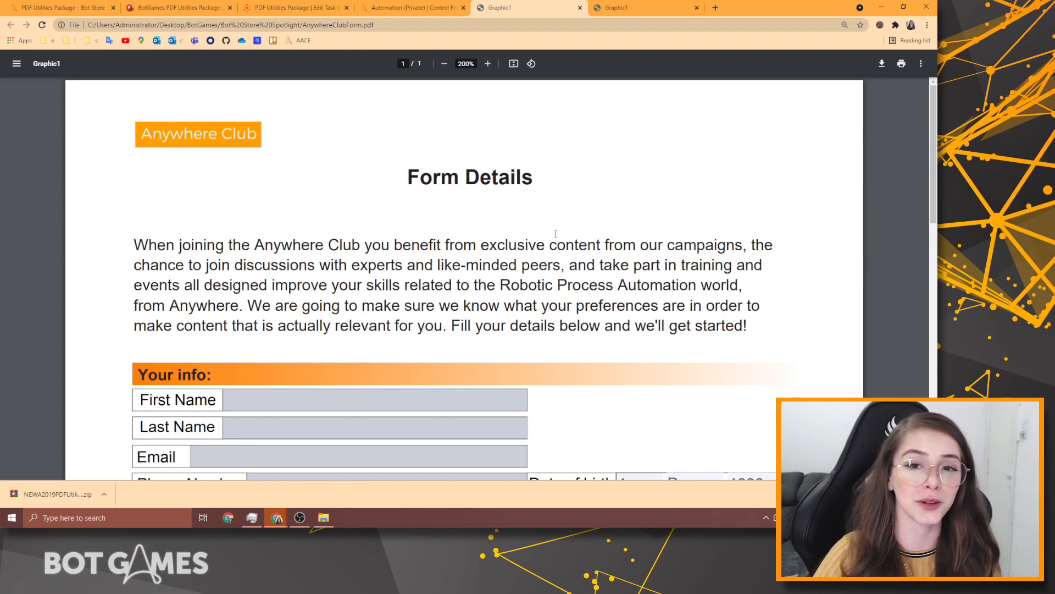
pyautogui.scroll(-2, 647, 197)
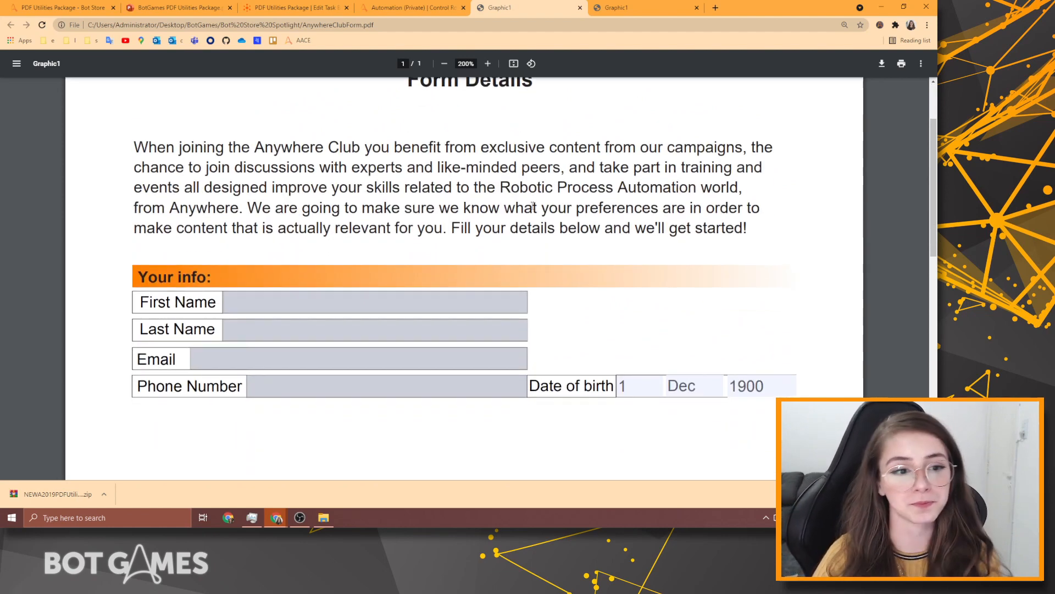
pyautogui.scroll(-2, 533, 206)
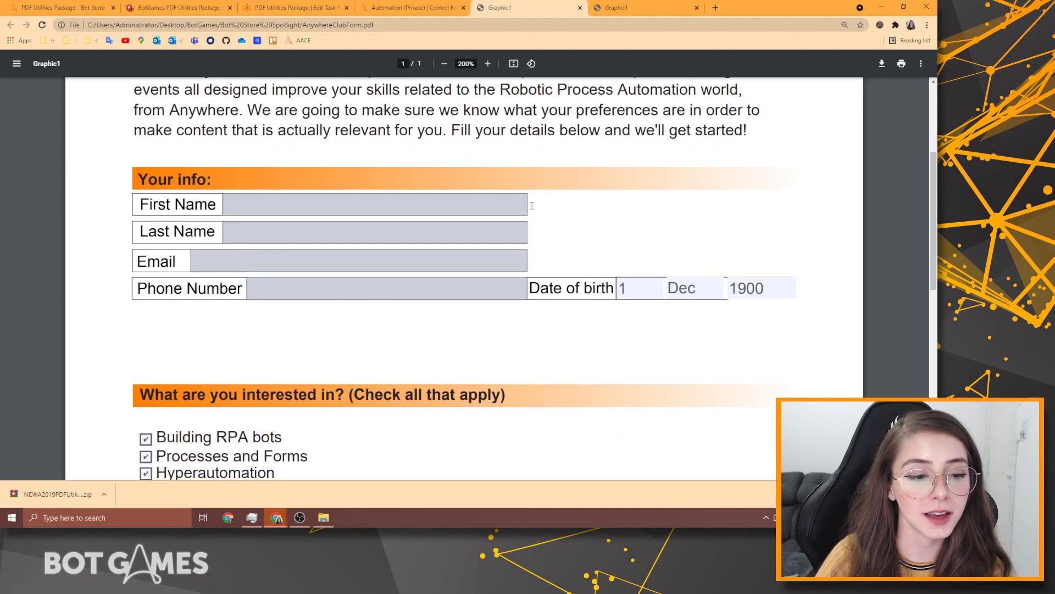
pyautogui.click(383, 203)
pyautogui.click(256, 235)
pyautogui.scroll(-4, 352, 258)
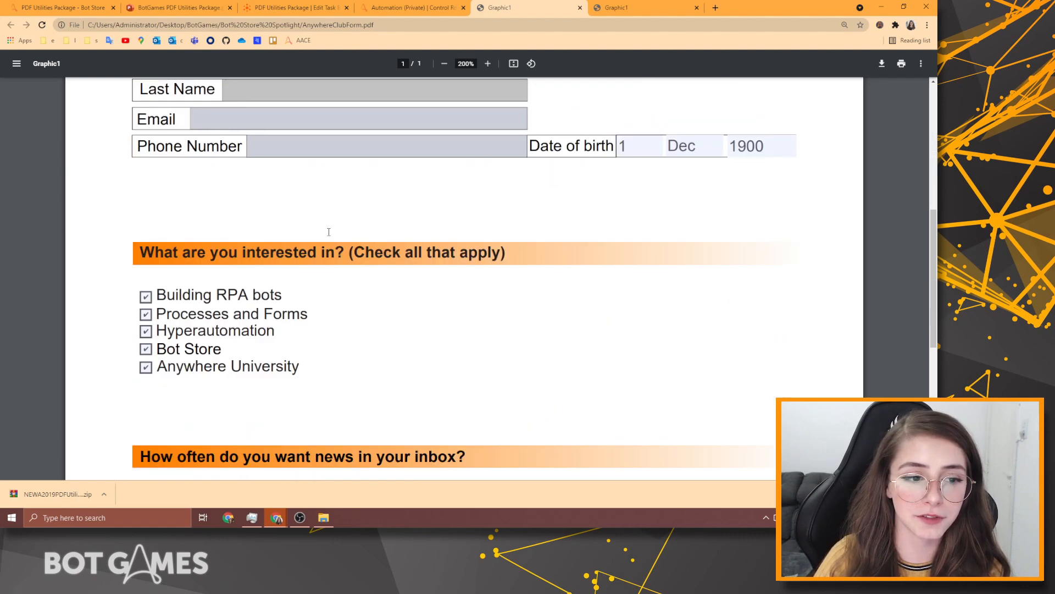
pyautogui.scroll(2, 398, 279)
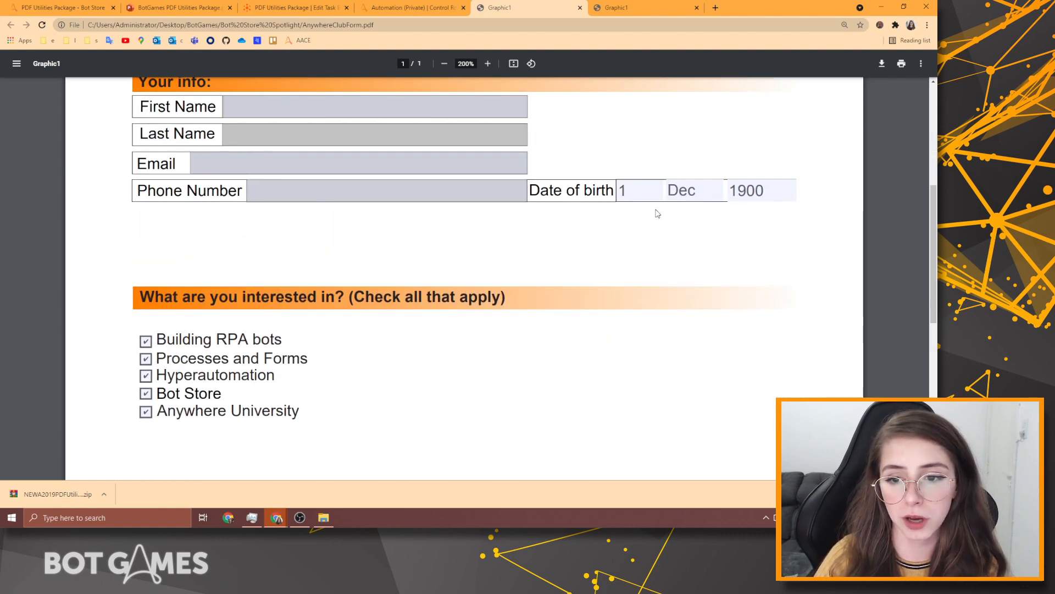
pyautogui.click(650, 192)
pyautogui.scroll(-4, 633, 286)
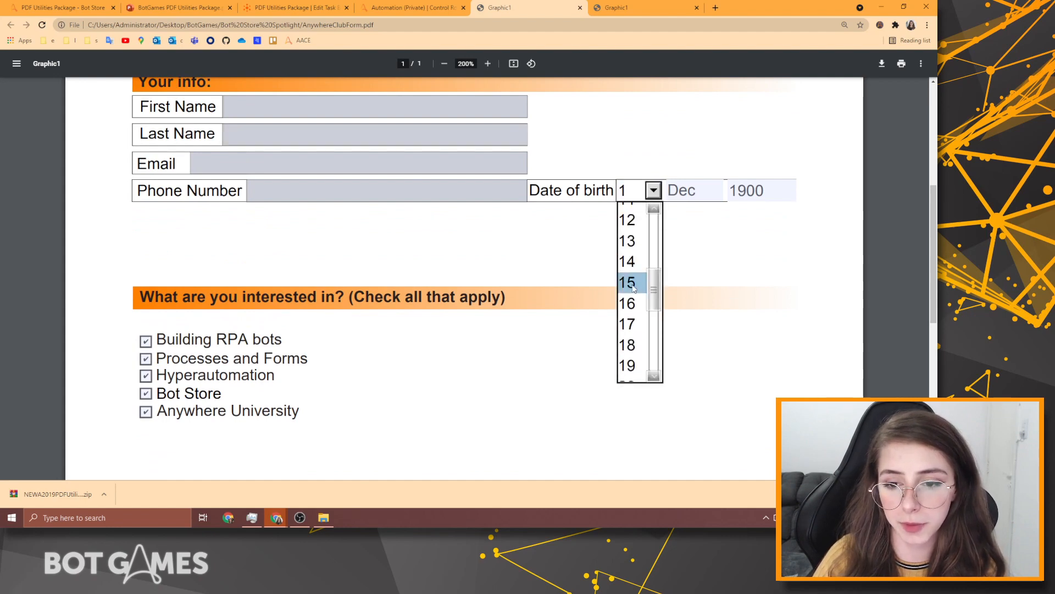
pyautogui.click(632, 282)
pyautogui.click(718, 191)
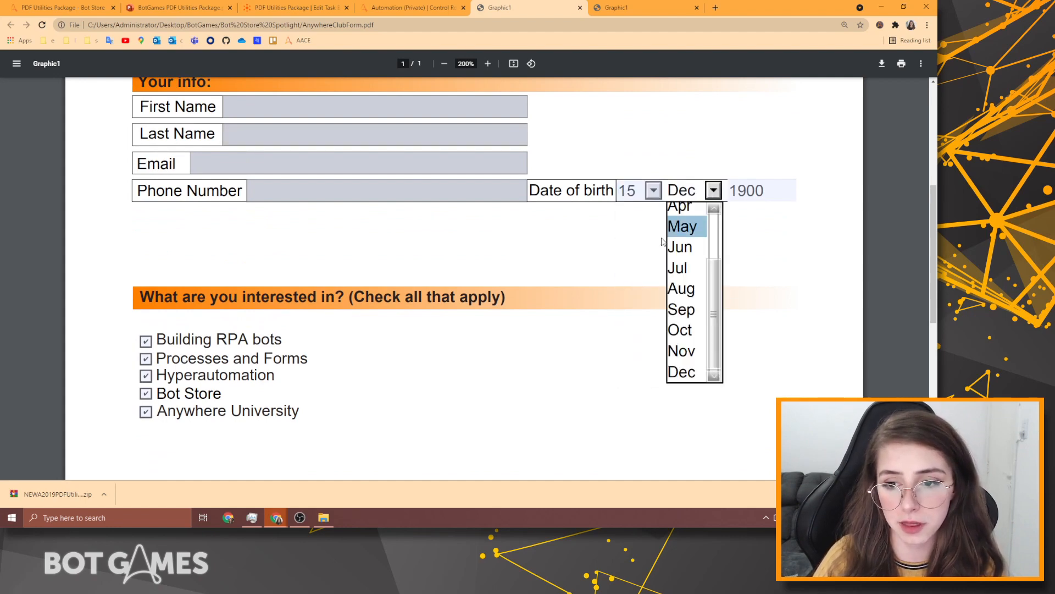
pyautogui.scroll(-2, 545, 275)
pyautogui.scroll(-2, 234, 241)
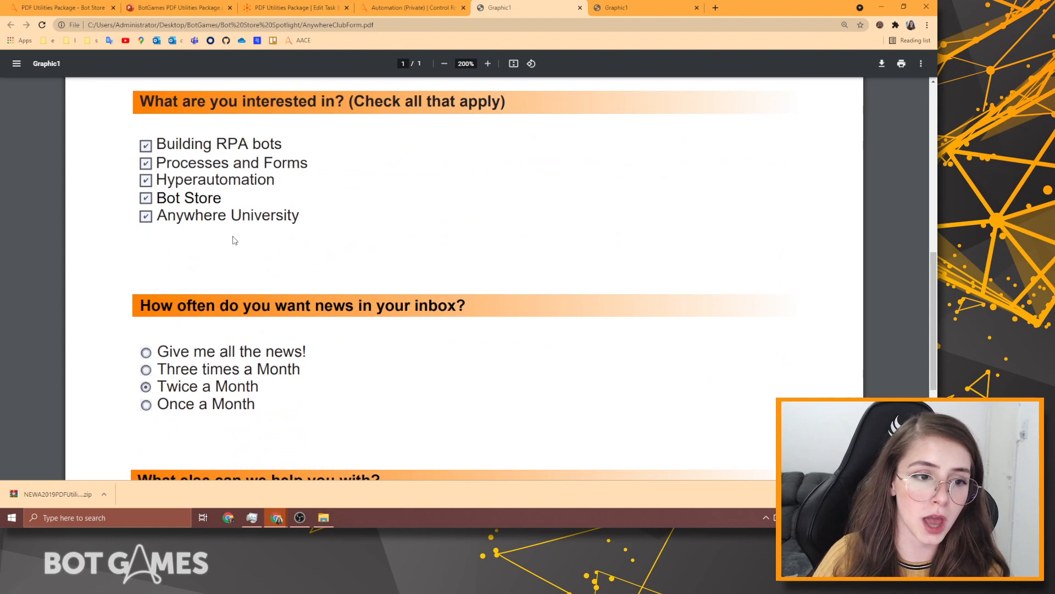
# Toggle the interest checkboxes, leaving Bot Store unticked, and cycle news frequency options to Once a Month.
pyautogui.click(144, 147)
pyautogui.click(145, 163)
pyautogui.click(145, 180)
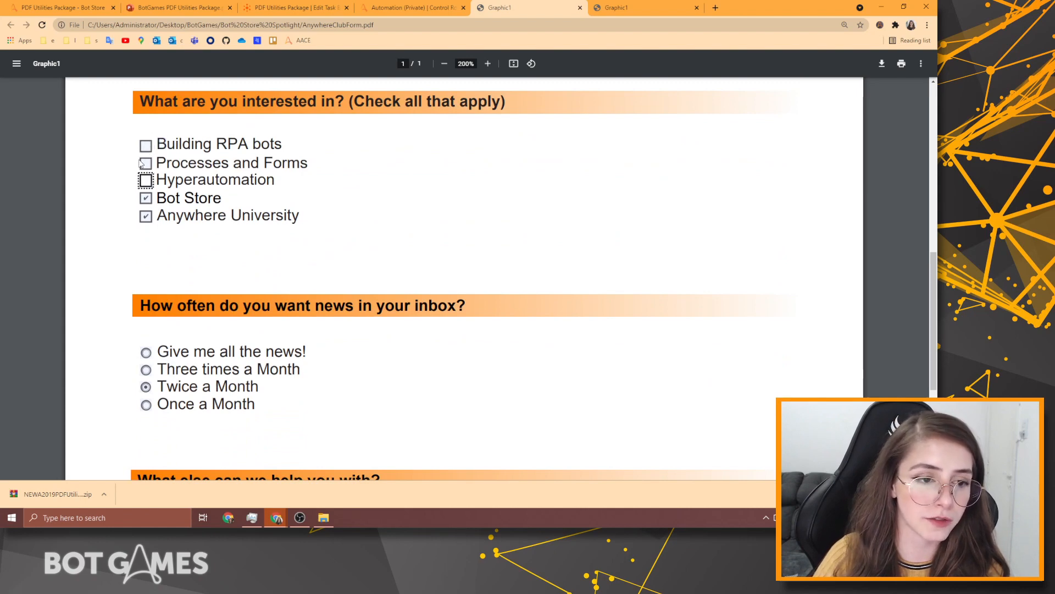
pyautogui.click(144, 163)
pyautogui.click(144, 147)
pyautogui.click(146, 200)
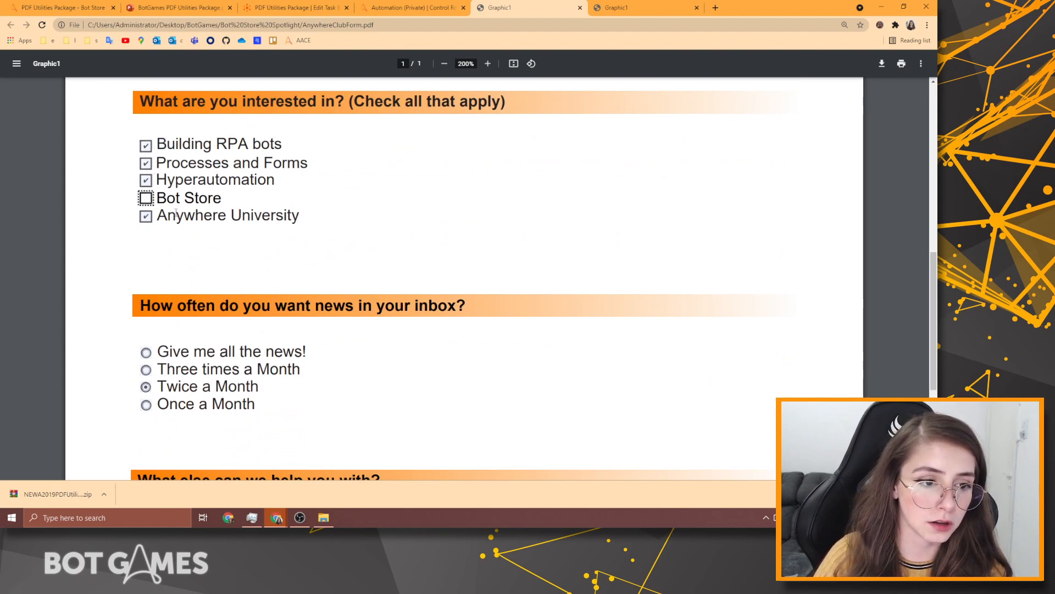
pyautogui.scroll(-4, 149, 198)
pyautogui.click(146, 159)
pyautogui.click(146, 174)
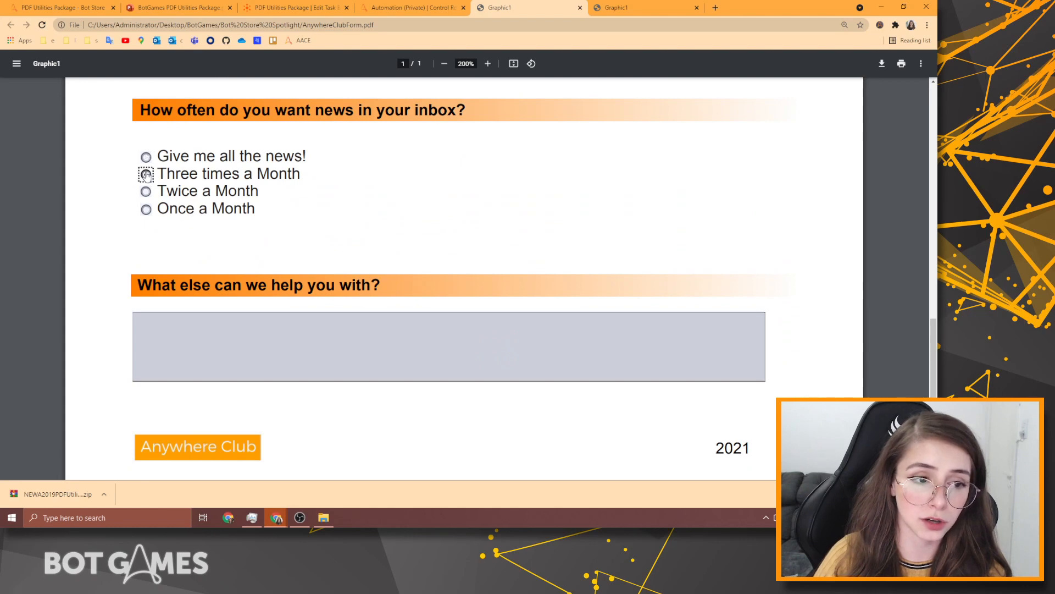
pyautogui.click(146, 192)
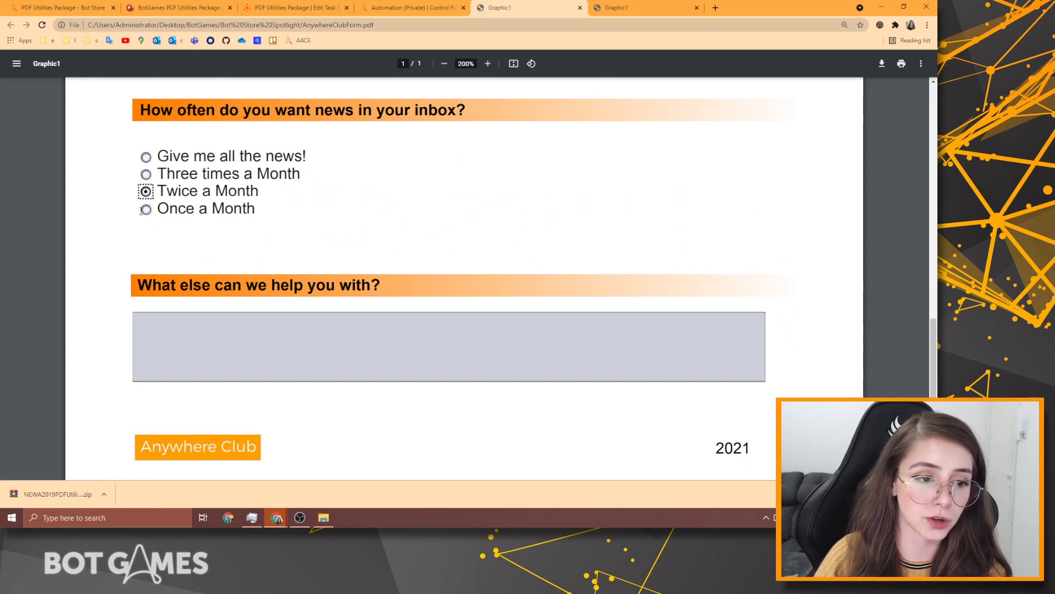
pyautogui.click(144, 210)
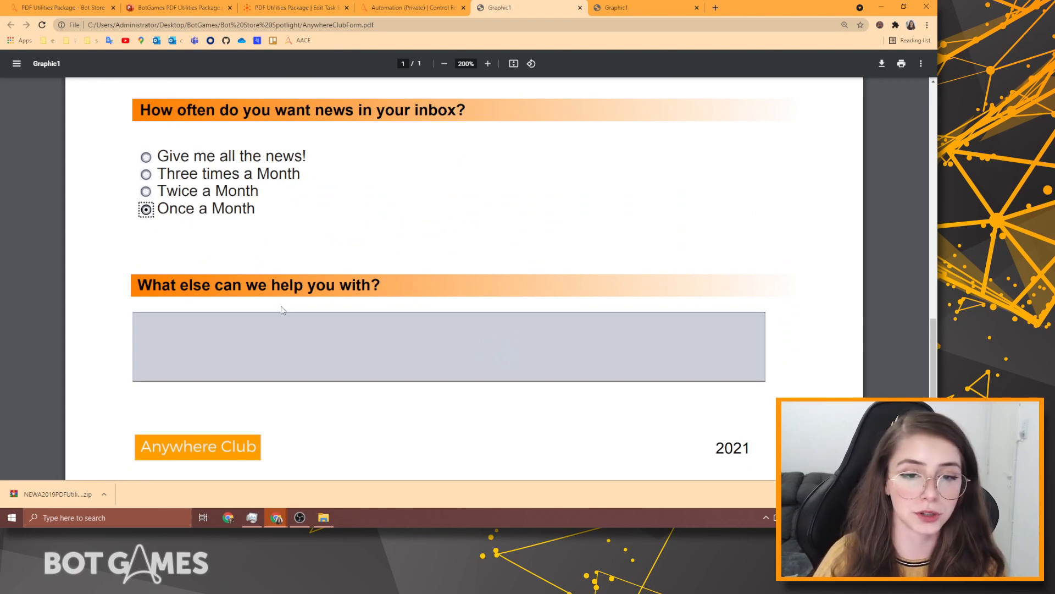
pyautogui.scroll(6, 281, 310)
# Review the filled-in copy of the form: two interests, Twice a Month, and a comment.
pyautogui.click(615, 7)
pyautogui.scroll(2, 466, 175)
pyautogui.scroll(-1, 466, 175)
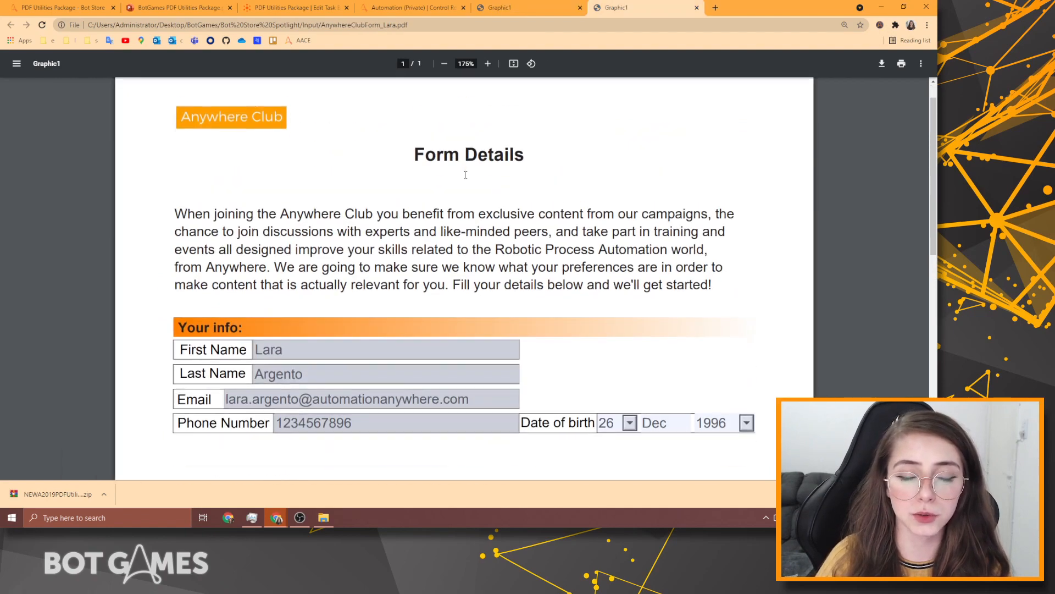
pyautogui.scroll(-9, 464, 173)
pyautogui.scroll(6, 464, 179)
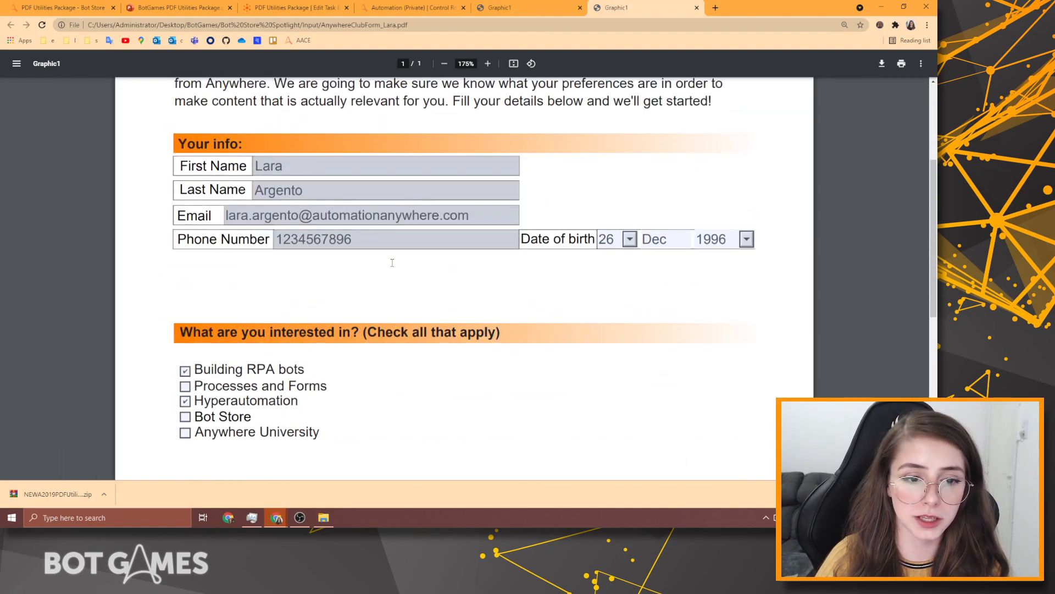
pyautogui.scroll(4, 392, 263)
pyautogui.scroll(-2, 513, 349)
pyautogui.scroll(-8, 320, 364)
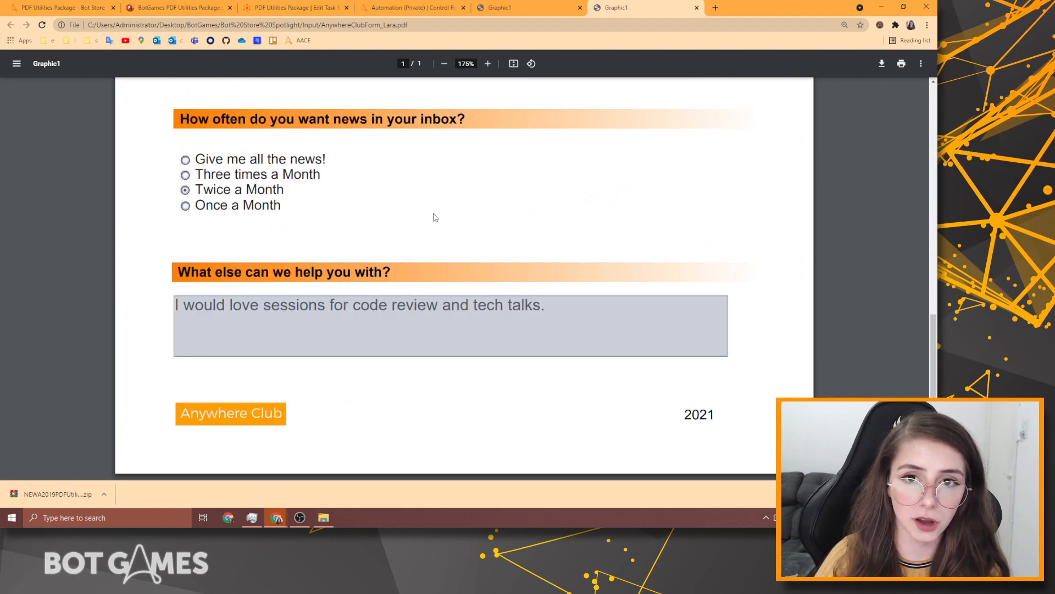
# Browse to Desktop > BotGames > Bot Store Spotlight > Input to see the four club form PDFs.
pyautogui.click(332, 513)
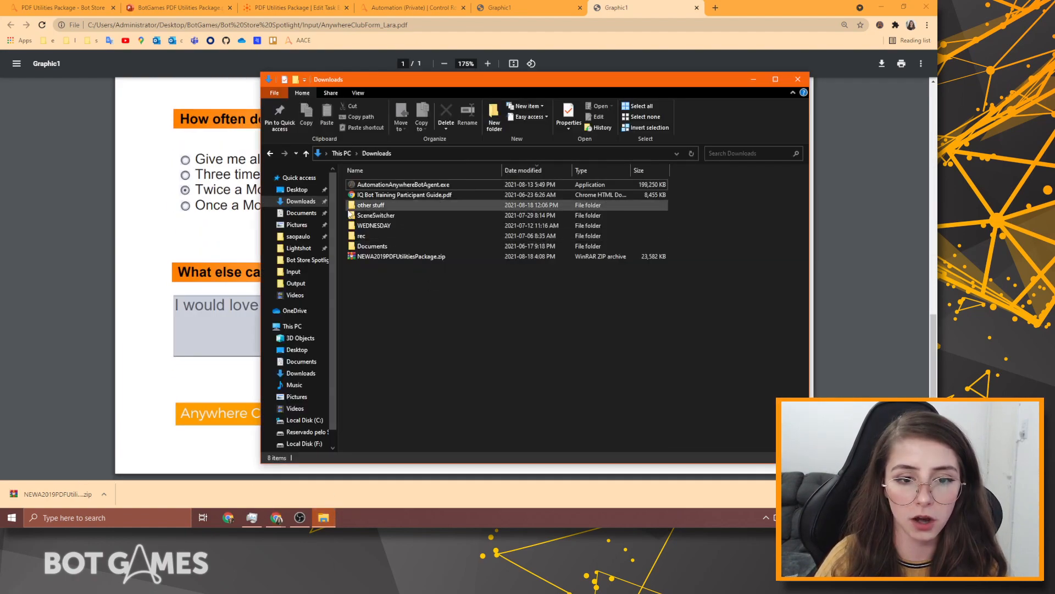
pyautogui.click(297, 189)
pyautogui.doubleClick(385, 208)
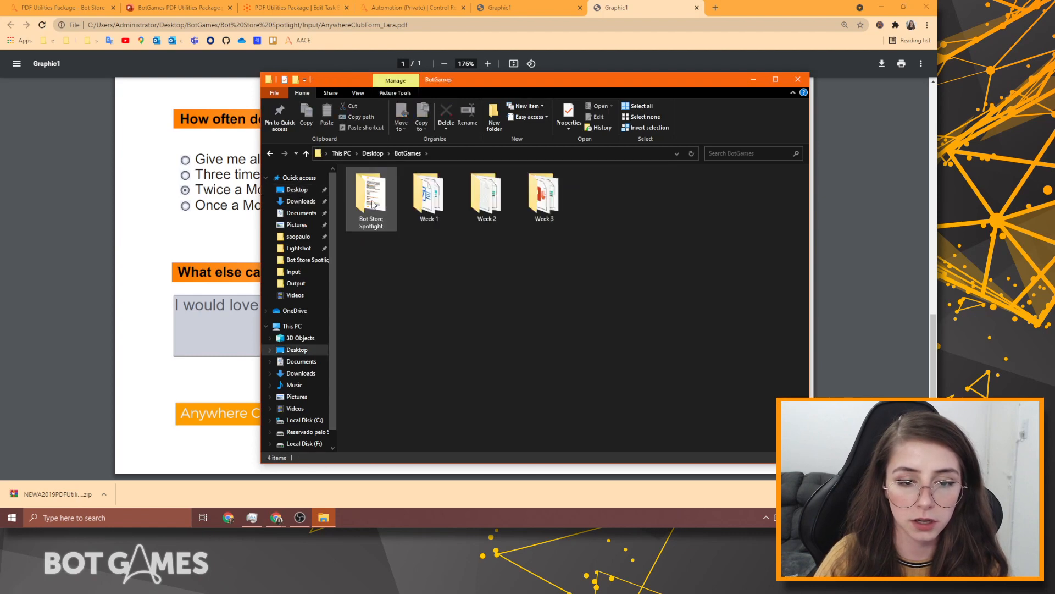
pyautogui.doubleClick(384, 201)
pyautogui.doubleClick(364, 185)
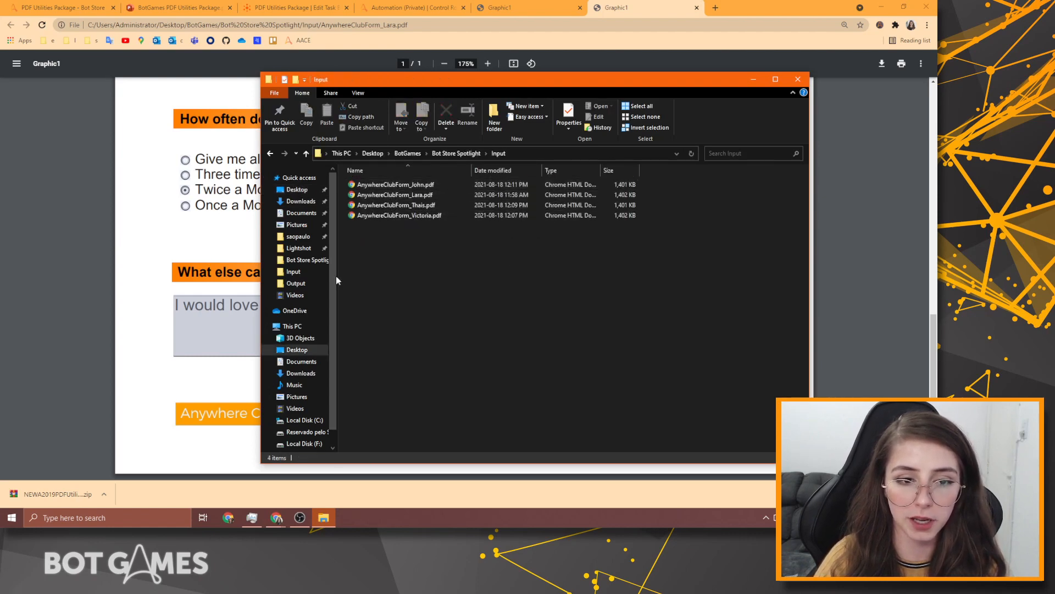
# Return to the bot editor and select the Read Form Fields action.
pyautogui.click(176, 7)
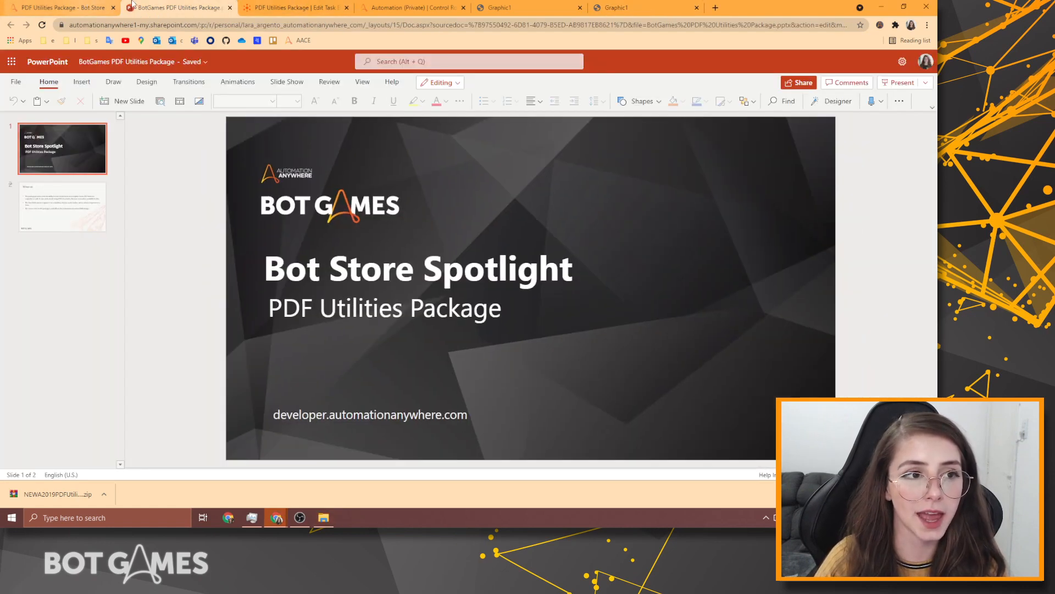
pyautogui.click(294, 7)
pyautogui.click(342, 175)
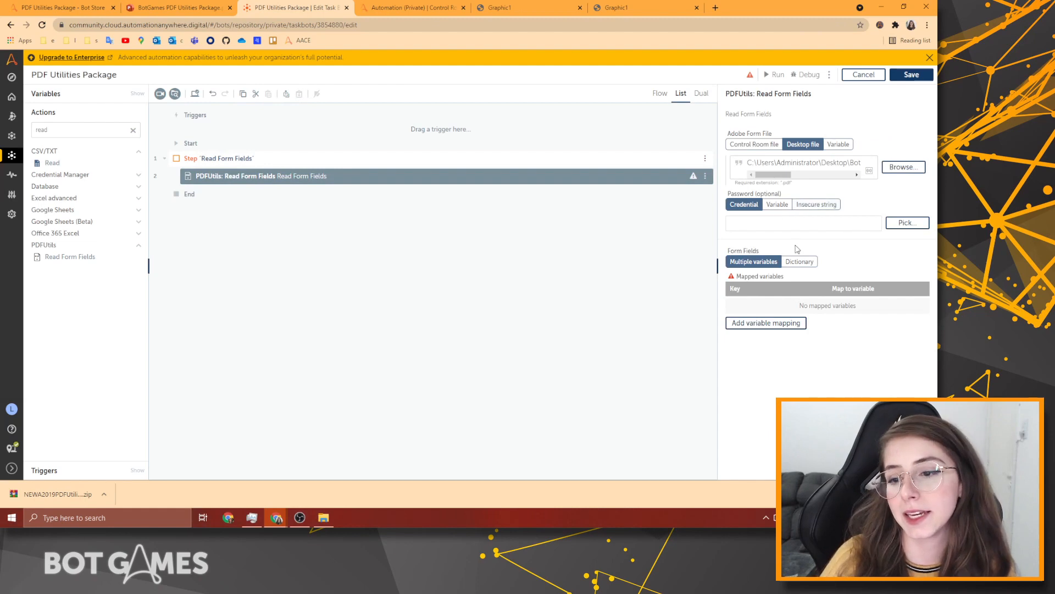
# Set Form Fields output to Dictionary and begin a new variable named dFields.
pyautogui.click(787, 262)
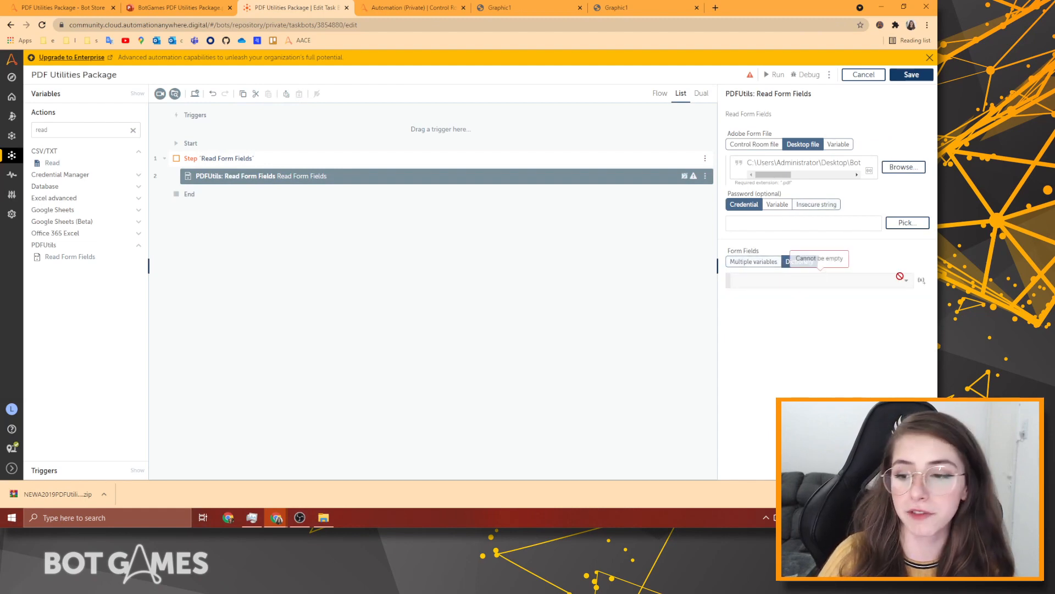
pyautogui.click(922, 280)
pyautogui.click(316, 243)
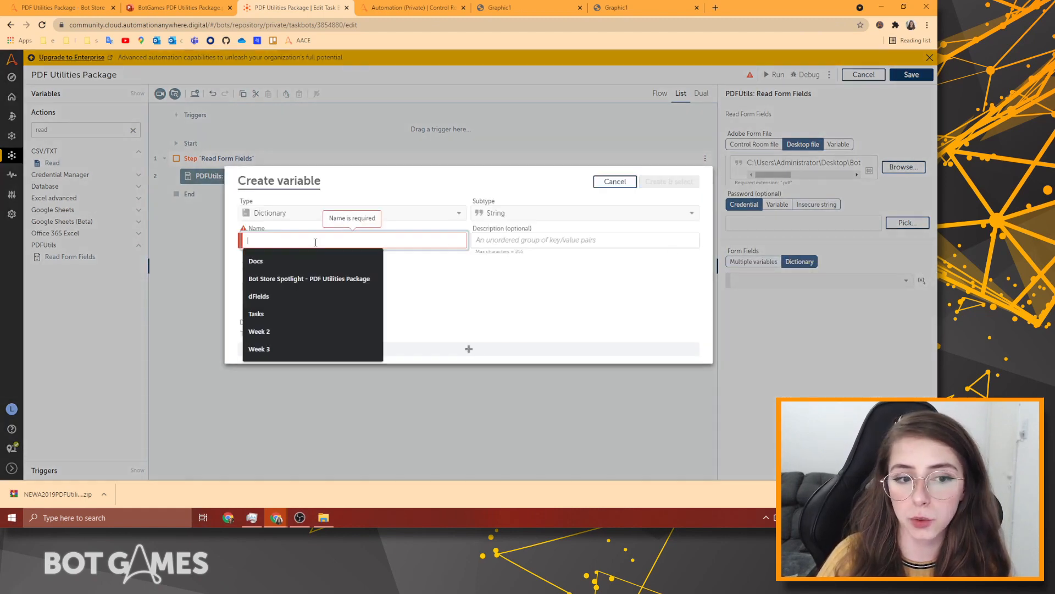
pyautogui.click(288, 295)
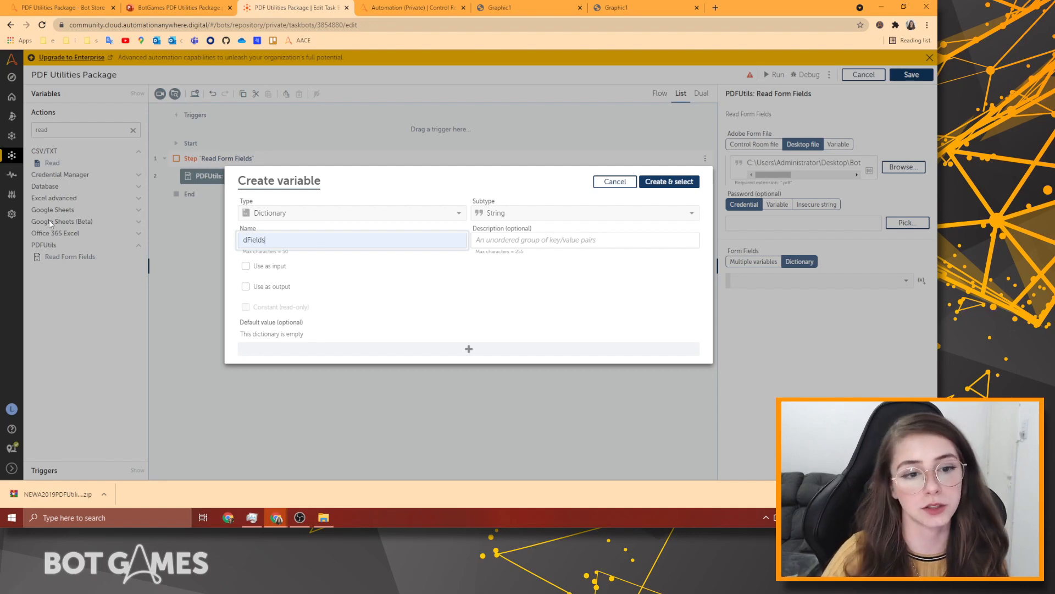
# Assign dFields as the output, then add a 'Merge PDF files' Step below Read Form Fields and save.
pyautogui.click(672, 182)
pyautogui.click(902, 78)
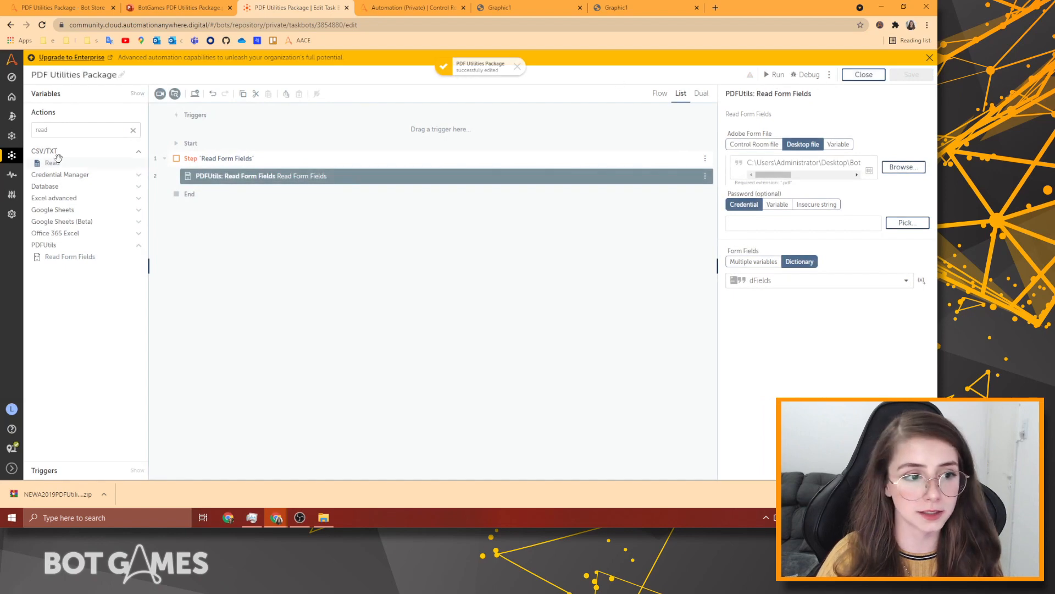
pyautogui.doubleClick(105, 129)
pyautogui.write('step')
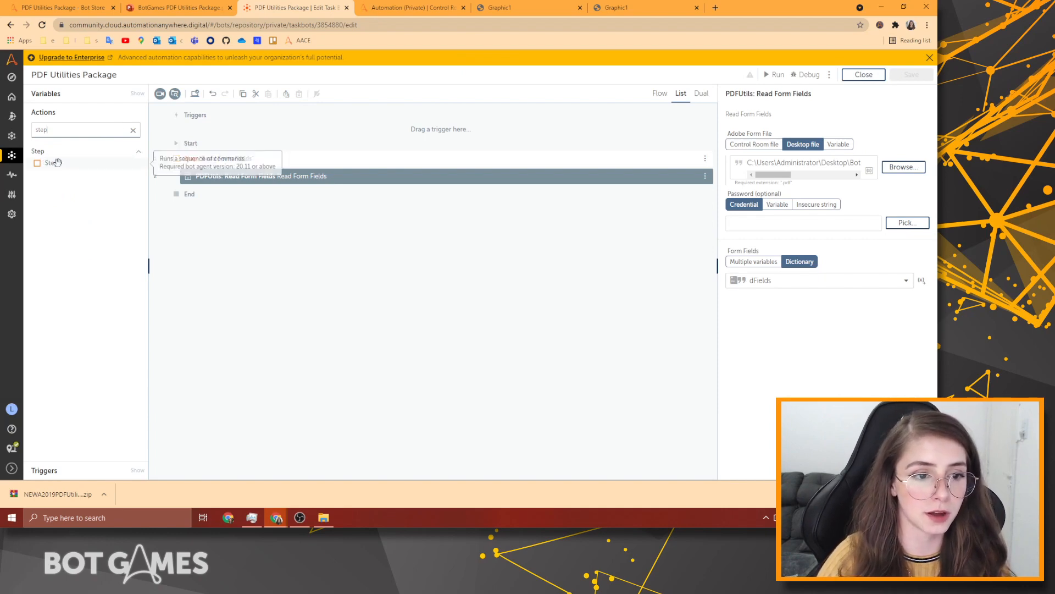
pyautogui.moveTo(38, 161); pyautogui.dragTo(165, 192)
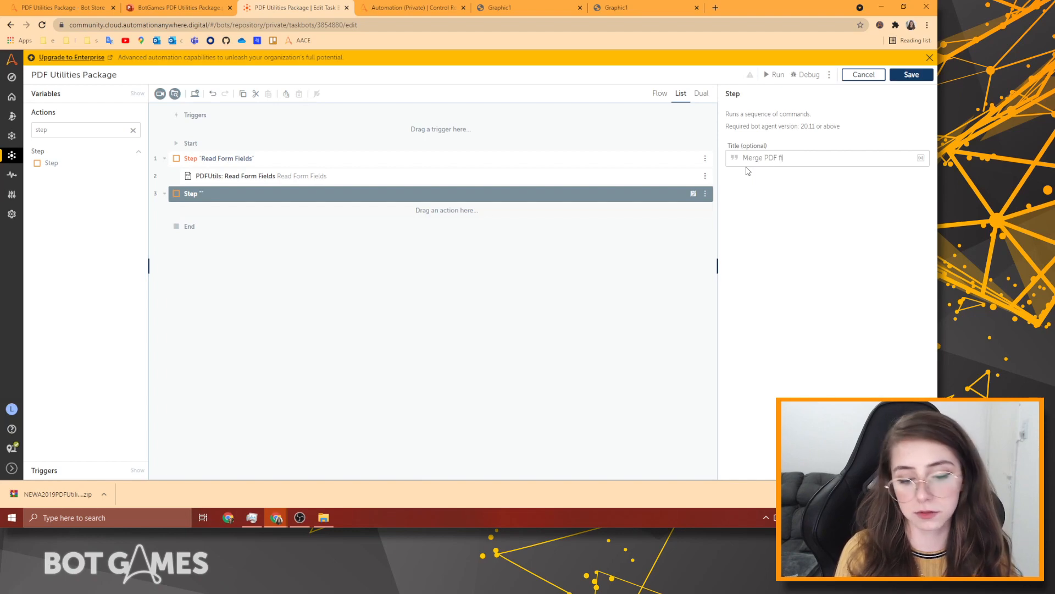
pyautogui.click(911, 74)
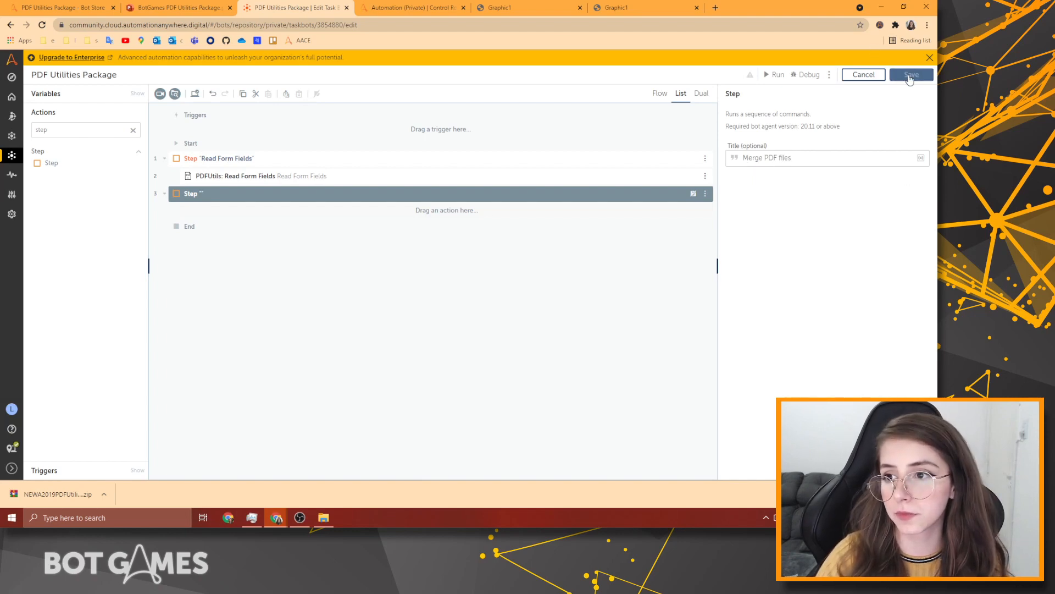
# Debug with a breakpoint on line 3 and view dFields' 14 captured key-value entries.
pyautogui.click(817, 78)
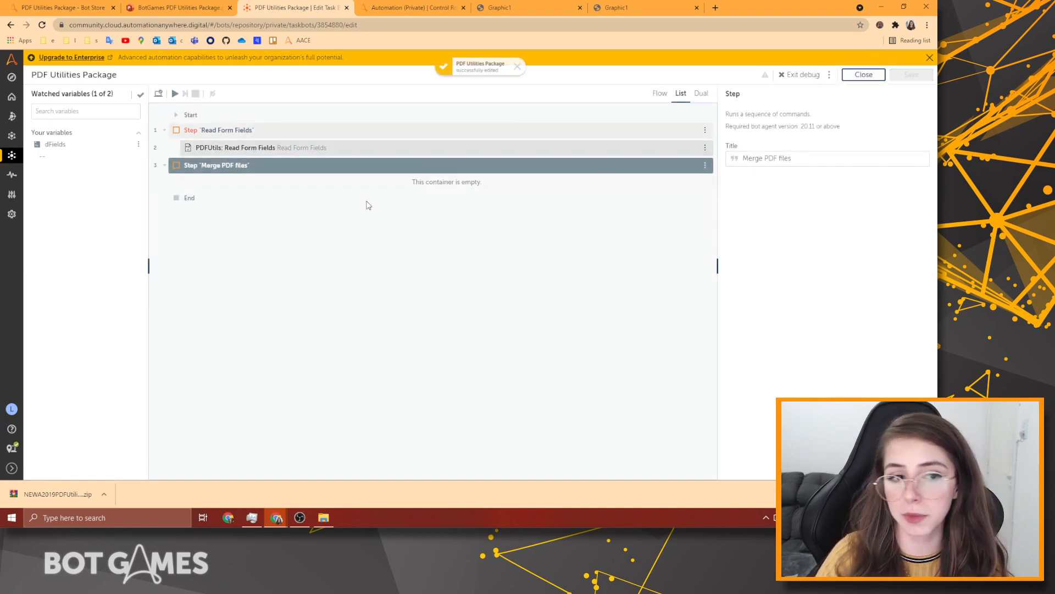
pyautogui.click(156, 166)
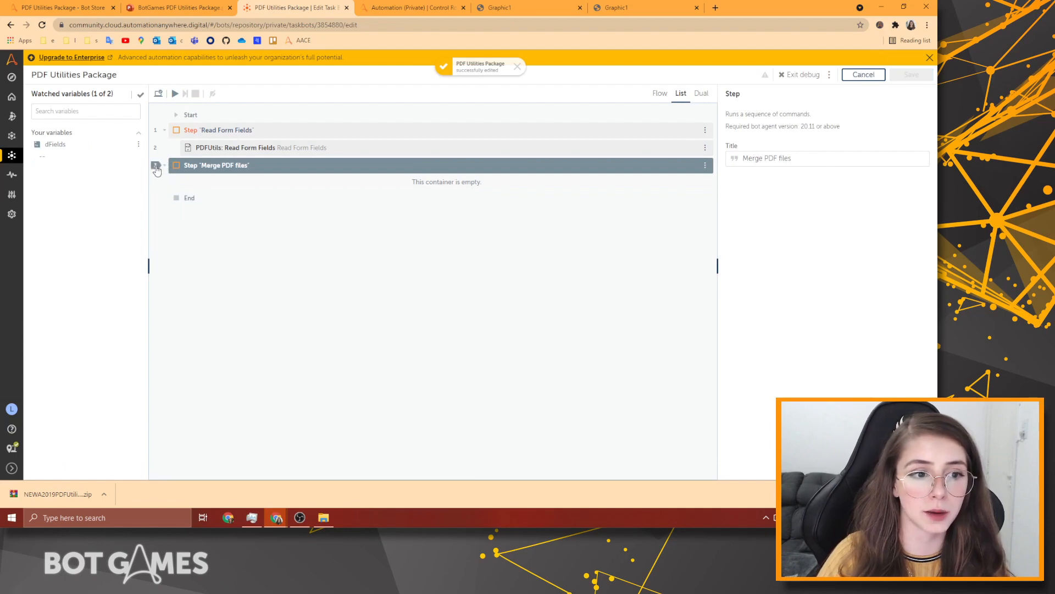
pyautogui.click(175, 94)
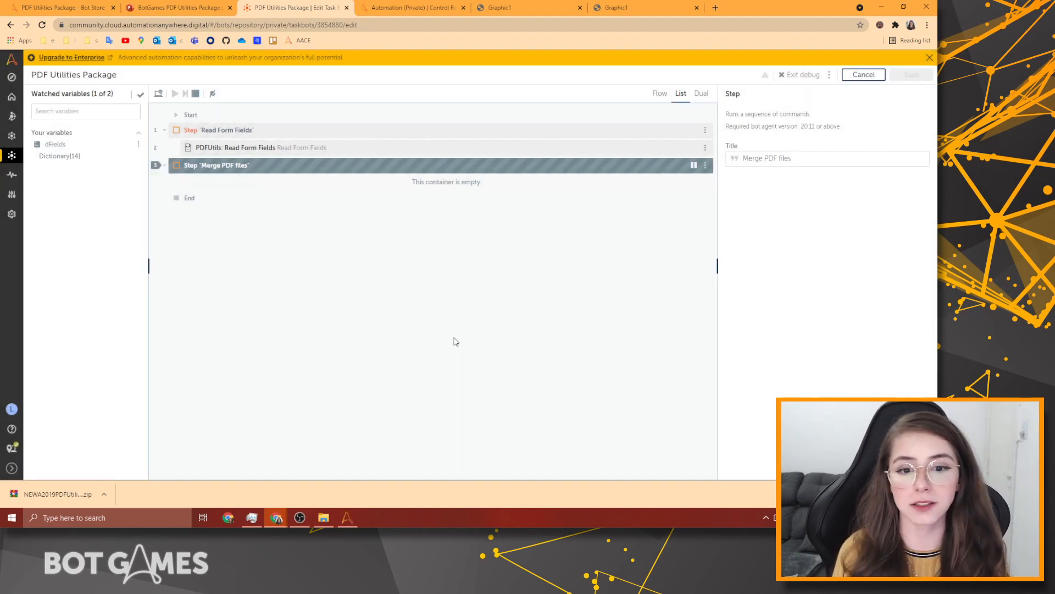
pyautogui.click(79, 157)
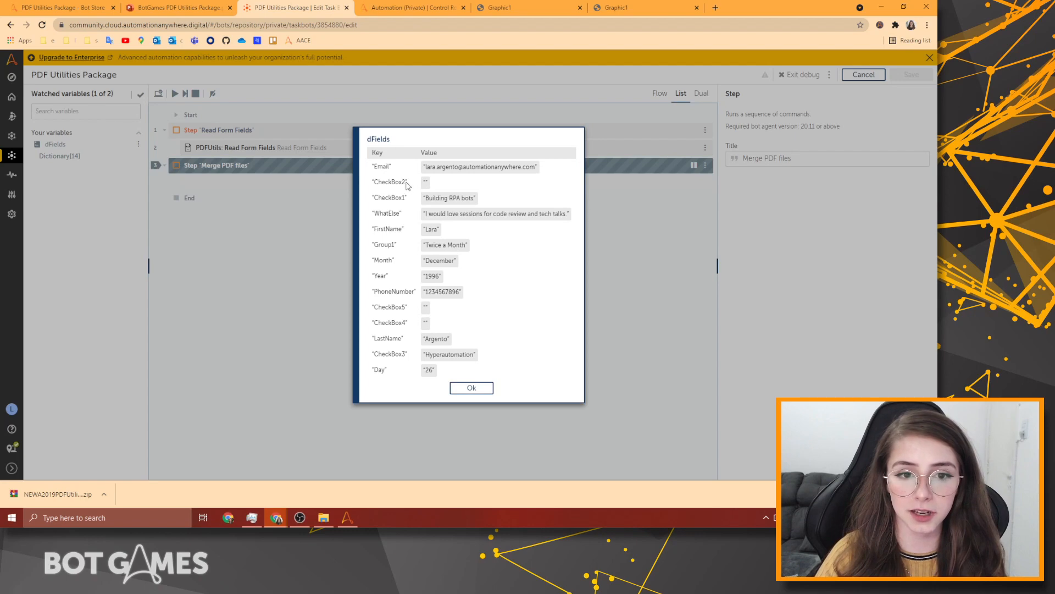
# Select every key and value row in the dFields dictionary viewer.
pyautogui.moveTo(408, 186); pyautogui.dragTo(366, 188)
pyautogui.click(447, 191)
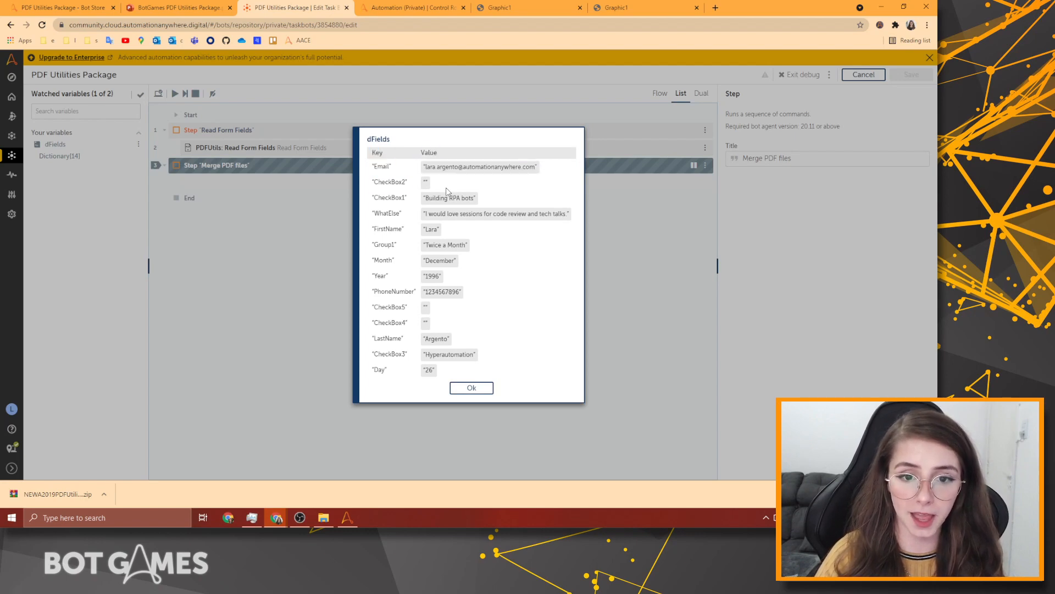
pyautogui.tripleClick(427, 201)
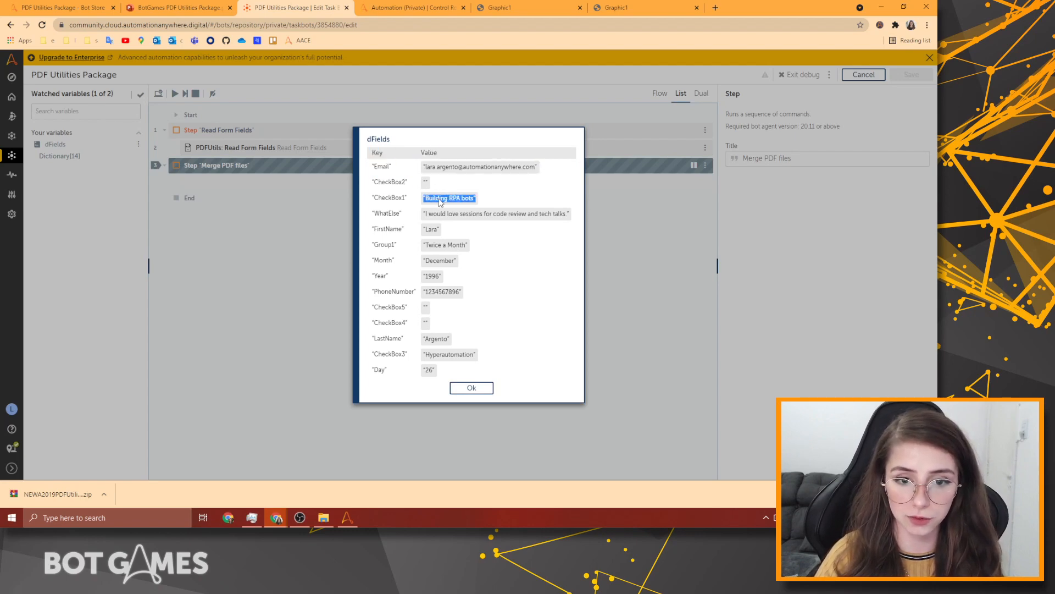
pyautogui.doubleClick(397, 199)
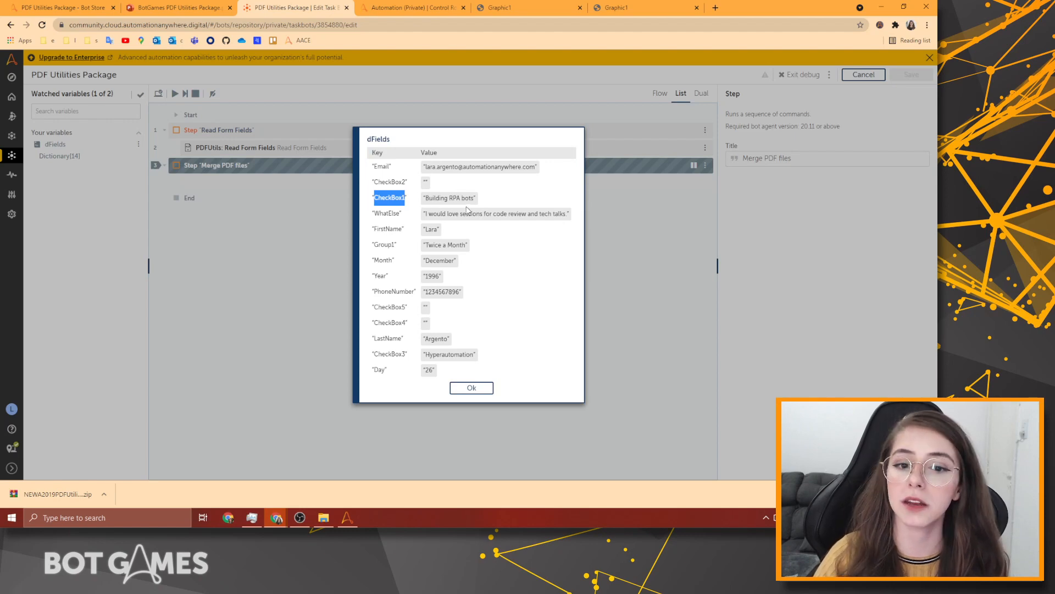
pyautogui.tripleClick(443, 204)
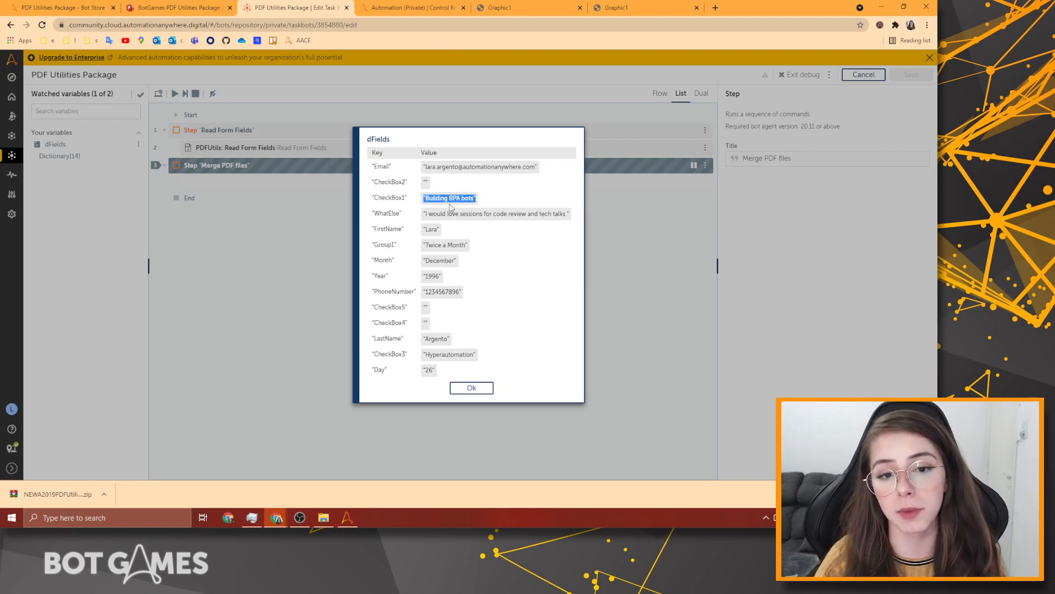
pyautogui.doubleClick(388, 229)
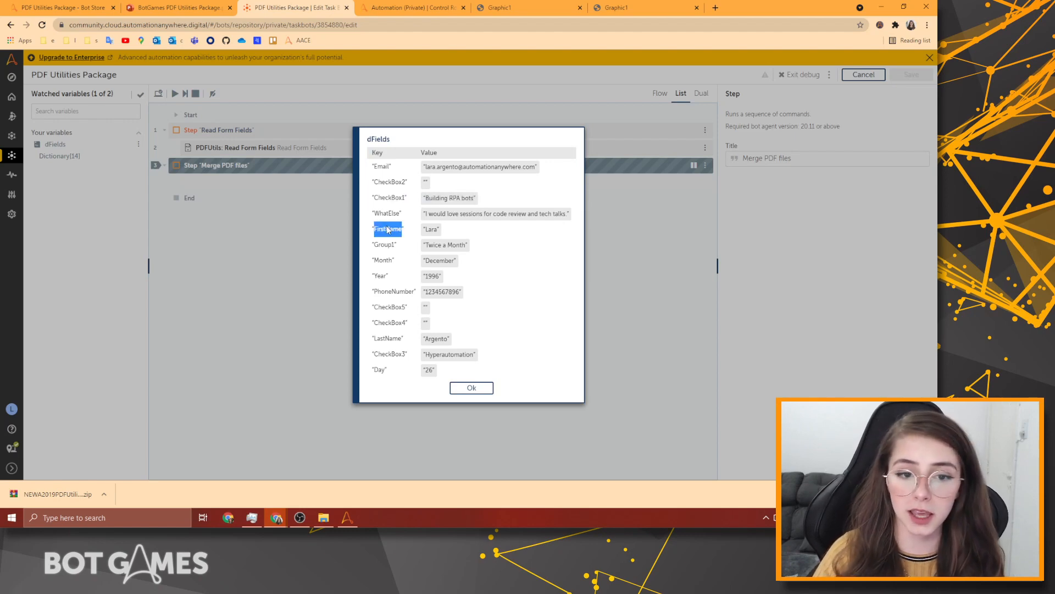
pyautogui.doubleClick(431, 230)
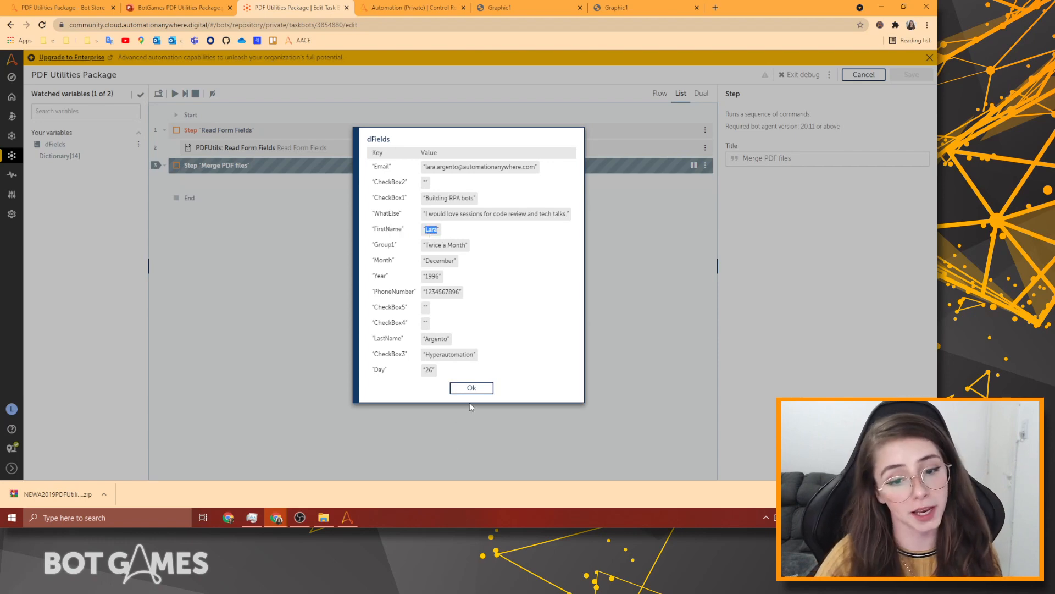
pyautogui.moveTo(437, 370); pyautogui.dragTo(374, 151)
pyautogui.hotkey('ctrl', 'c')
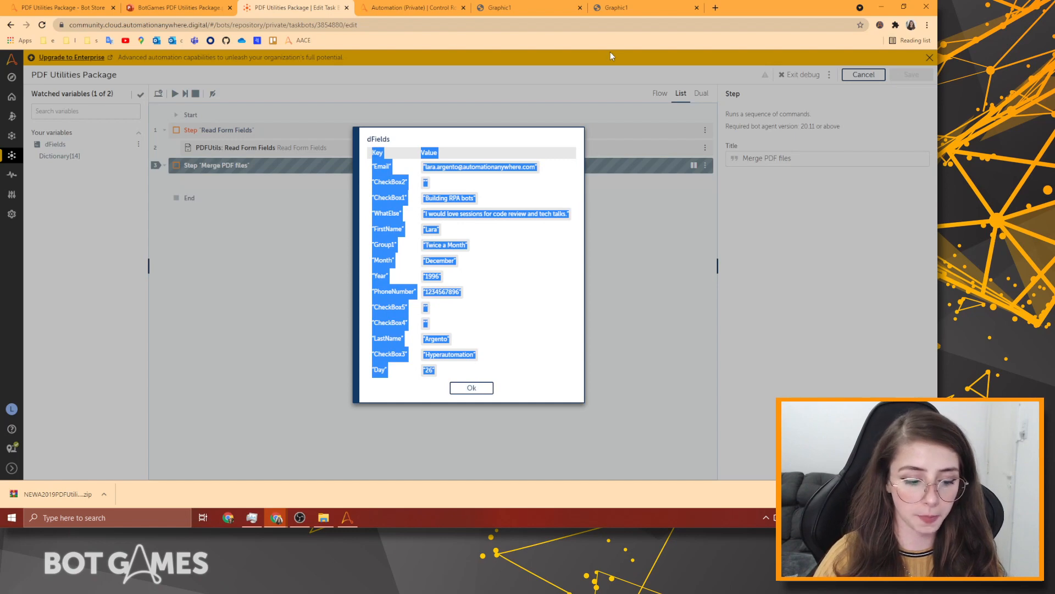
# Paste the dFields entries into a new Notepad window, resize it, and close the viewer.
pyautogui.press('super')
pyautogui.write('note')
pyautogui.press('Return')
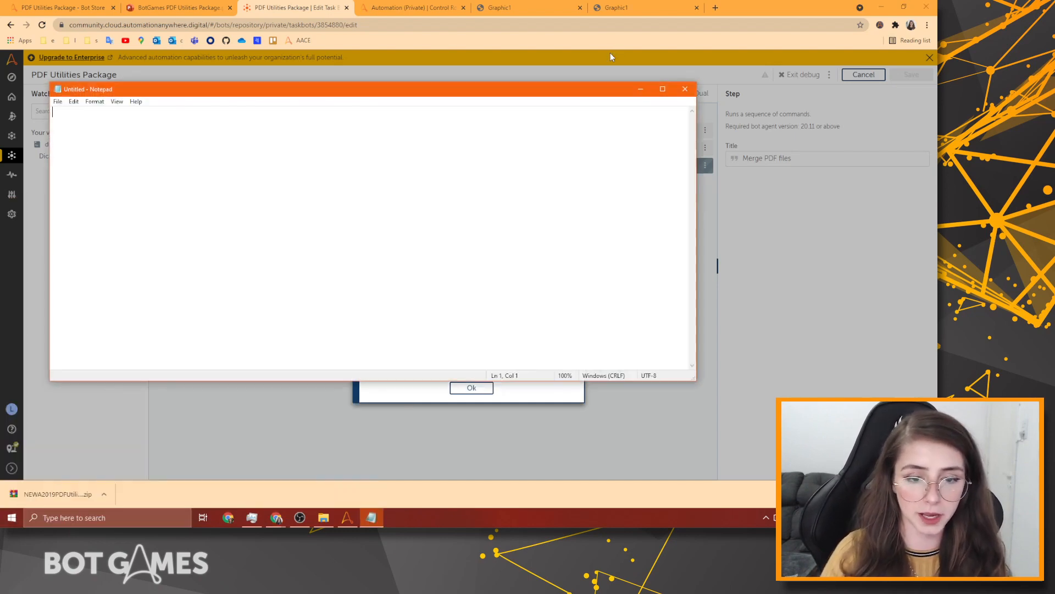
pyautogui.hotkey('ctrl', 'v')
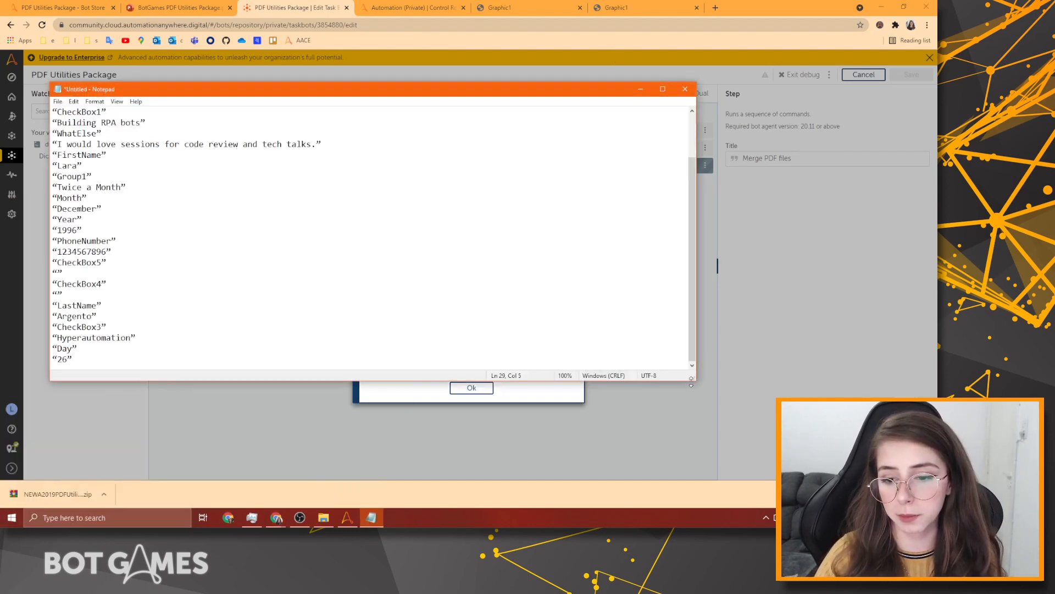
pyautogui.moveTo(691, 382); pyautogui.dragTo(334, 380)
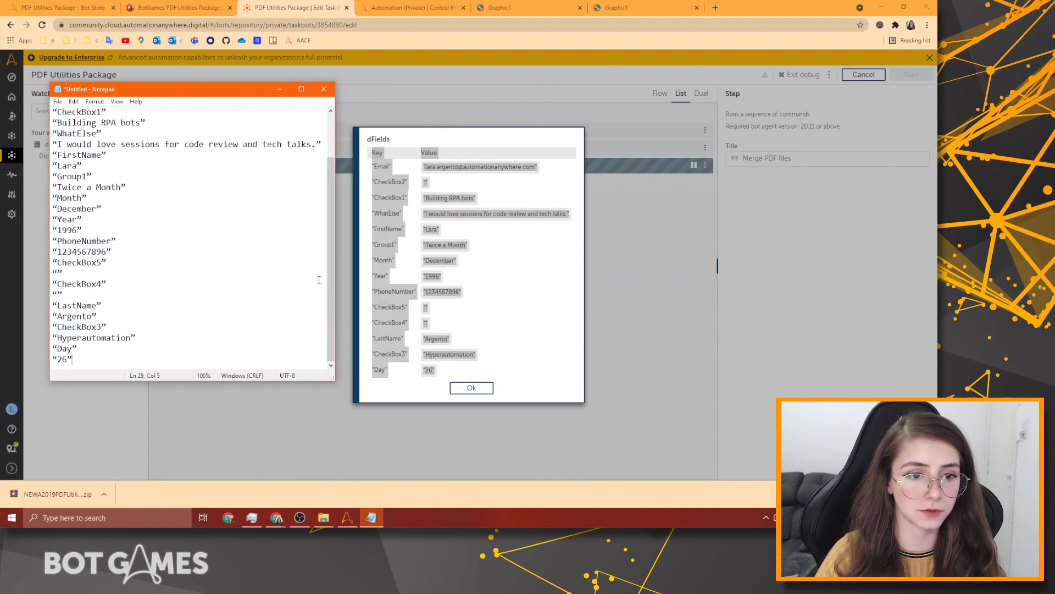
pyautogui.scroll(2, 318, 280)
pyautogui.click(472, 388)
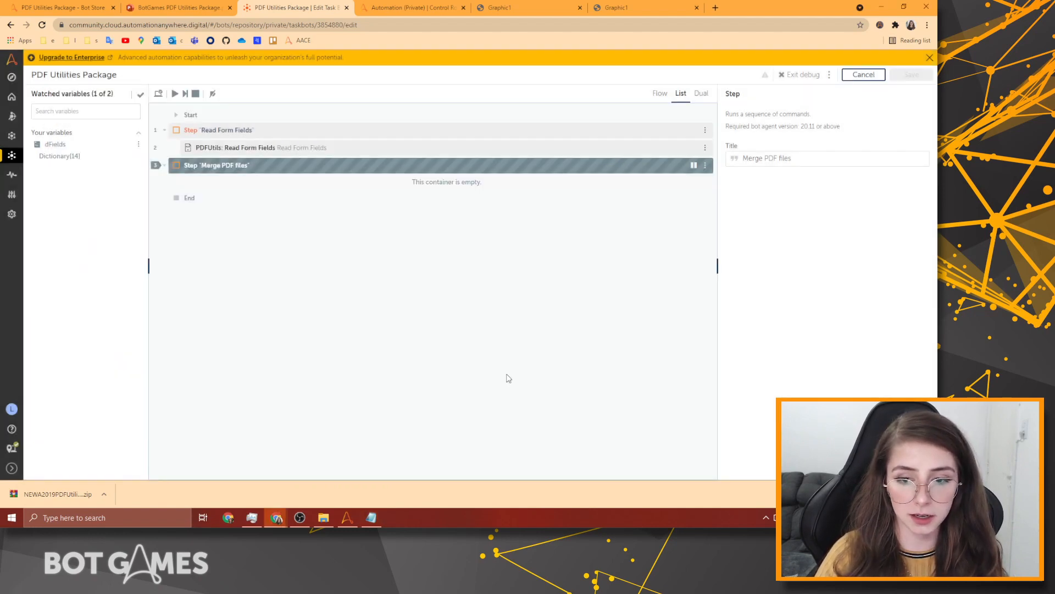
# Exit debugging and add a Log to file action after Read Form Fields.
pyautogui.click(802, 75)
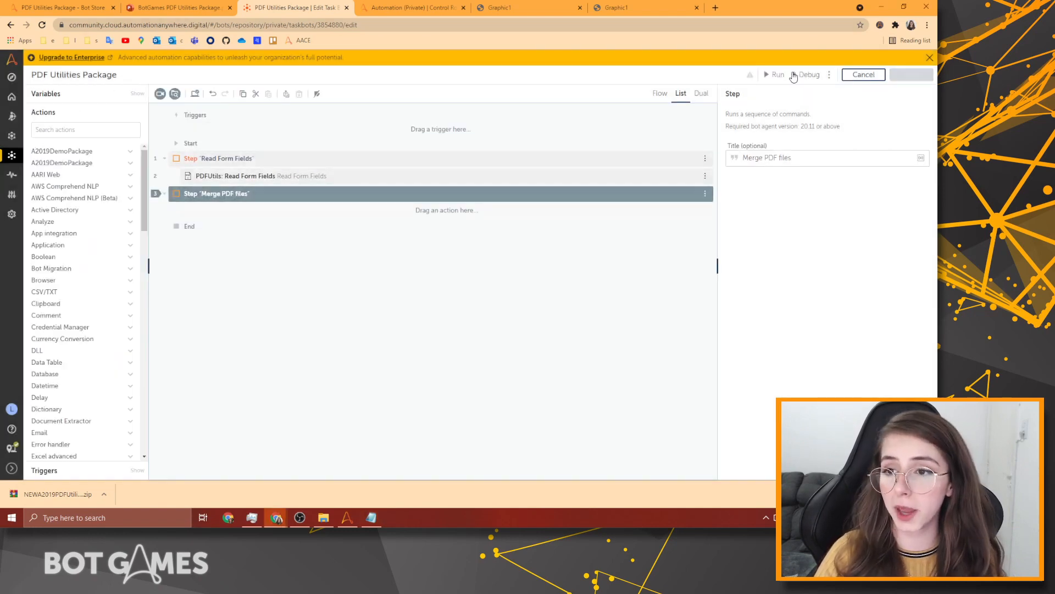
pyautogui.click(91, 129)
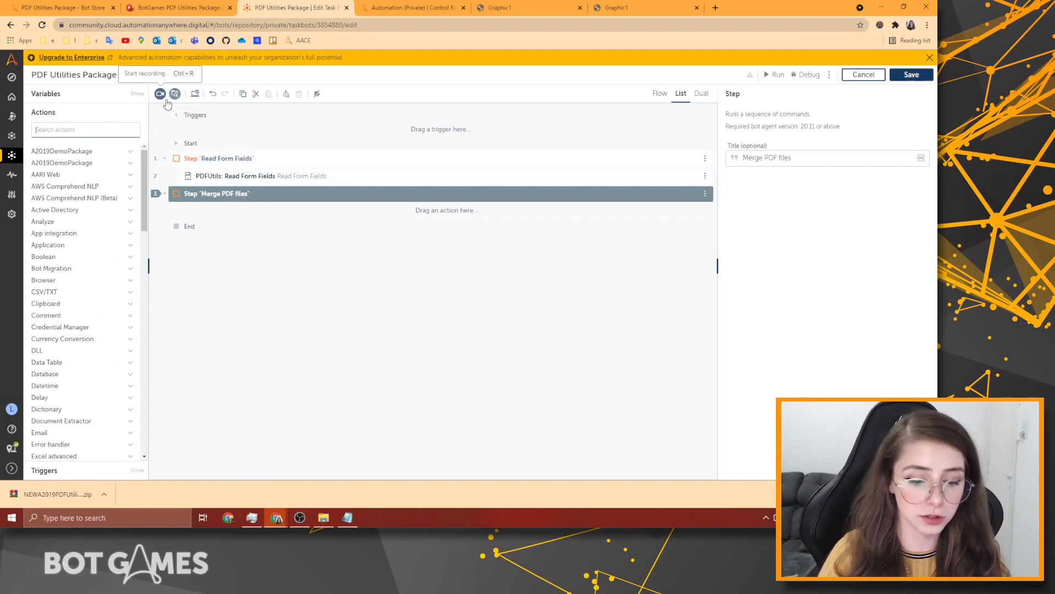
pyautogui.write('log')
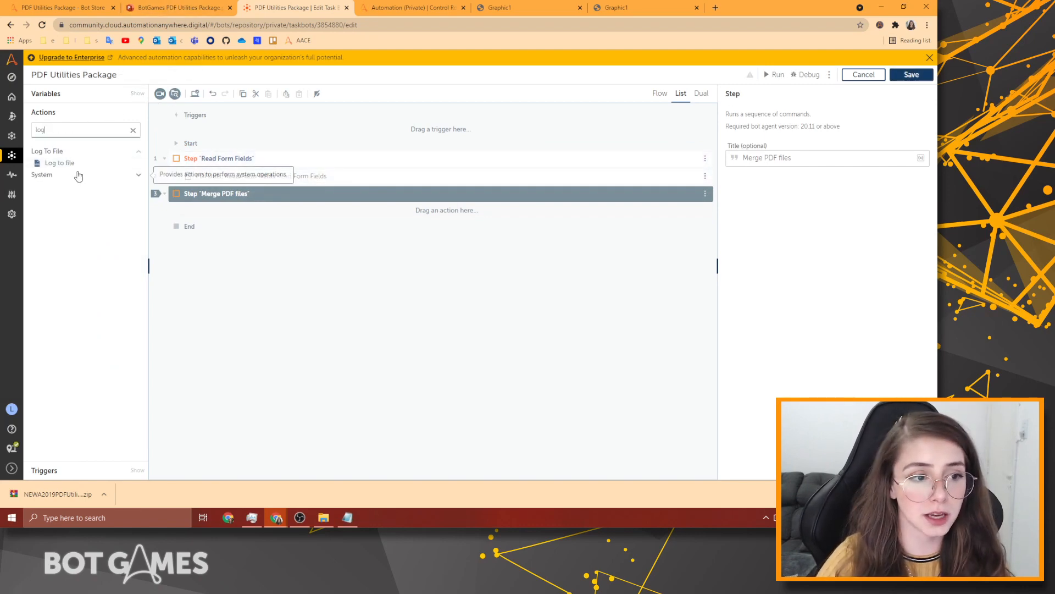
pyautogui.moveTo(75, 162); pyautogui.dragTo(254, 196)
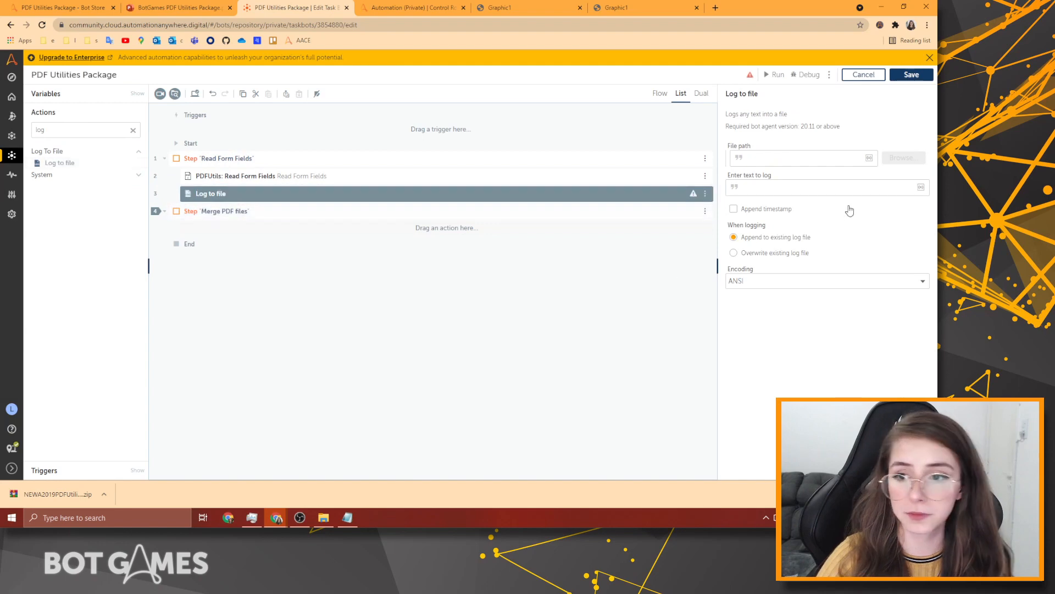
# Browse for the log file path to the Bot Store Spotlight\Output folder.
pyautogui.click(823, 158)
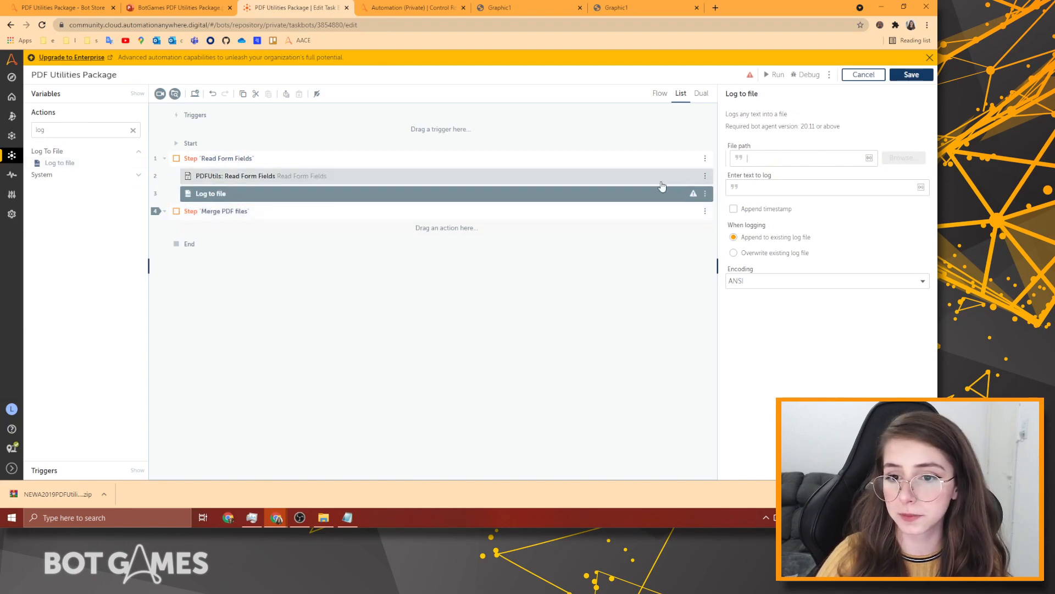
pyautogui.click(903, 158)
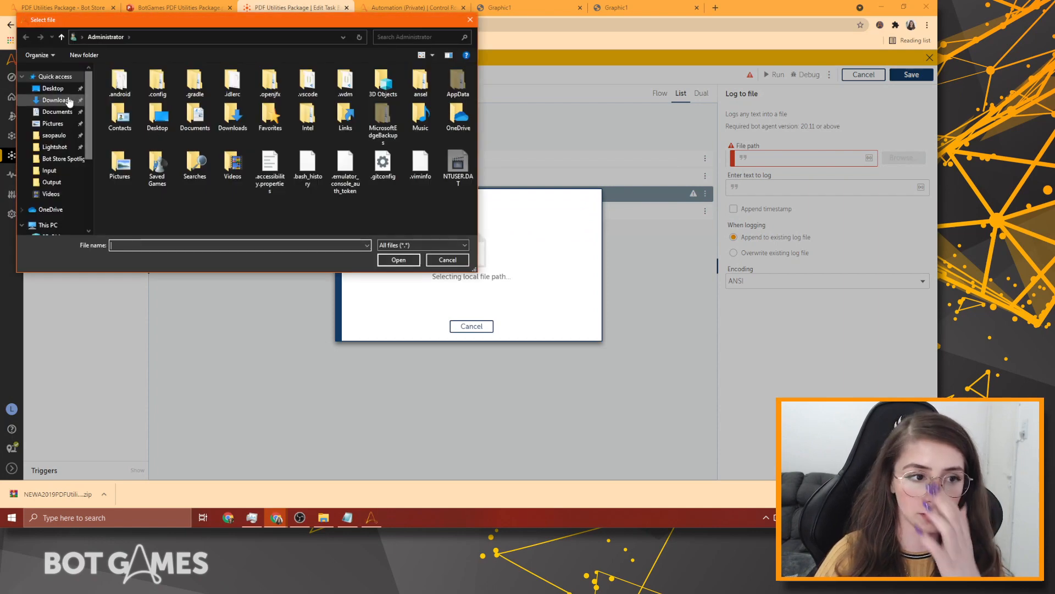
pyautogui.click(52, 89)
pyautogui.click(113, 102)
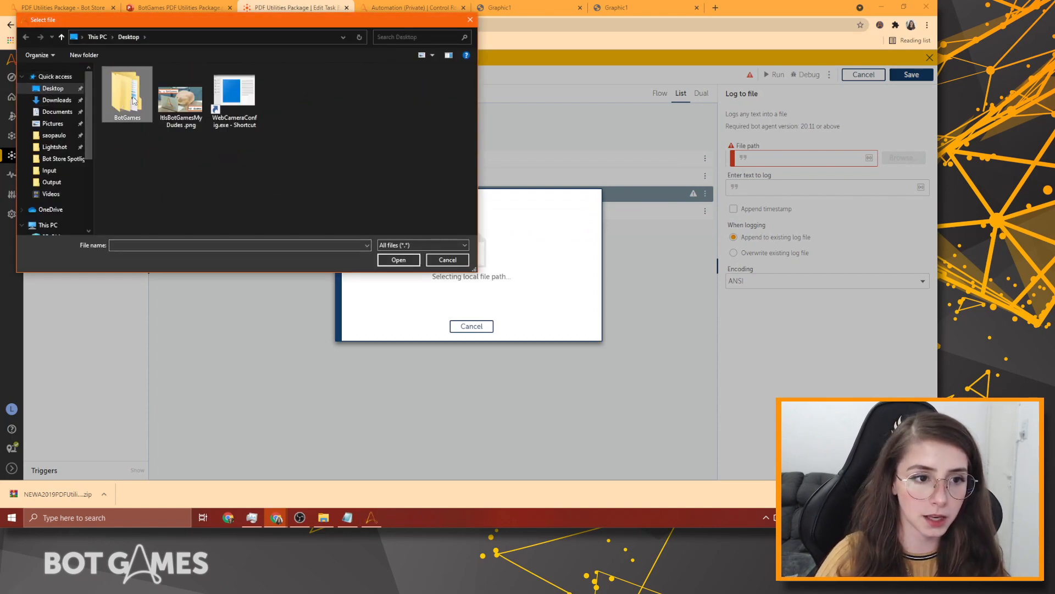
pyautogui.doubleClick(128, 102)
pyautogui.doubleClick(127, 101)
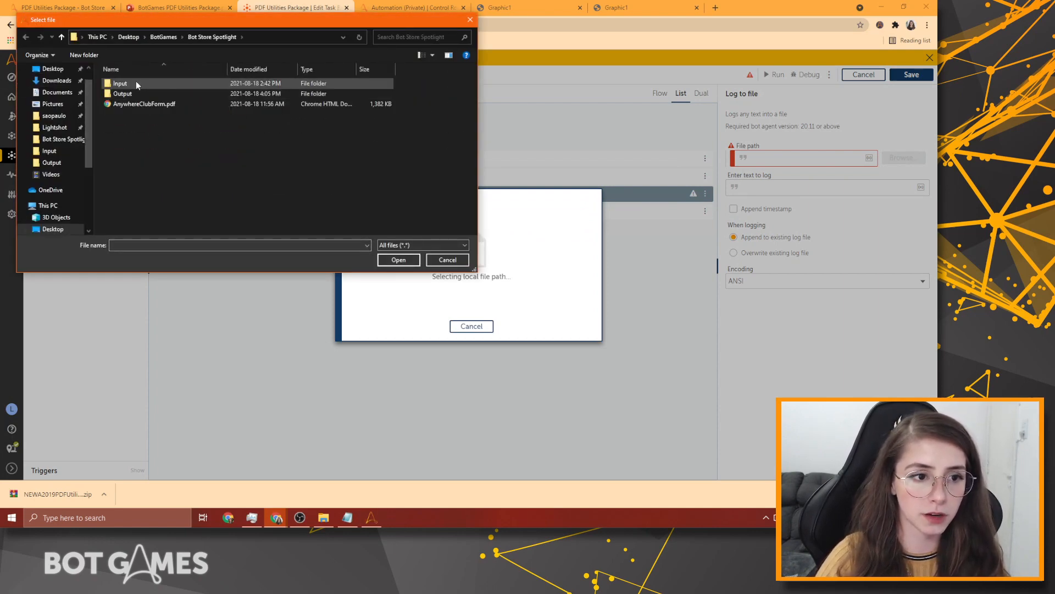
pyautogui.doubleClick(133, 95)
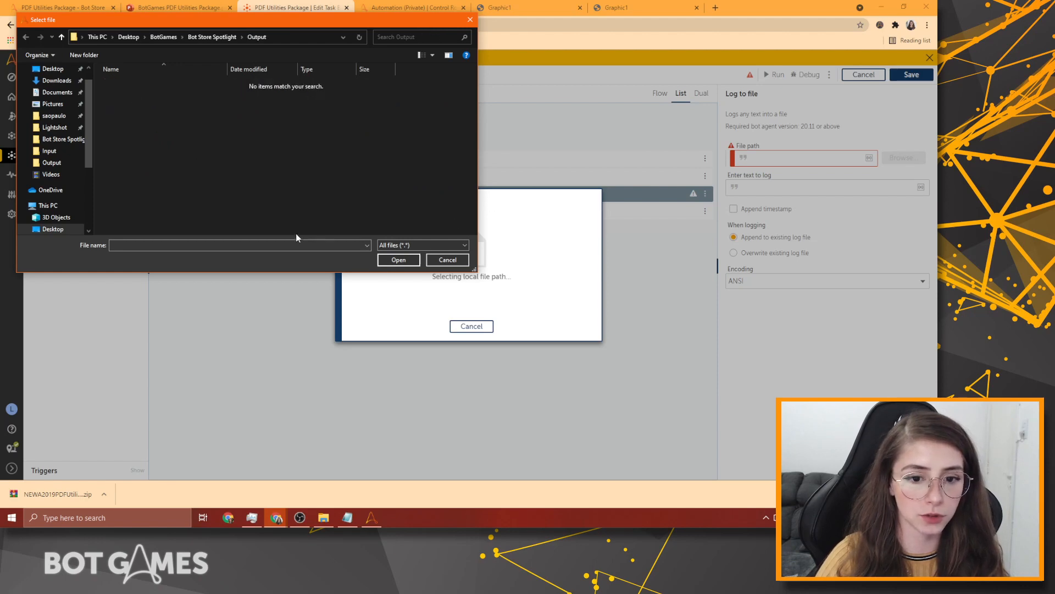
# Create a new Result.csv in Output and set it as the log file.
pyautogui.rightClick(213, 150)
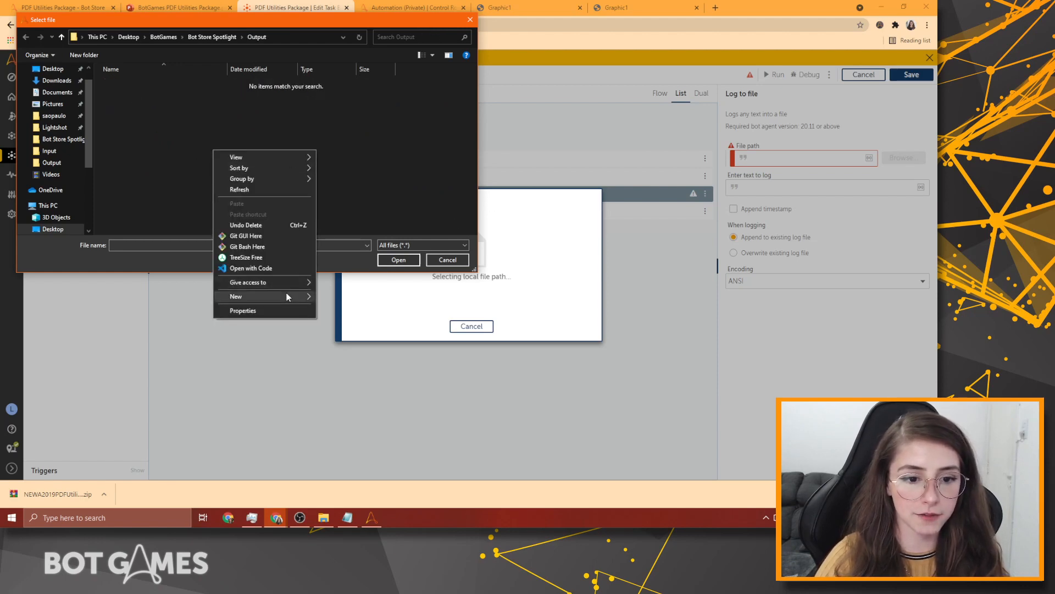
pyautogui.moveTo(285, 297)
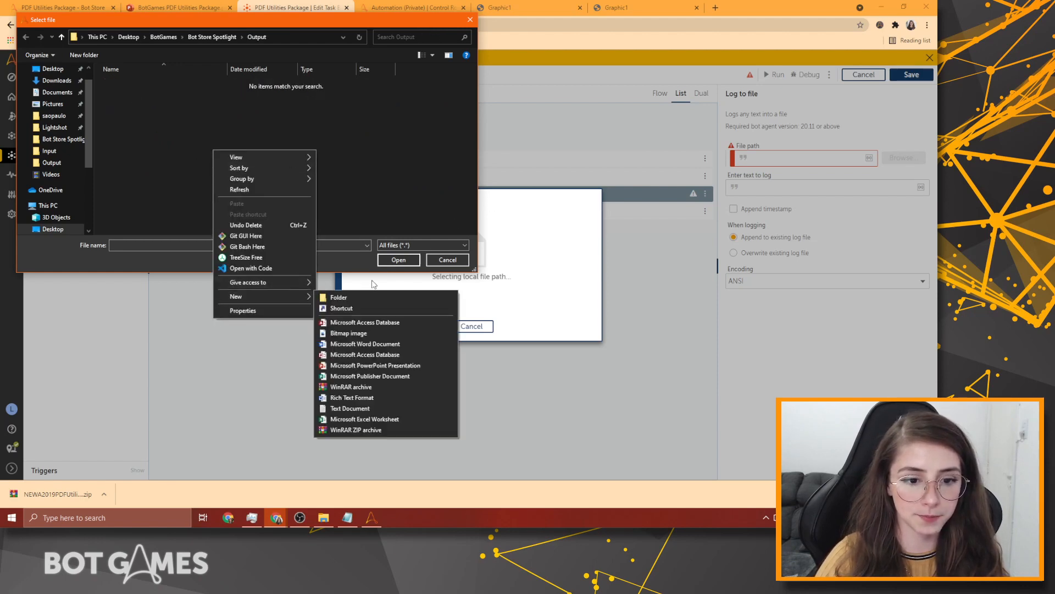
pyautogui.click(358, 409)
pyautogui.write('Re')
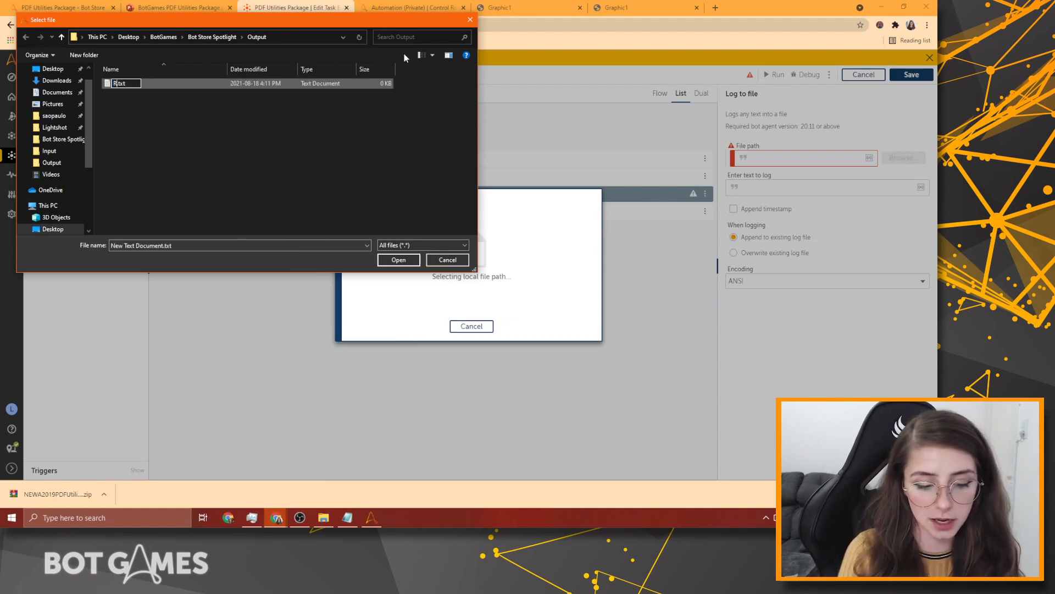
pyautogui.write('sult')
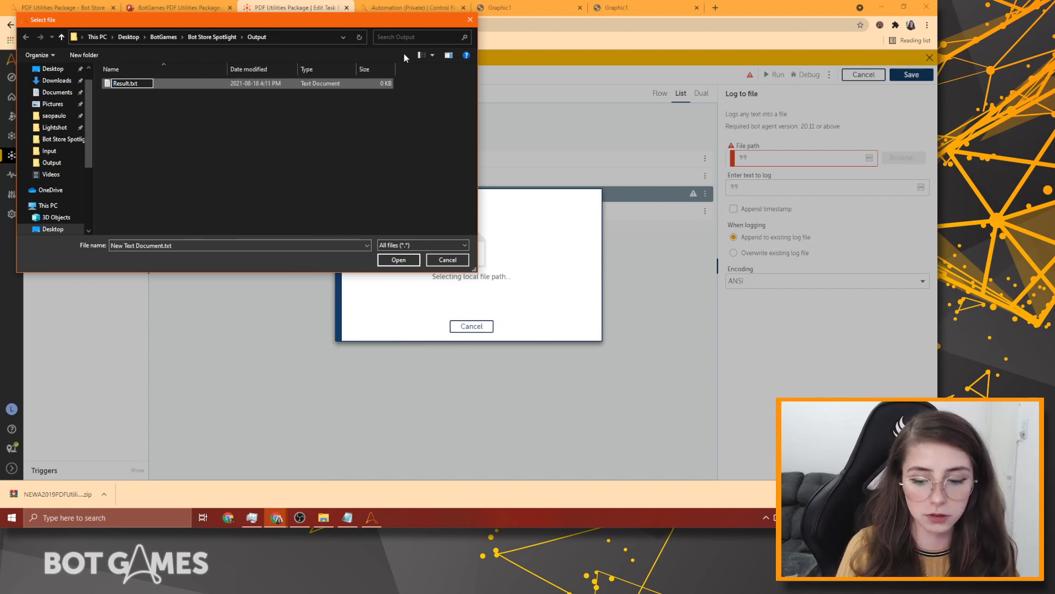
pyautogui.hotkey('ctrl', 'a')
pyautogui.press('End')
pyautogui.press('BackSpace')
pyautogui.press('BackSpace')
pyautogui.press('BackSpace')
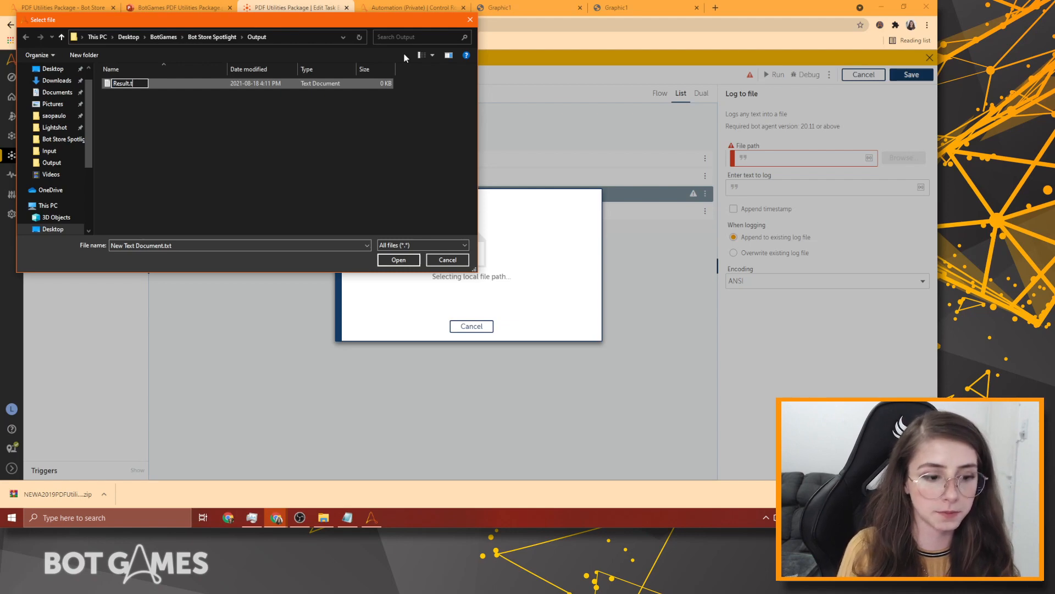
pyautogui.write('csv')
pyautogui.press('Return')
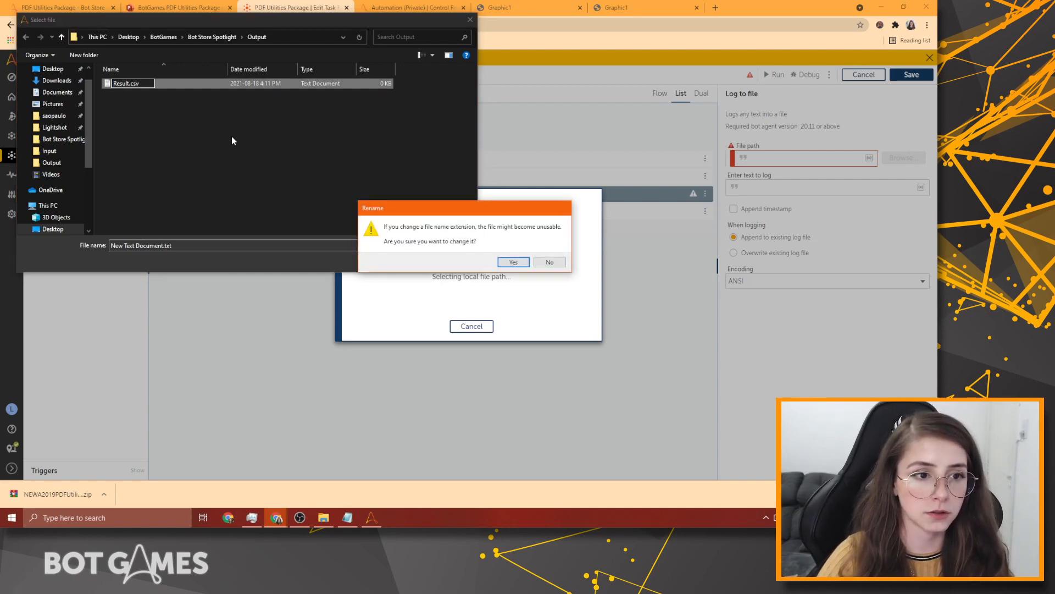
pyautogui.press('Return')
pyautogui.click(156, 83)
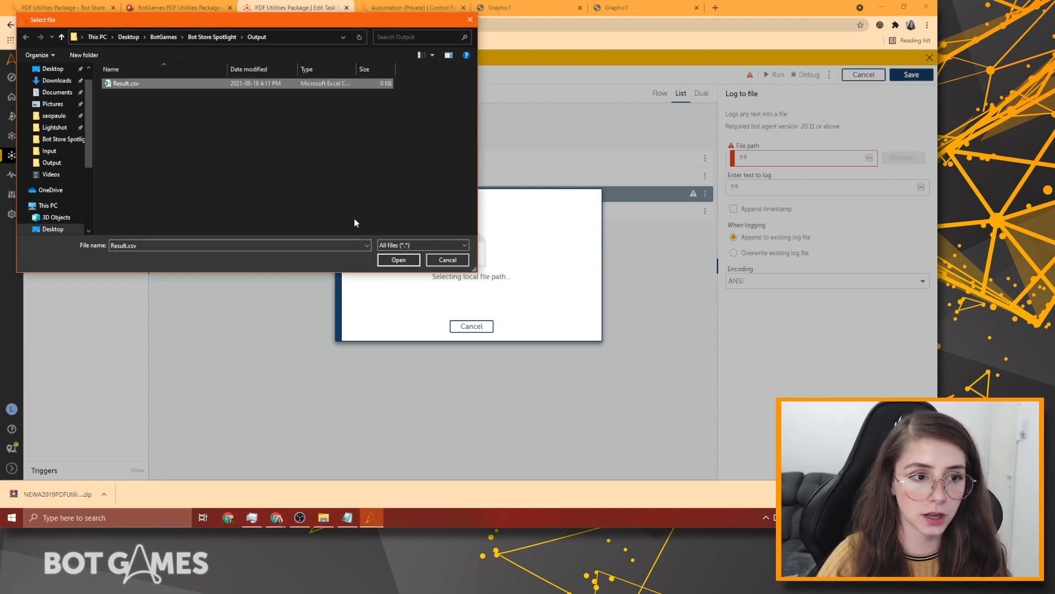
pyautogui.click(391, 259)
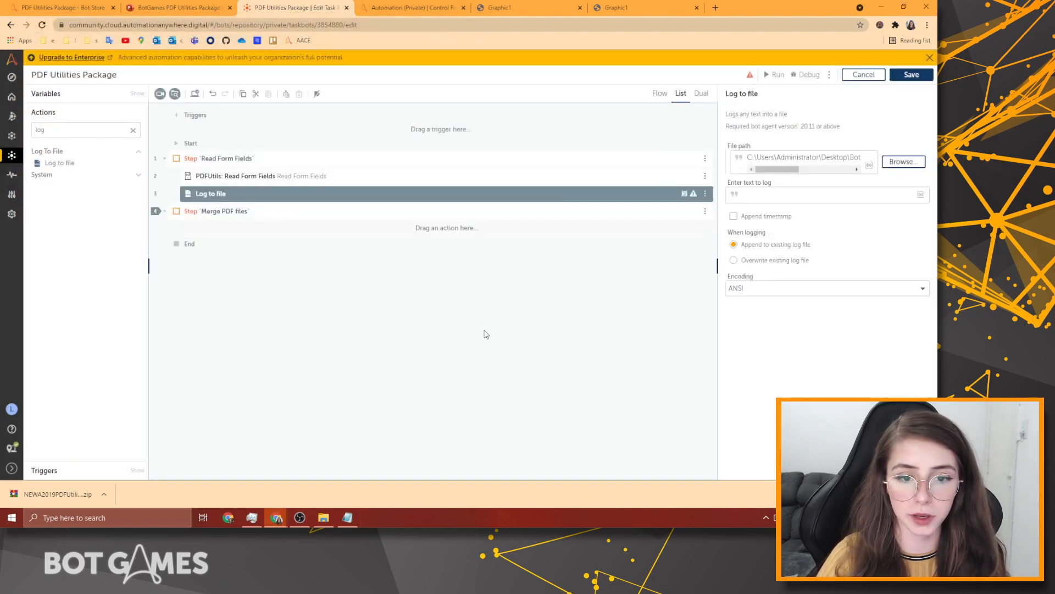
# Enter the quoted header row "First Name","Last Name","Email" through "What Else" as the log text.
pyautogui.click(685, 263)
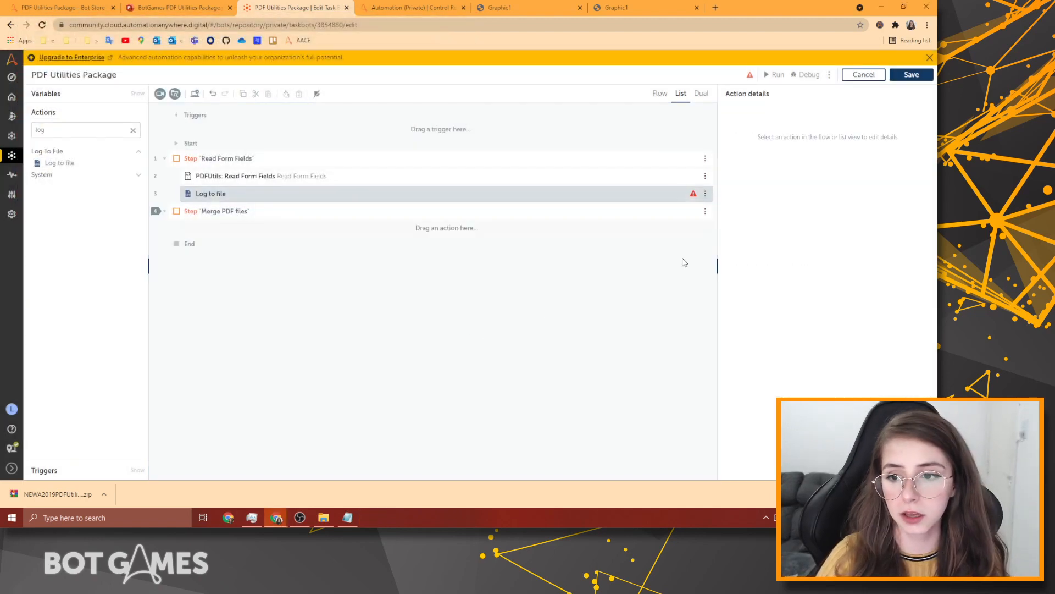
pyautogui.click(629, 197)
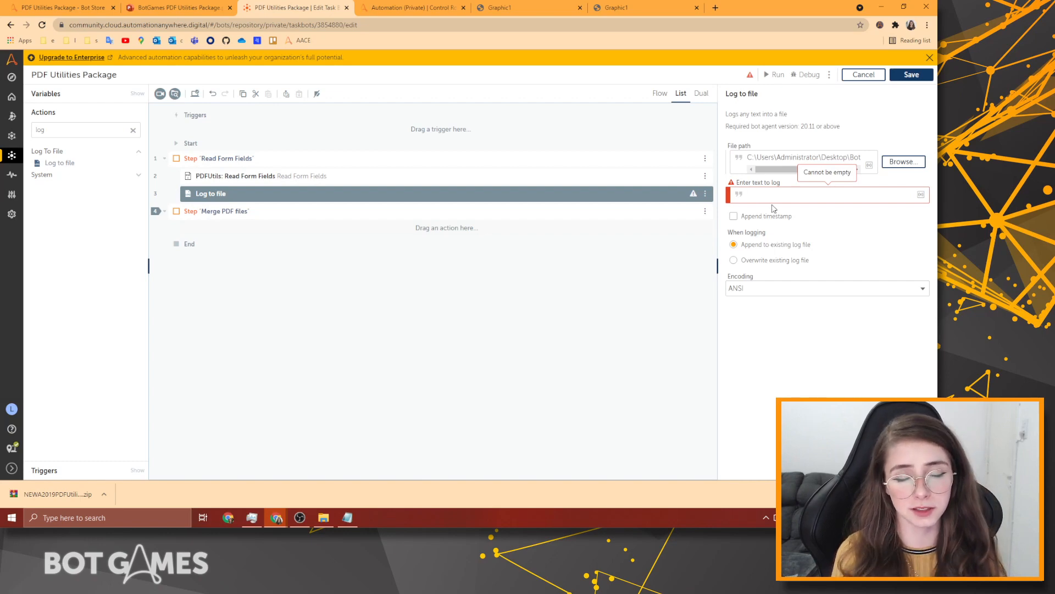
pyautogui.write('1')
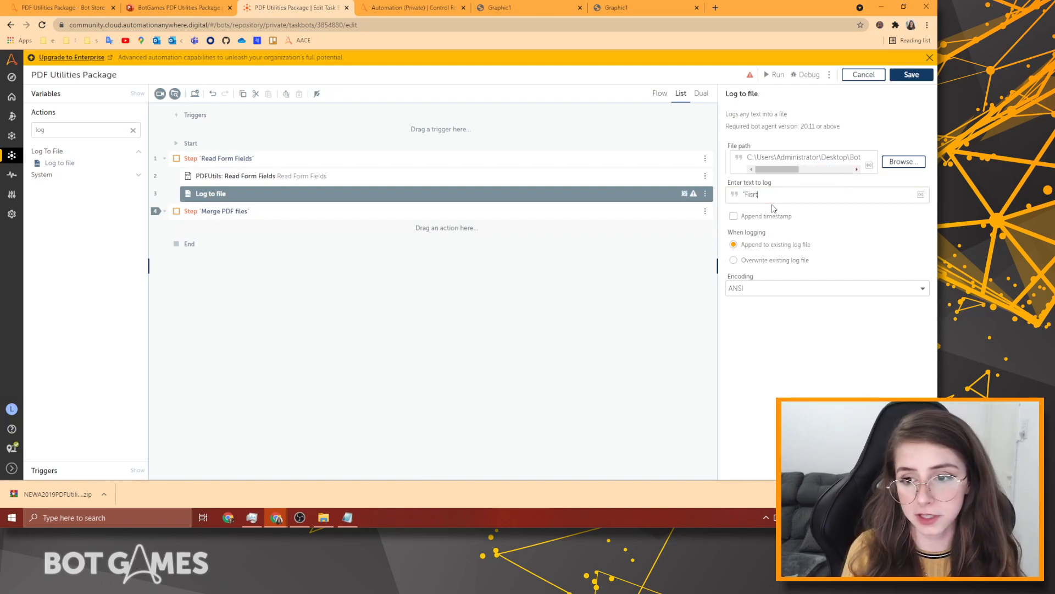
pyautogui.write('"First N')
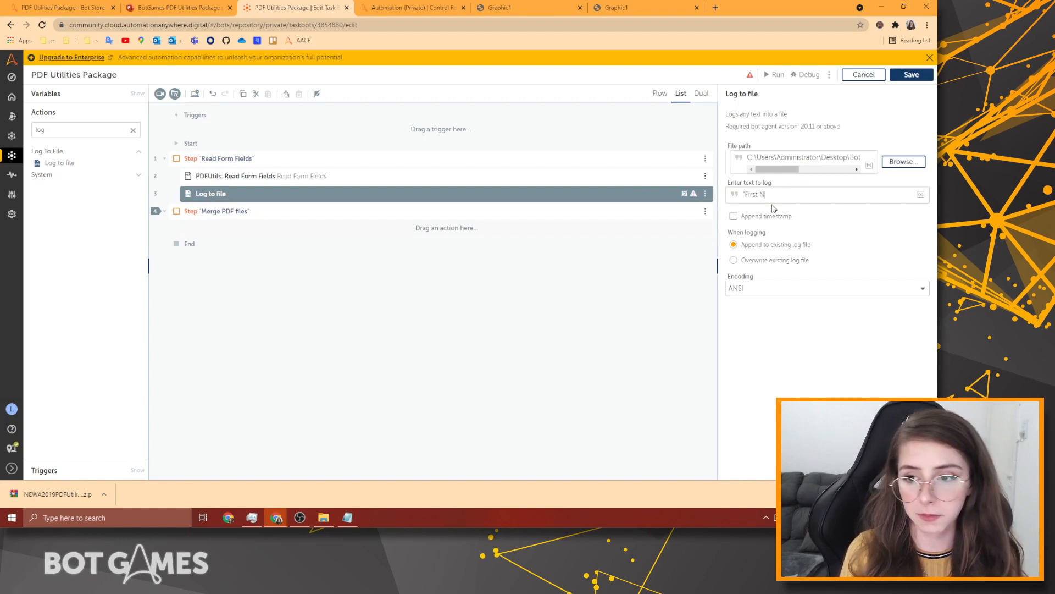
pyautogui.write('ame",')
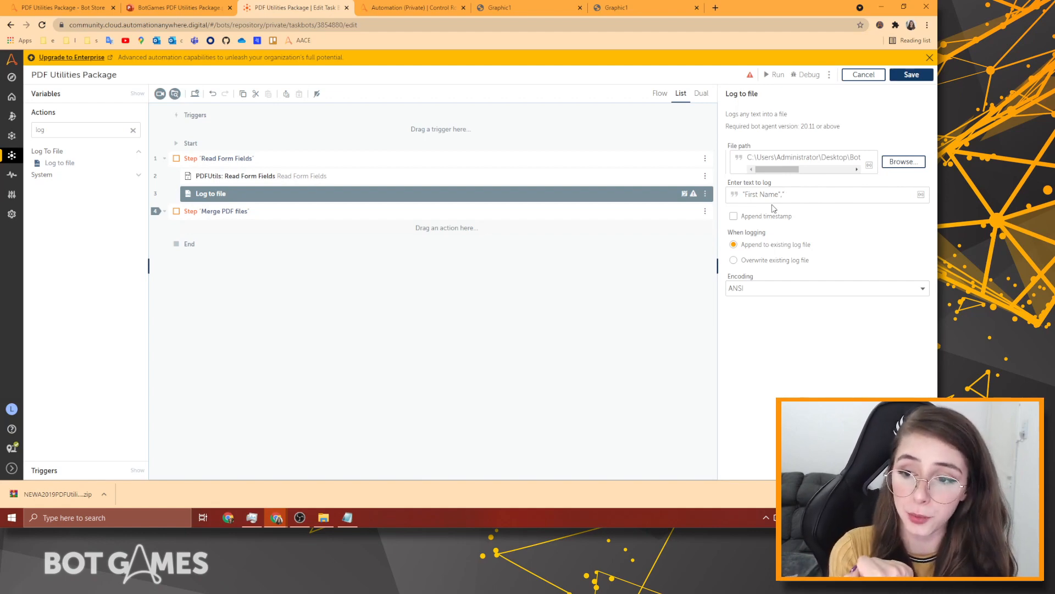
pyautogui.write('La')
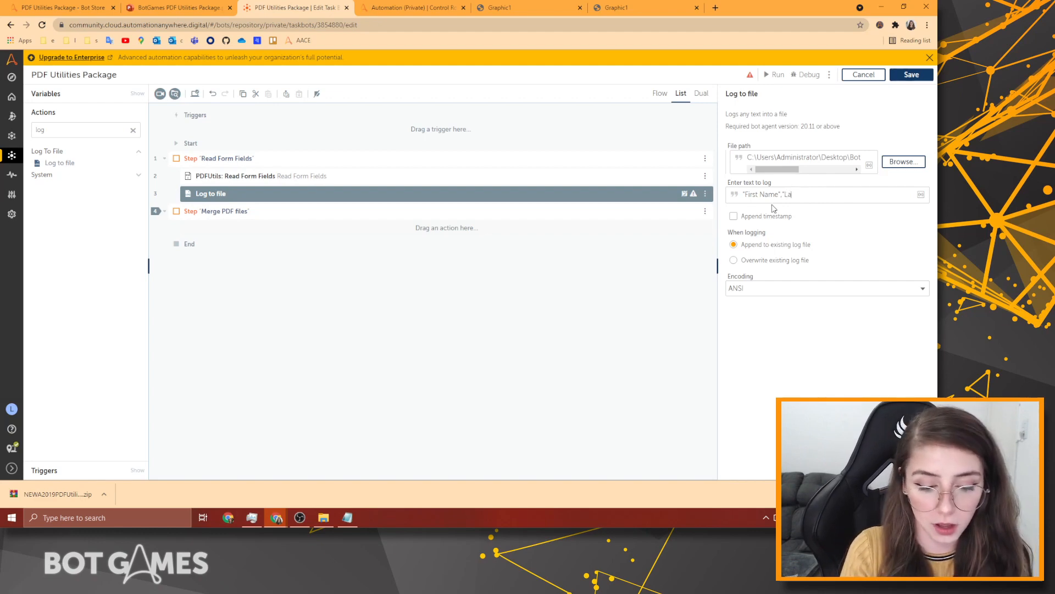
pyautogui.write('st')
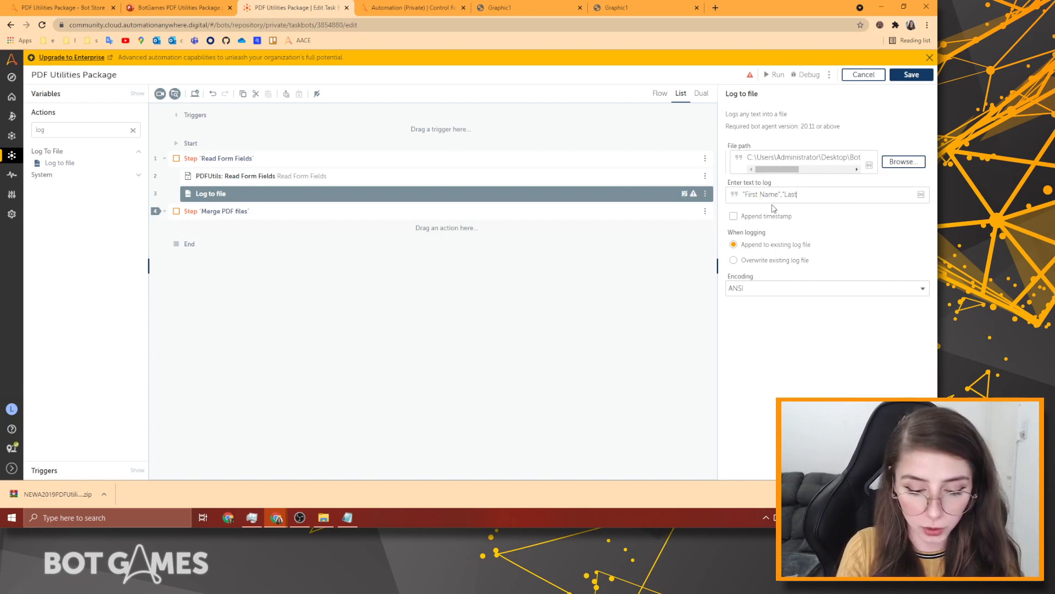
pyautogui.write(' Na')
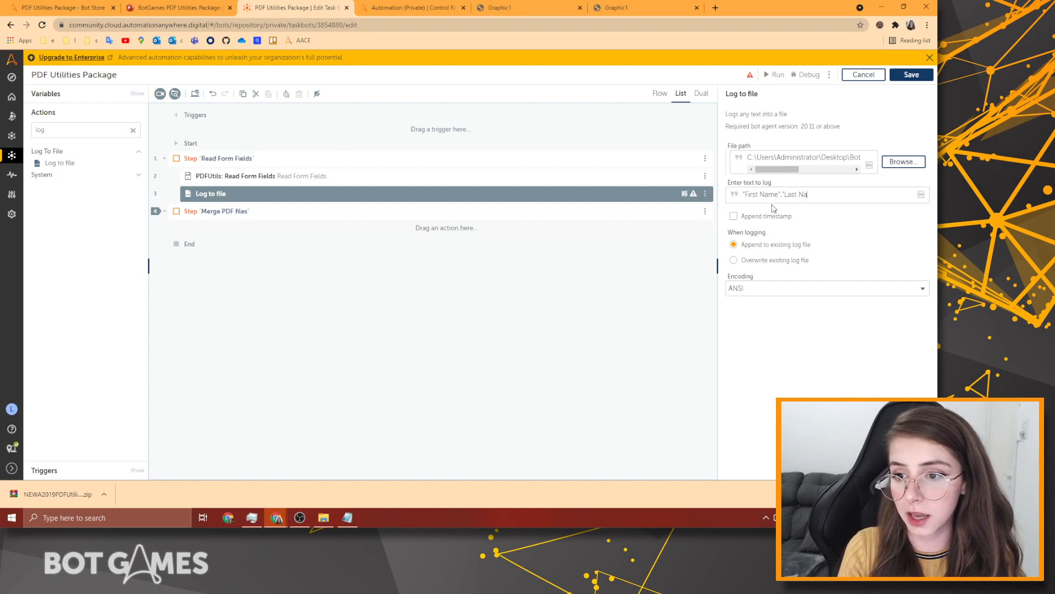
pyautogui.write('me","Email",')
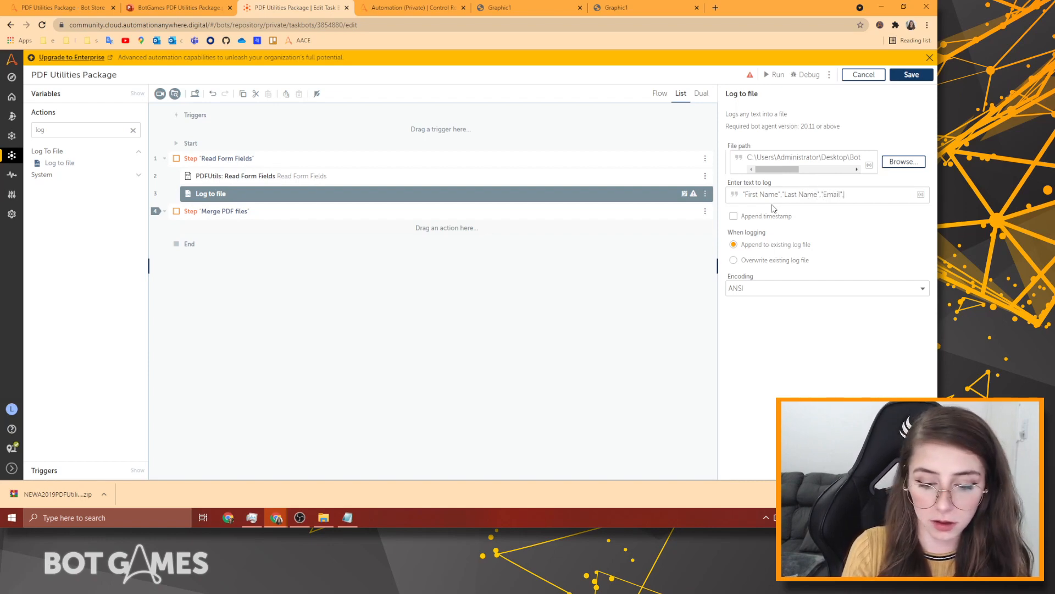
pyautogui.write('"P')
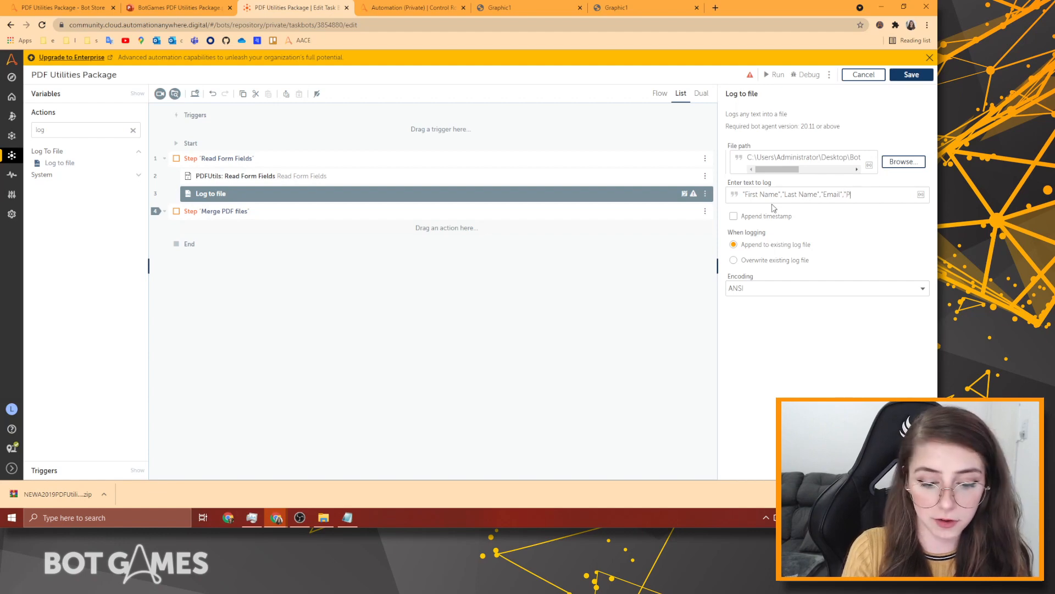
pyautogui.write('honme Number","D')
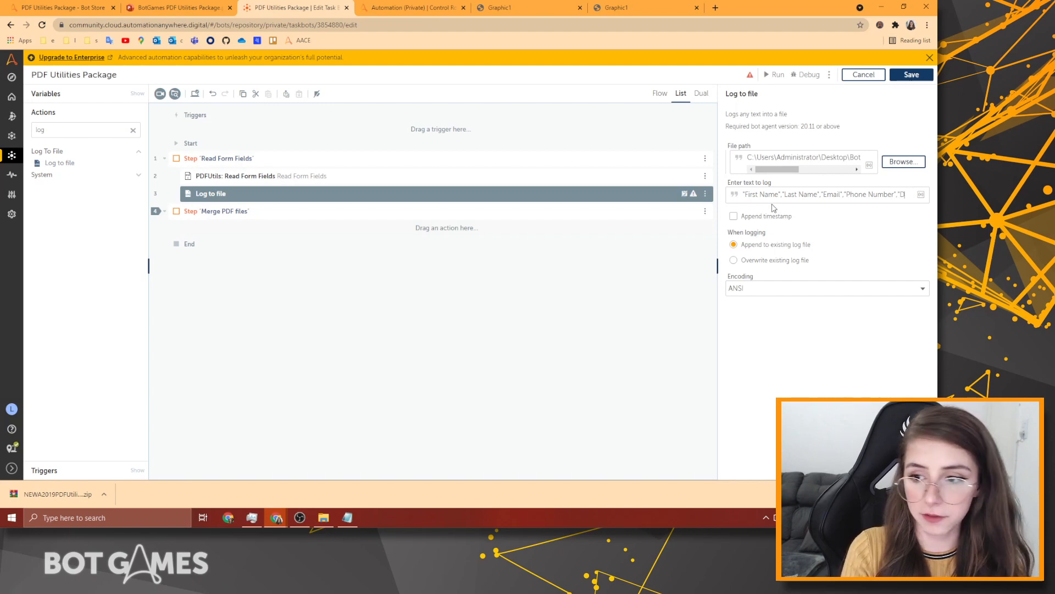
pyautogui.write('ate Of')
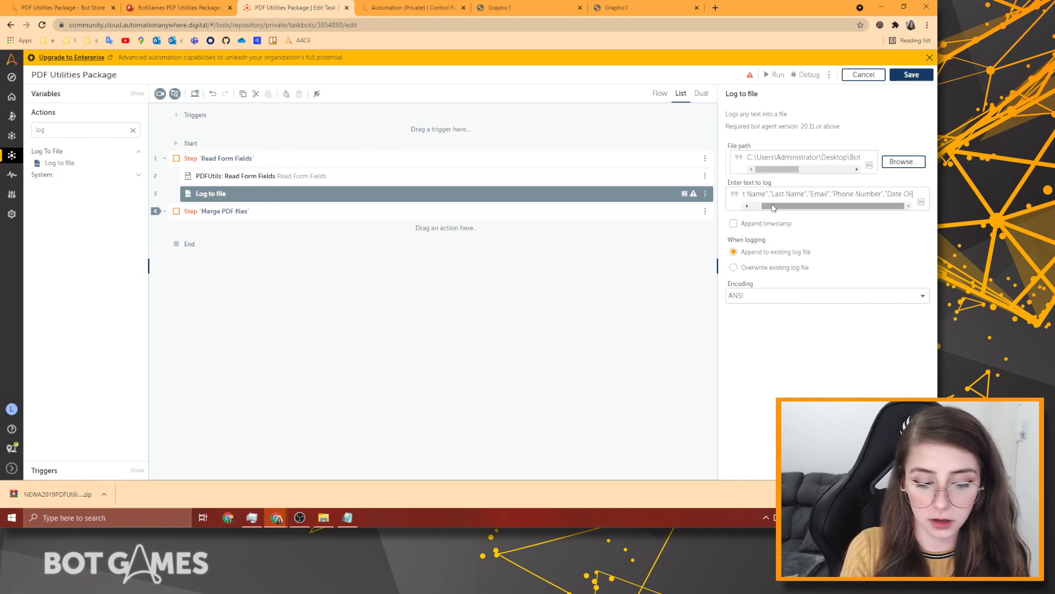
pyautogui.write(' Brith')
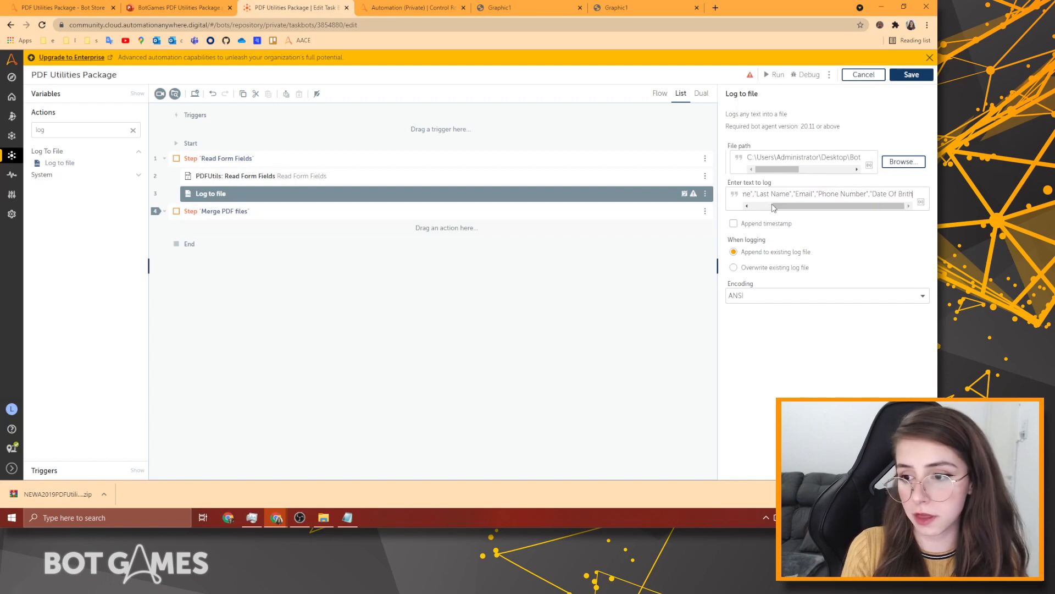
pyautogui.write('",')
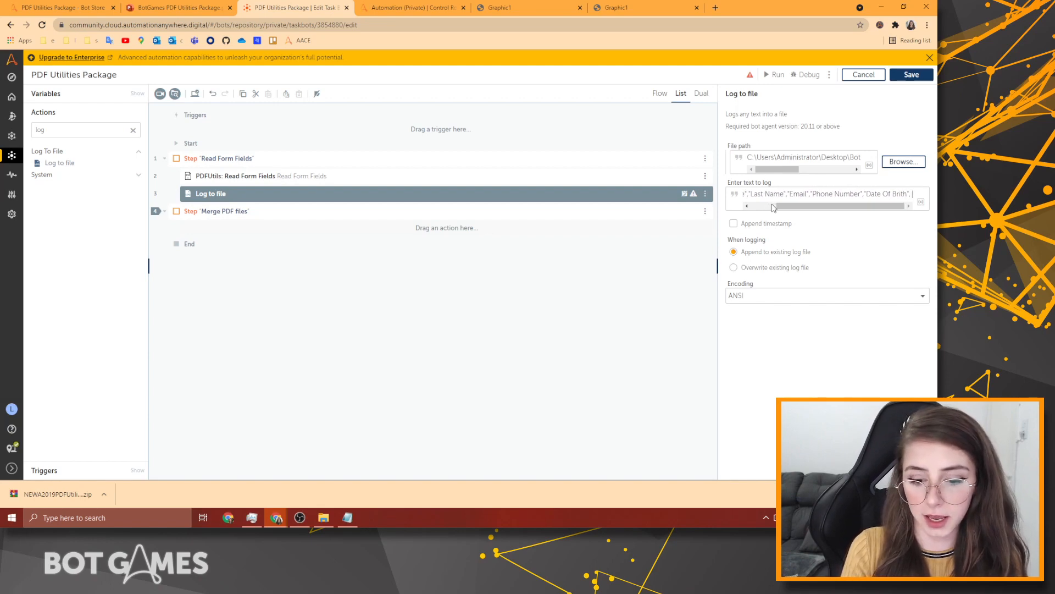
pyautogui.write('"')
pyautogui.write('Inter')
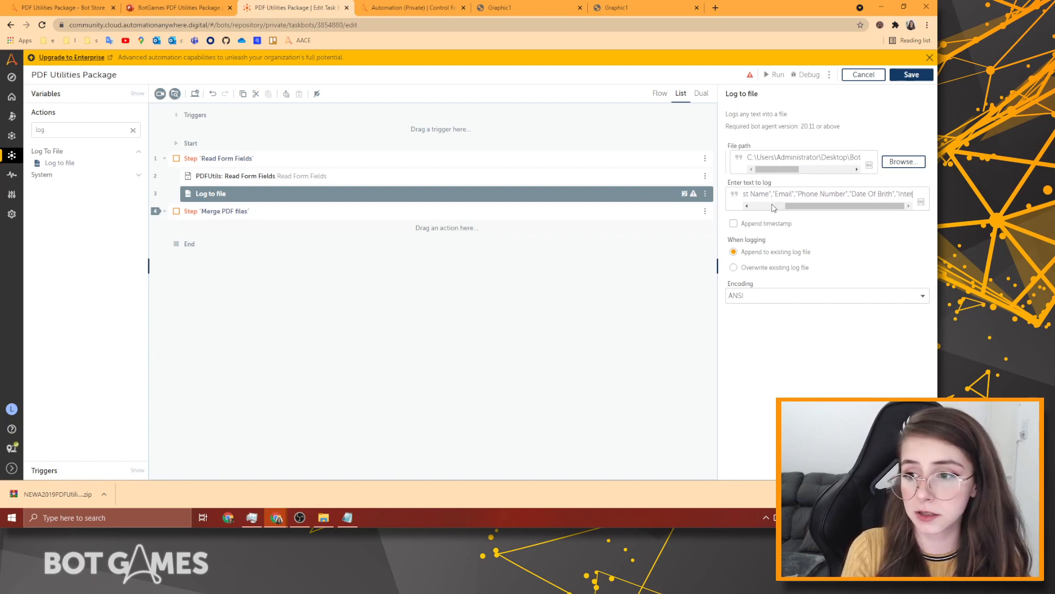
pyautogui.write('ests"')
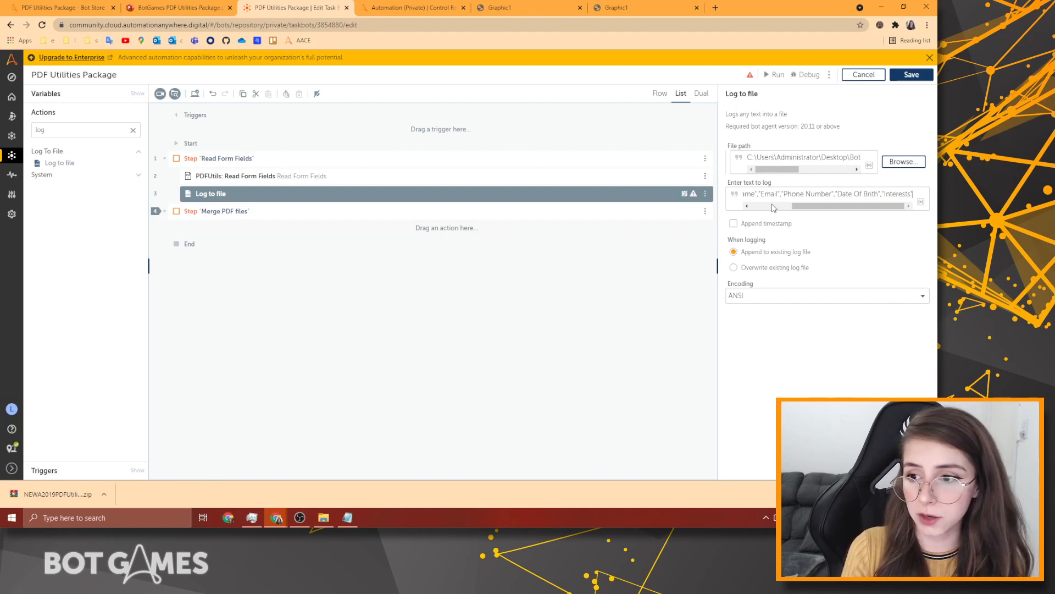
pyautogui.write(',')
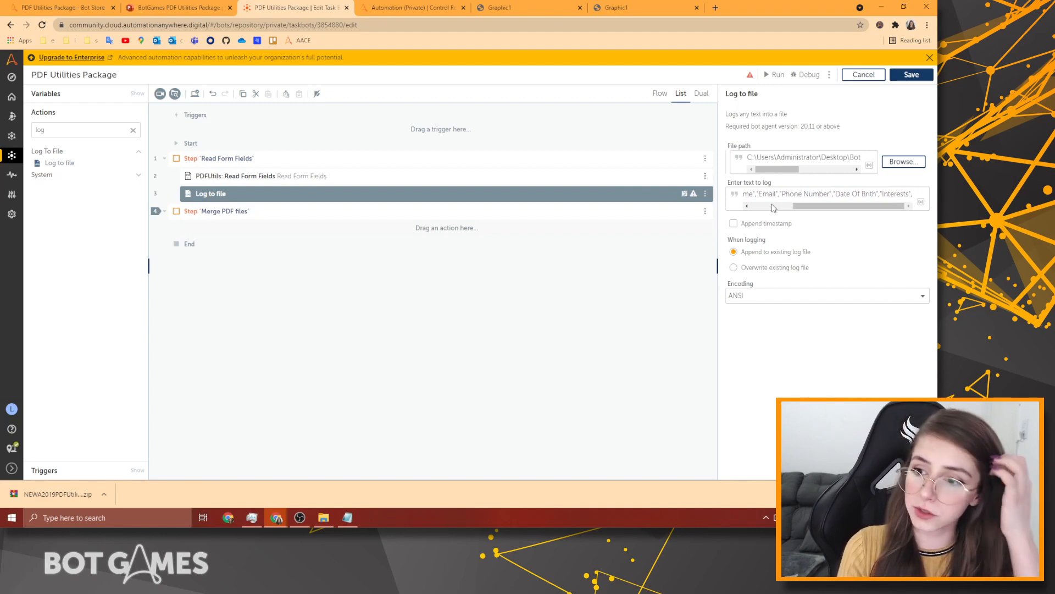
pyautogui.write('"')
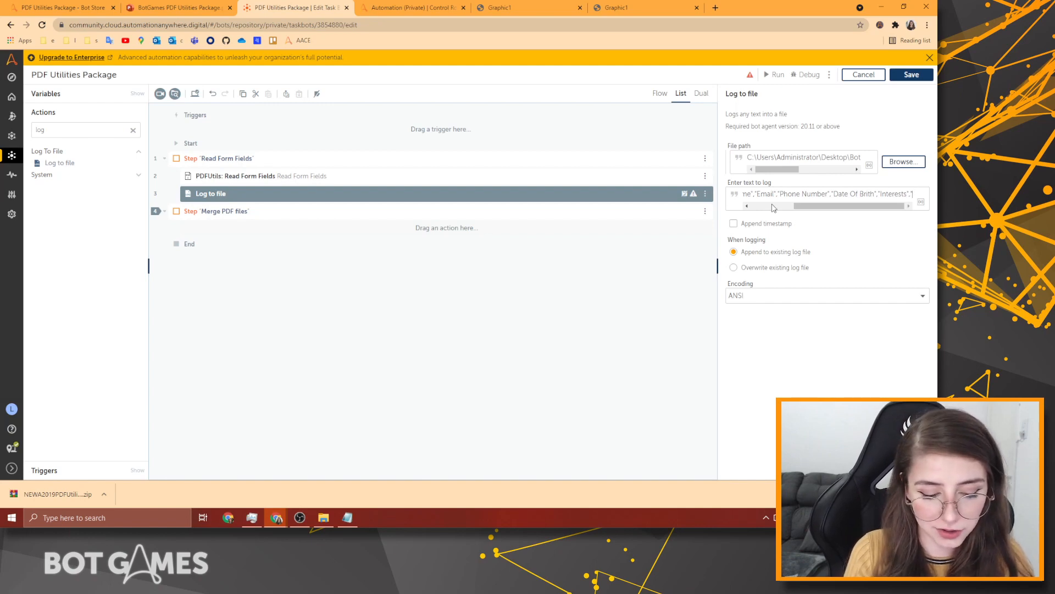
pyautogui.write('News')
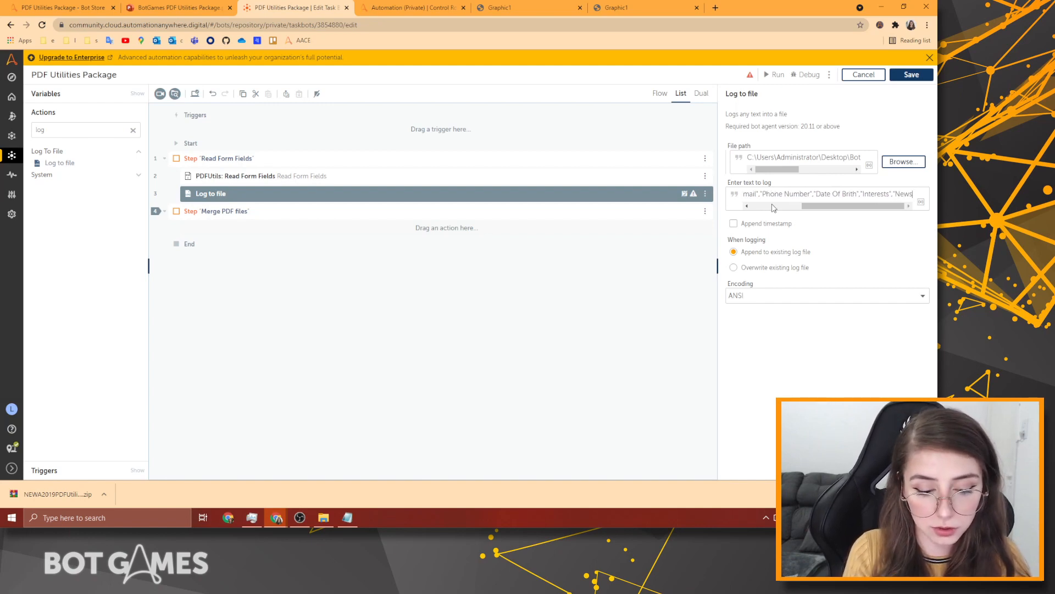
pyautogui.write(' Frequenc')
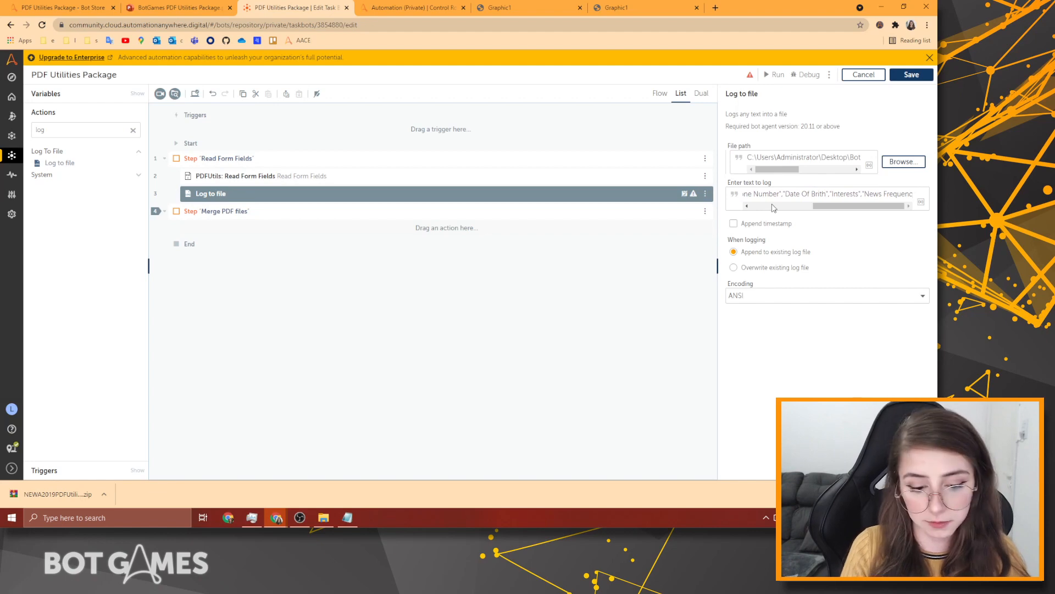
pyautogui.write('y"')
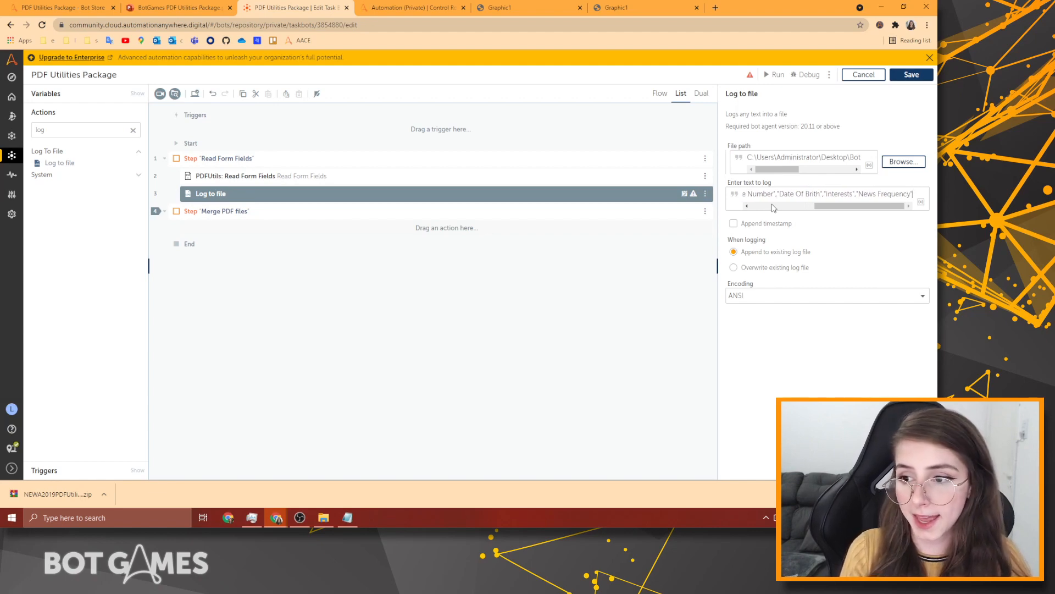
pyautogui.write(',')
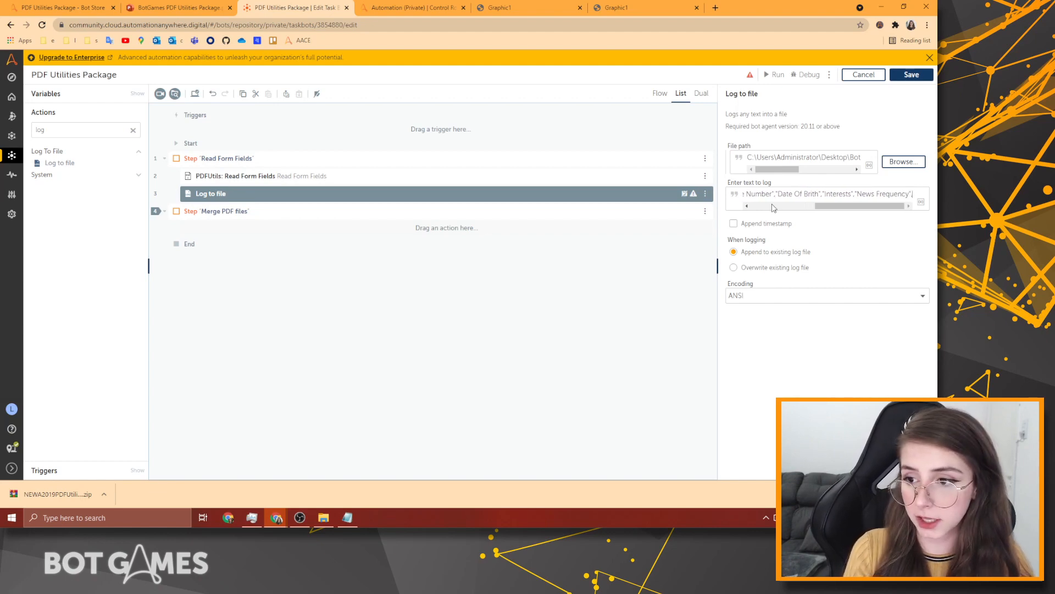
pyautogui.write('"')
pyautogui.write('What')
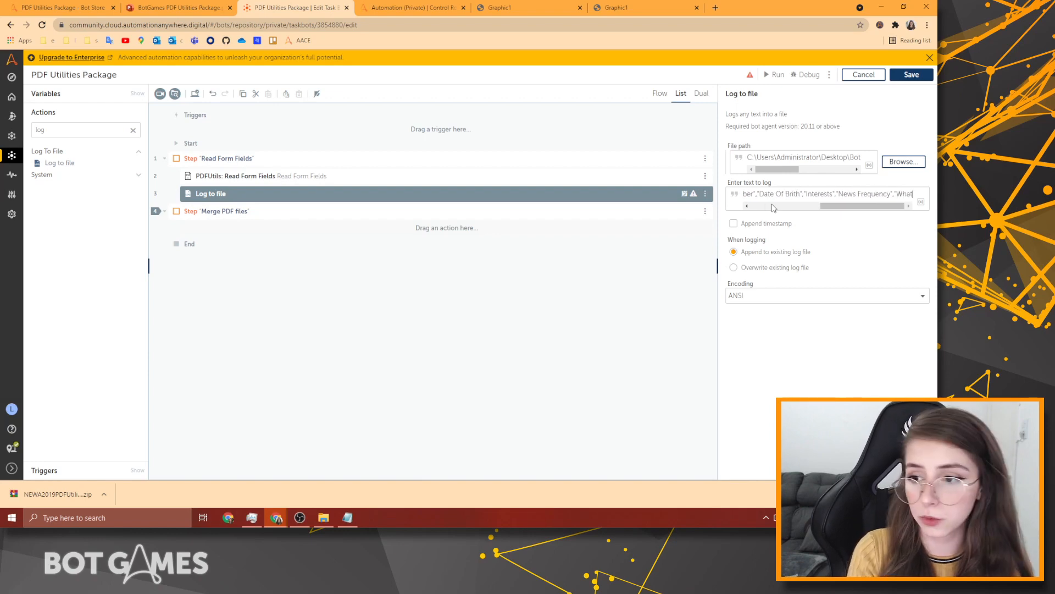
pyautogui.write(' Else"')
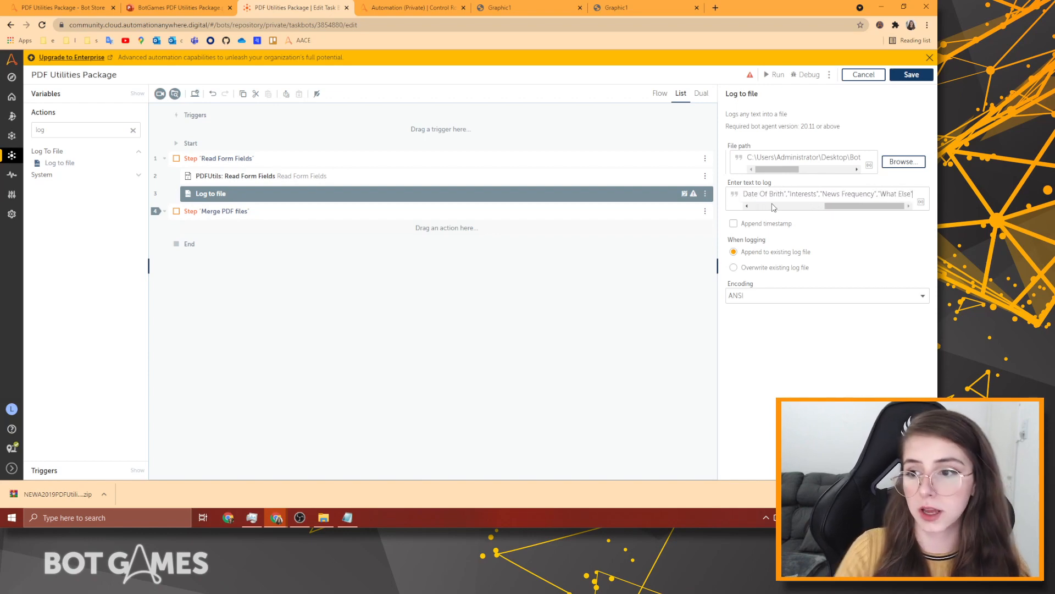
# Set the log to overwrite the existing file, then save and run the bot successfully.
pyautogui.click(745, 268)
pyautogui.click(910, 74)
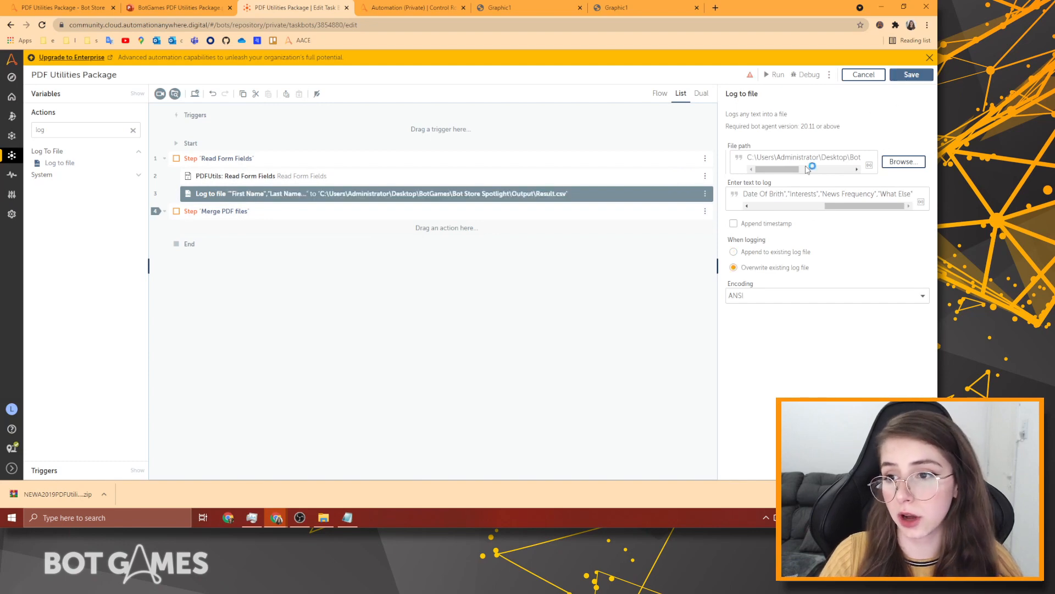
pyautogui.click(775, 74)
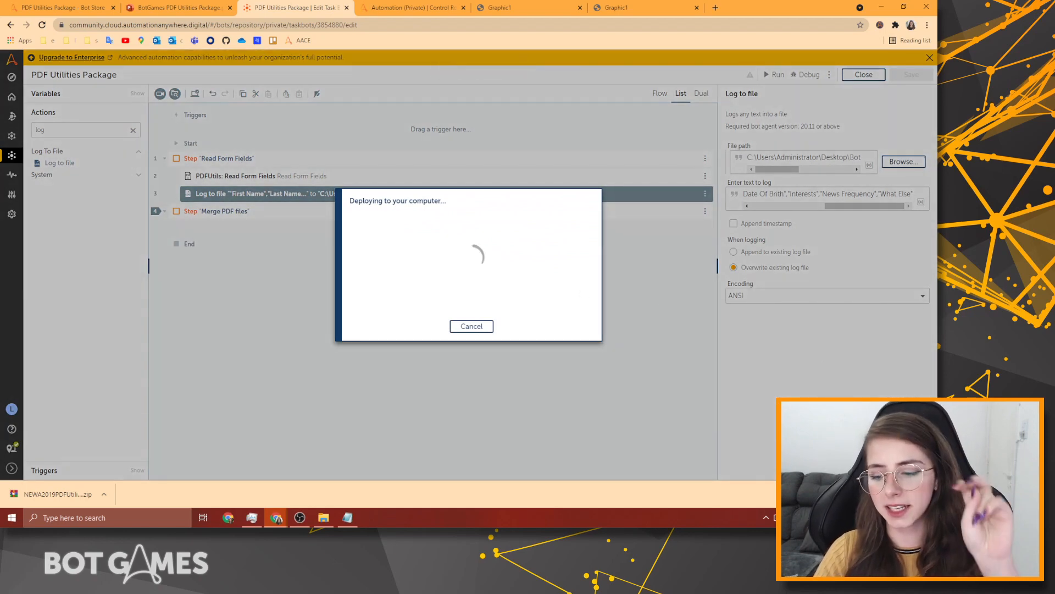
pyautogui.click(928, 494)
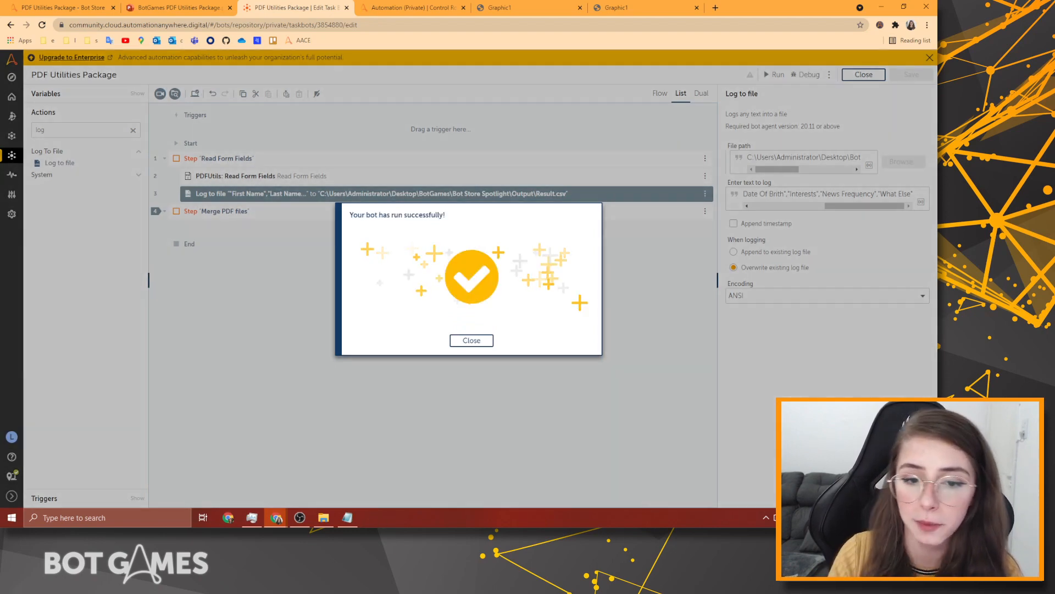
pyautogui.click(471, 340)
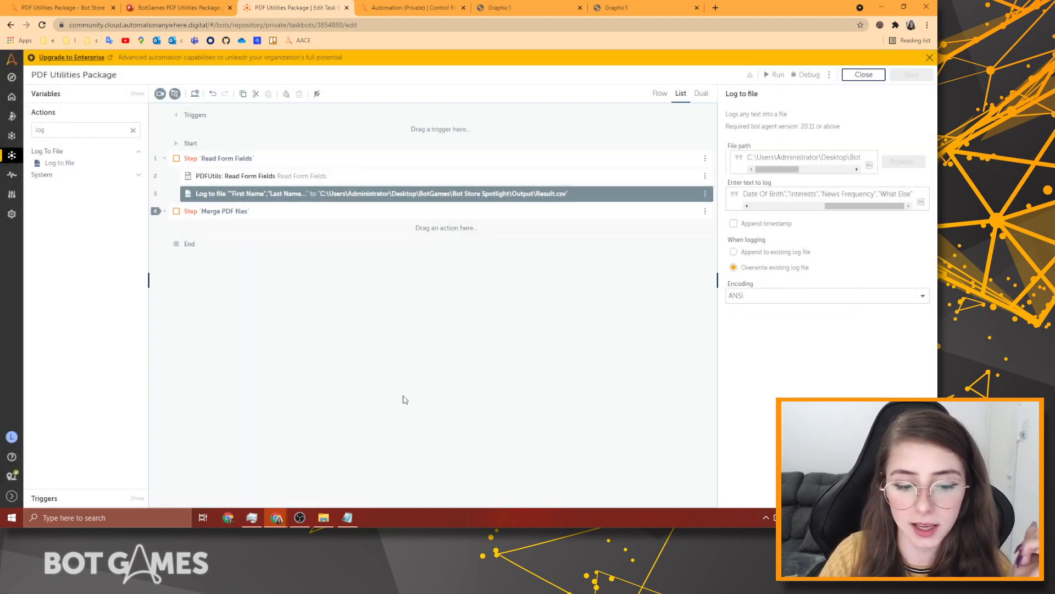
# Go to the Output folder and open Result.csv in Notepad.
pyautogui.click(323, 518)
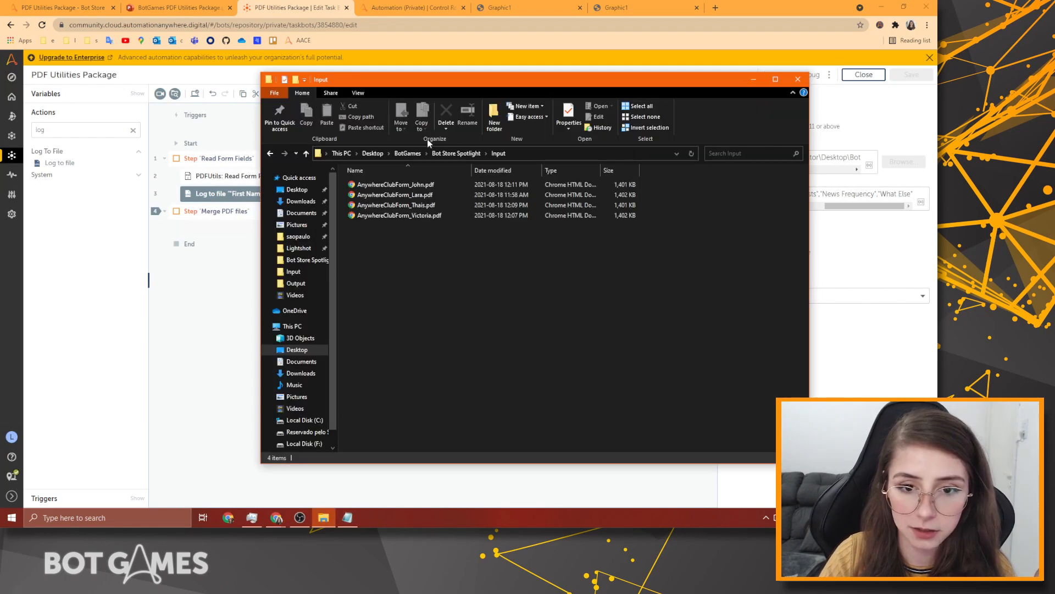
pyautogui.click(456, 153)
pyautogui.click(374, 195)
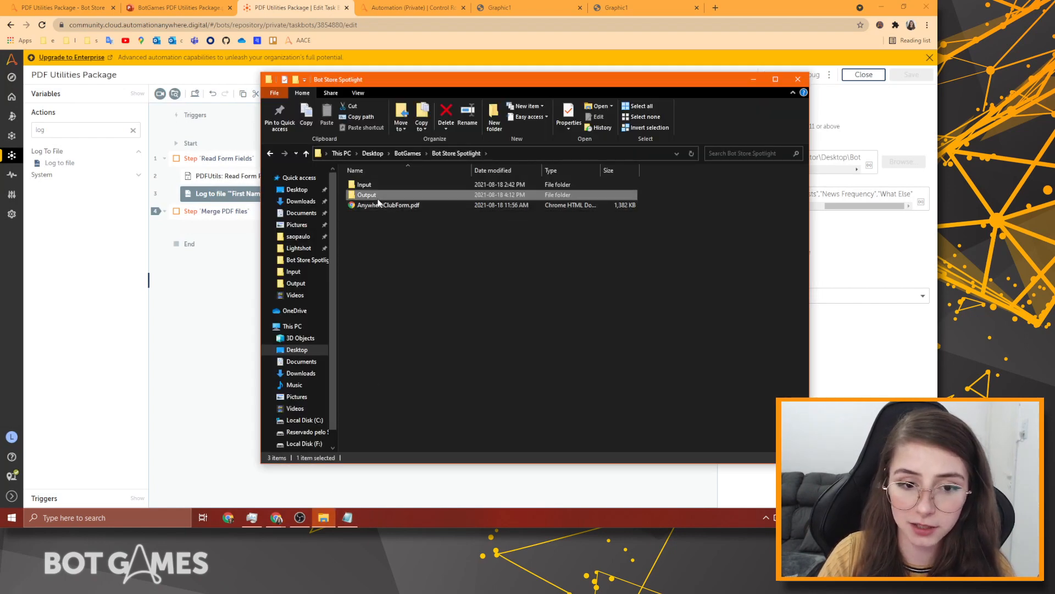
pyautogui.doubleClick(372, 196)
pyautogui.doubleClick(371, 186)
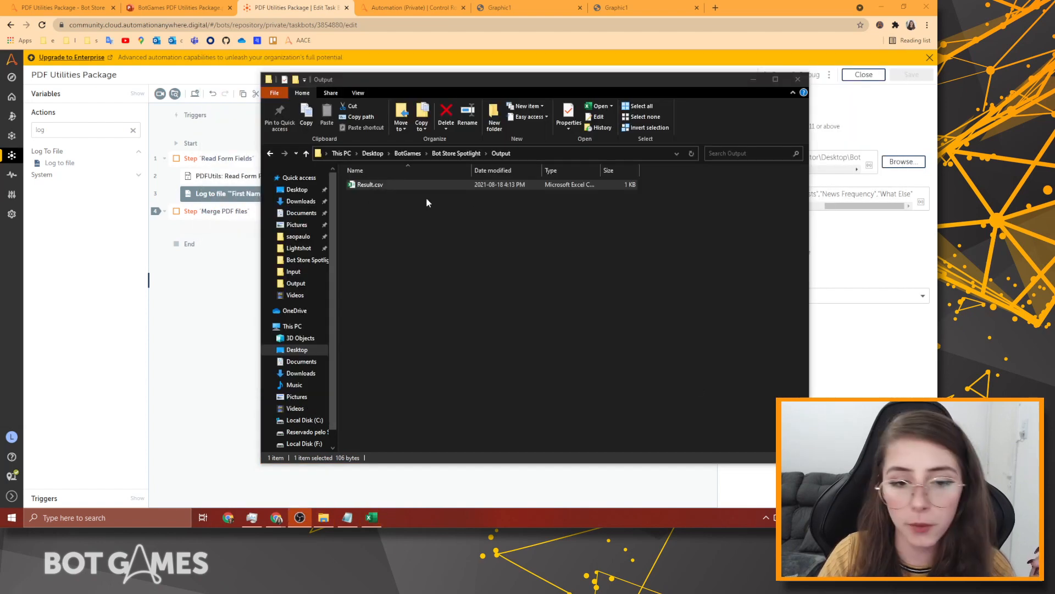
pyautogui.rightClick(384, 183)
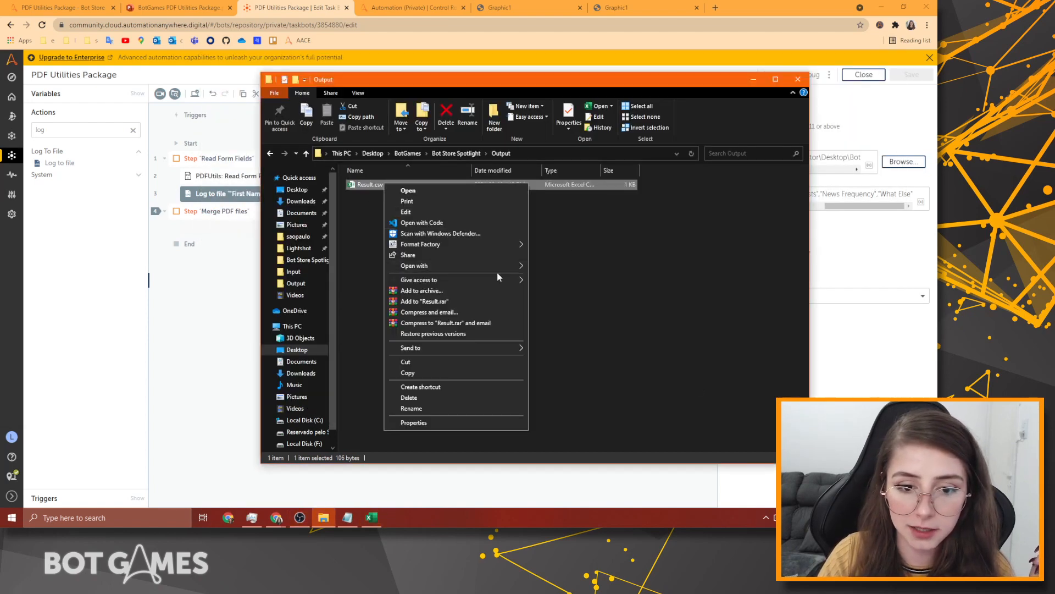
pyautogui.moveTo(505, 266)
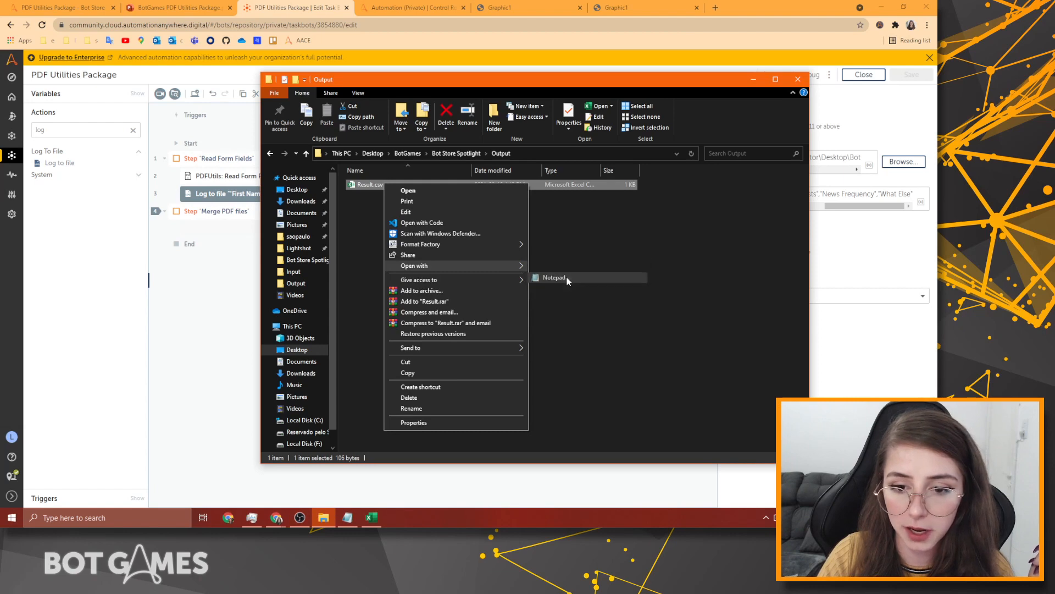
pyautogui.click(554, 278)
# Review the logged header line, then minimize Notepad and File Explorer.
pyautogui.moveTo(257, 94); pyautogui.dragTo(345, 126)
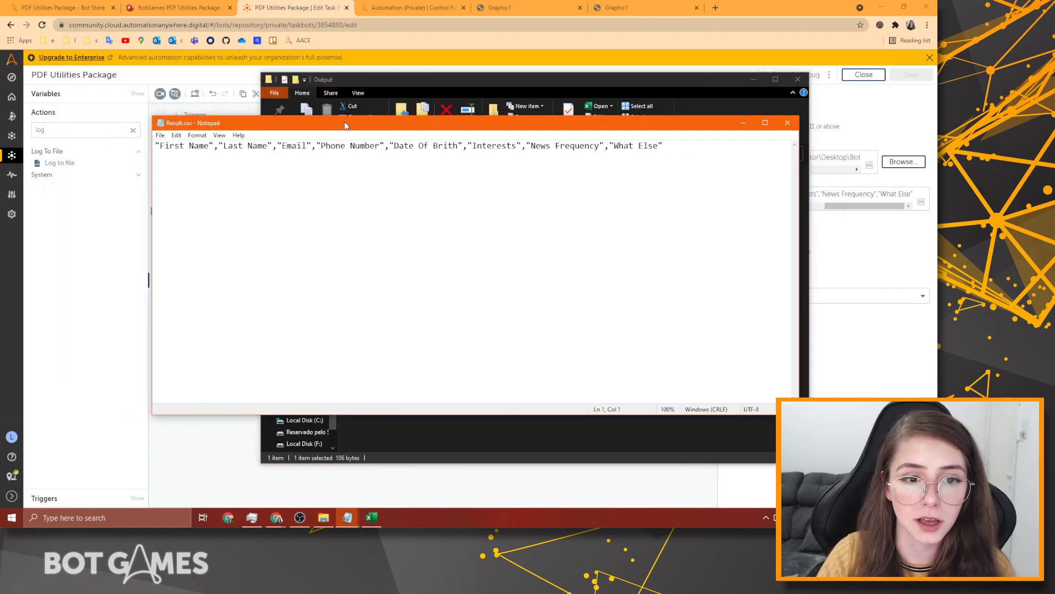
pyautogui.moveTo(159, 146); pyautogui.dragTo(665, 145)
pyautogui.moveTo(665, 146); pyautogui.dragTo(151, 225)
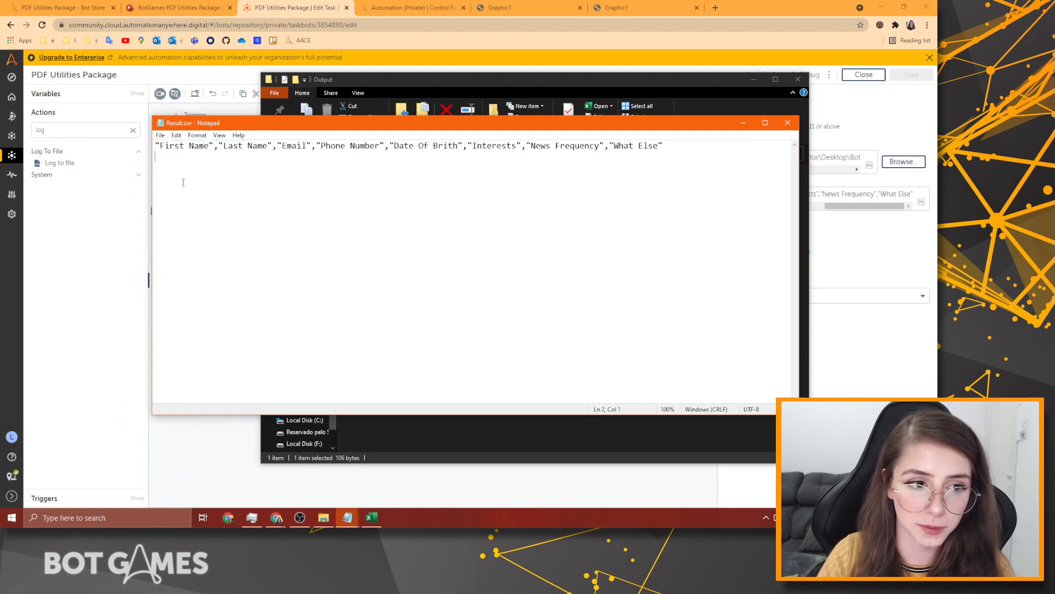
pyautogui.click(744, 118)
pyautogui.click(753, 80)
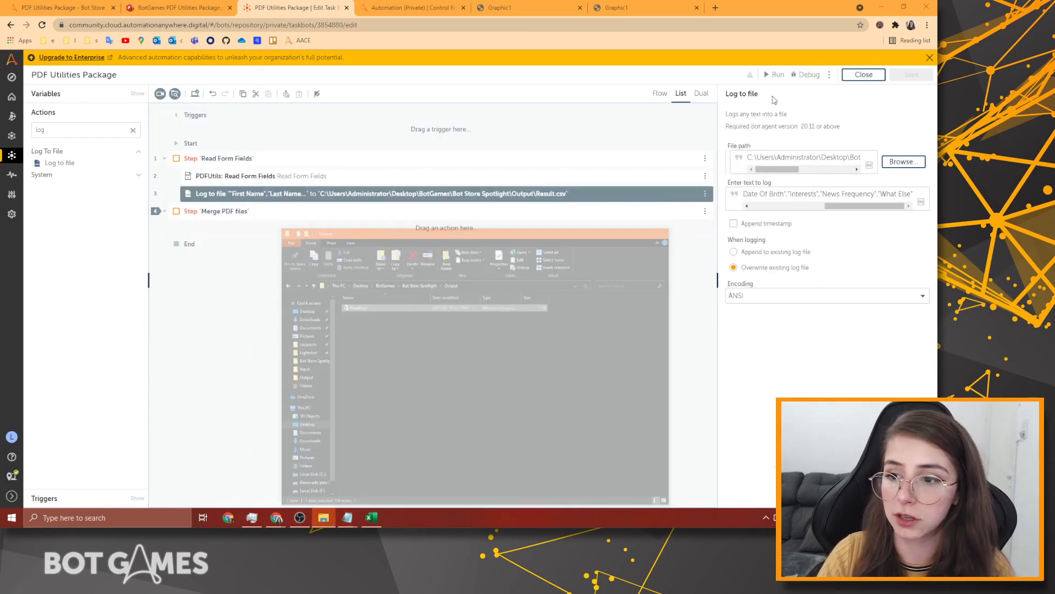
# Duplicate the Log to file action and delete First Name from the copy's log text.
pyautogui.moveTo(826, 206); pyautogui.dragTo(754, 205)
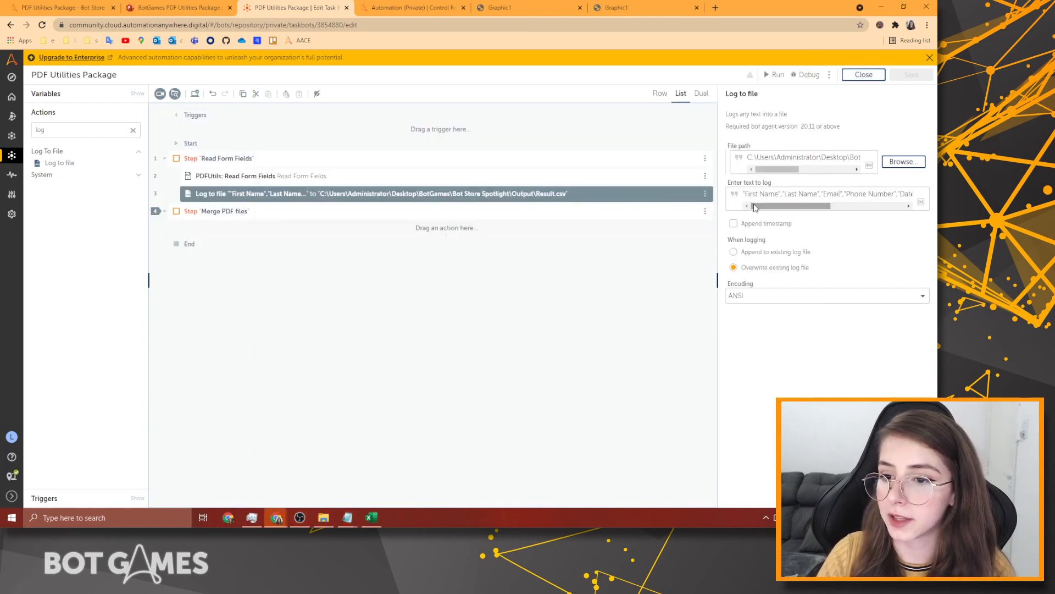
pyautogui.click(303, 197)
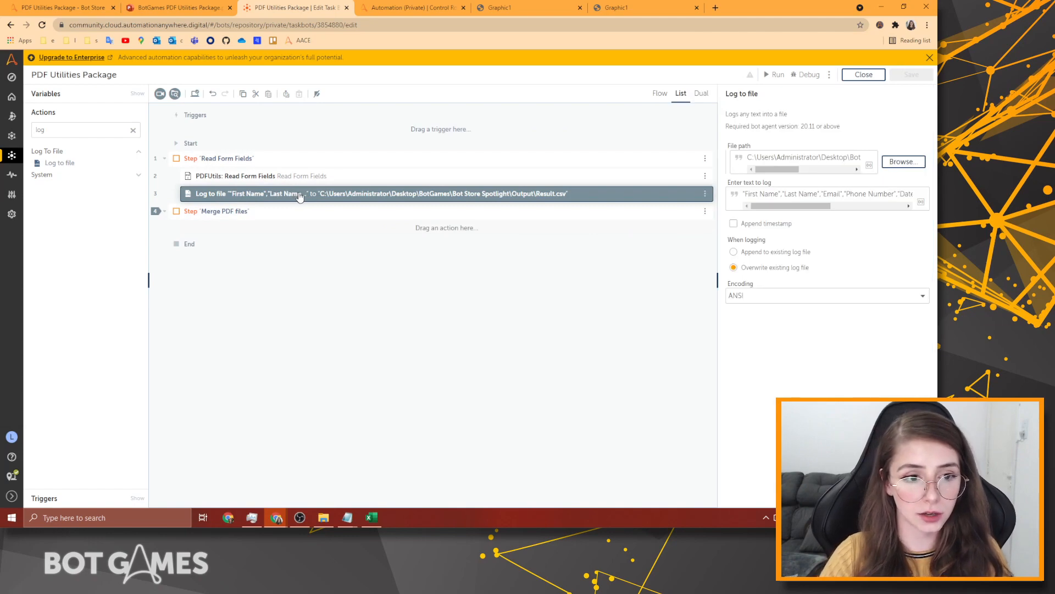
pyautogui.hotkey('ctrl', 'c')
pyautogui.hotkey('ctrl', 'v')
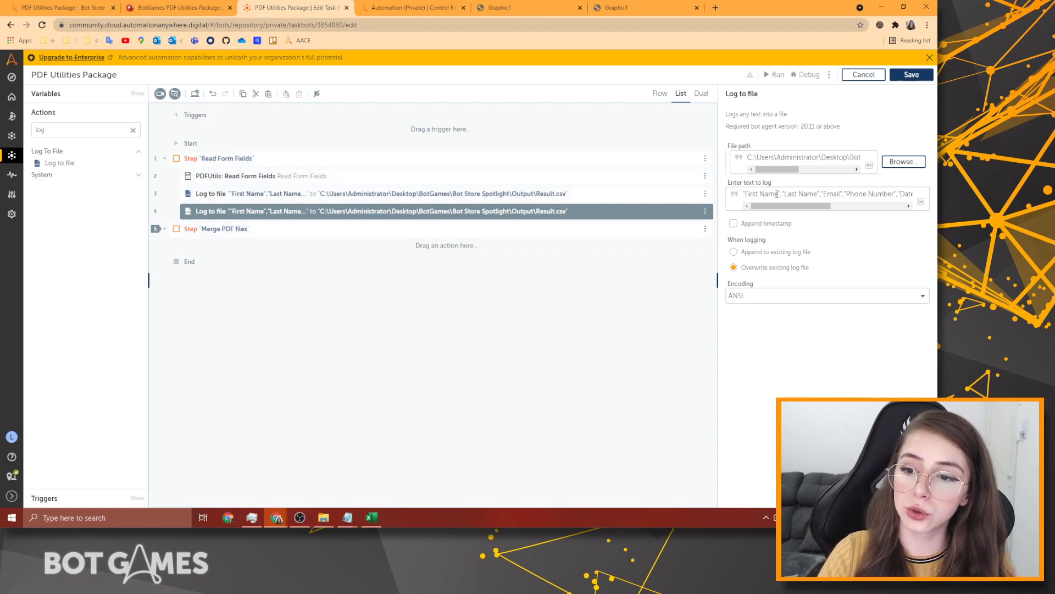
pyautogui.moveTo(777, 193); pyautogui.dragTo(750, 198)
pyautogui.press('BackSpace')
pyautogui.press('BackSpace')
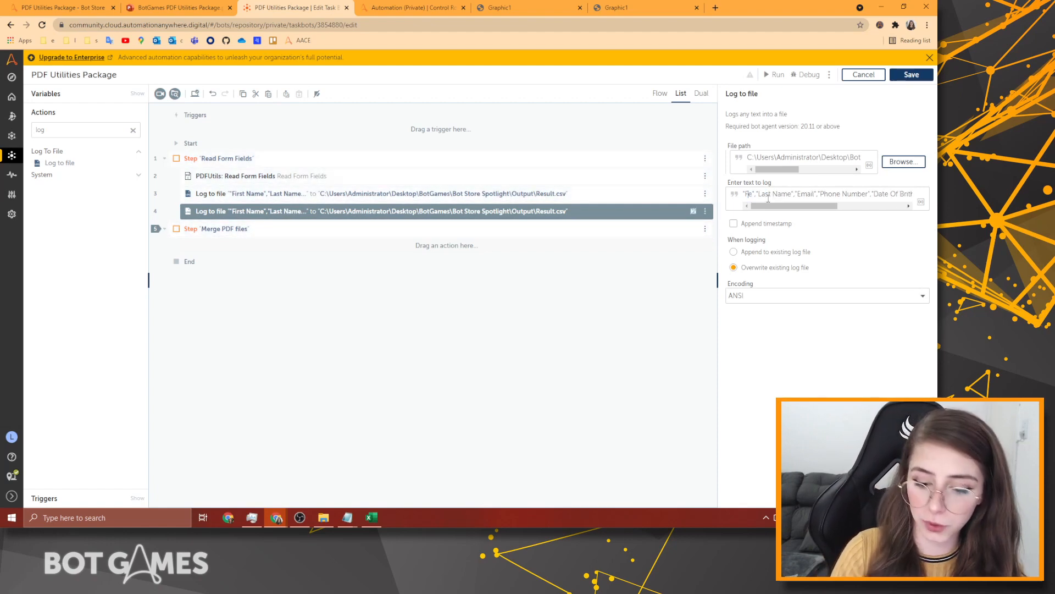
pyautogui.press('Delete')
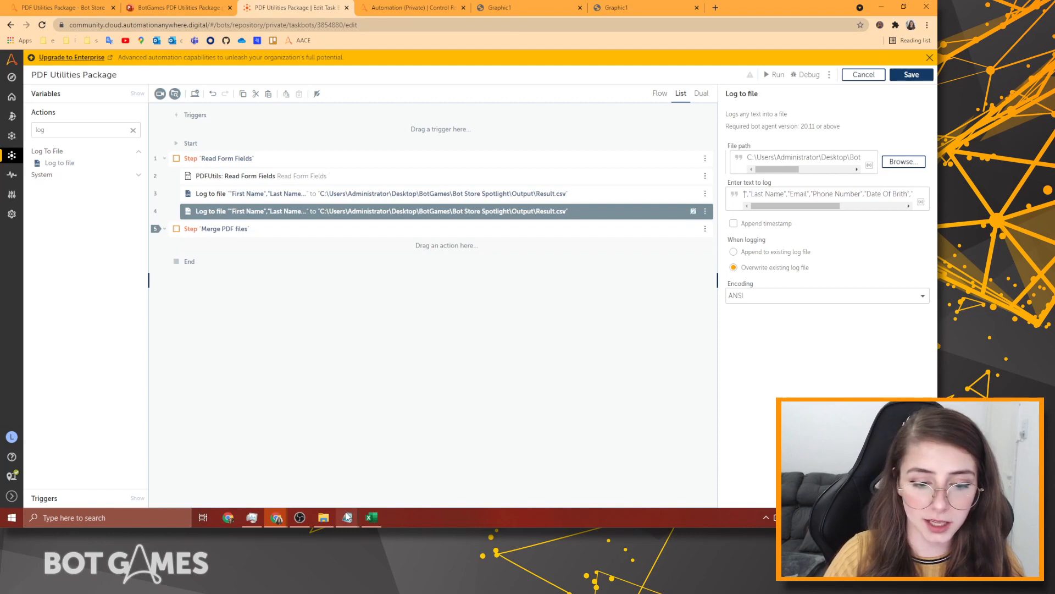
# Bring the dFields field-key notes back into view over the editor.
pyautogui.moveTo(347, 517)
pyautogui.click(301, 471)
pyautogui.moveTo(201, 89); pyautogui.dragTo(383, 116)
pyautogui.click(422, 200)
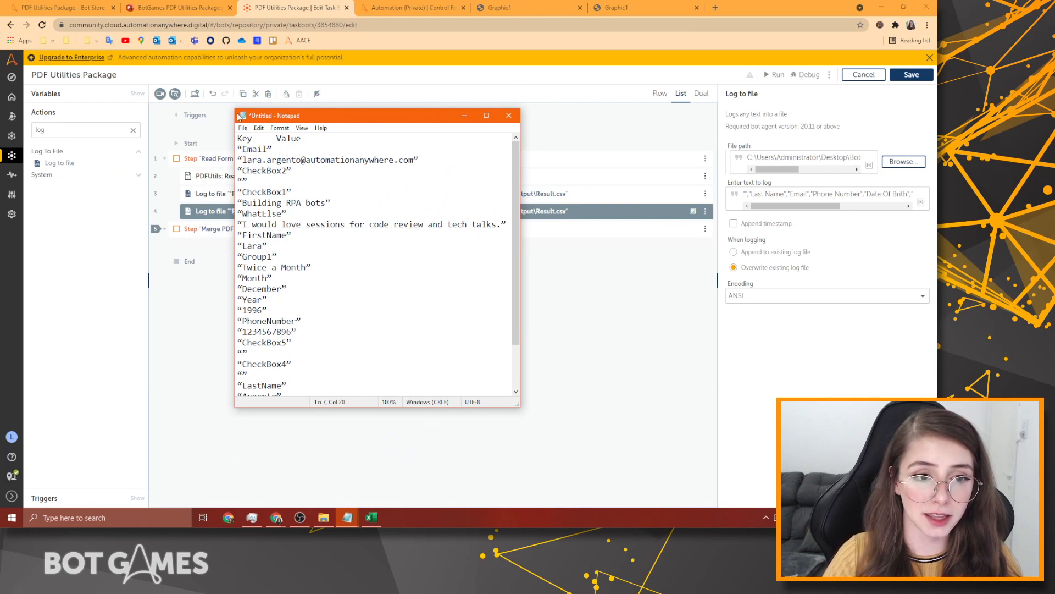
# Read through the Key/Value list, noting the Twice a Month value, then minimize Notepad.
pyautogui.moveTo(257, 134); pyautogui.dragTo(238, 138)
pyautogui.moveTo(303, 138); pyautogui.dragTo(277, 139)
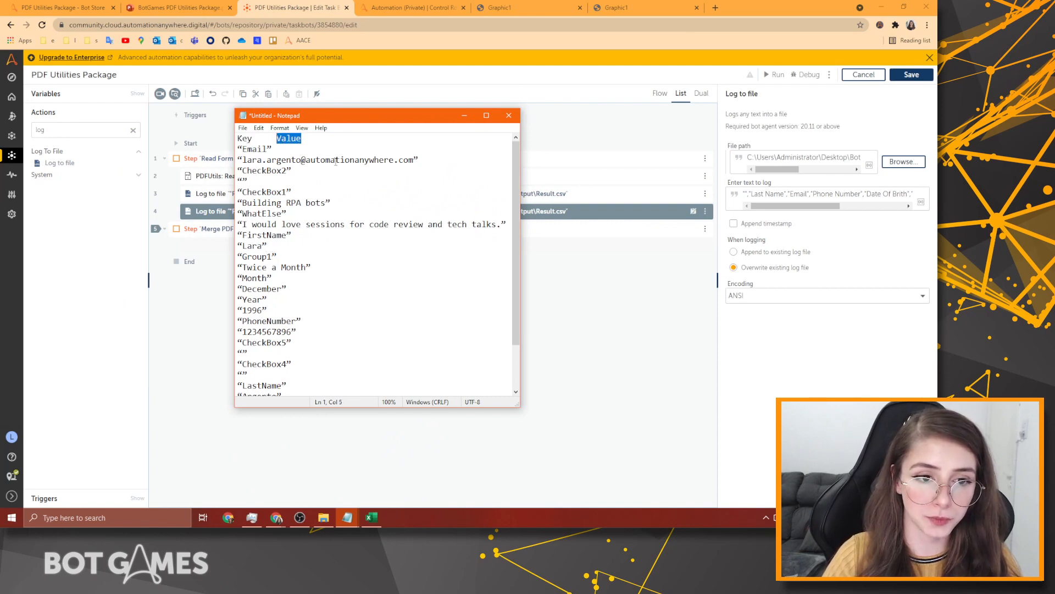
pyautogui.click(368, 195)
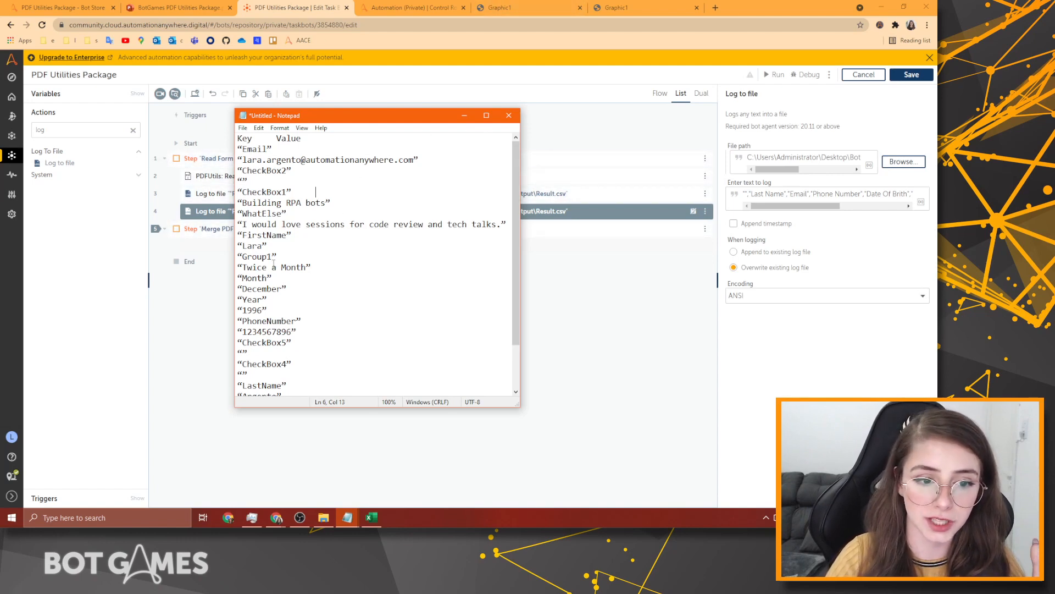
pyautogui.moveTo(273, 264)
pyautogui.mouseDown()
pyautogui.moveTo(252, 266)
pyautogui.moveTo(266, 283)
pyautogui.mouseUp()
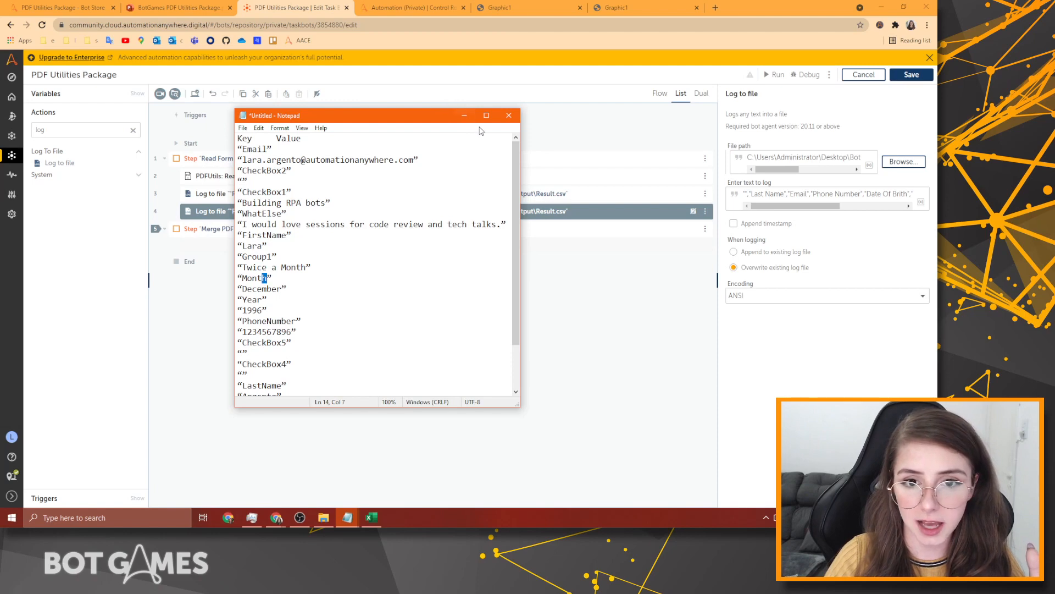
pyautogui.click(465, 116)
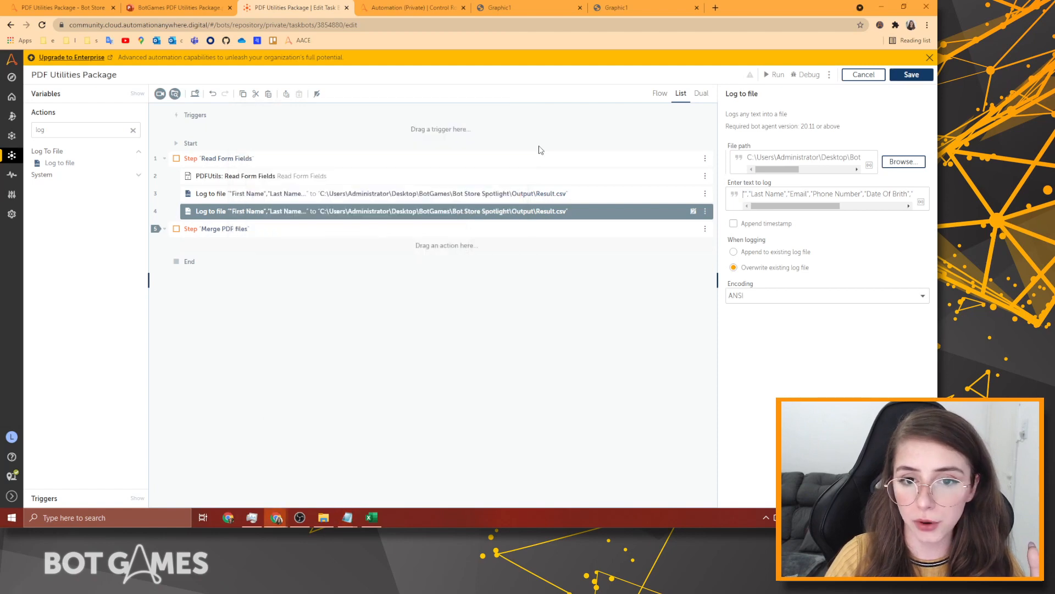
pyautogui.moveTo(781, 193); pyautogui.dragTo(741, 193)
pyautogui.click(789, 196)
pyautogui.click(522, 195)
pyautogui.click(576, 216)
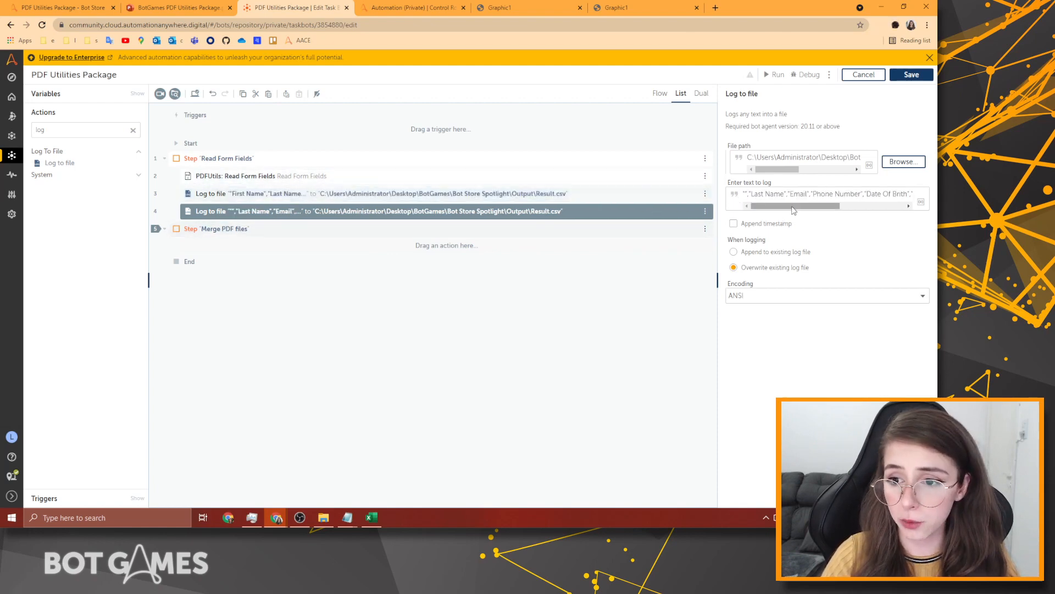
pyautogui.hotkey('ctrl', 'v')
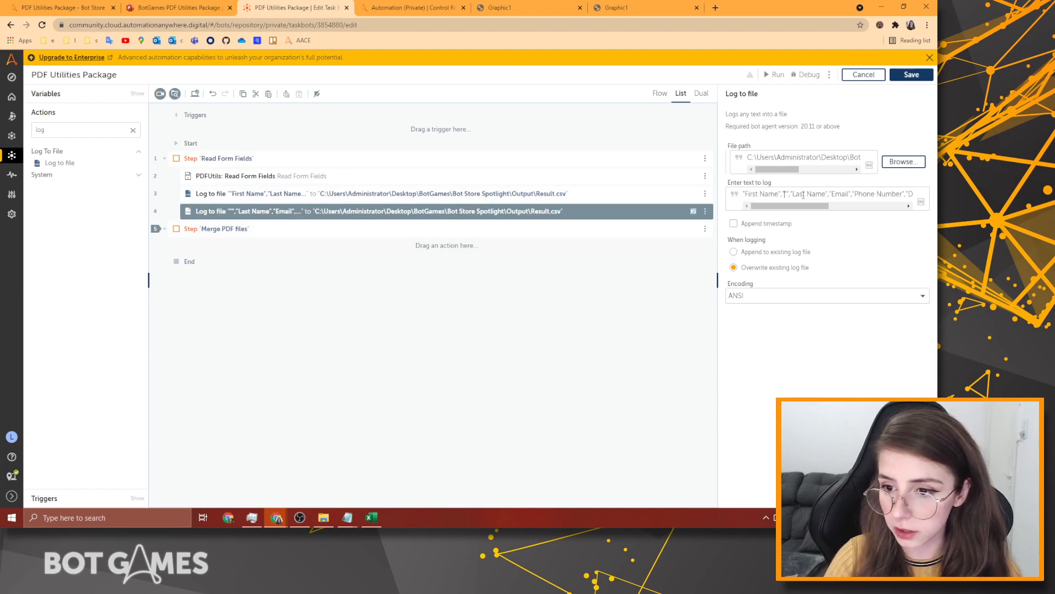
pyautogui.press('BackSpace')
pyautogui.press('BackSpace')
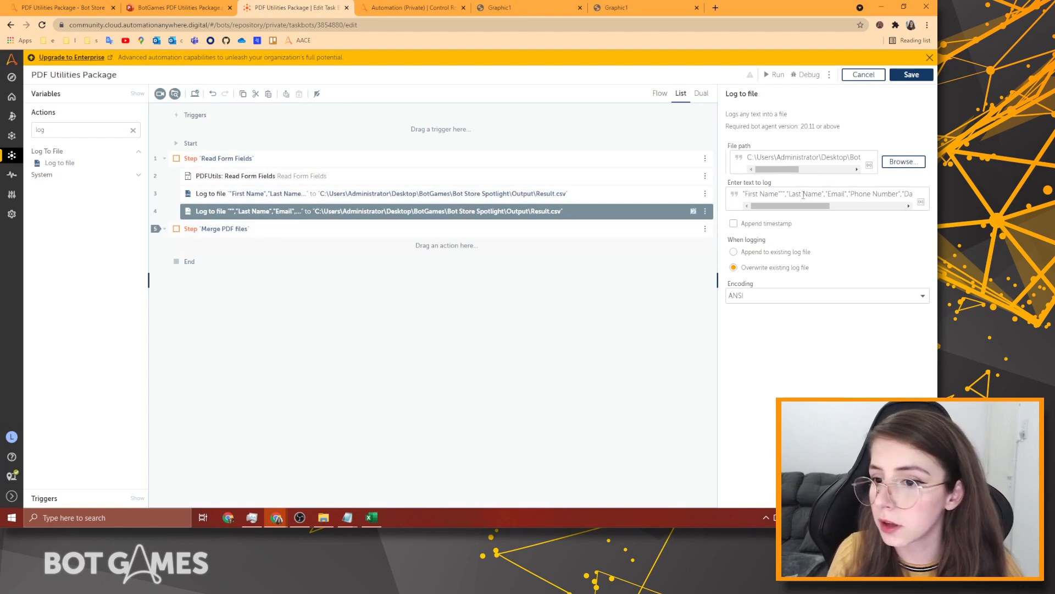
pyautogui.press('BackSpace')
pyautogui.press('BackSpace')
pyautogui.press('BackSpace')
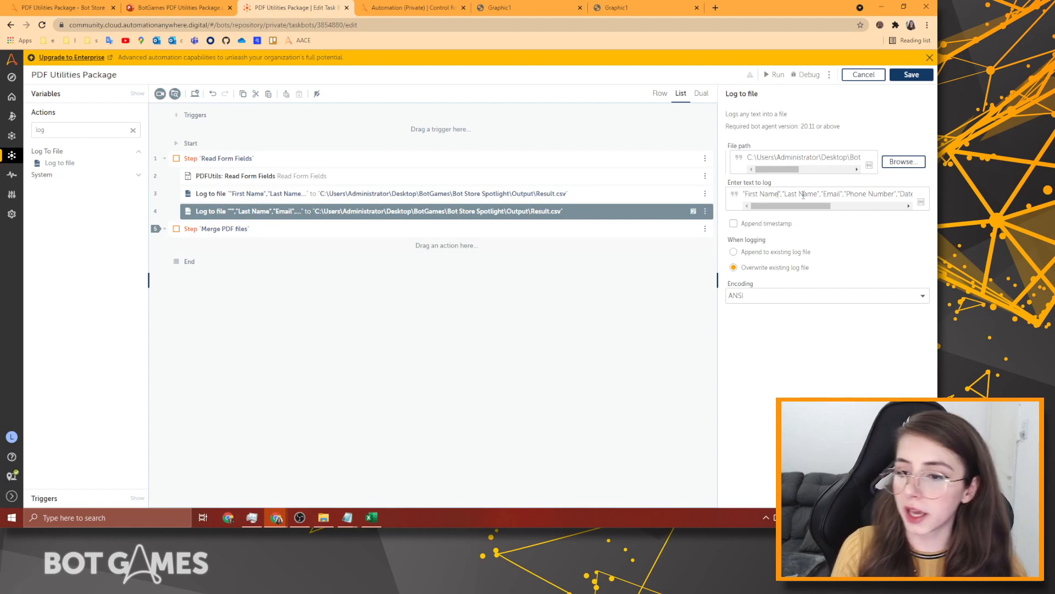
pyautogui.hotkey('ctrl', 'shift', 'Left')
pyautogui.hotkey('ctrl', 'shift', 'Left')
pyautogui.press('BackSpace')
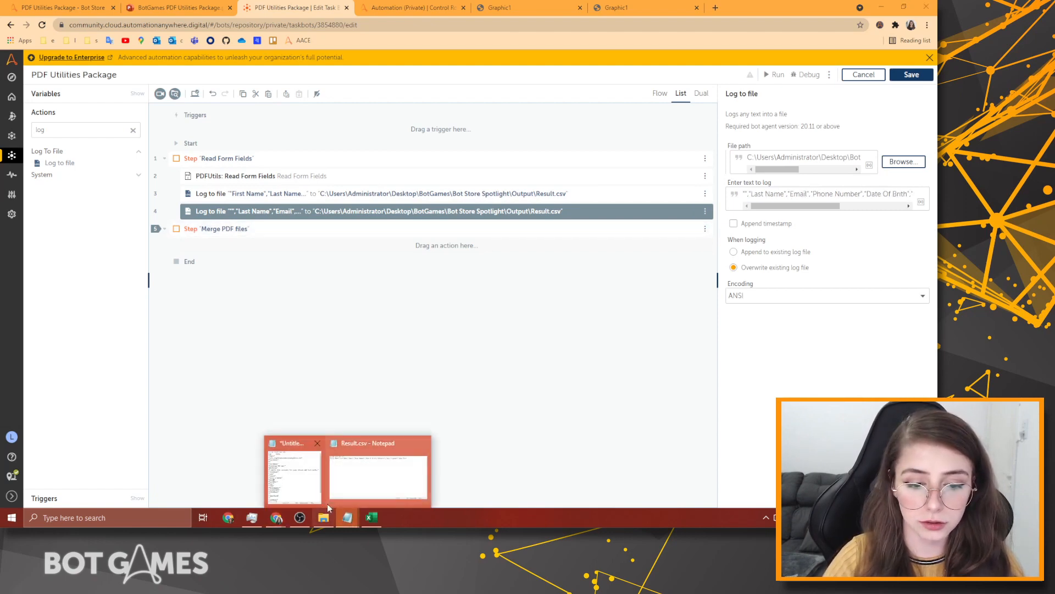
pyautogui.click(306, 488)
pyautogui.click(292, 164)
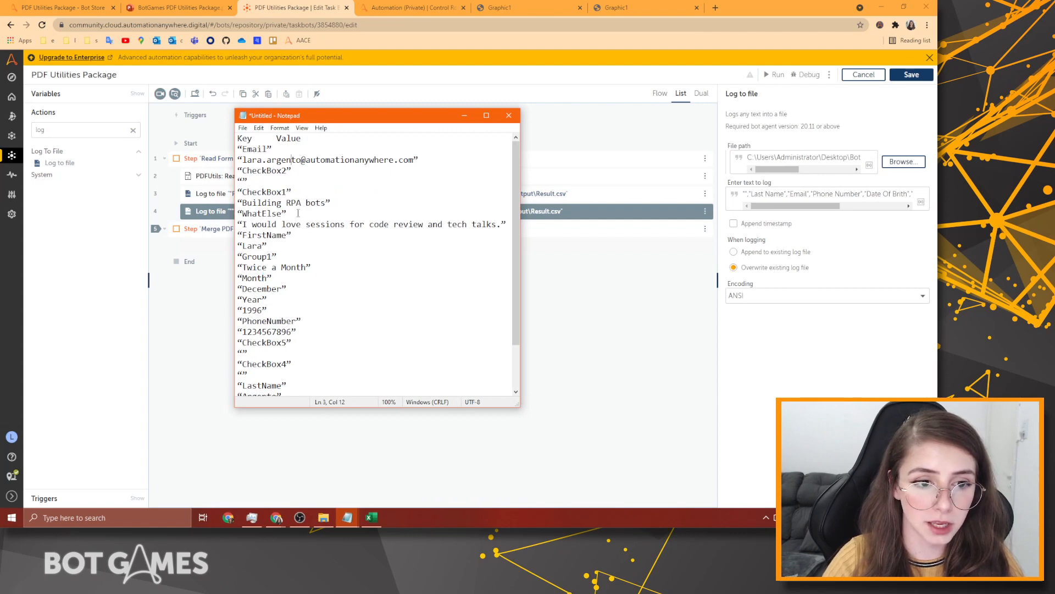
pyautogui.moveTo(287, 235); pyautogui.dragTo(238, 234)
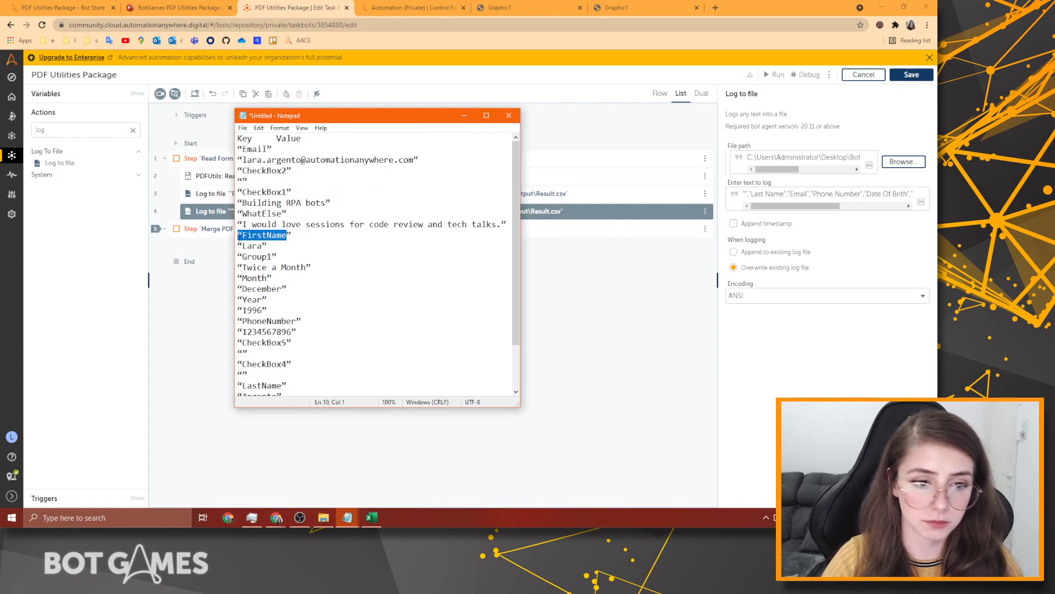
pyautogui.click(744, 193)
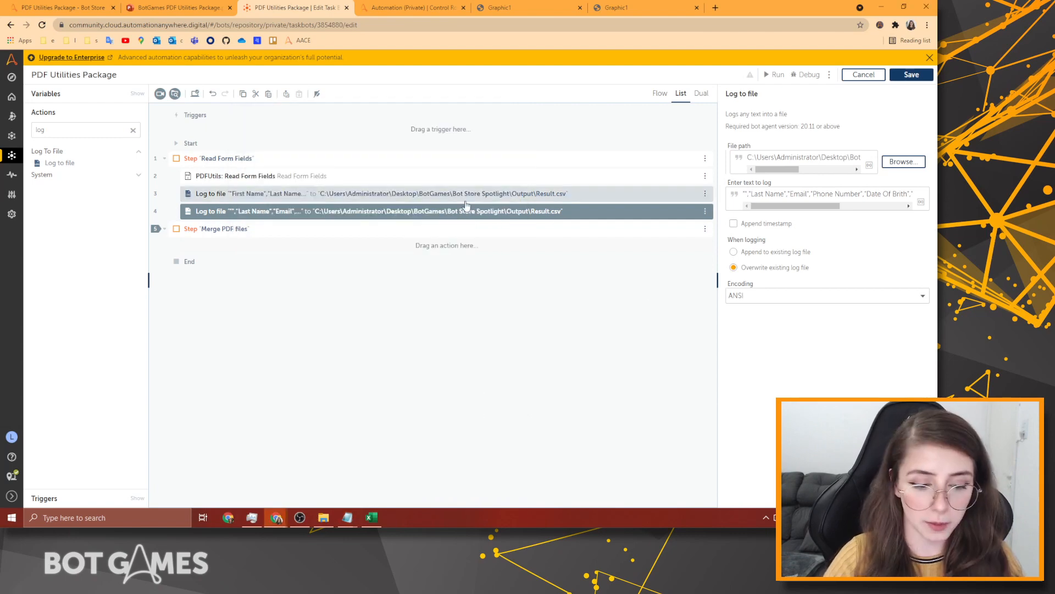
pyautogui.press('F2')
# Insert $dFields{FirstName}$ at the start of the duplicate log text.
pyautogui.click(452, 278)
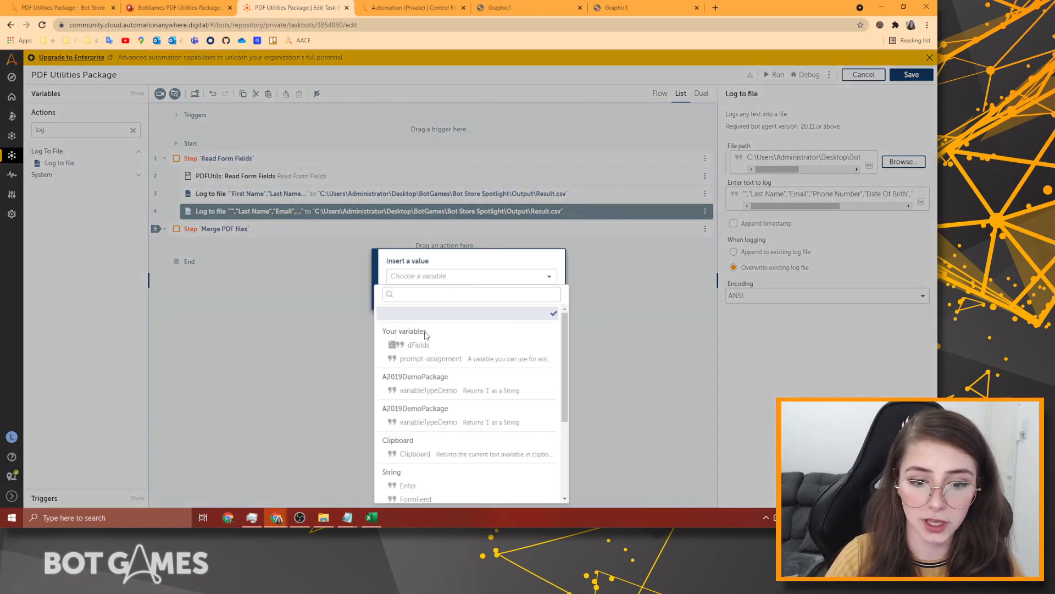
pyautogui.click(418, 345)
pyautogui.click(456, 295)
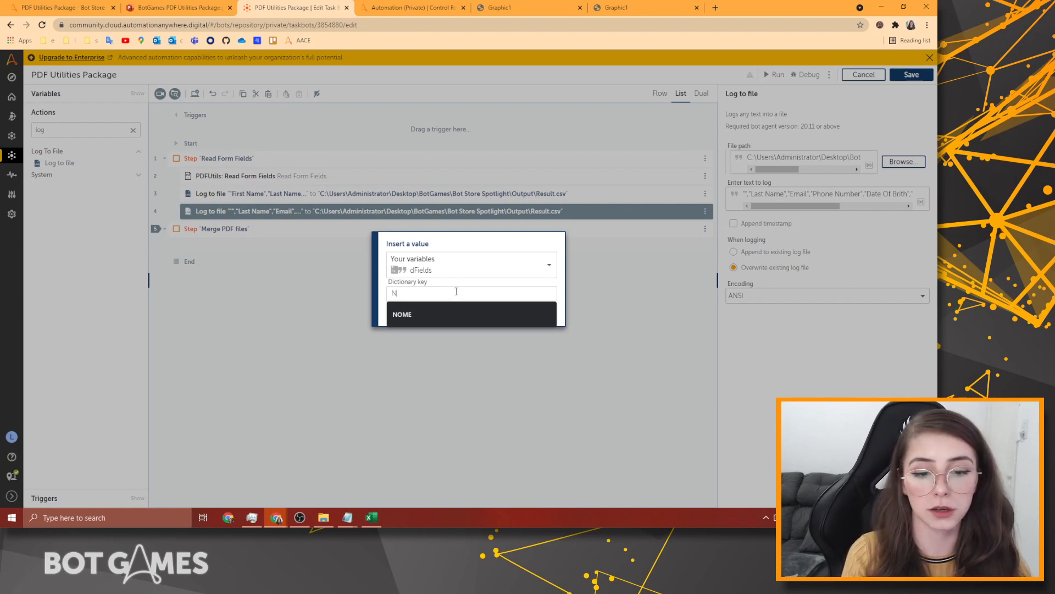
pyautogui.write('N')
pyautogui.press('BackSpace')
pyautogui.write('Firs')
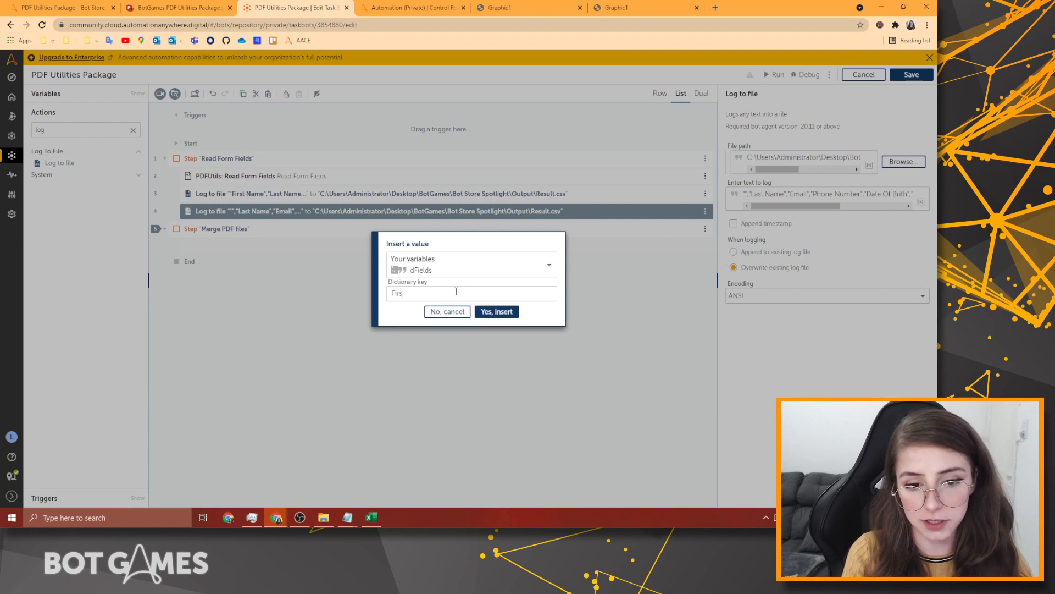
pyautogui.write('tName')
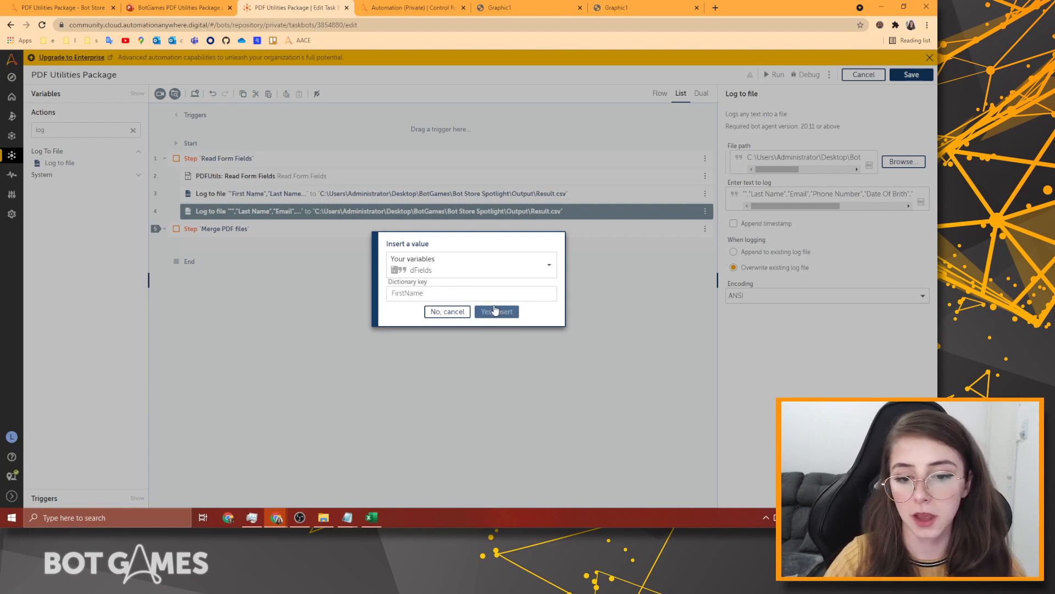
pyautogui.click(496, 311)
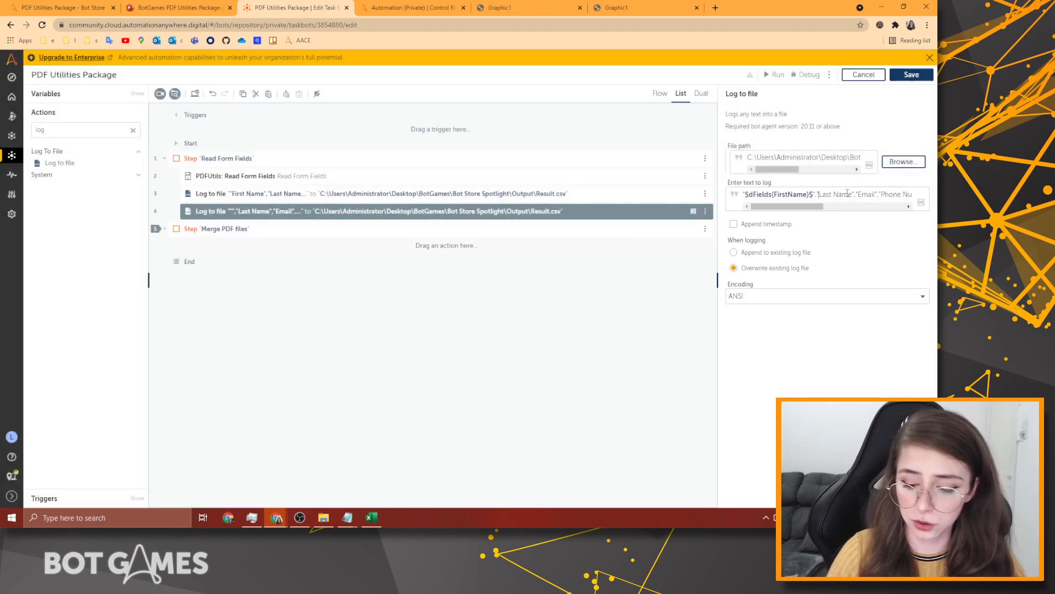
# Replace the Last Name header with $dFields{LastName}$.
pyautogui.moveTo(818, 194); pyautogui.dragTo(852, 194)
pyautogui.press('BackSpace')
pyautogui.press('F2')
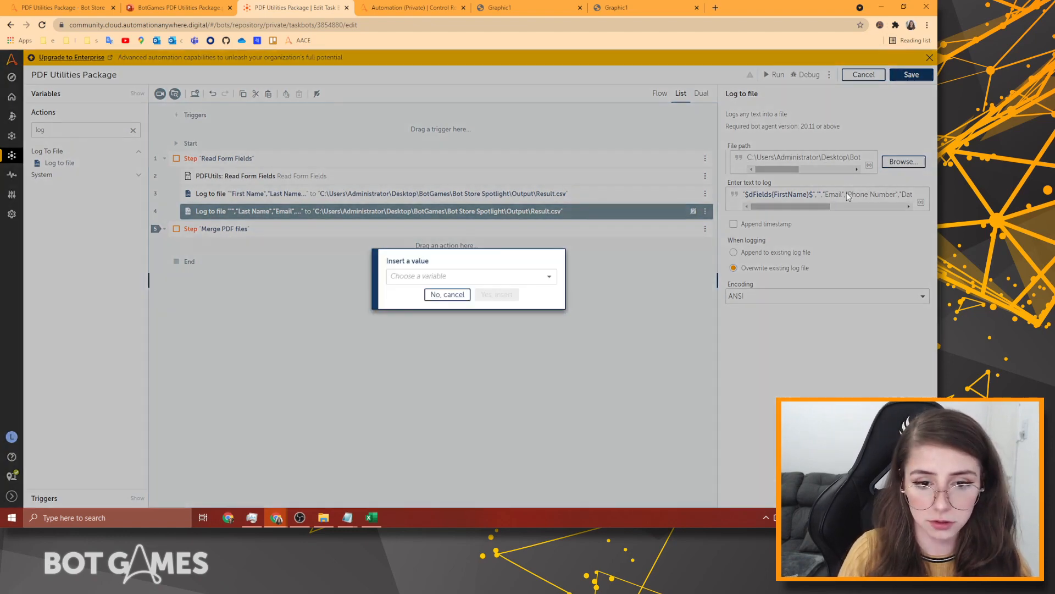
pyautogui.press('Down')
pyautogui.press('Down')
pyautogui.press('Down')
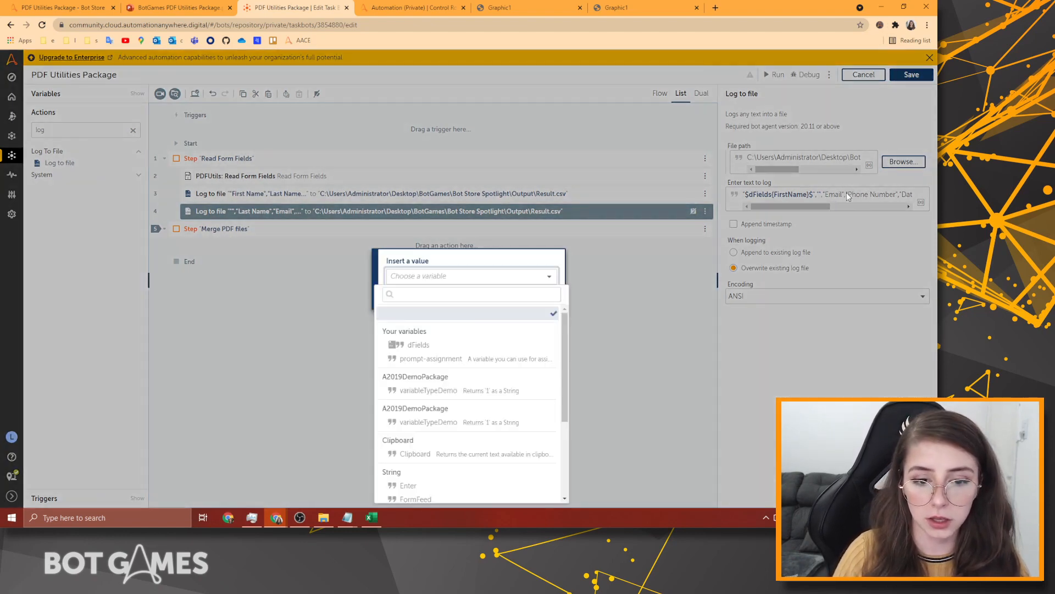
pyautogui.press('Up')
pyautogui.press('Return')
pyautogui.press('Tab')
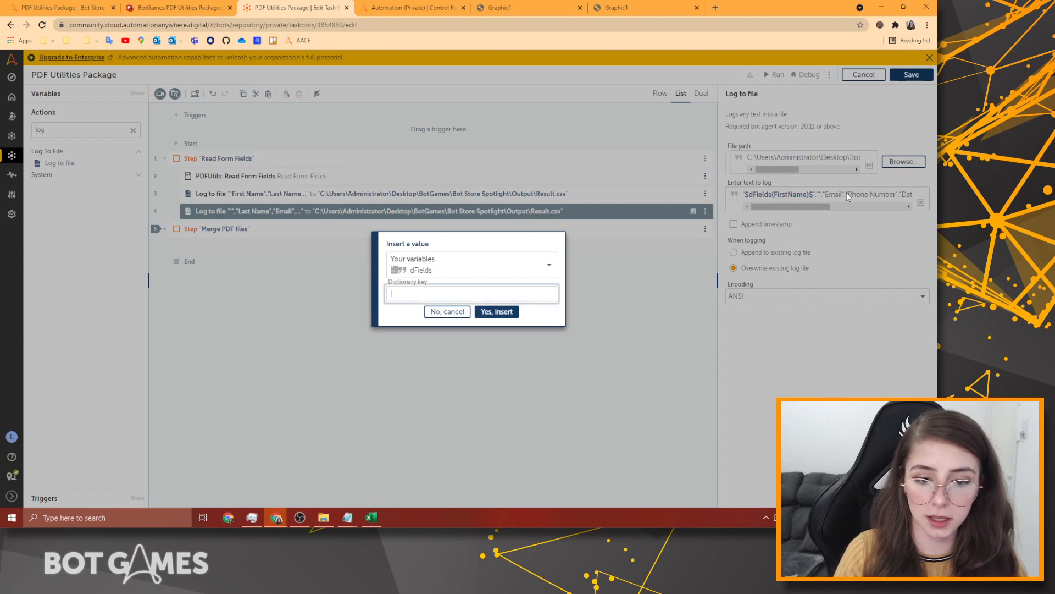
pyautogui.write('Last')
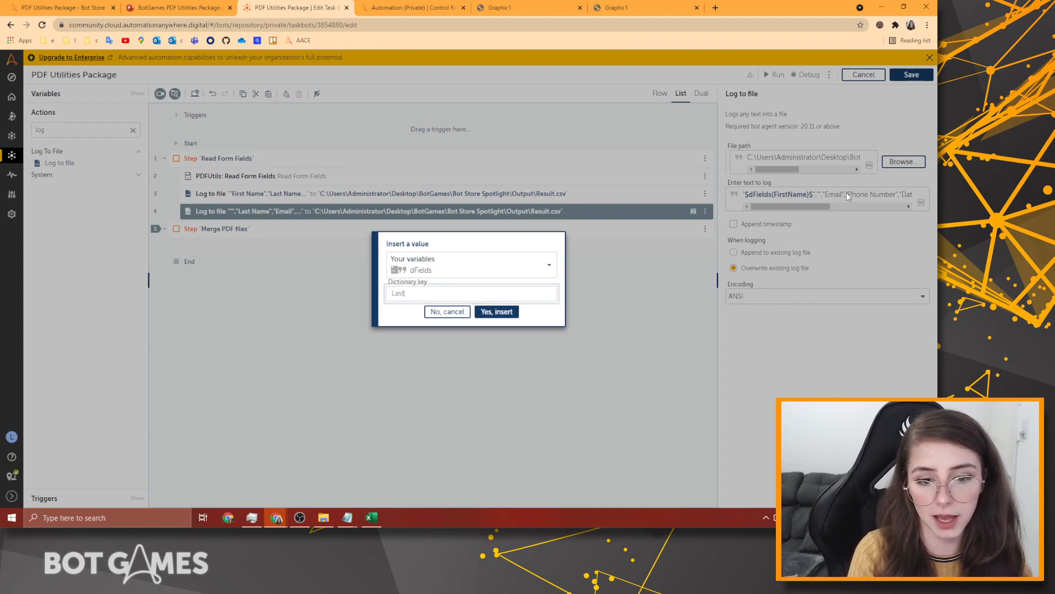
pyautogui.write('Name')
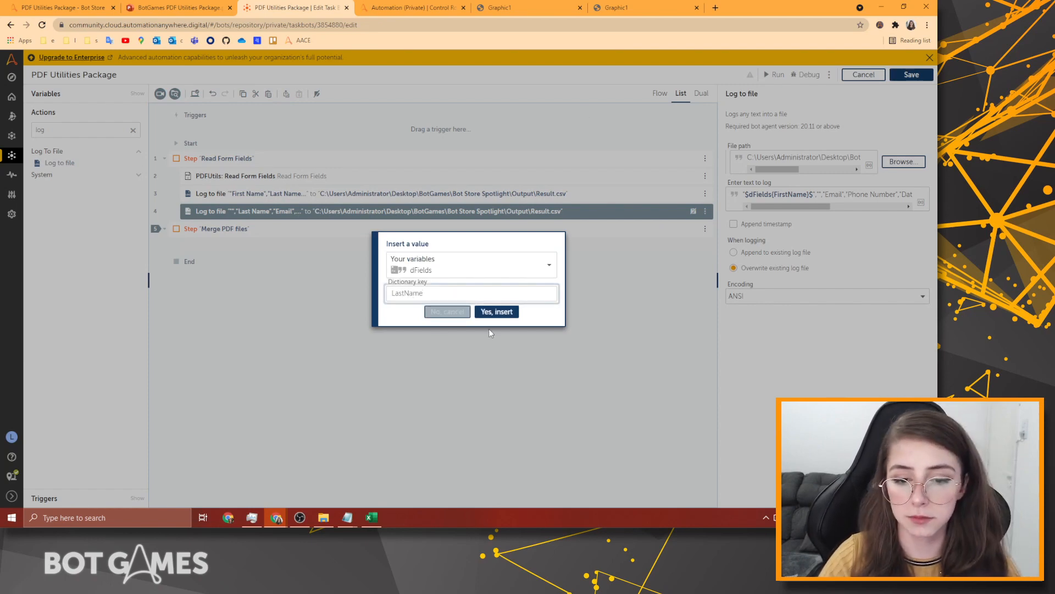
pyautogui.click(506, 311)
# Replace the Email header with another dFields dictionary lookup.
pyautogui.moveTo(809, 206); pyautogui.dragTo(831, 206)
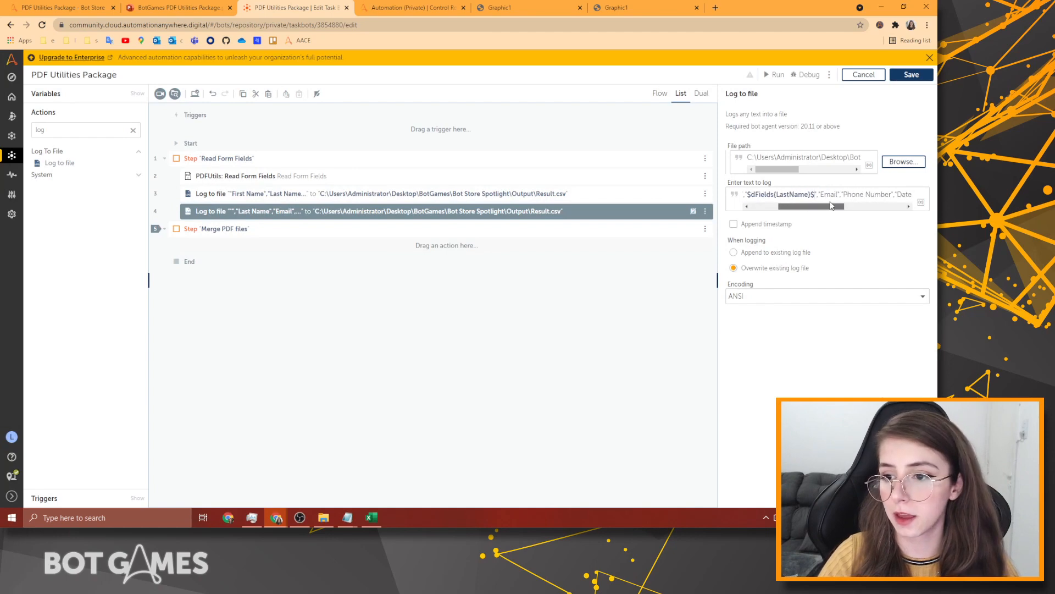
pyautogui.doubleClick(831, 194)
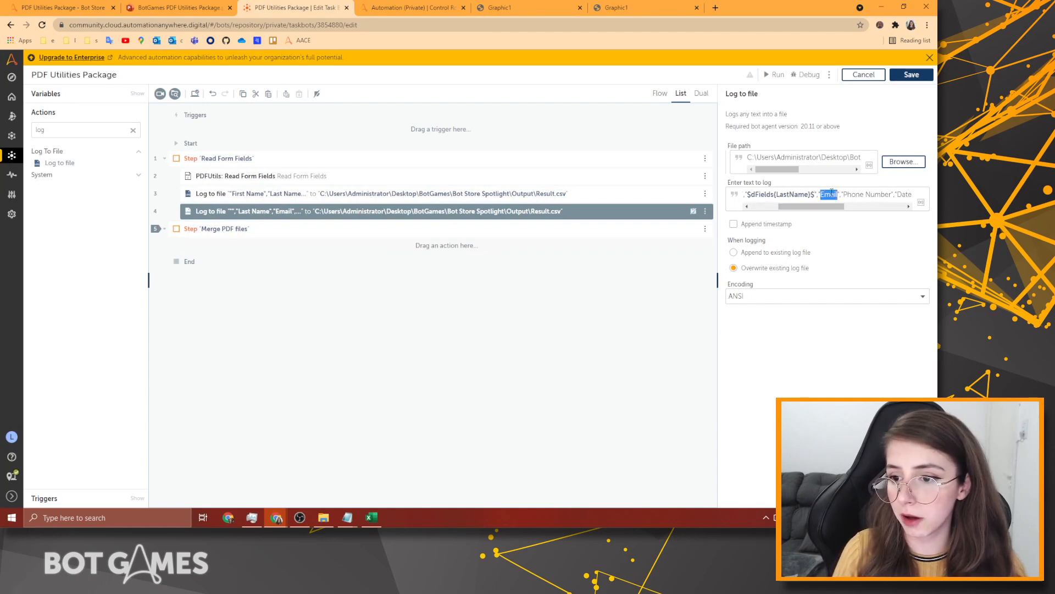
pyautogui.press('BackSpace')
pyautogui.press('F2')
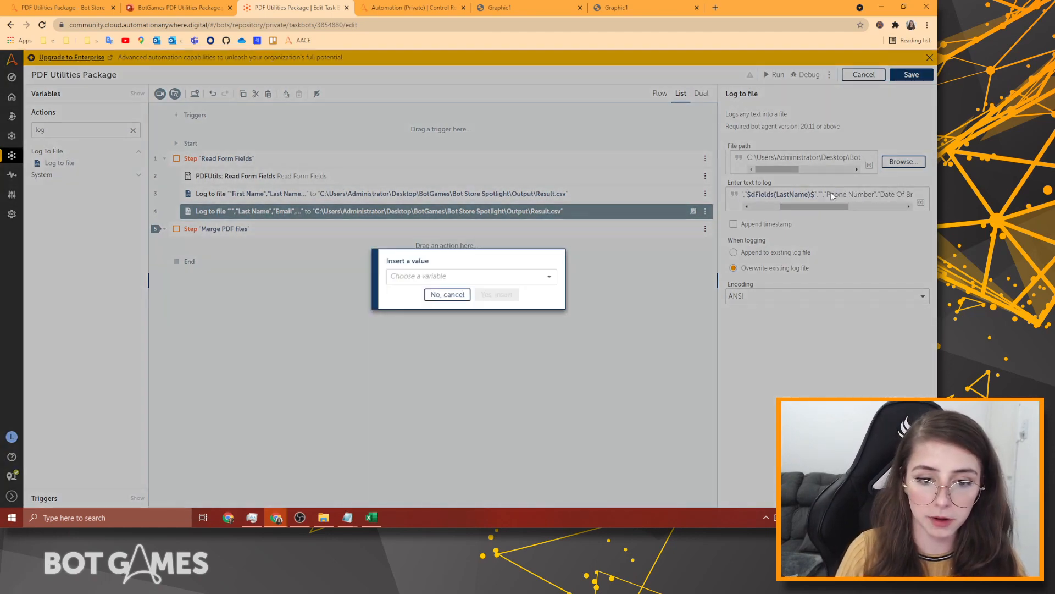
pyautogui.press('Tab')
pyautogui.press('Tab')
pyautogui.press('Tab')
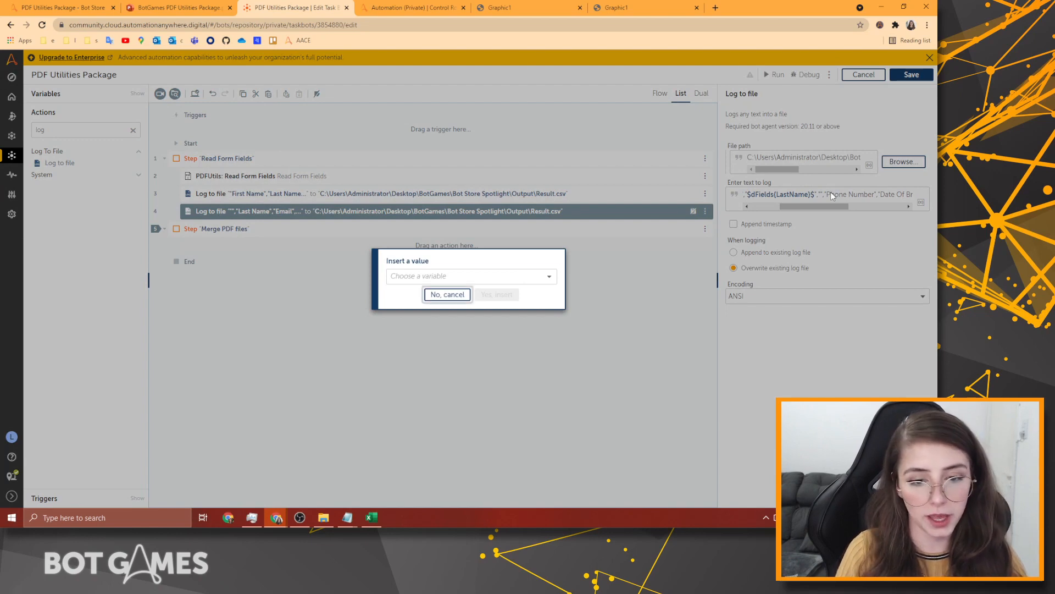
pyautogui.hotkey('shift', 'Tab')
pyautogui.press('Return')
pyautogui.press('Down')
pyautogui.press('Return')
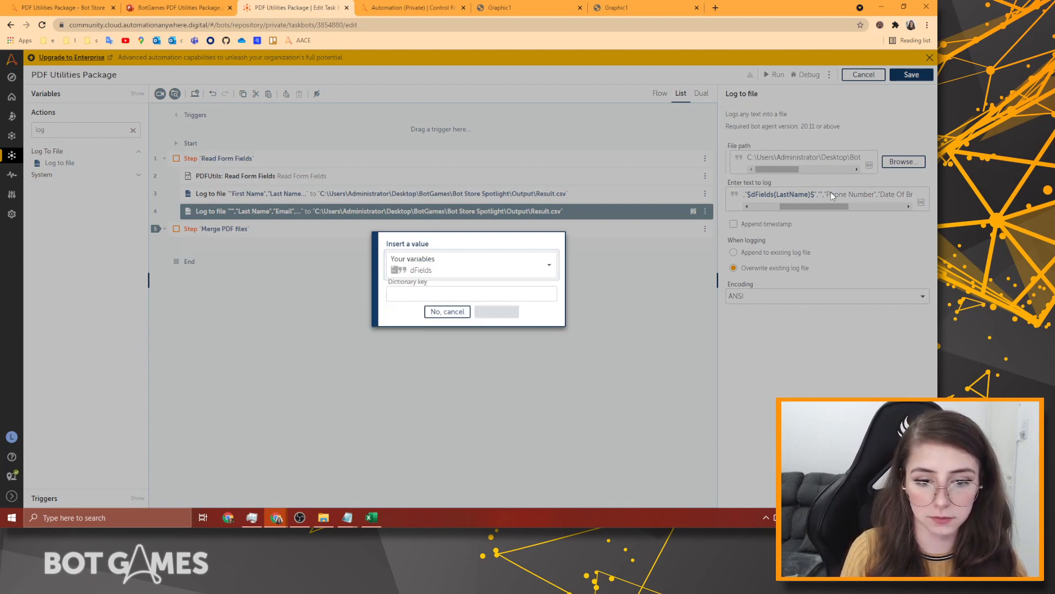
pyautogui.press('Tab')
pyautogui.write('F')
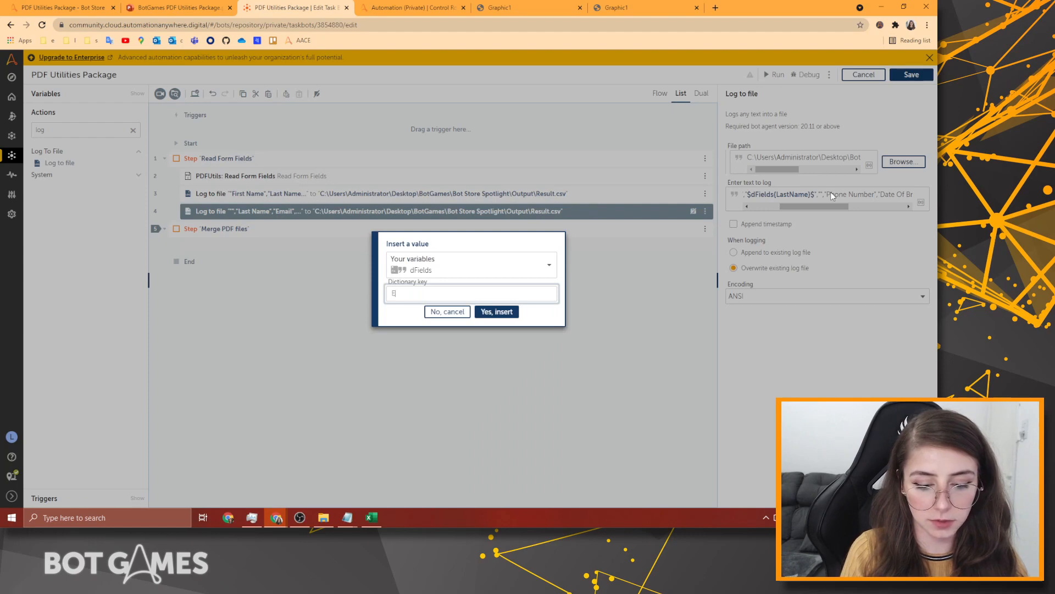
pyautogui.write('irstName')
pyautogui.press('Return')
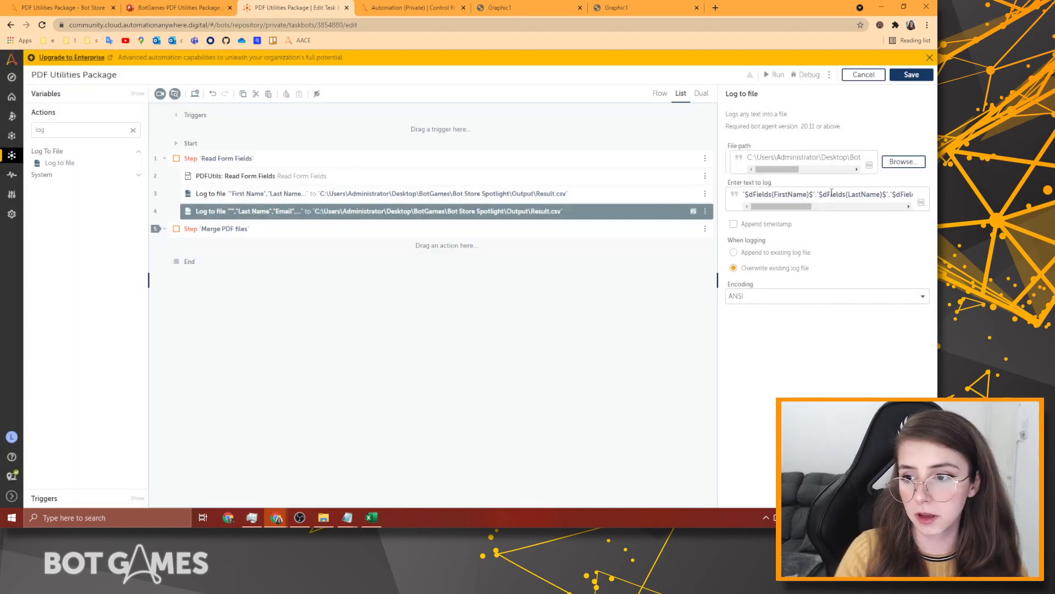
# Delete the Phone Number header and set up a dFields insert with key PhoneNumber.
pyautogui.click(832, 206)
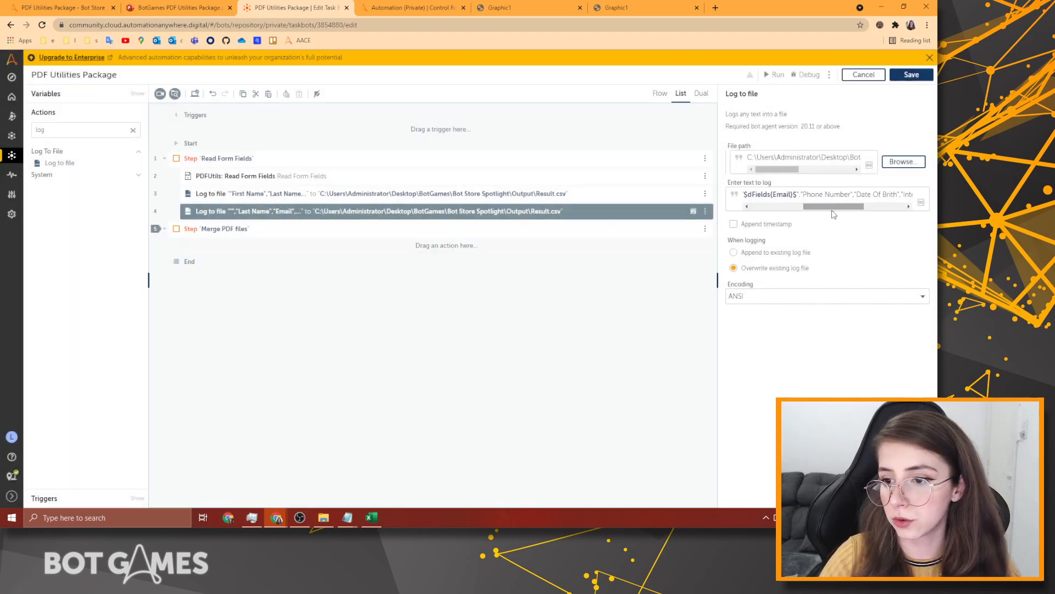
pyautogui.moveTo(803, 196); pyautogui.dragTo(852, 195)
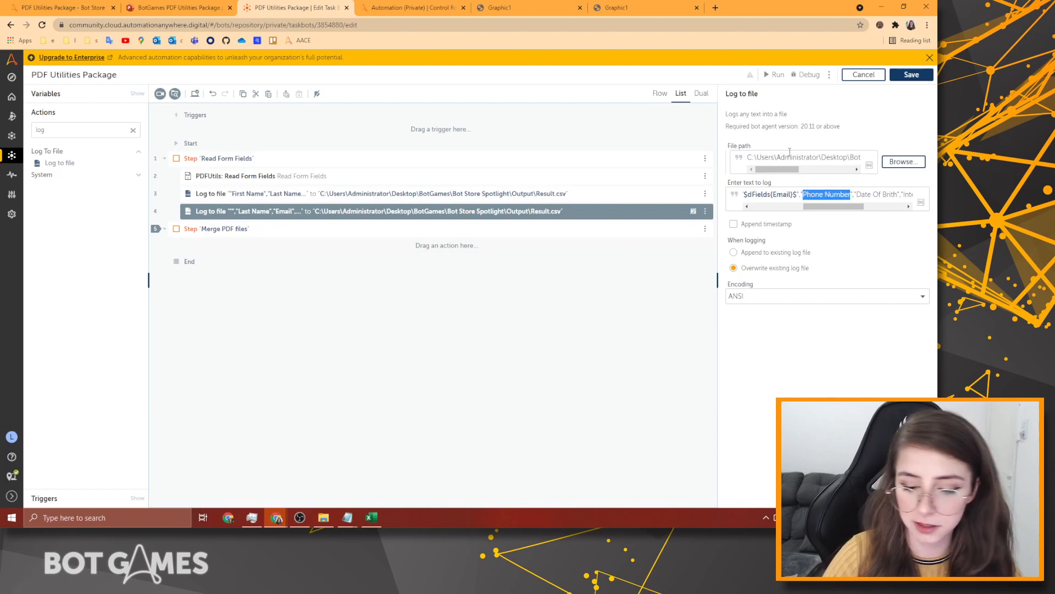
pyautogui.press('BackSpace')
pyautogui.press('F2')
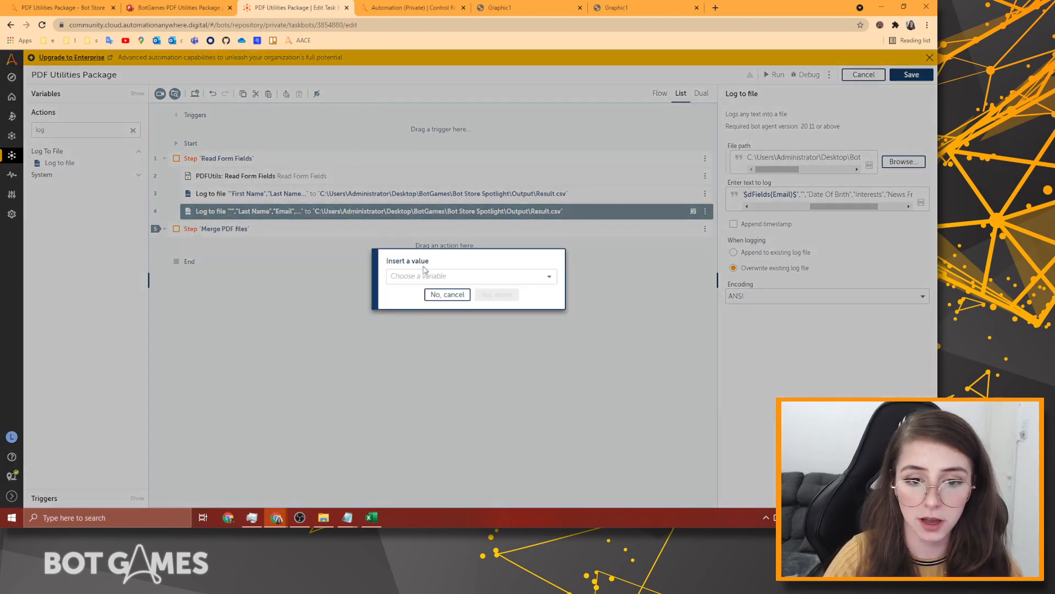
pyautogui.click(416, 276)
pyautogui.click(424, 343)
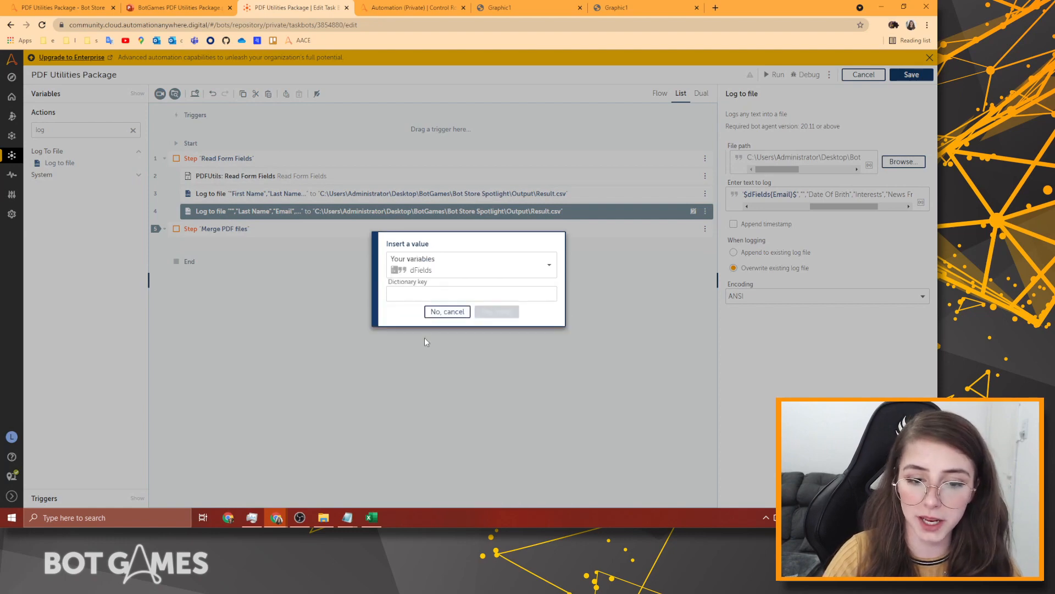
pyautogui.click(474, 295)
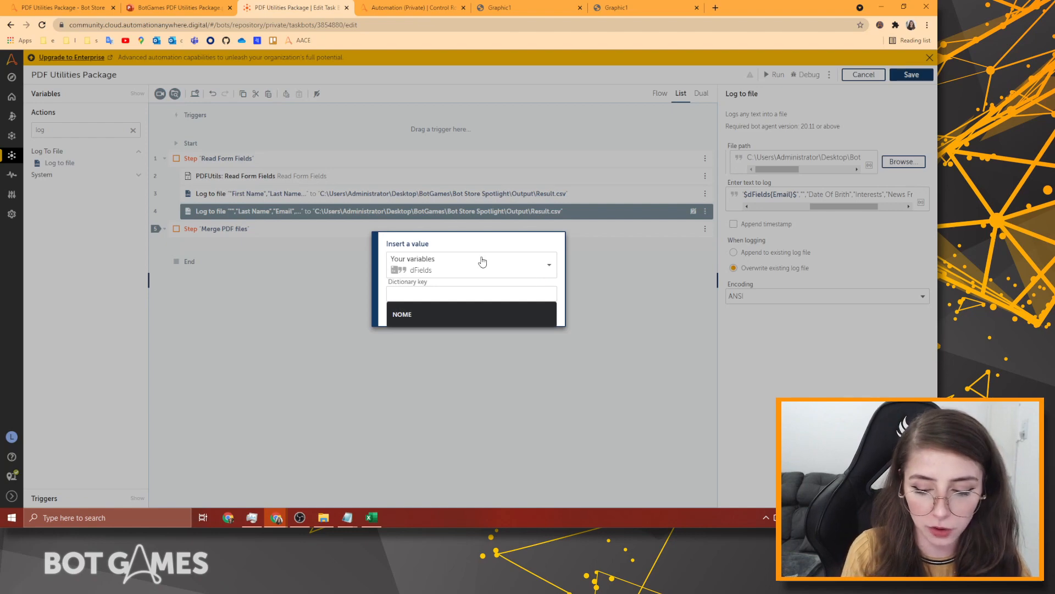
pyautogui.write('PhoneNumber')
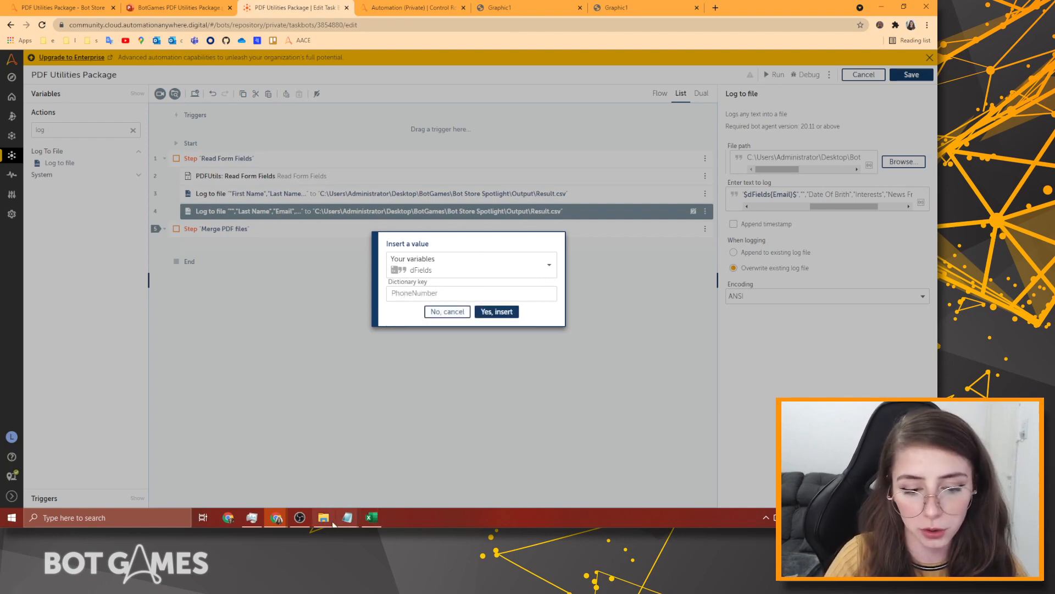
# Verify the PhoneNumber key spelling in the notes, then insert $dFields{PhoneNumber}$.
pyautogui.moveTo(347, 518)
pyautogui.click(309, 457)
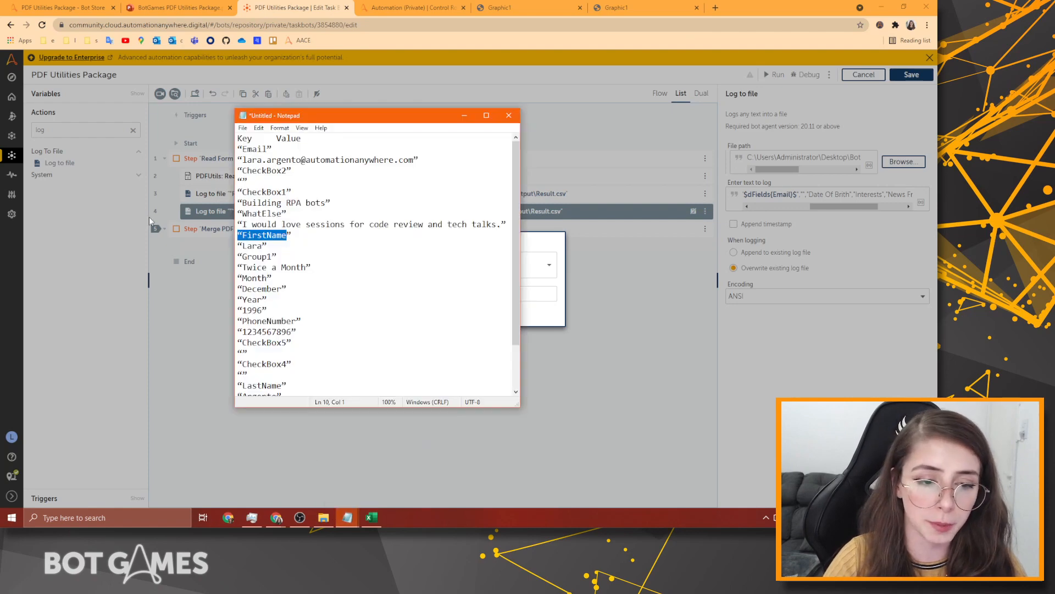
pyautogui.scroll(-2, 299, 253)
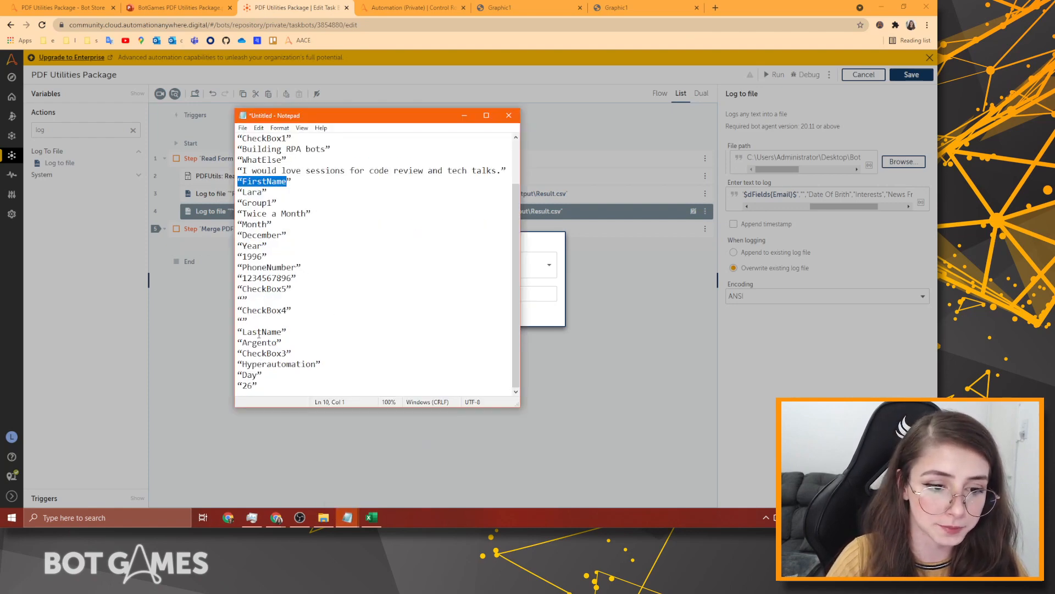
pyautogui.scroll(2, 258, 382)
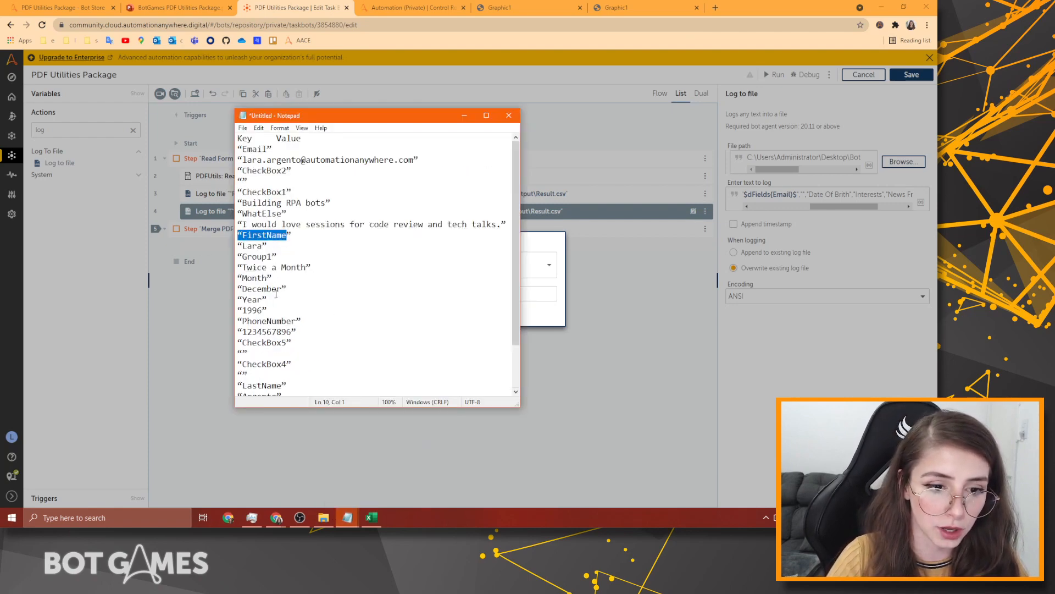
pyautogui.moveTo(292, 321); pyautogui.dragTo(238, 321)
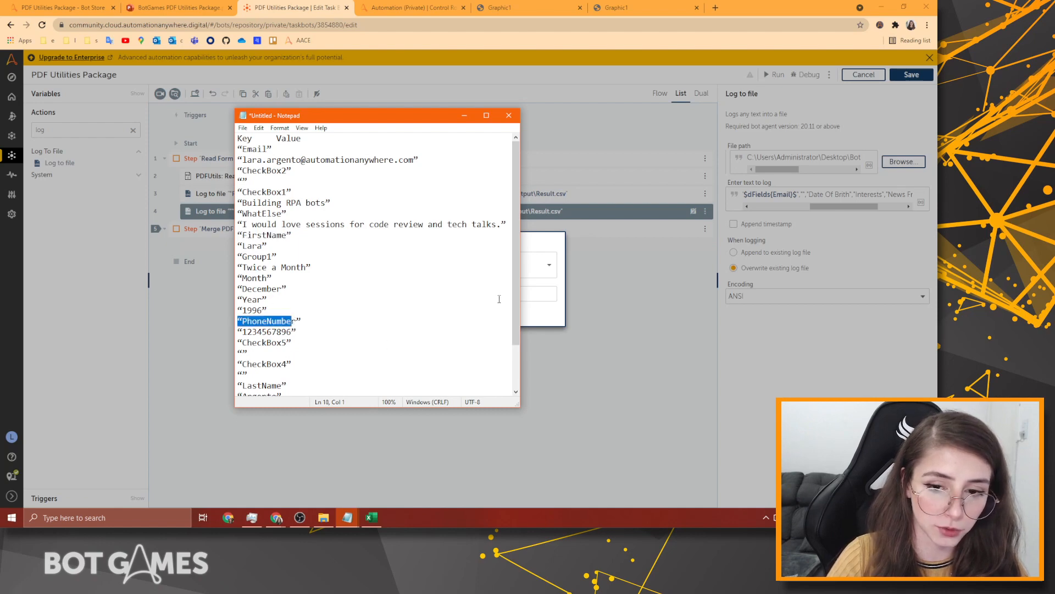
pyautogui.click(546, 319)
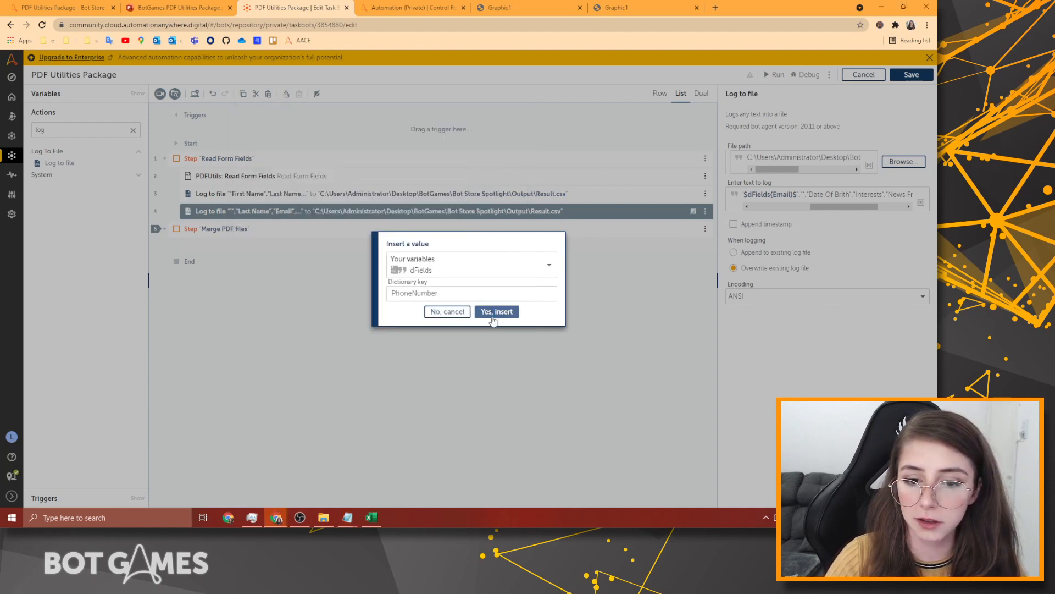
pyautogui.click(497, 312)
# Look up the Year, Month and Day keys in the notes, then return to the log text.
pyautogui.moveTo(764, 206); pyautogui.dragTo(841, 207)
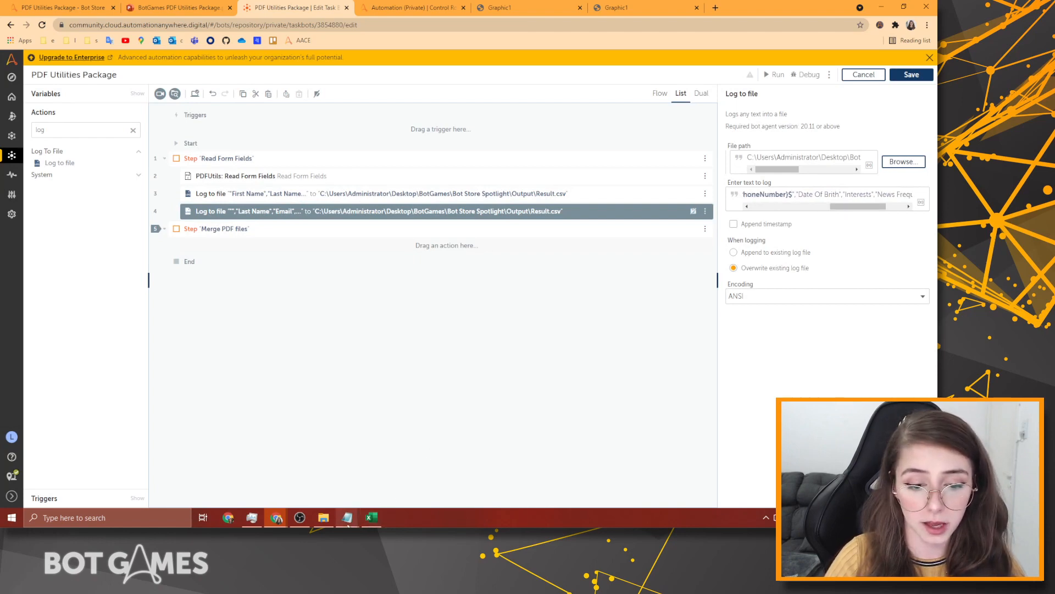
pyautogui.moveTo(347, 517)
pyautogui.click(306, 490)
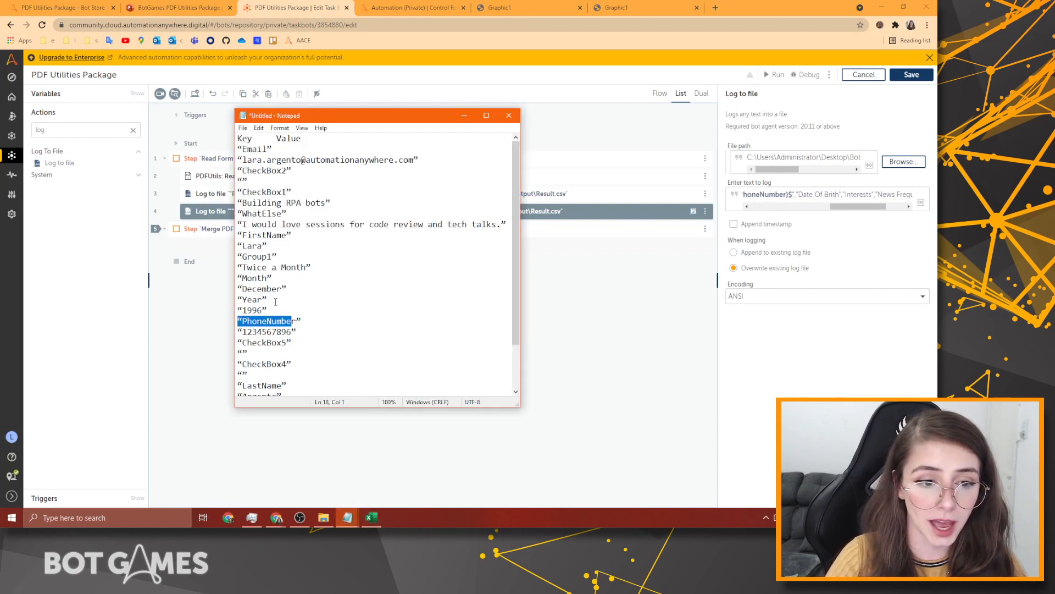
pyautogui.moveTo(268, 310); pyautogui.dragTo(237, 278)
pyautogui.scroll(-2, 274, 373)
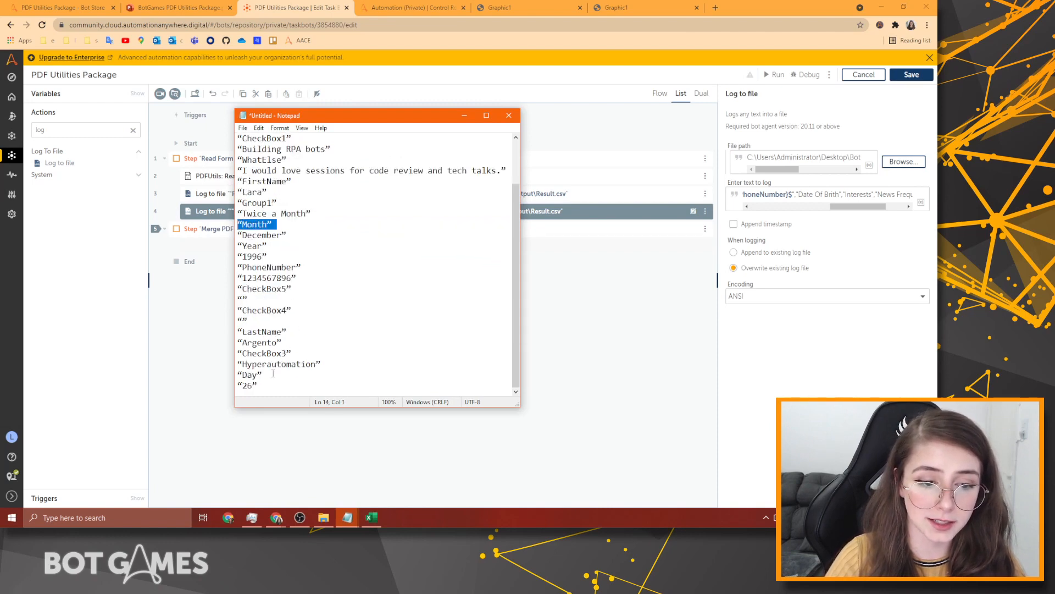
pyautogui.moveTo(271, 388); pyautogui.dragTo(238, 374)
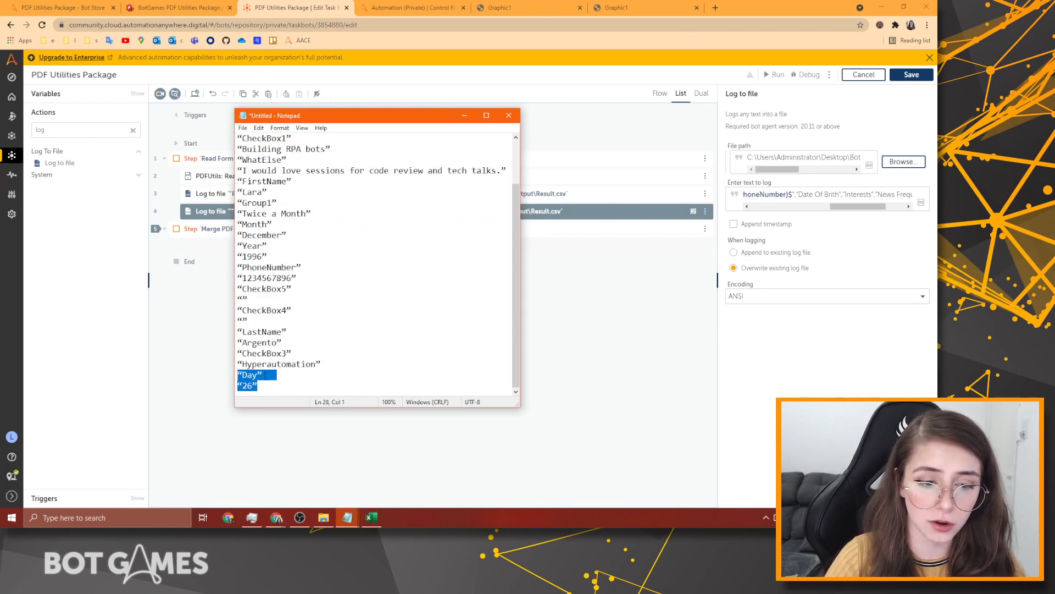
pyautogui.click(838, 194)
# Delete the Date Of Brith header, check the PDF's date fields, and start a variable insert.
pyautogui.hotkey('ctrl', 'shift', 'Left')
pyautogui.hotkey('ctrl', 'shift', 'Left')
pyautogui.hotkey('ctrl', 'shift', 'Left')
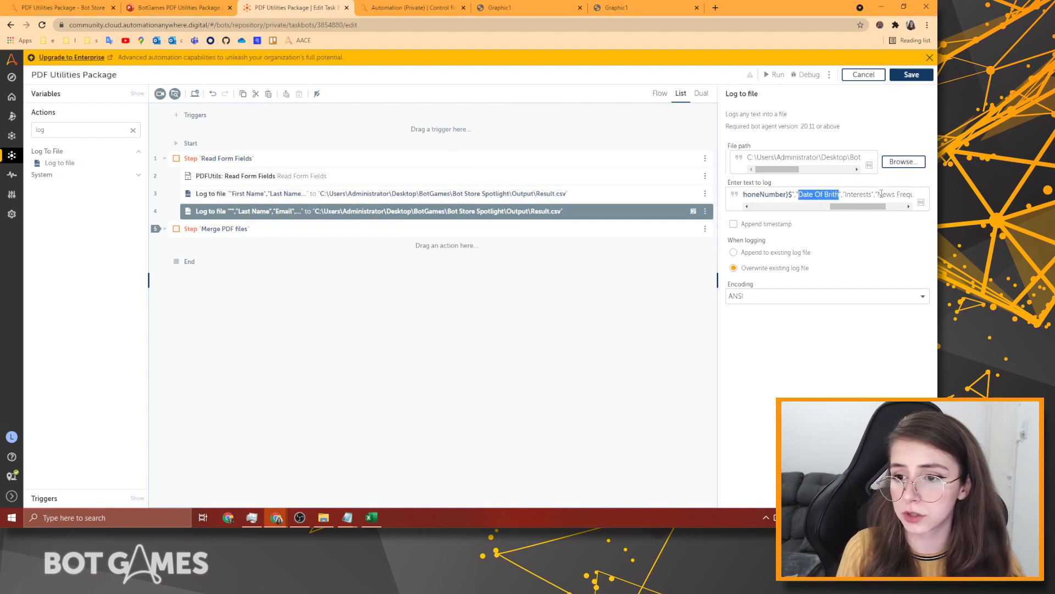
pyautogui.press('BackSpace')
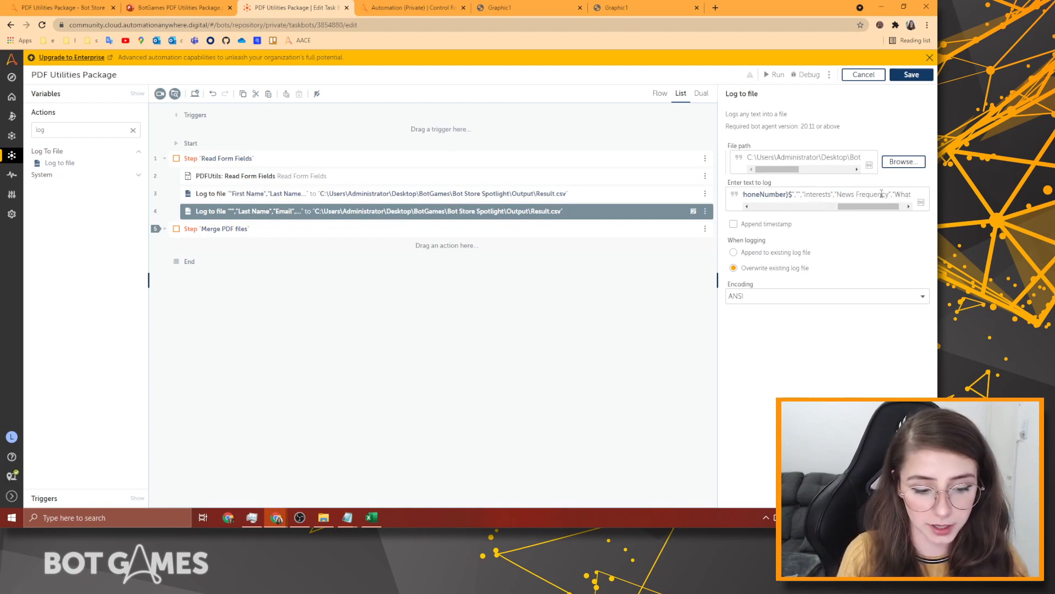
pyautogui.press('F1')
pyautogui.click(521, 8)
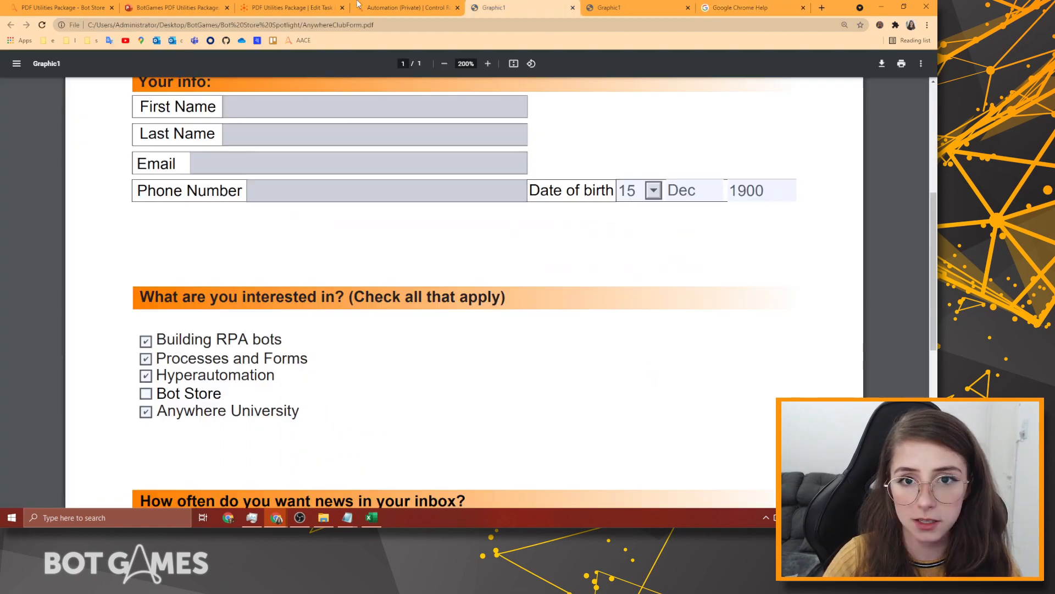
pyautogui.click(357, 7)
pyautogui.click(292, 8)
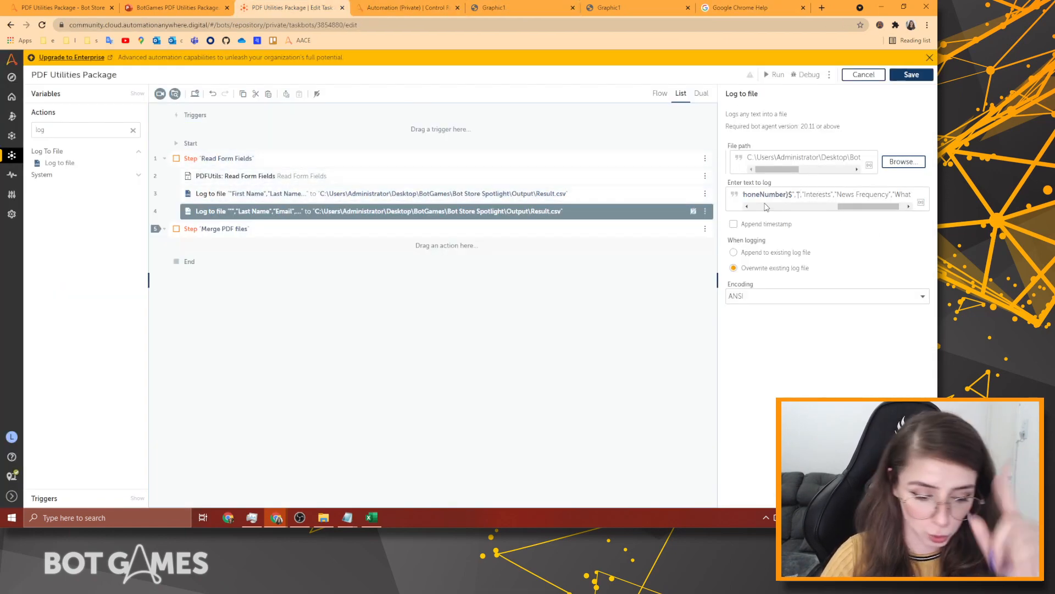
pyautogui.press('F2')
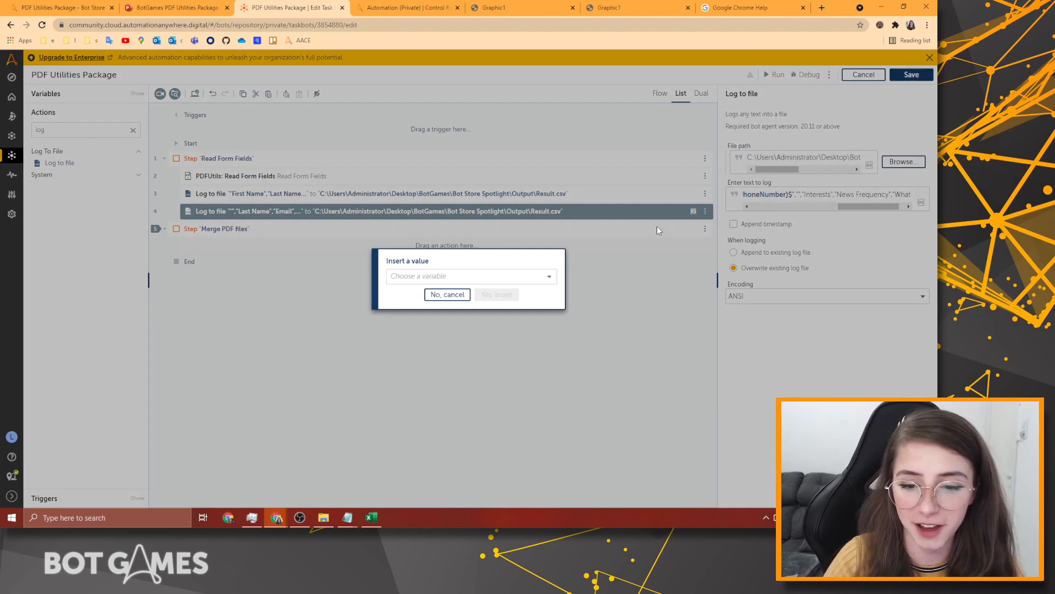
# Insert $dFields{Day}$ into the log text, followed by a slash.
pyautogui.click(550, 280)
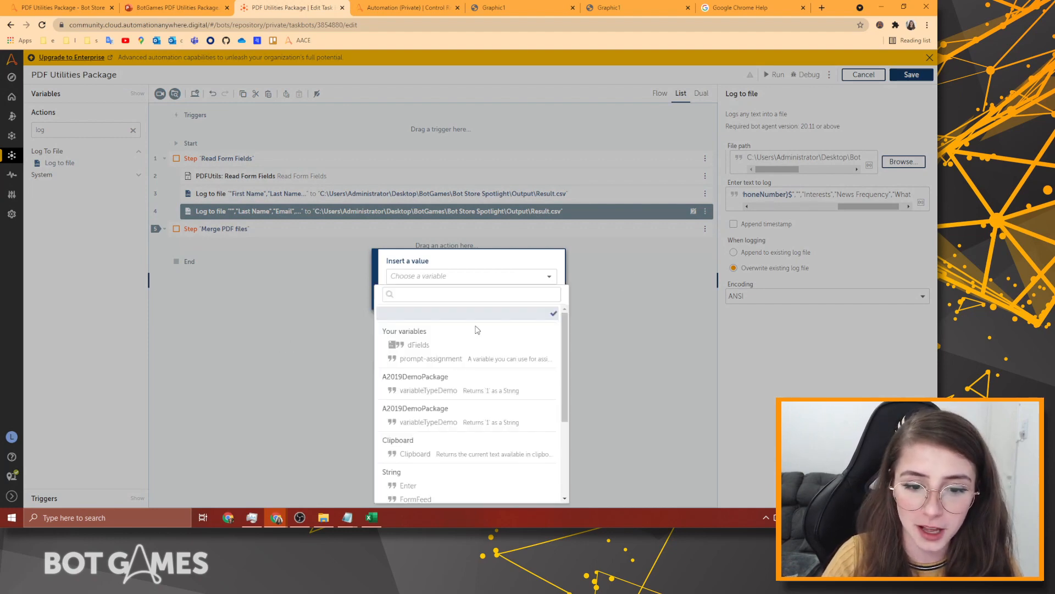
pyautogui.click(417, 345)
pyautogui.click(519, 291)
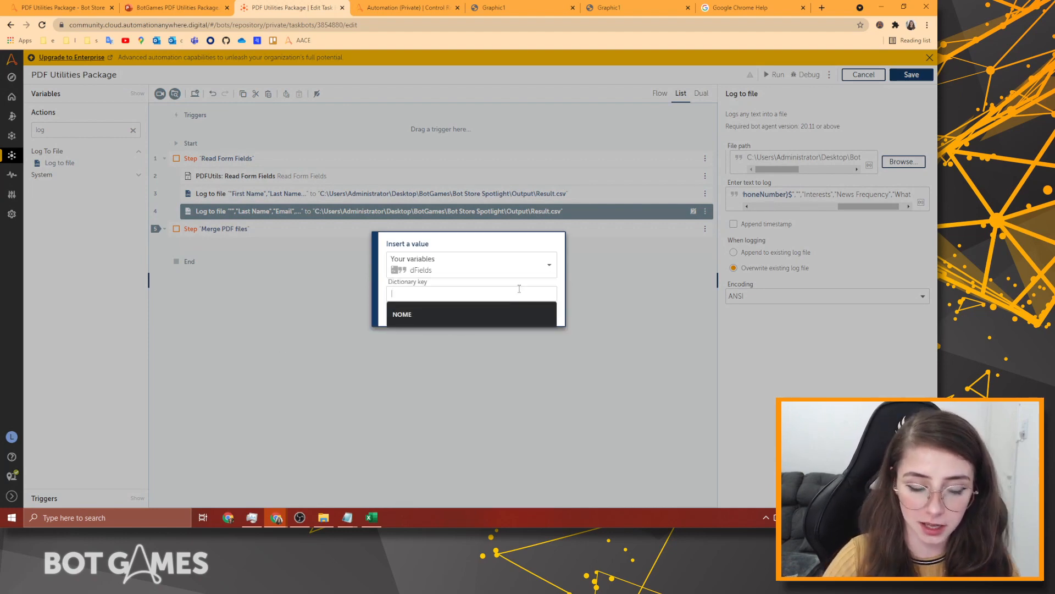
pyautogui.write('Day')
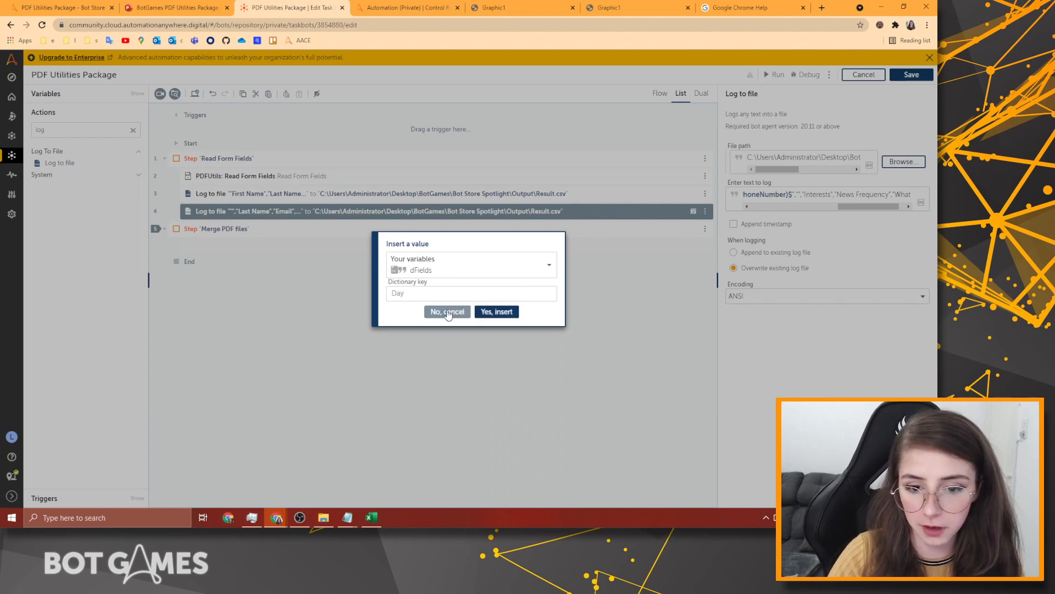
pyautogui.click(480, 313)
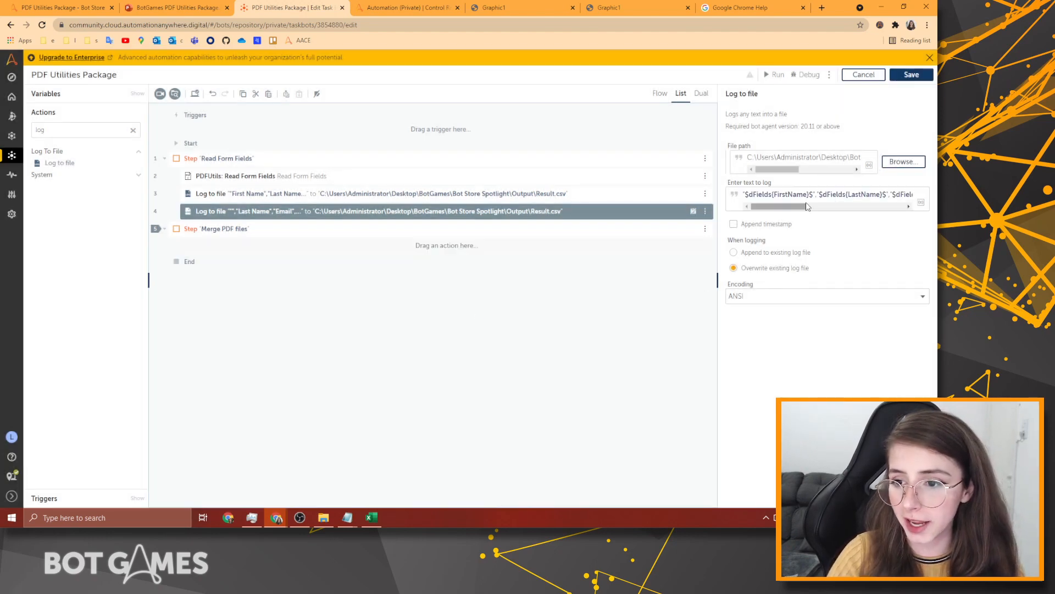
pyautogui.moveTo(781, 207); pyautogui.dragTo(857, 214)
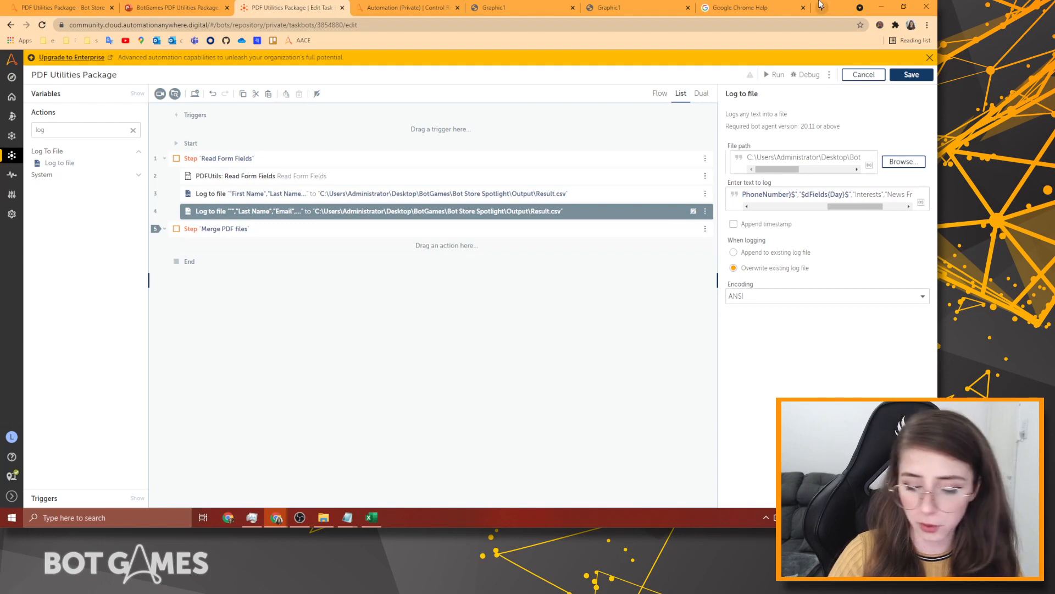
pyautogui.write('/')
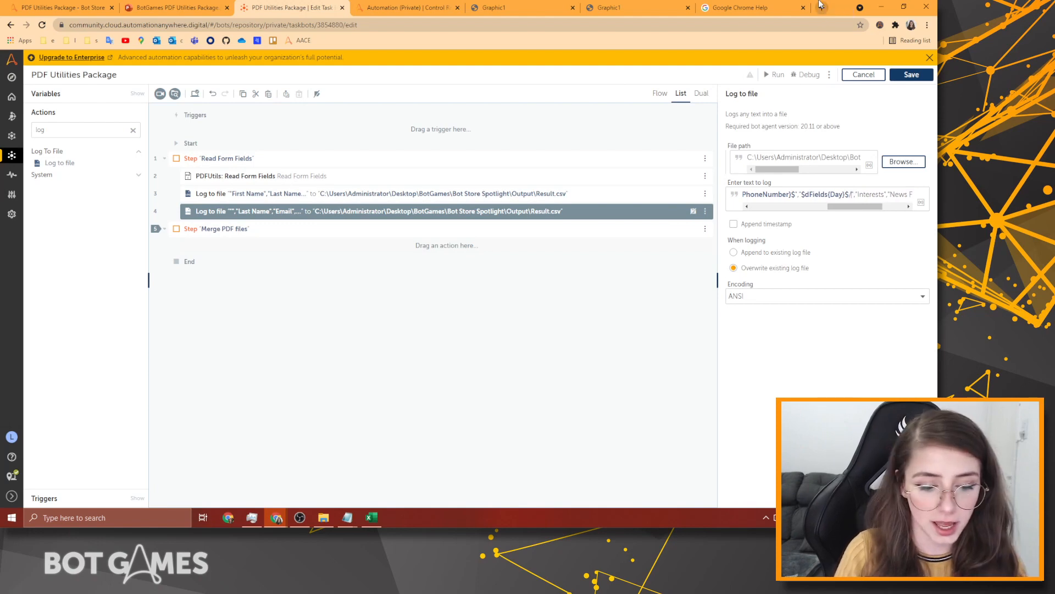
# Insert $dFields{Month}$ after the slash, followed by another slash.
pyautogui.press('F2')
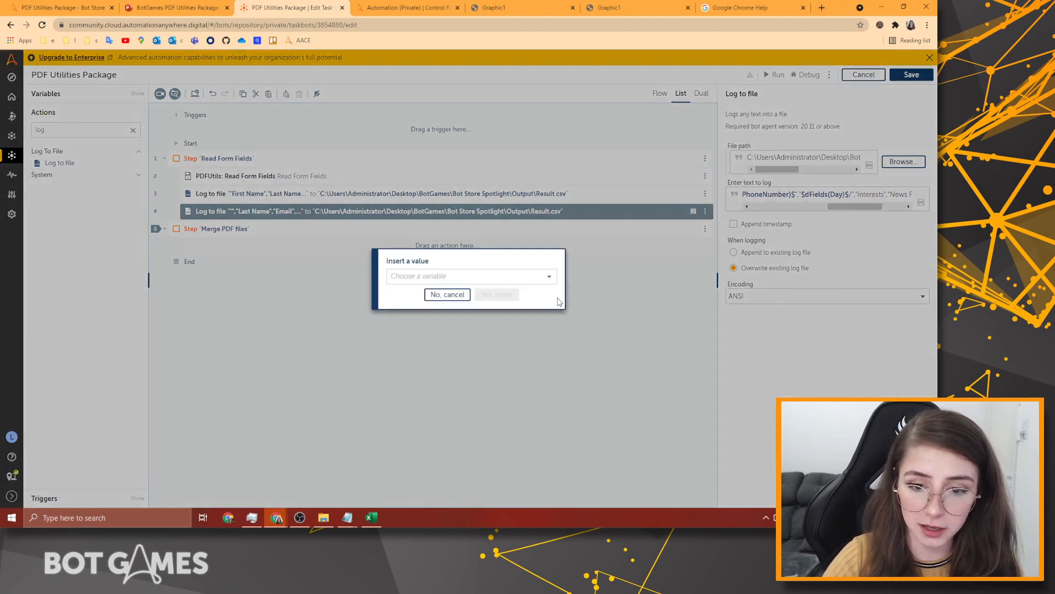
pyautogui.click(528, 276)
pyautogui.click(424, 345)
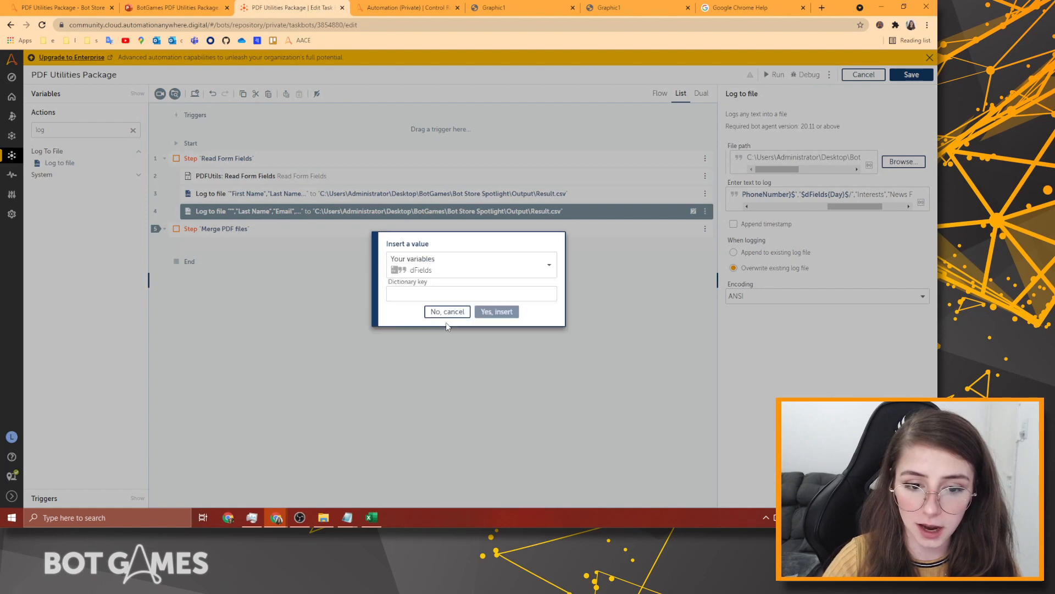
pyautogui.click(454, 295)
pyautogui.write('Month')
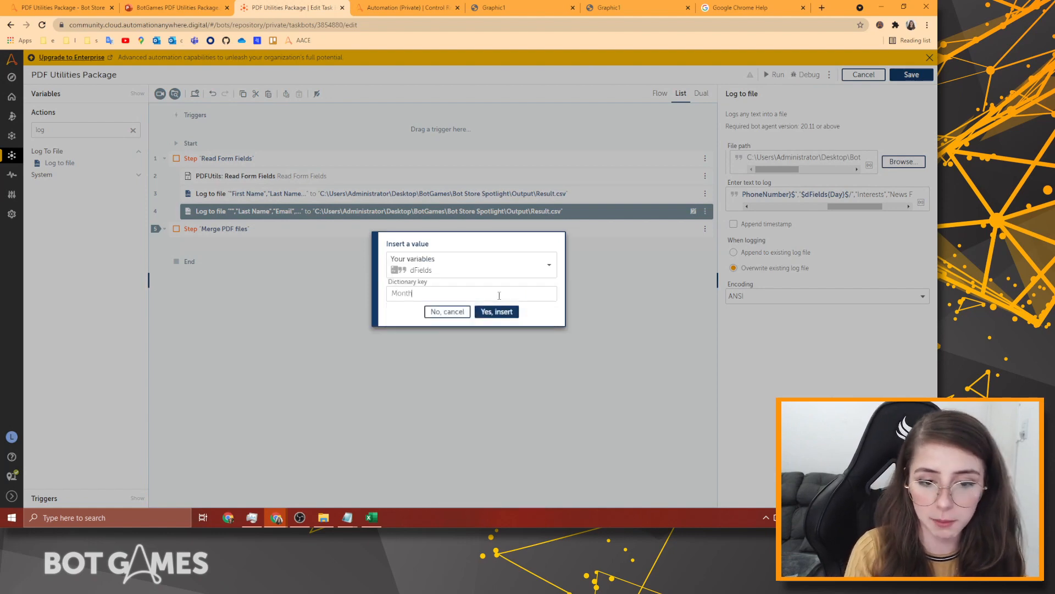
pyautogui.click(494, 311)
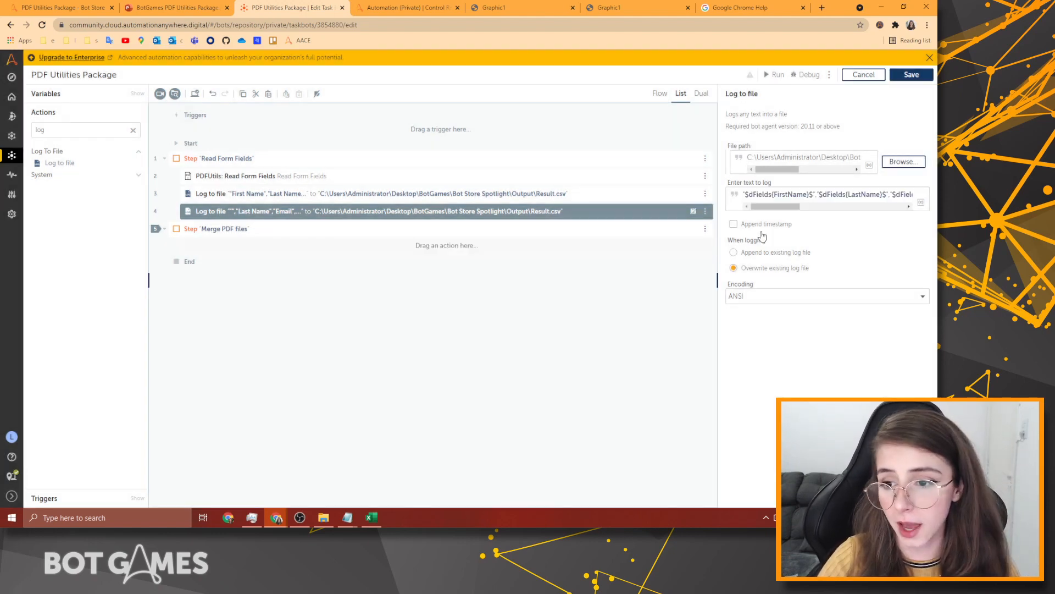
pyautogui.moveTo(780, 208); pyautogui.dragTo(871, 215)
pyautogui.write('/')
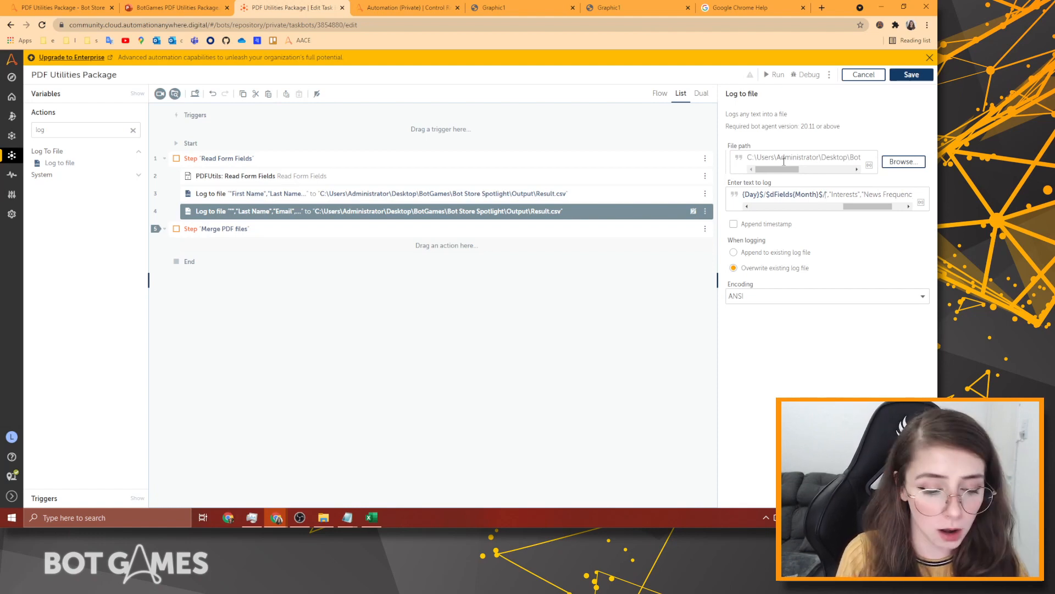
# Insert $dFields{Year}$ to complete the Day/Month/Year date.
pyautogui.press('F2')
pyautogui.click(511, 276)
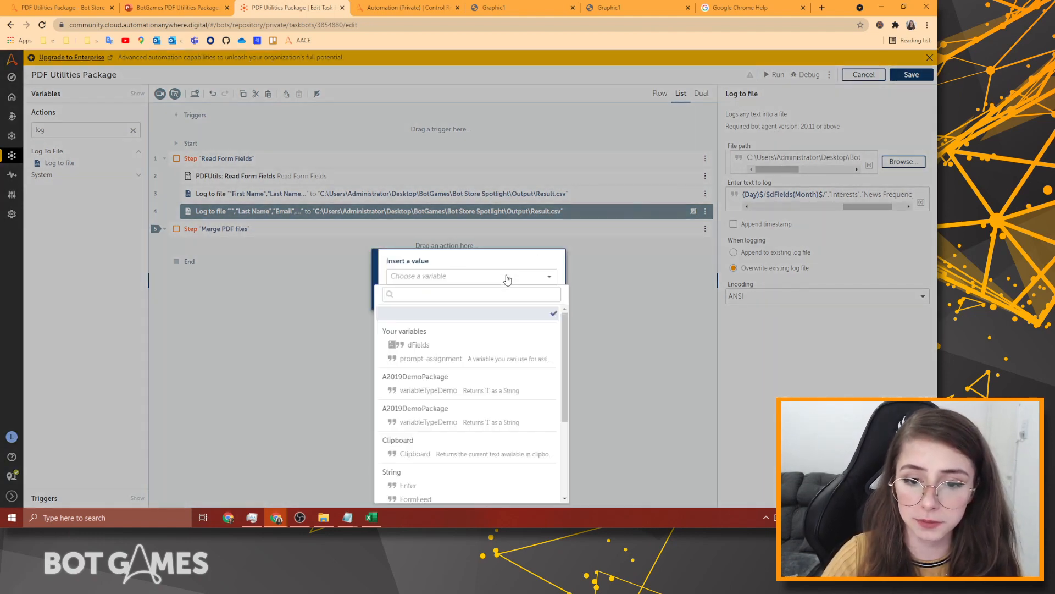
pyautogui.click(438, 341)
pyautogui.click(421, 294)
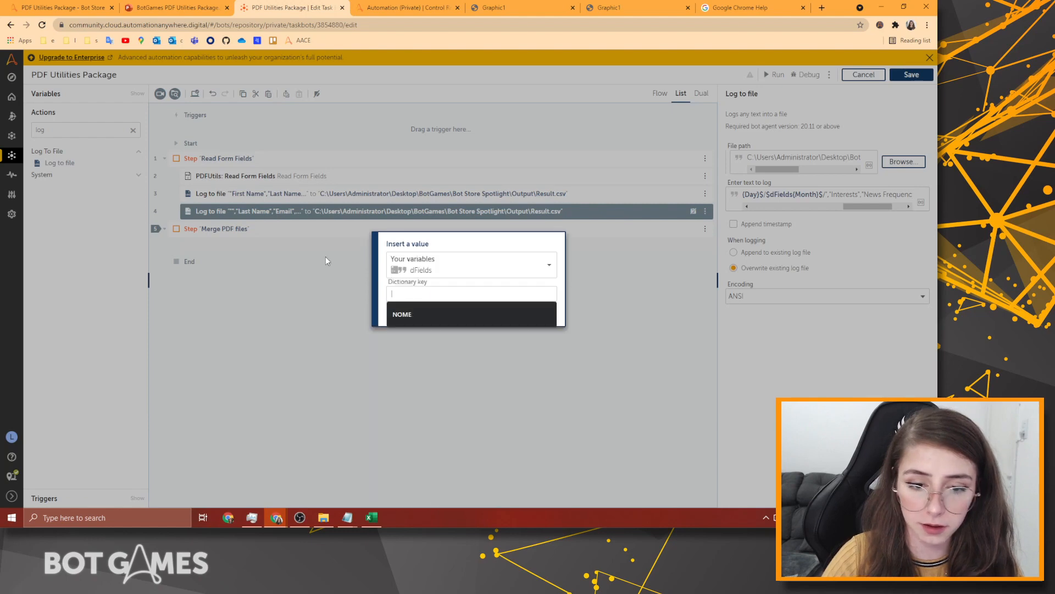
pyautogui.write('Year')
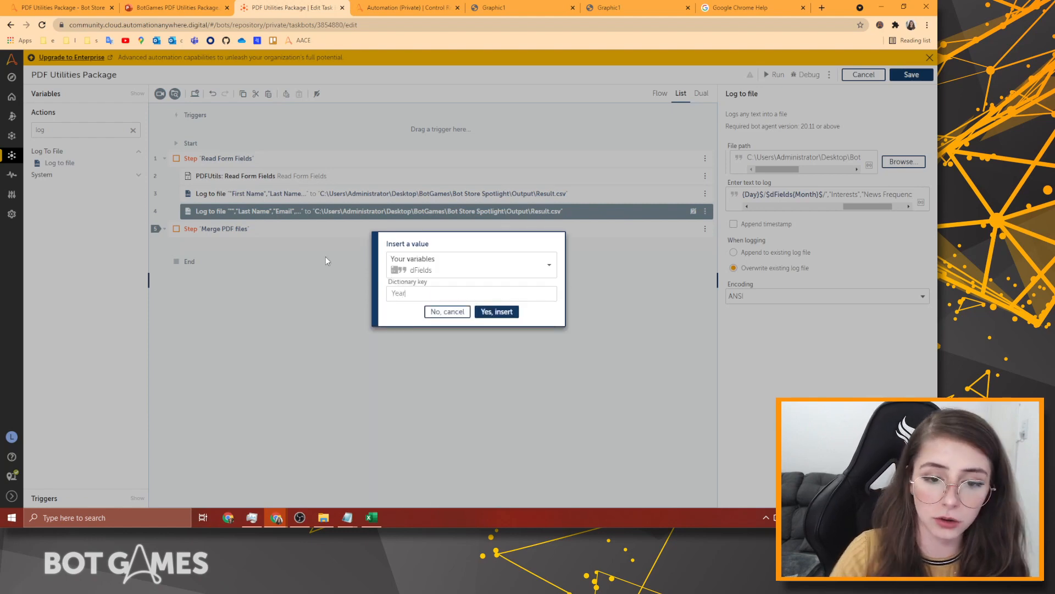
pyautogui.press('Return')
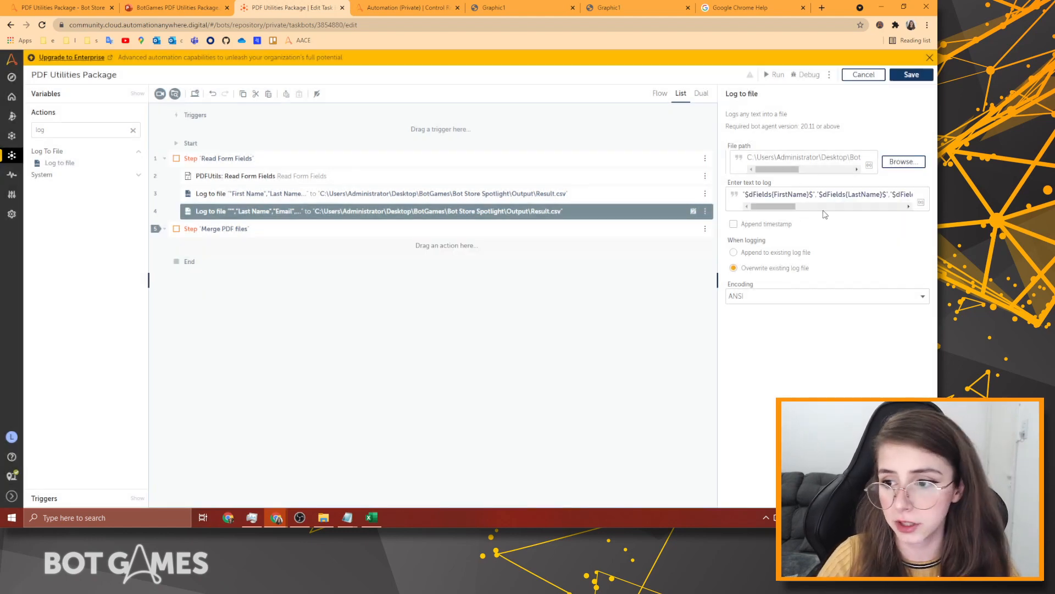
# Delete the Interests entry from the log text.
pyautogui.click(833, 206)
pyautogui.moveTo(833, 208); pyautogui.dragTo(895, 207)
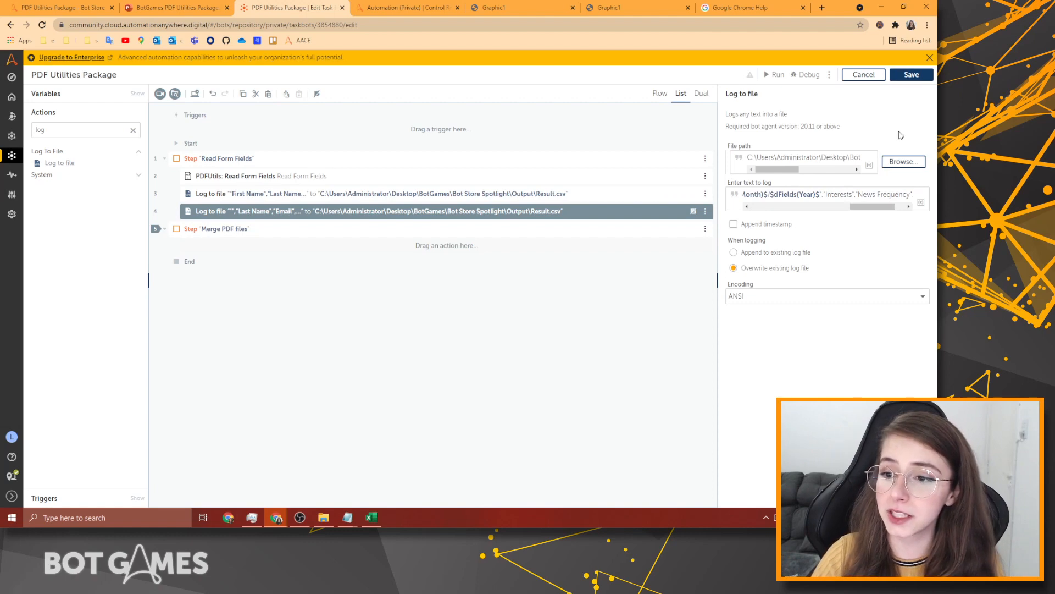
pyautogui.press('BackSpace')
pyautogui.press('BackSpace')
pyautogui.press('BackSpace')
pyautogui.press('BackSpace')
pyautogui.press('BackSpace')
pyautogui.press('BackSpace')
pyautogui.press('BackSpace')
pyautogui.press('BackSpace')
pyautogui.press('BackSpace')
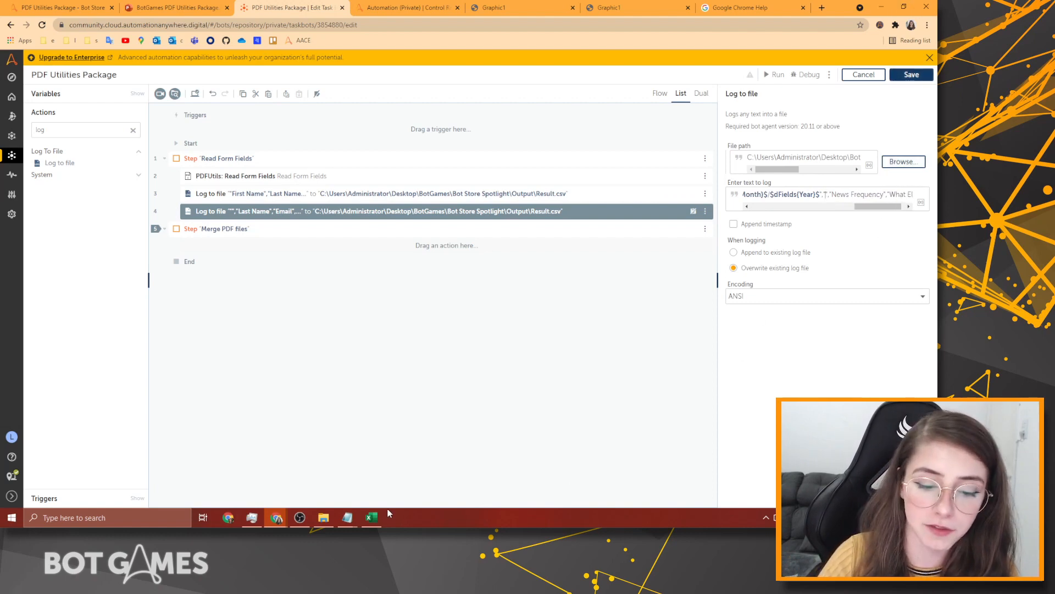
pyautogui.moveTo(348, 517)
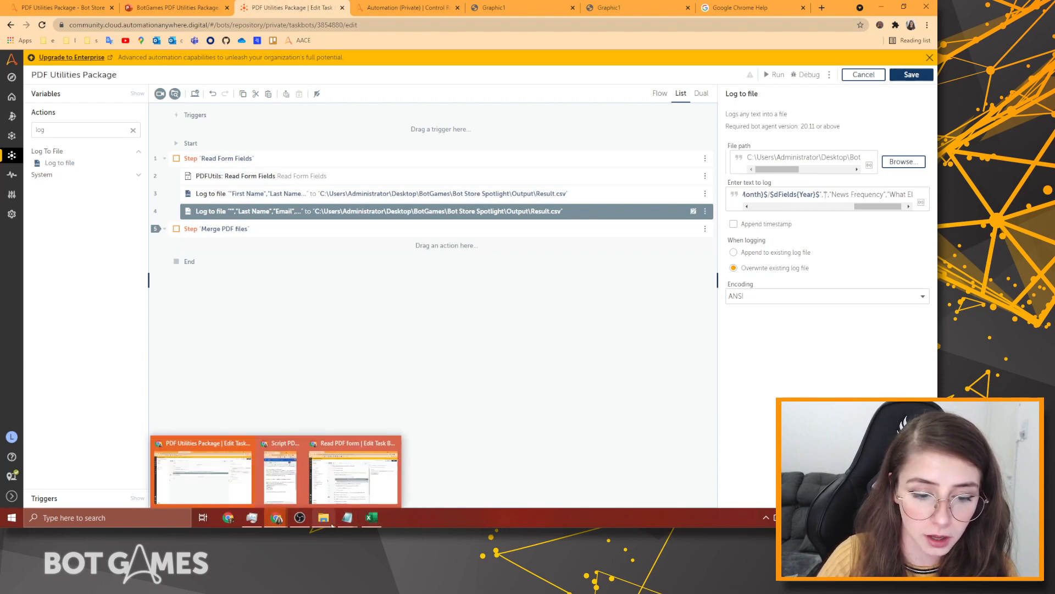
pyautogui.click(314, 497)
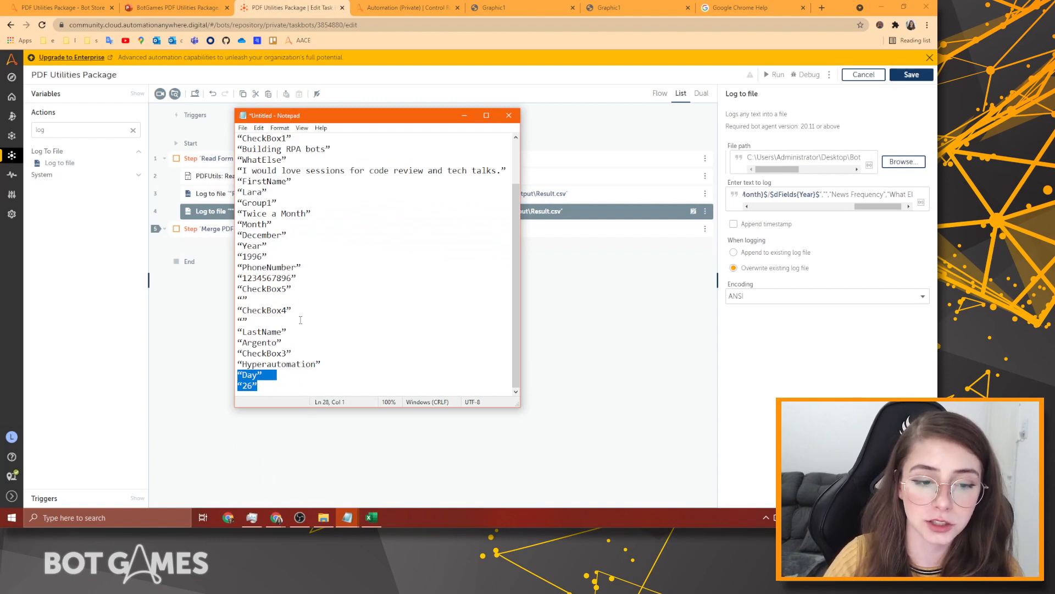
pyautogui.moveTo(293, 311); pyautogui.dragTo(240, 321)
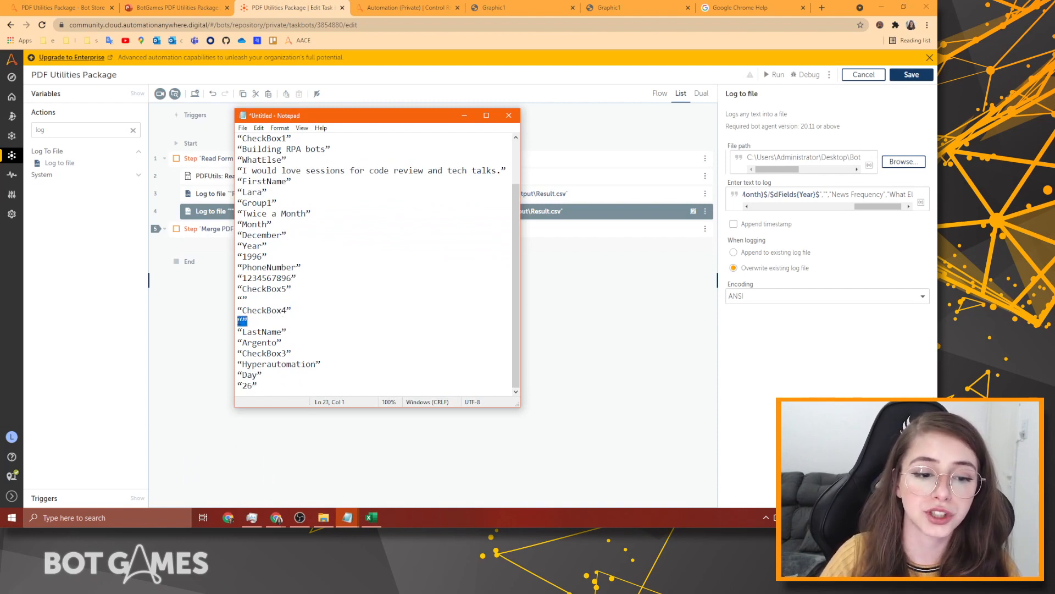
pyautogui.moveTo(294, 352); pyautogui.dragTo(228, 367)
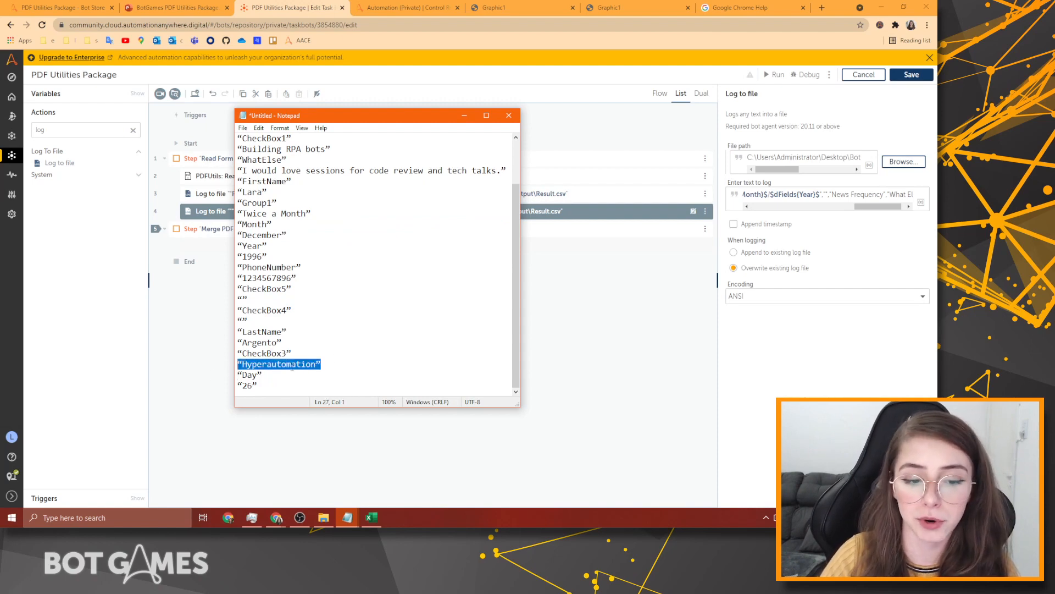
pyautogui.click(301, 365)
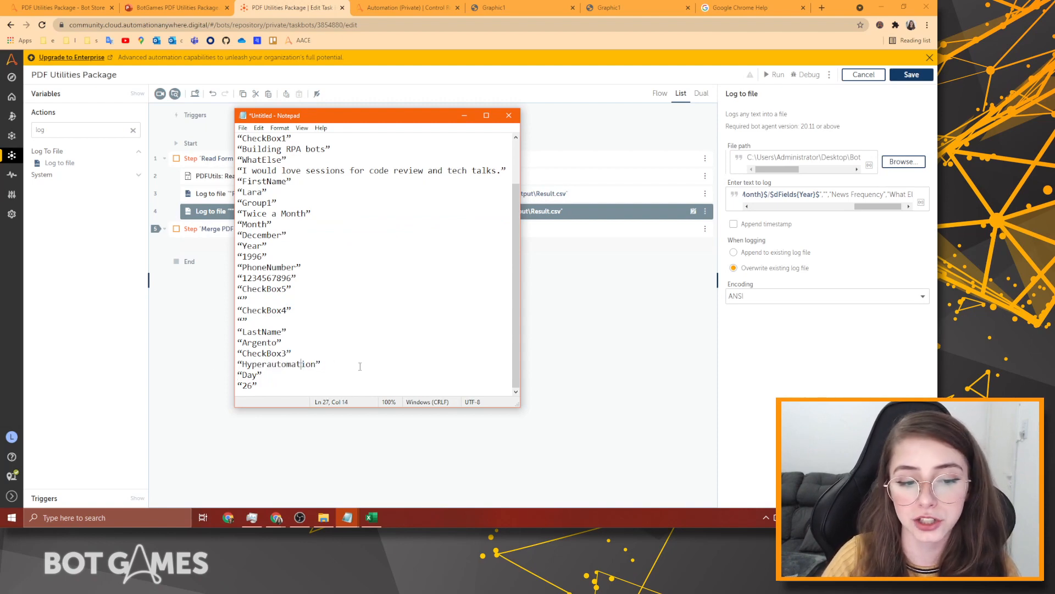
pyautogui.click(291, 354)
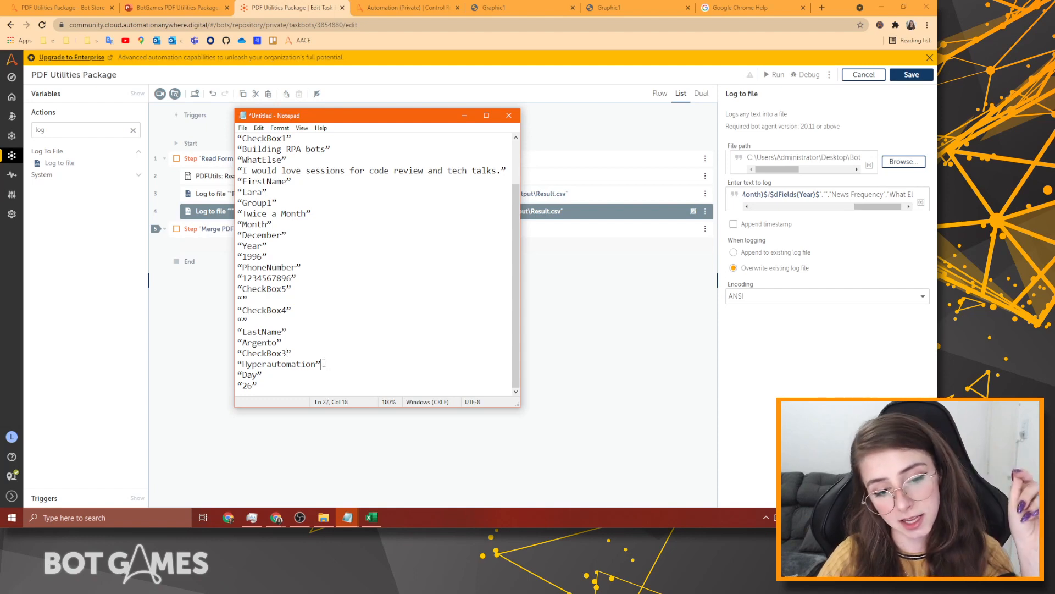
pyautogui.moveTo(324, 363); pyautogui.dragTo(237, 361)
pyautogui.click(278, 318)
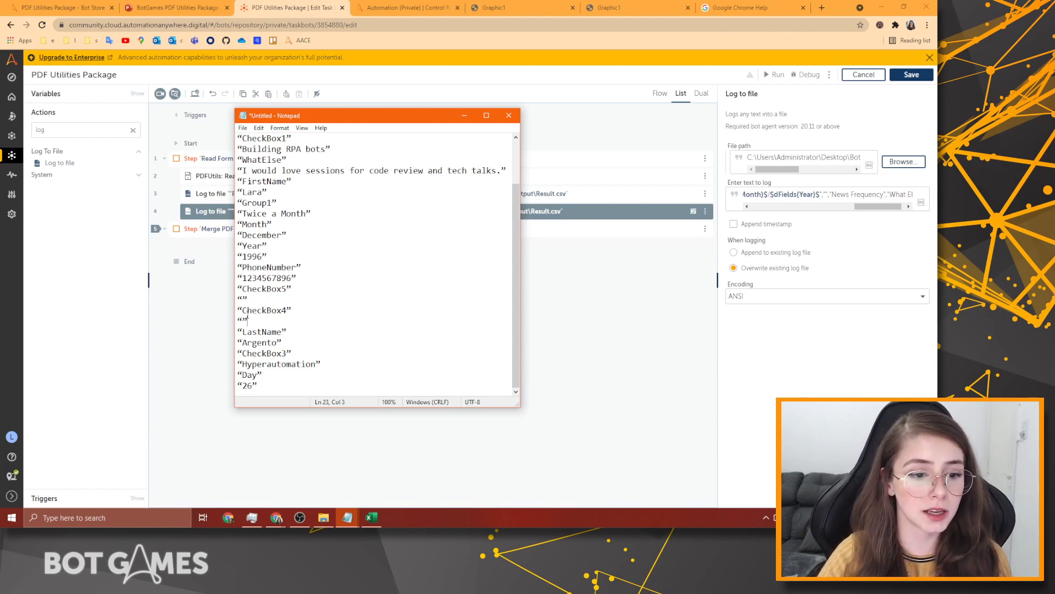
pyautogui.moveTo(259, 312); pyautogui.dragTo(239, 321)
pyautogui.click(279, 330)
pyautogui.moveTo(317, 363); pyautogui.dragTo(242, 353)
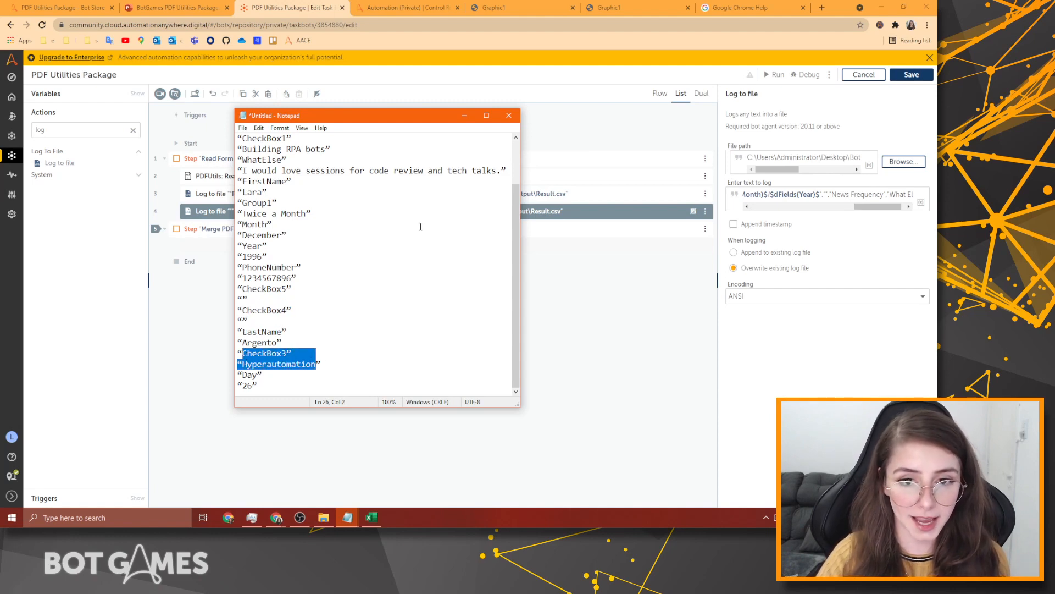
pyautogui.click(851, 194)
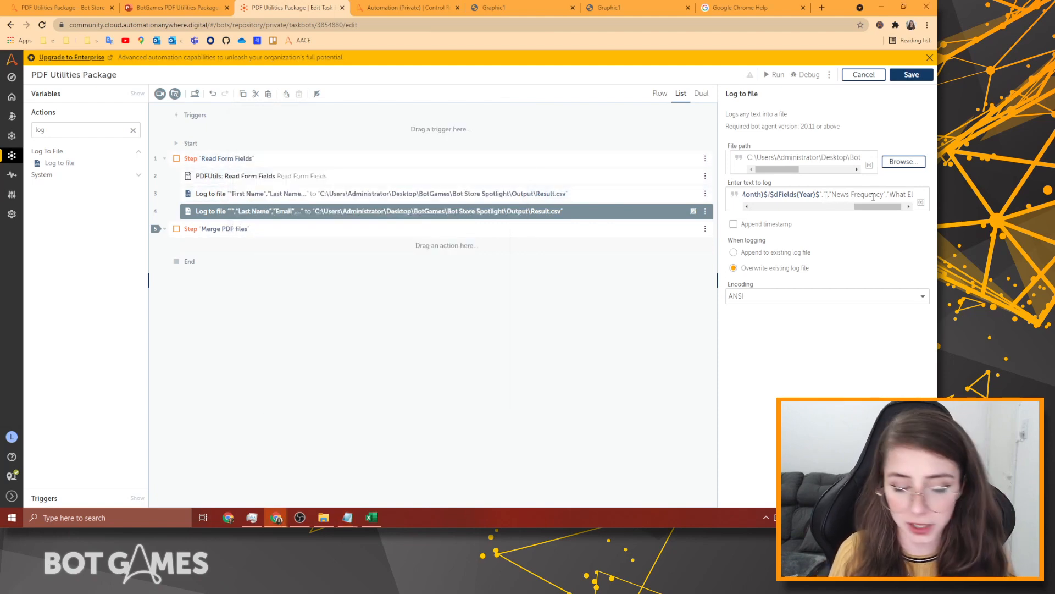
# Cancel the dFields value insertion and search the Actions panel for 'string' instead of 'log'.
pyautogui.press('F2')
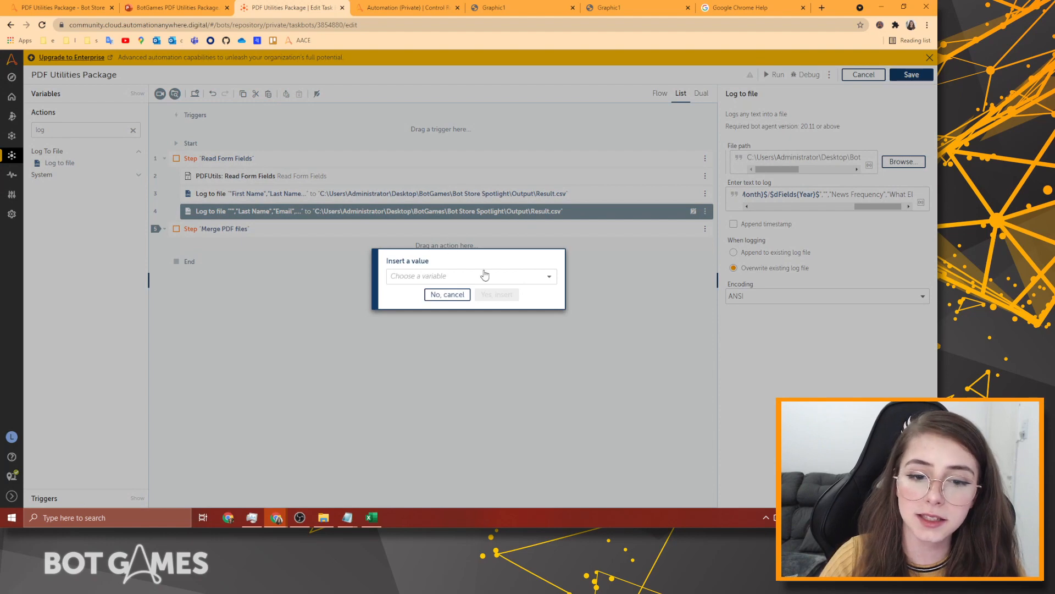
pyautogui.click(485, 275)
pyautogui.click(418, 345)
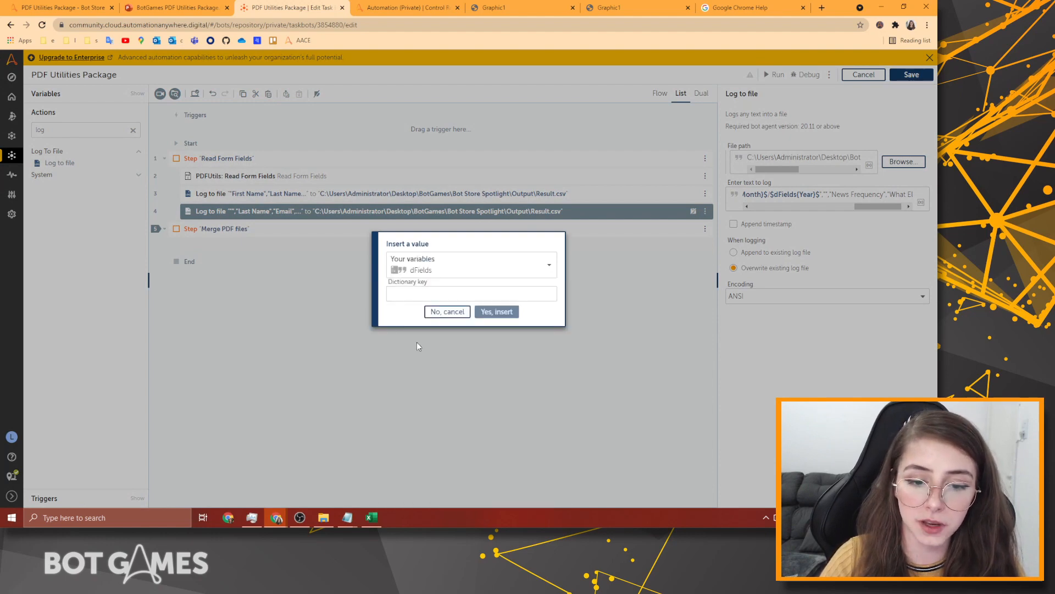
pyautogui.click(463, 312)
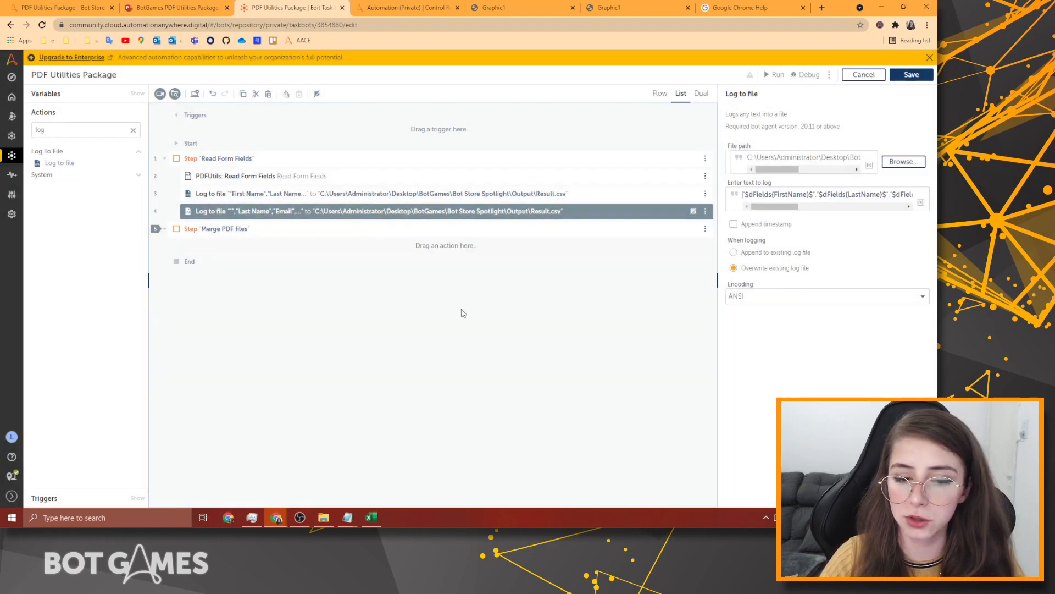
pyautogui.doubleClick(112, 127)
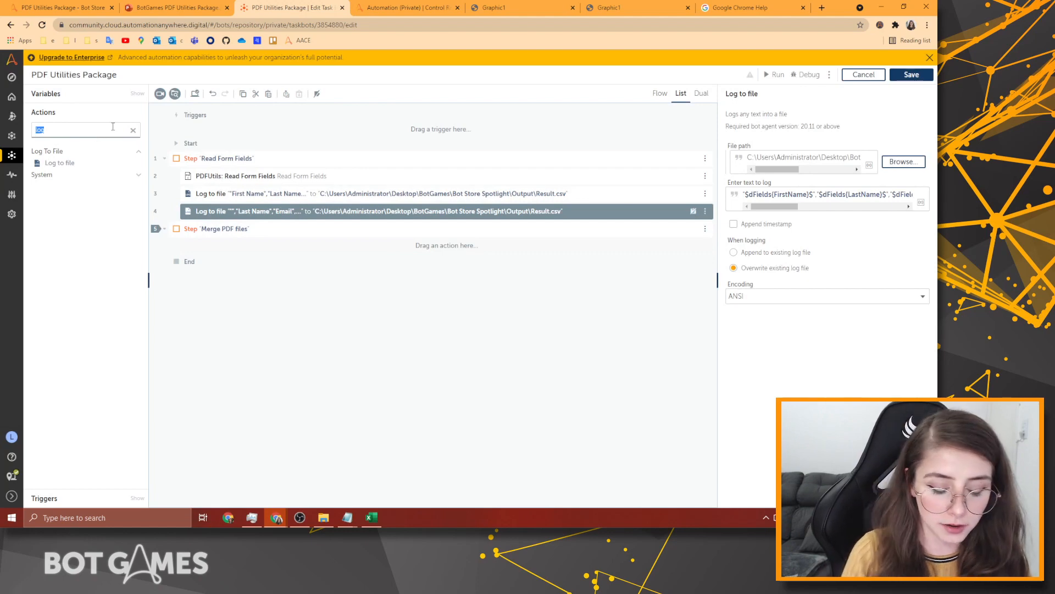
pyautogui.write('string')
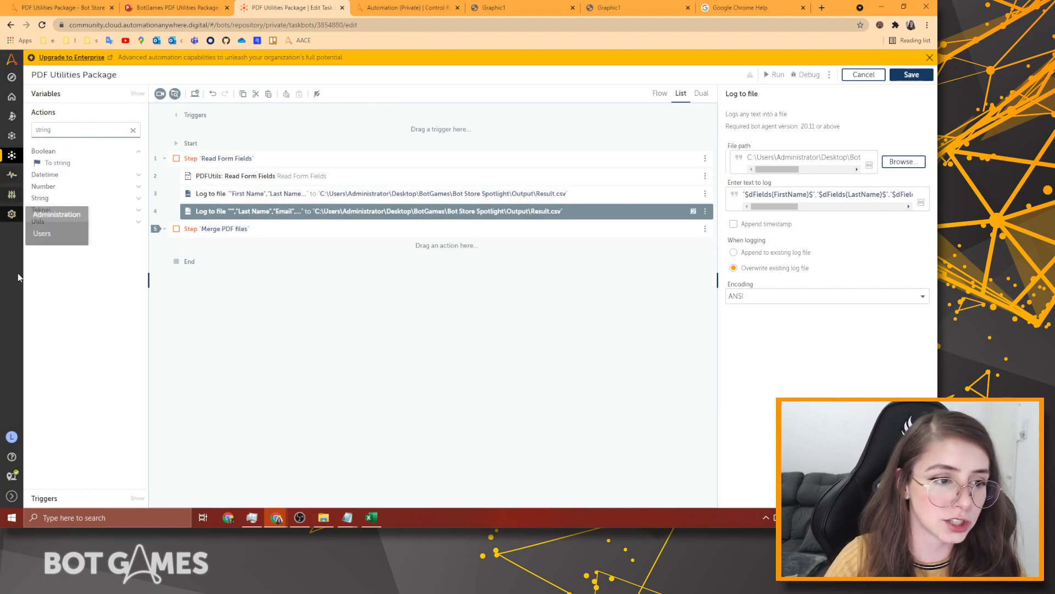
# Add a String: Assign step above the second Log to file, with $dFields{CheckBox1}$ as source.
pyautogui.click(55, 199)
pyautogui.moveTo(53, 210); pyautogui.dragTo(368, 209)
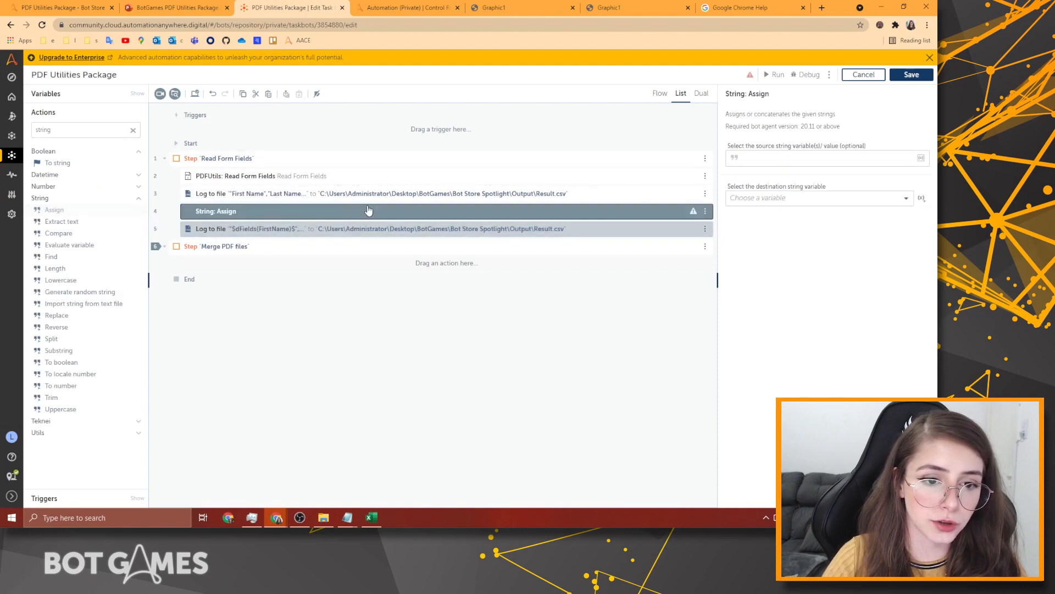
pyautogui.click(795, 163)
pyautogui.press('F2')
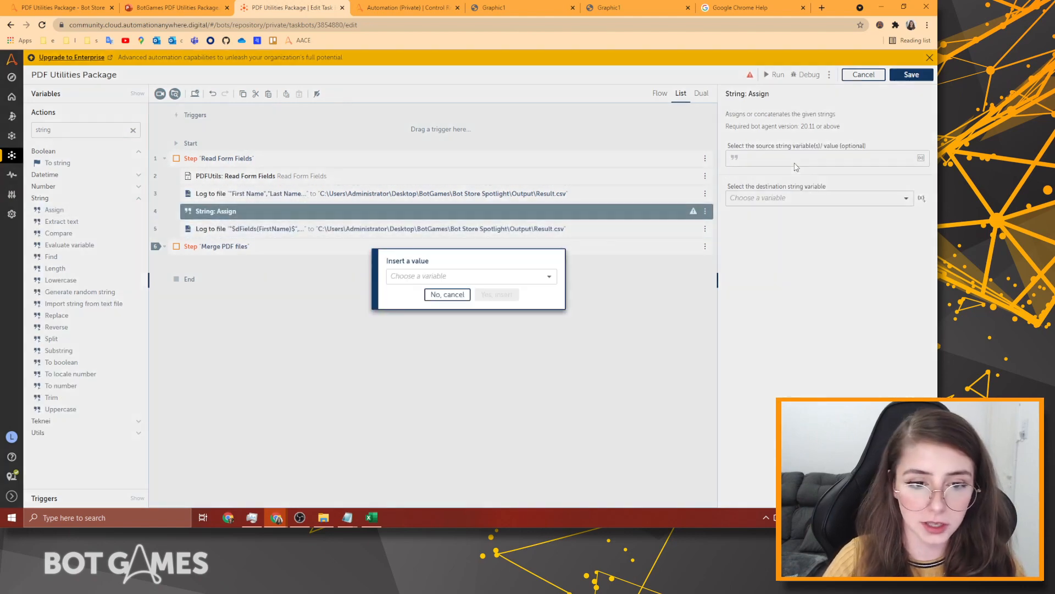
pyautogui.click(463, 277)
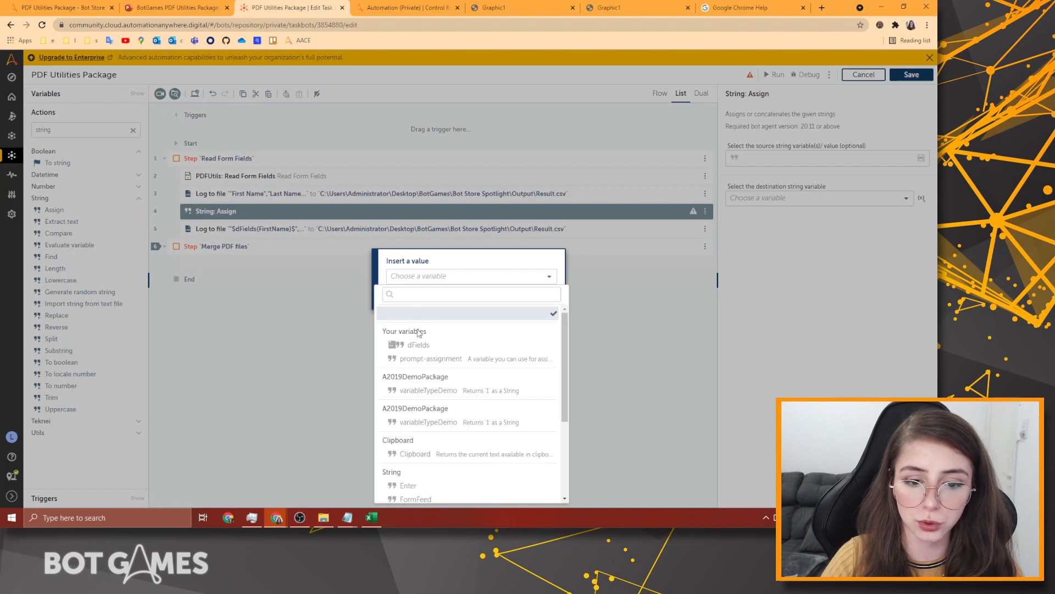
pyautogui.click(440, 341)
pyautogui.click(453, 295)
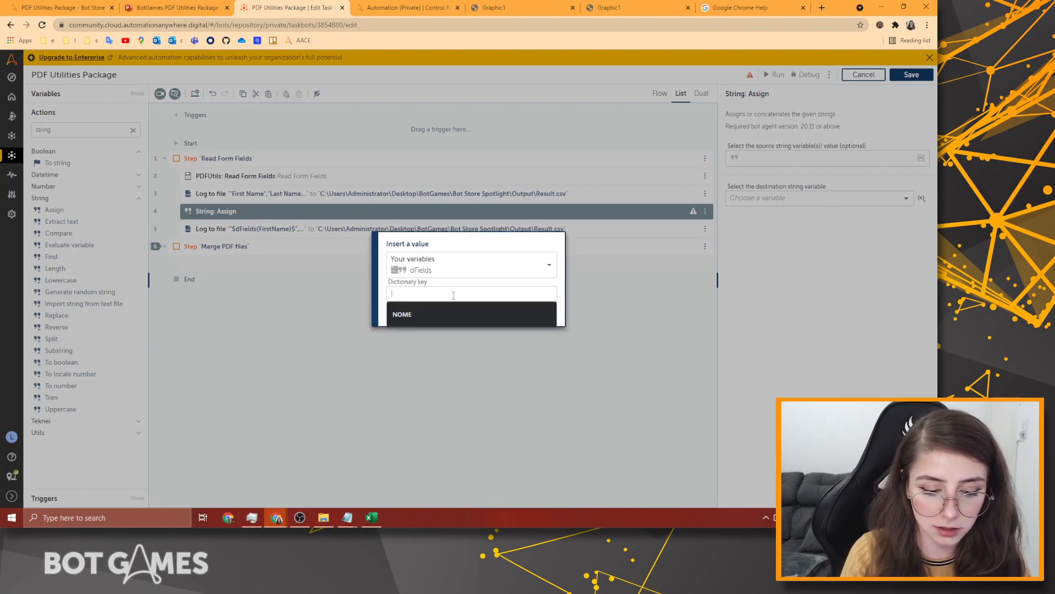
pyautogui.write('CheckBox')
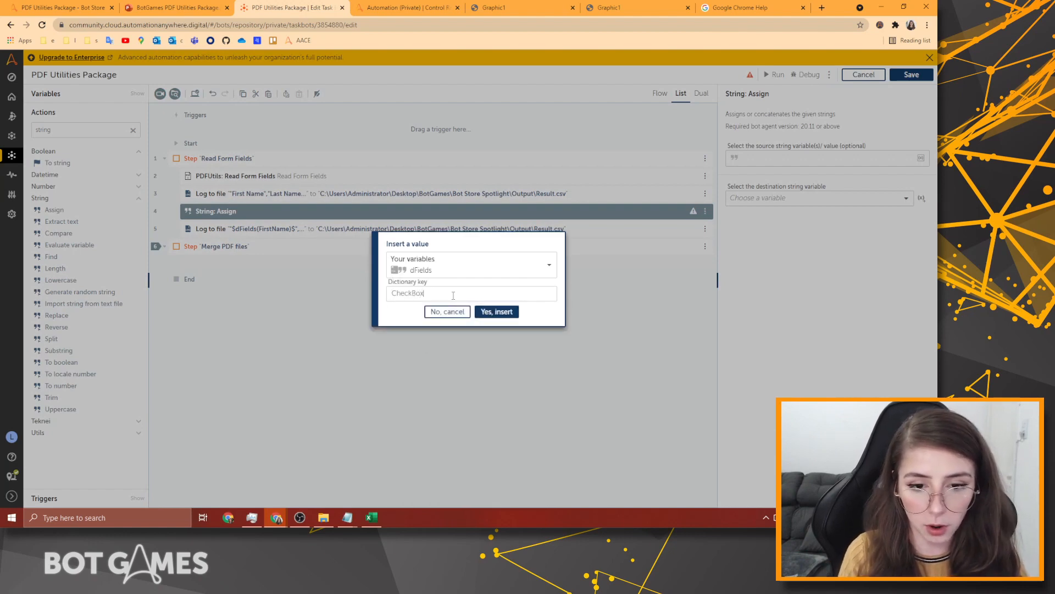
pyautogui.hotkey('ctrl', 'a')
pyautogui.hotkey('ctrl', 'c')
pyautogui.press('End')
pyautogui.write('1')
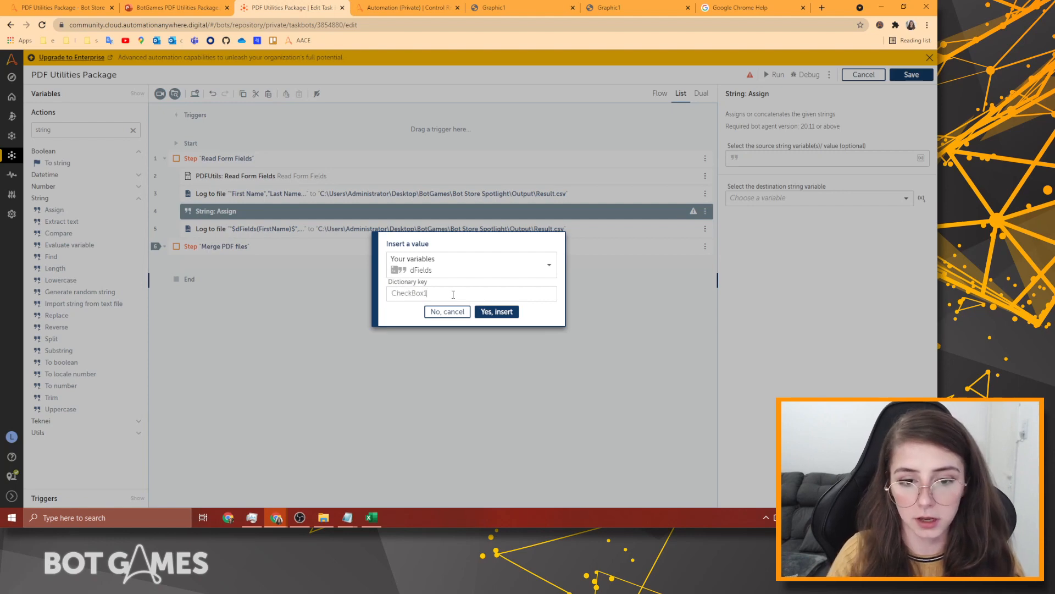
pyautogui.click(497, 312)
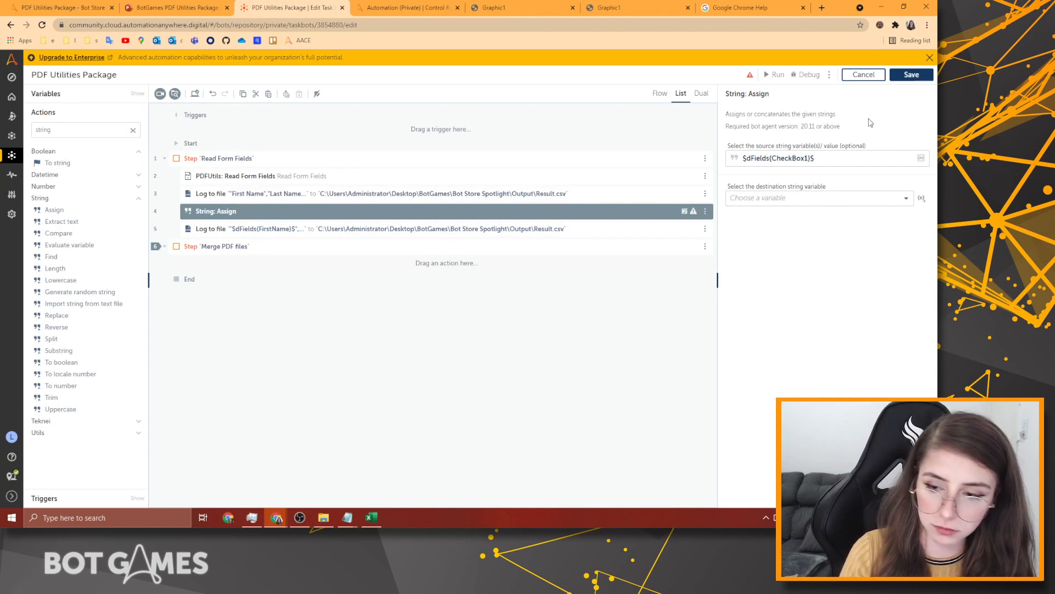
# Append a slash and $dFields{CheckBox2}$ to the source string.
pyautogui.write('/CheckBox')
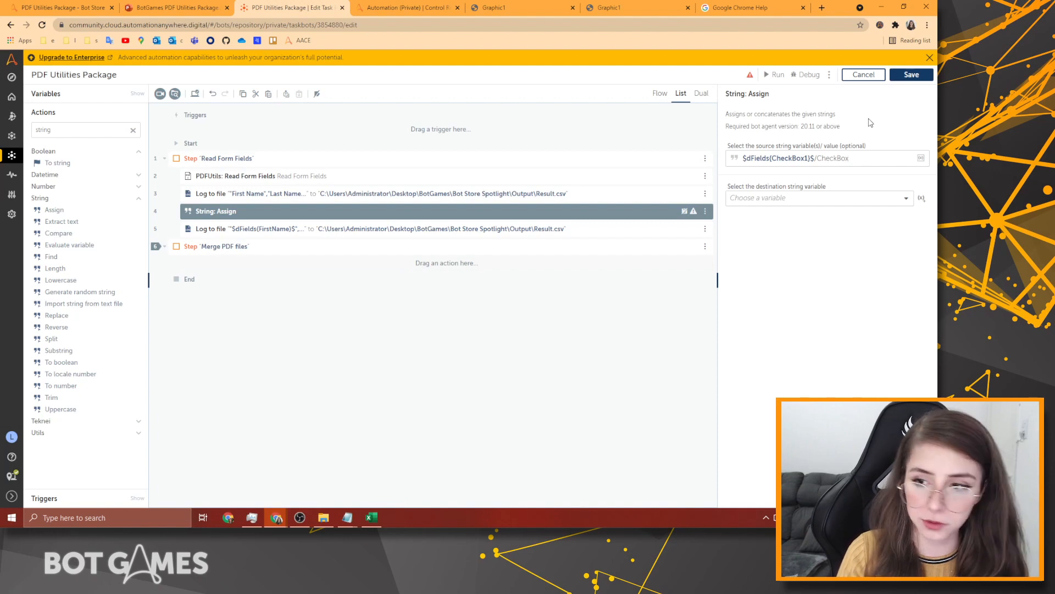
pyautogui.hotkey('ctrl', 'BackSpace')
pyautogui.press('F2')
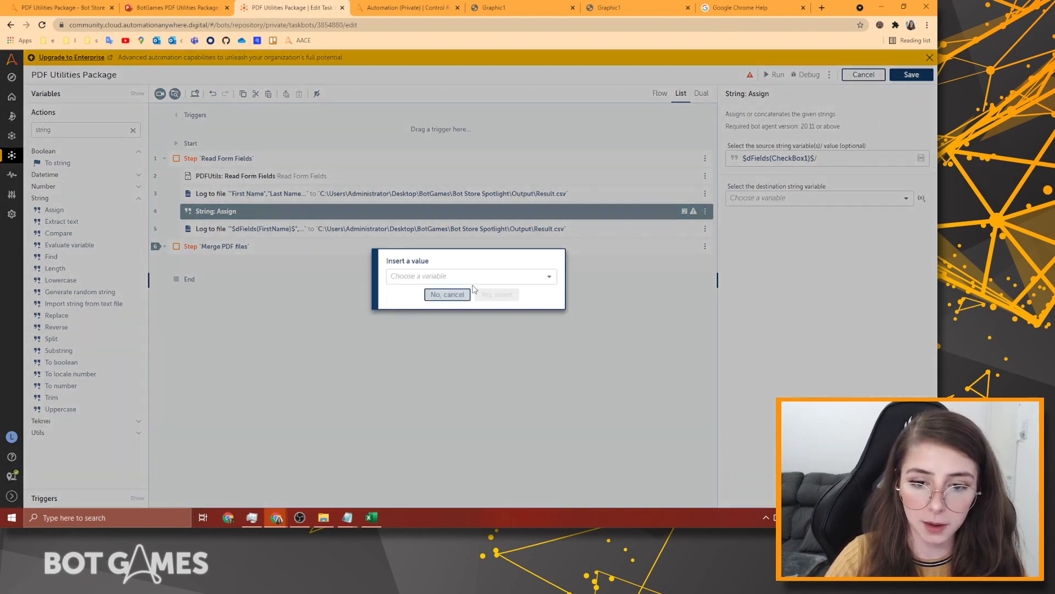
pyautogui.click(472, 280)
pyautogui.click(419, 345)
pyautogui.click(498, 291)
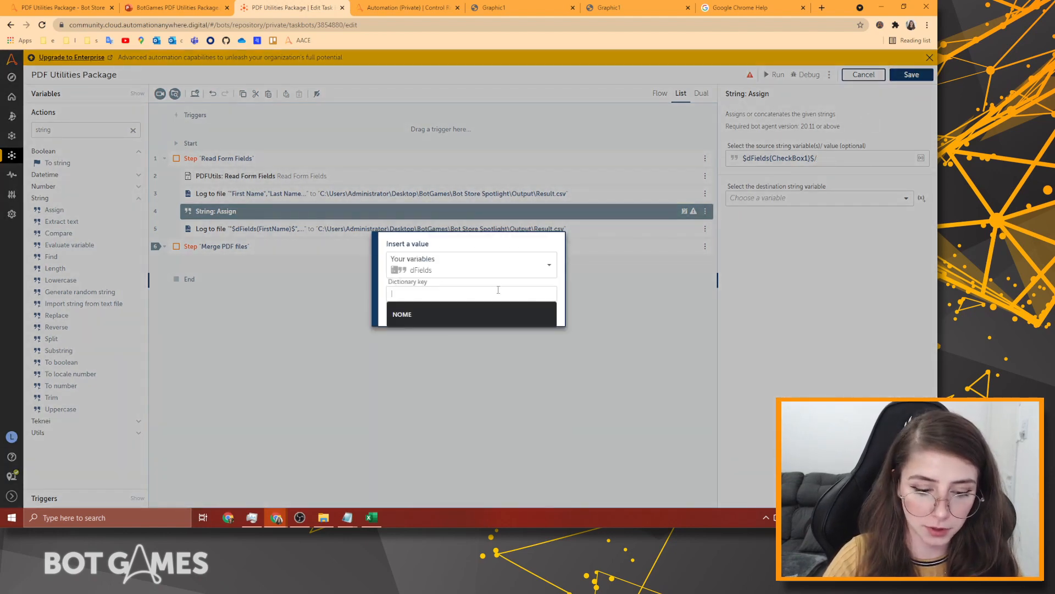
pyautogui.hotkey('ctrl', 'v')
pyautogui.write('2')
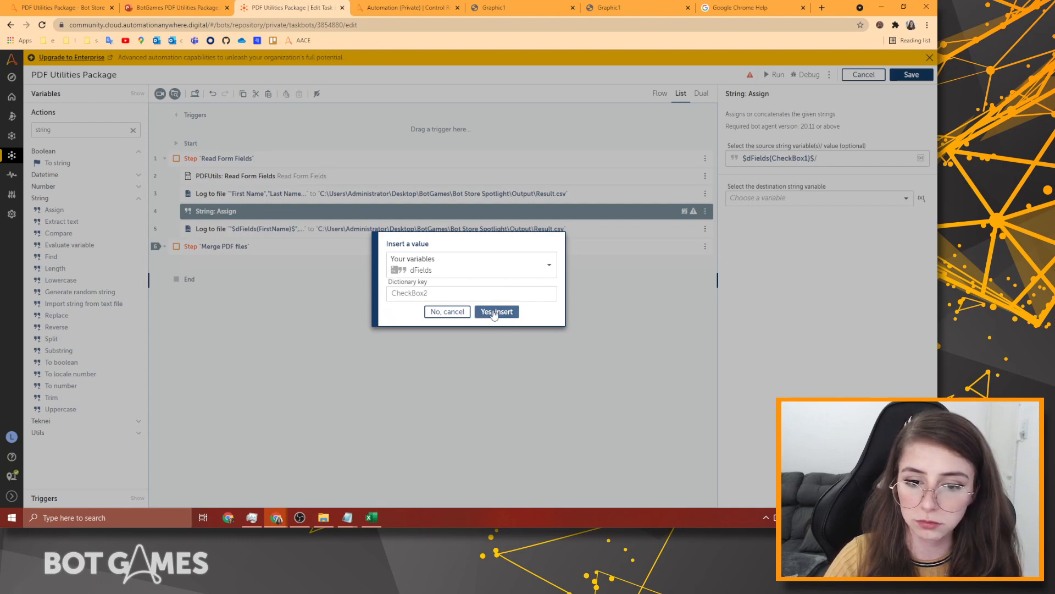
pyautogui.click(496, 311)
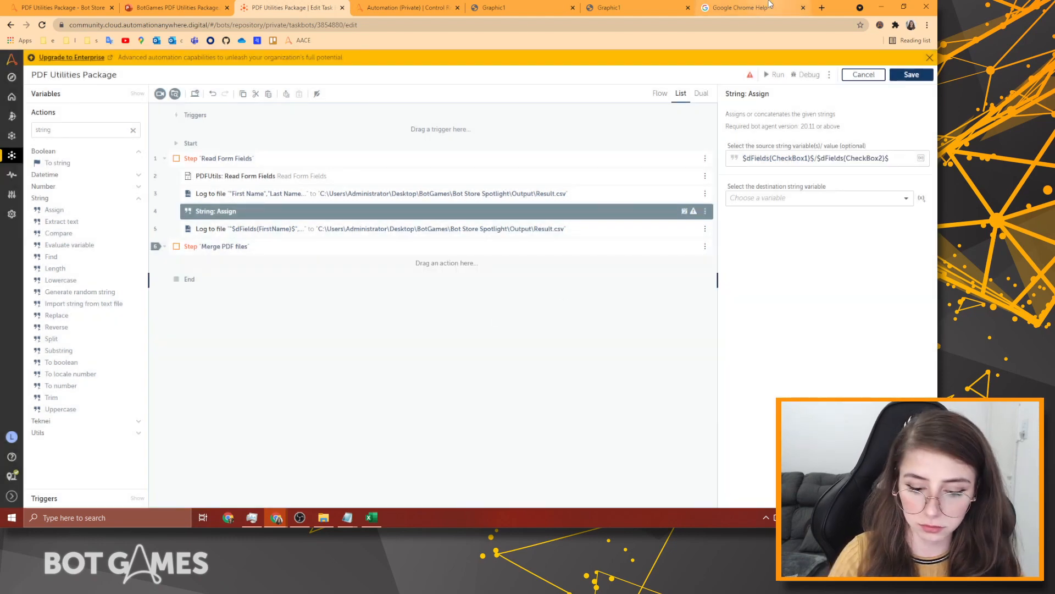
# Copy the CheckBox2 reference to add CheckBox3, CheckBox4 and CheckBox5, slash-separated.
pyautogui.hotkey('shift', 'Left')
pyautogui.hotkey('shift', 'Left')
pyautogui.hotkey('shift', 'Left')
pyautogui.hotkey('shift', 'Left')
pyautogui.hotkey('shift', 'Left')
pyautogui.hotkey('shift', 'Left')
pyautogui.hotkey('shift', 'Left')
pyautogui.hotkey('shift', 'Left')
pyautogui.hotkey('shift', 'Left')
pyautogui.hotkey('shift', 'Left')
pyautogui.hotkey('shift', 'Left')
pyautogui.hotkey('shift', 'Left')
pyautogui.hotkey('shift', 'Left')
pyautogui.hotkey('shift', 'Left')
pyautogui.hotkey('shift', 'Left')
pyautogui.hotkey('shift', 'Left')
pyautogui.hotkey('shift', 'Left')
pyautogui.hotkey('shift', 'Left')
pyautogui.hotkey('shift', 'Left')
pyautogui.hotkey('shift', 'Left')
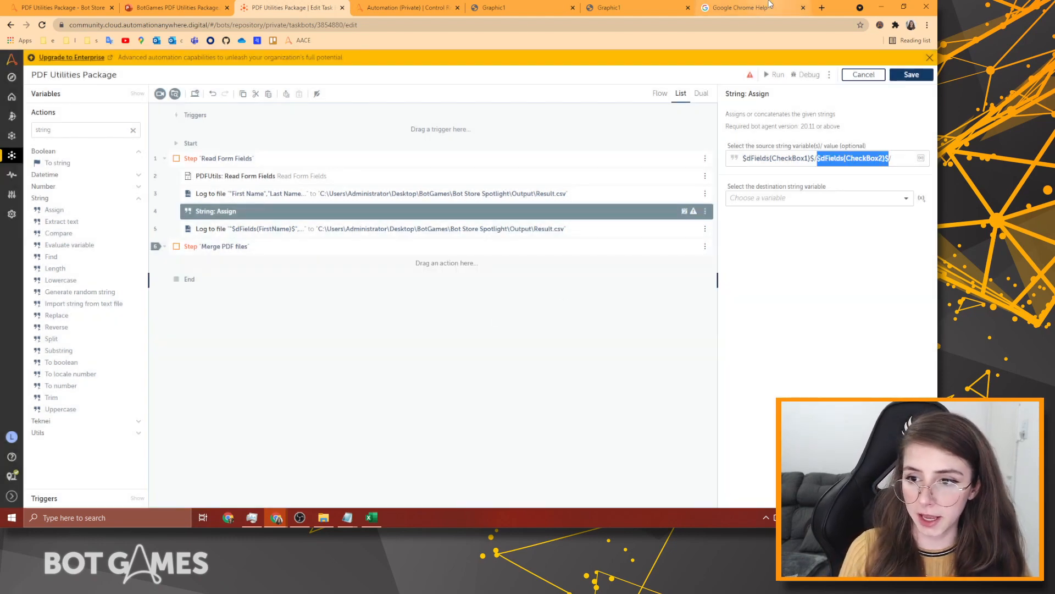
pyautogui.hotkey('ctrl', 'c')
pyautogui.press('End')
pyautogui.hotkey('ctrl', 'v')
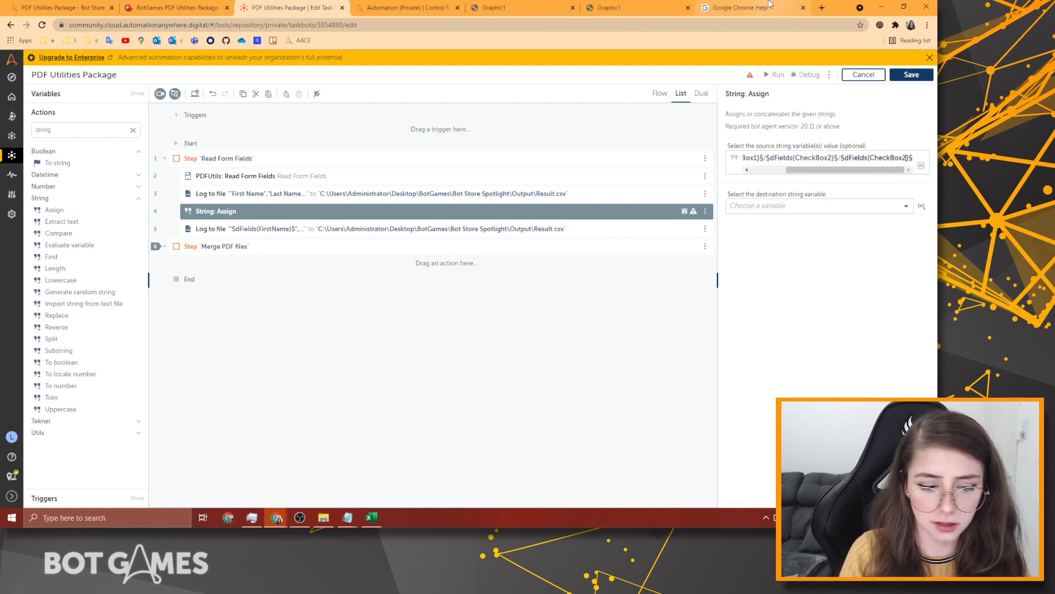
pyautogui.press('BackSpace')
pyautogui.write('3')
pyautogui.press('End')
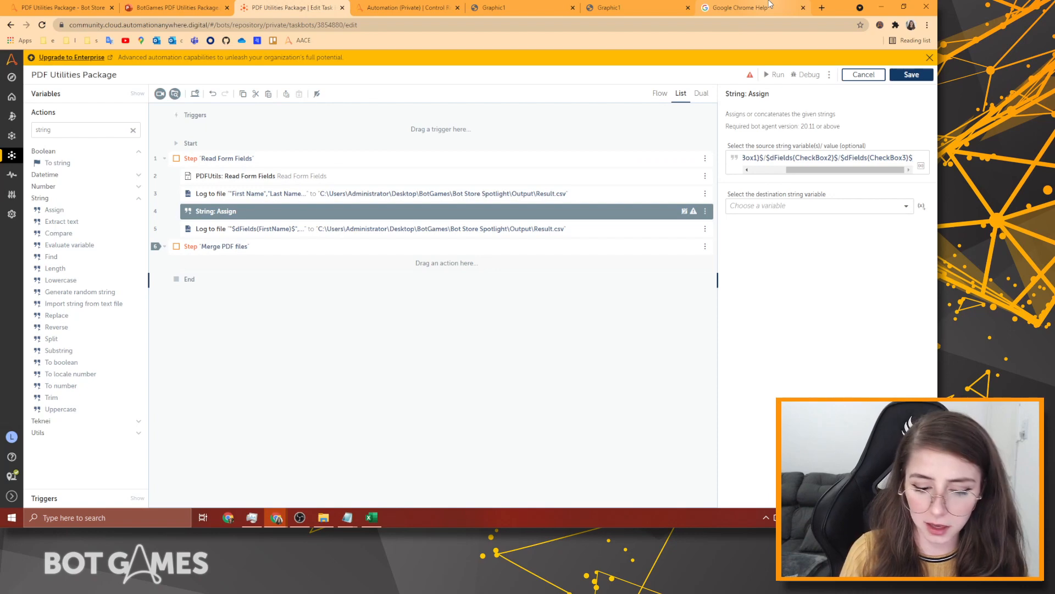
pyautogui.hotkey('ctrl', 'v')
pyautogui.press('End')
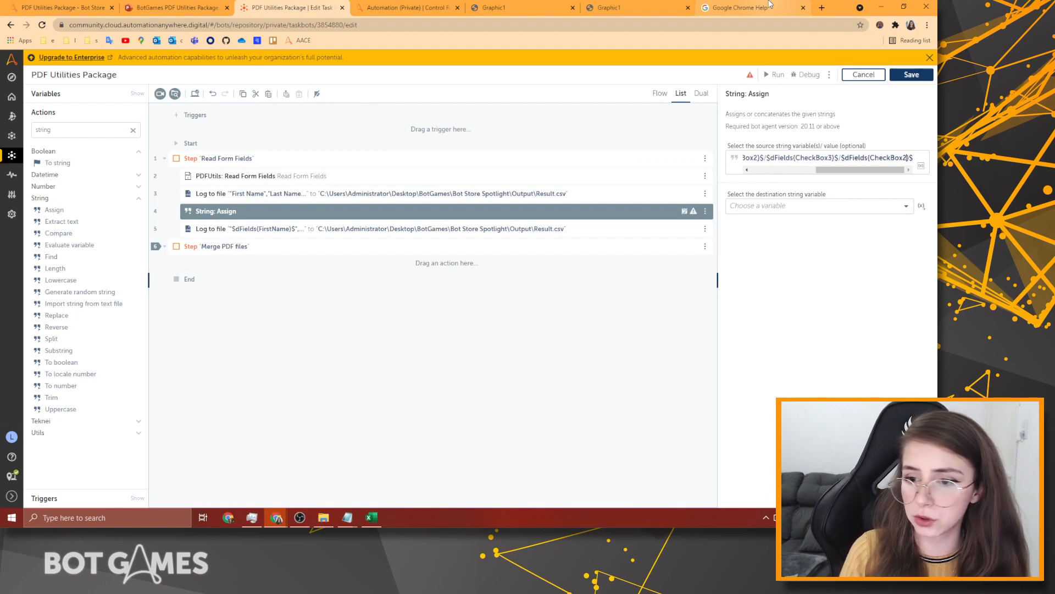
pyautogui.press('BackSpace')
pyautogui.write('3')
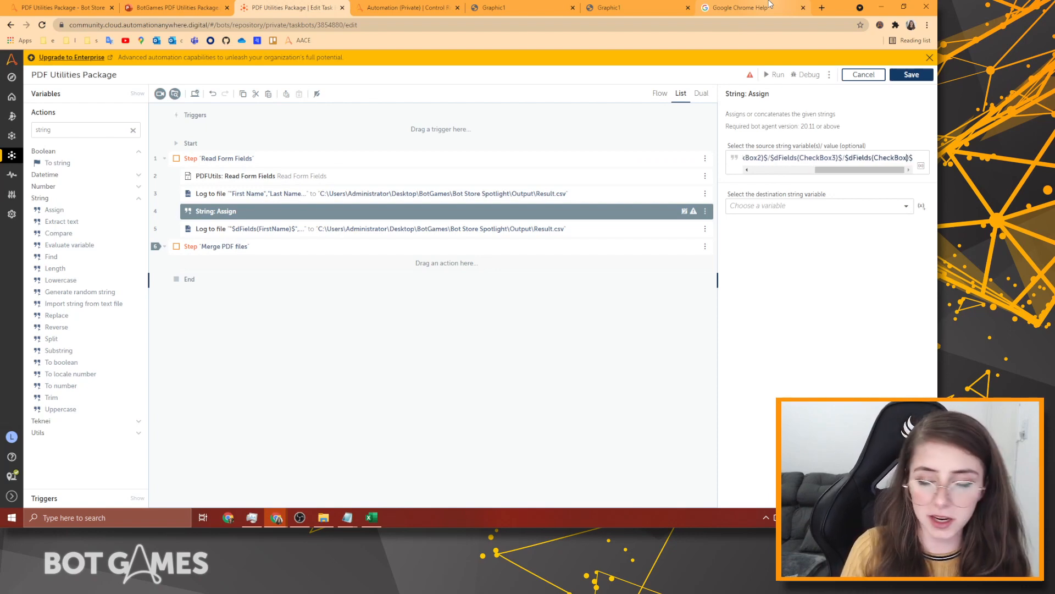
pyautogui.write('4')
pyautogui.write('$')
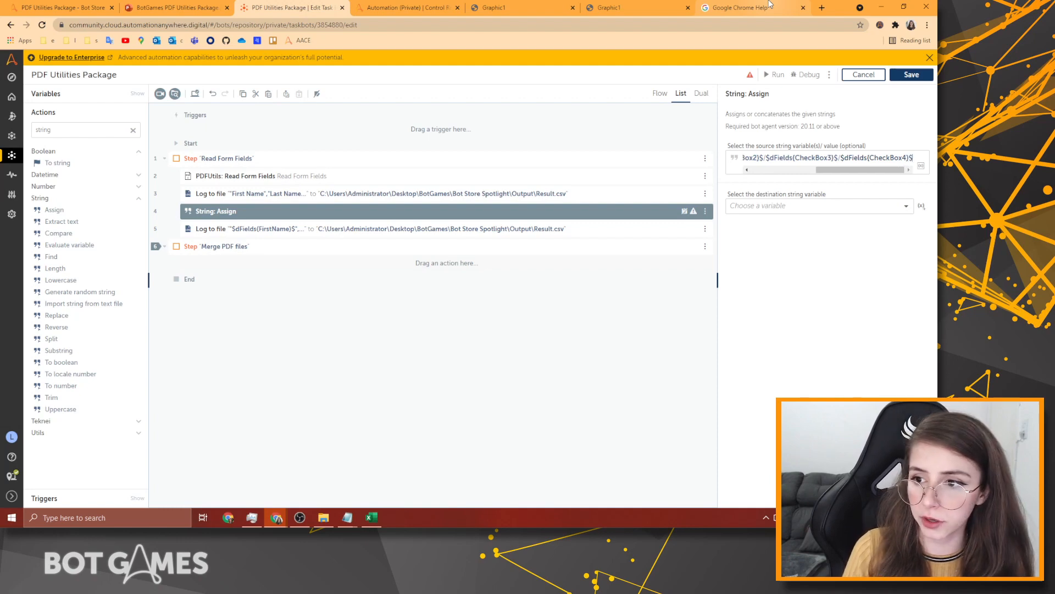
pyautogui.write('/')
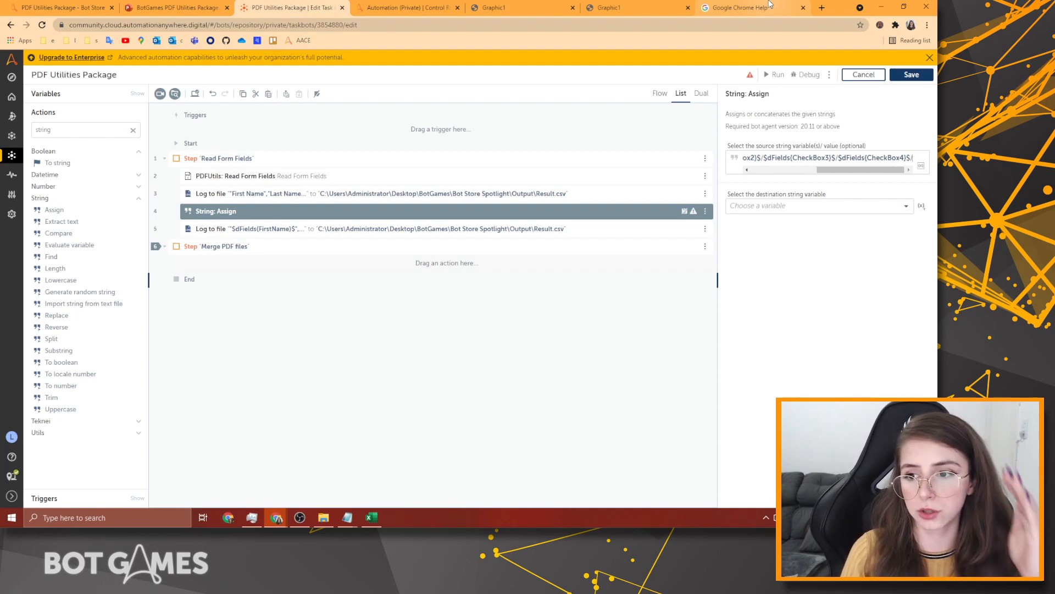
pyautogui.hotkey('ctrl', 'v')
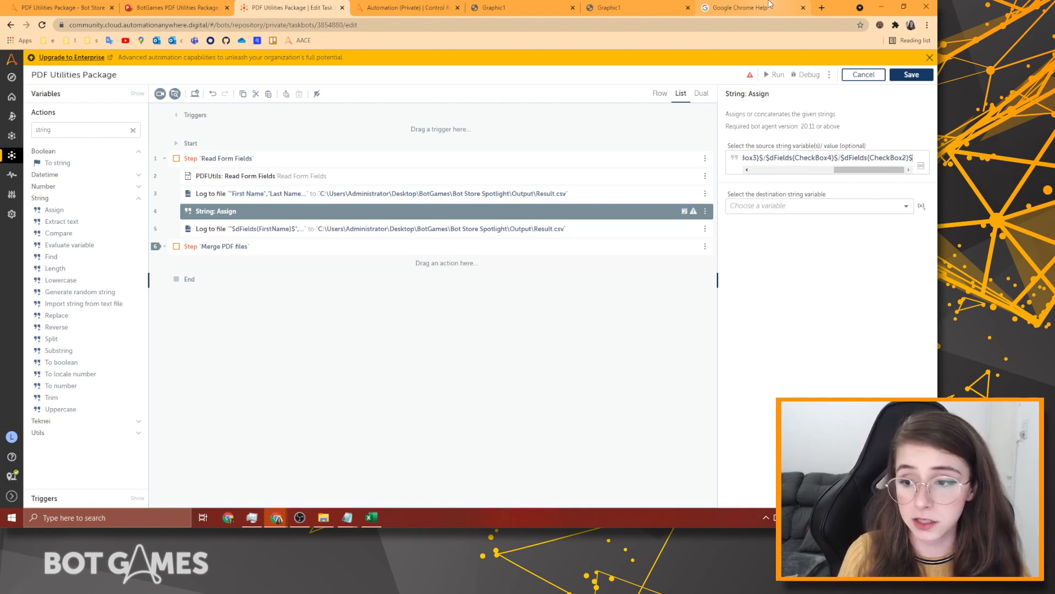
pyautogui.press('BackSpace')
pyautogui.write('5')
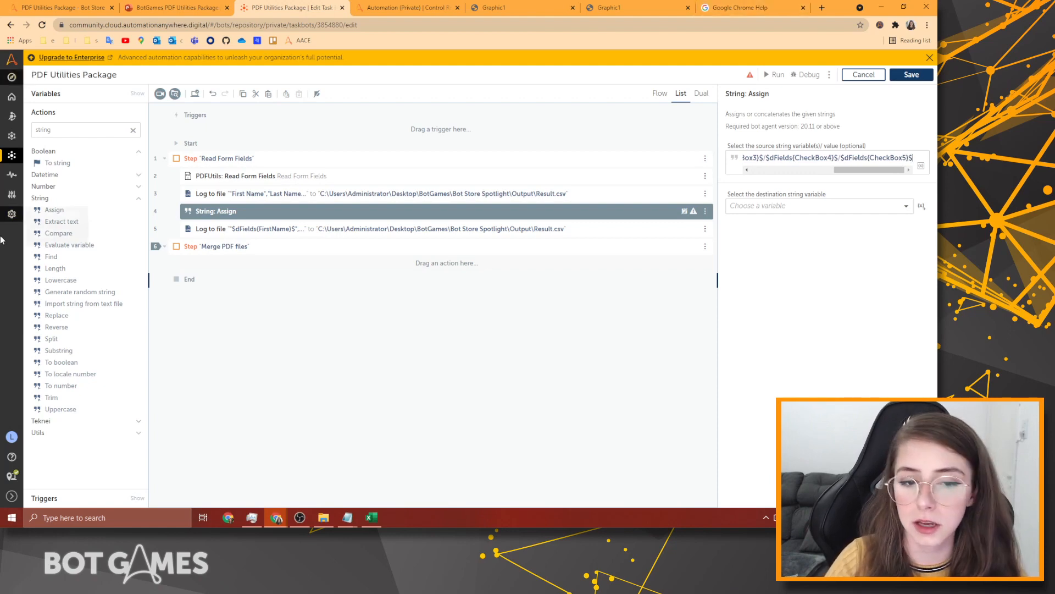
# Commit the source value, reopen the Assign settings and open the destination variable list.
pyautogui.click(245, 246)
pyautogui.click(278, 213)
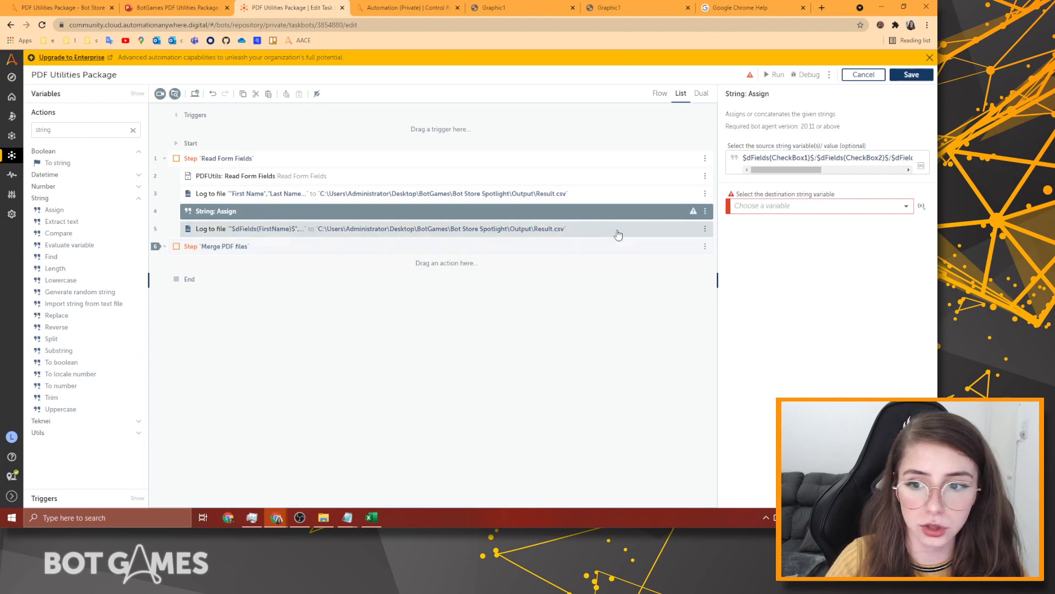
pyautogui.moveTo(831, 158); pyautogui.dragTo(810, 182)
pyautogui.click(824, 164)
pyautogui.click(845, 204)
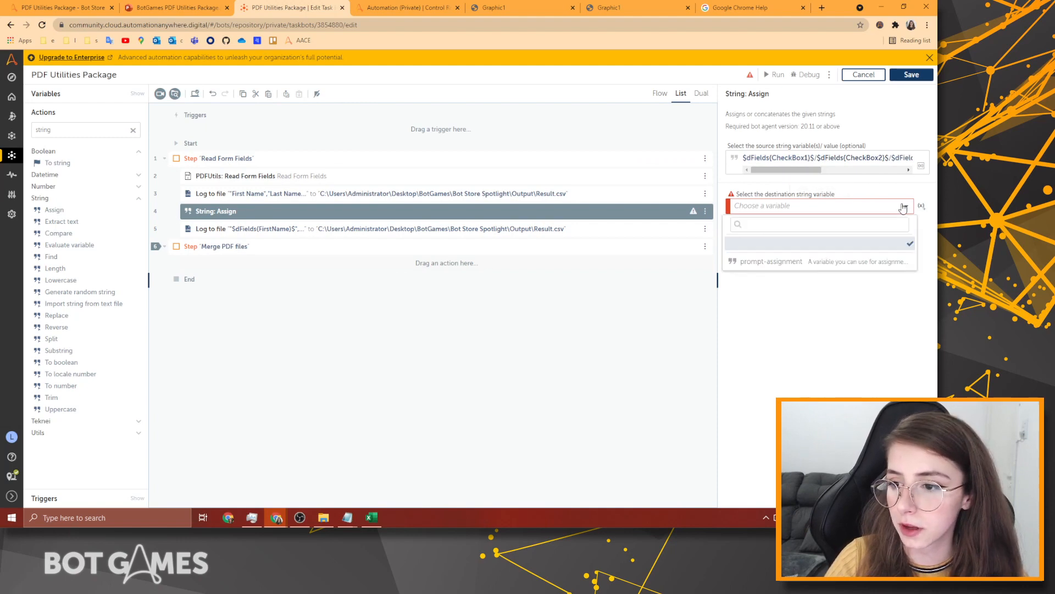
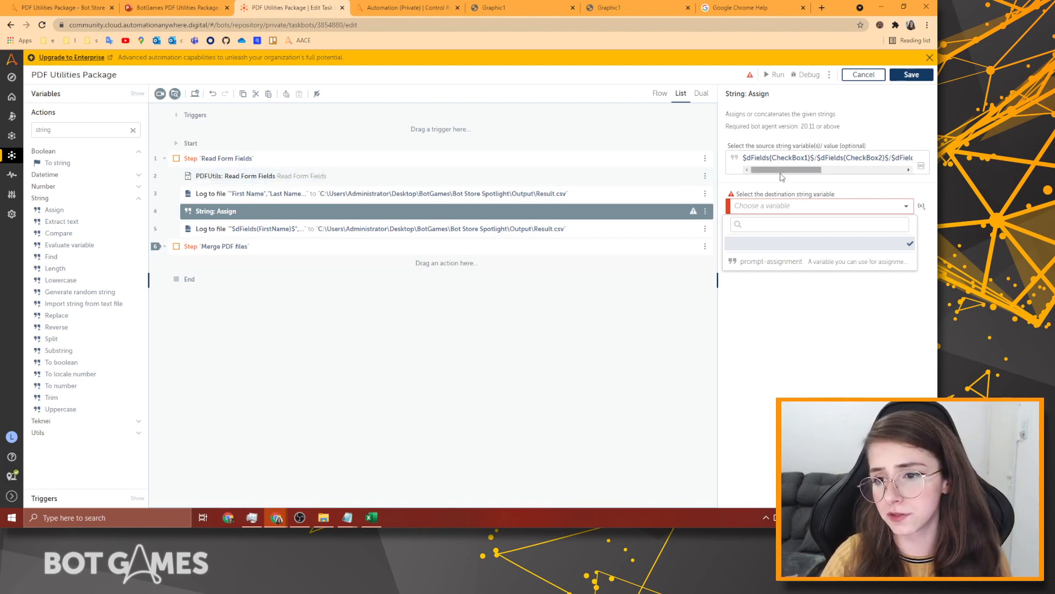
# Create a new variable sInterests and set it as the String: Assign destination.
pyautogui.moveTo(785, 169); pyautogui.dragTo(896, 170)
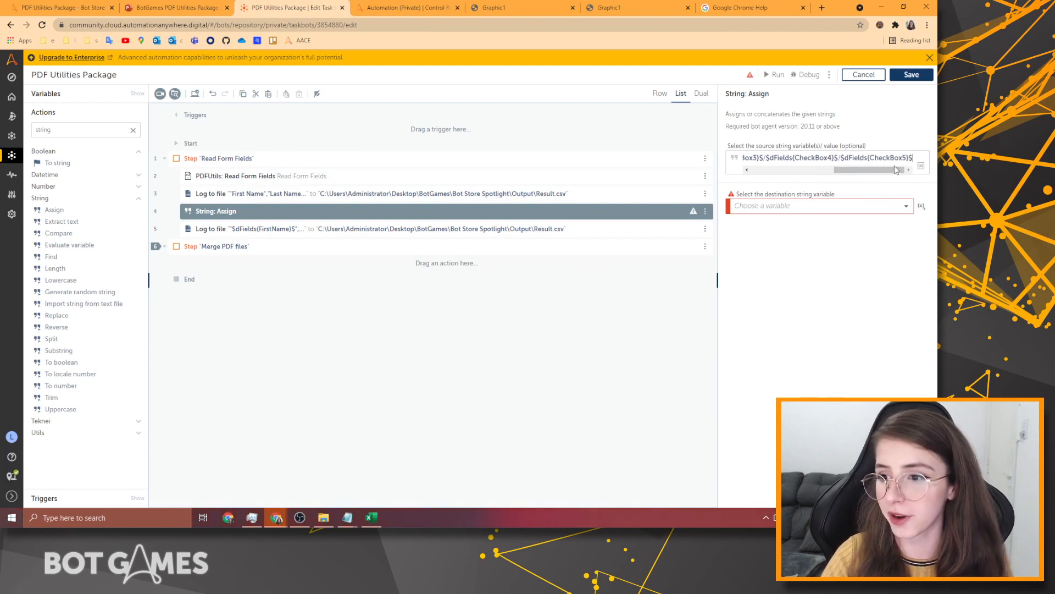
pyautogui.click(843, 214)
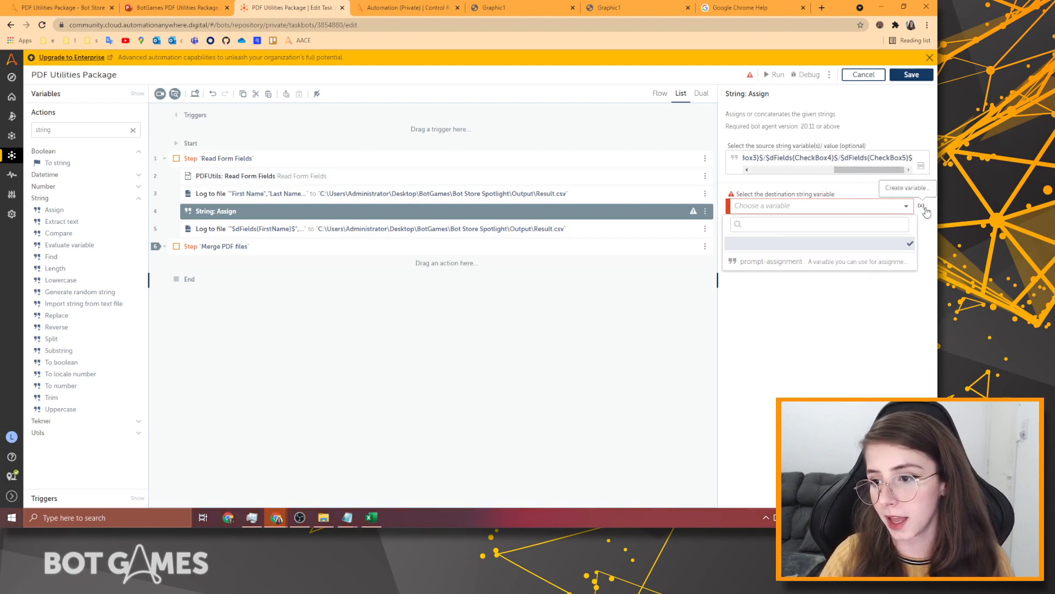
pyautogui.click(922, 206)
pyautogui.click(373, 261)
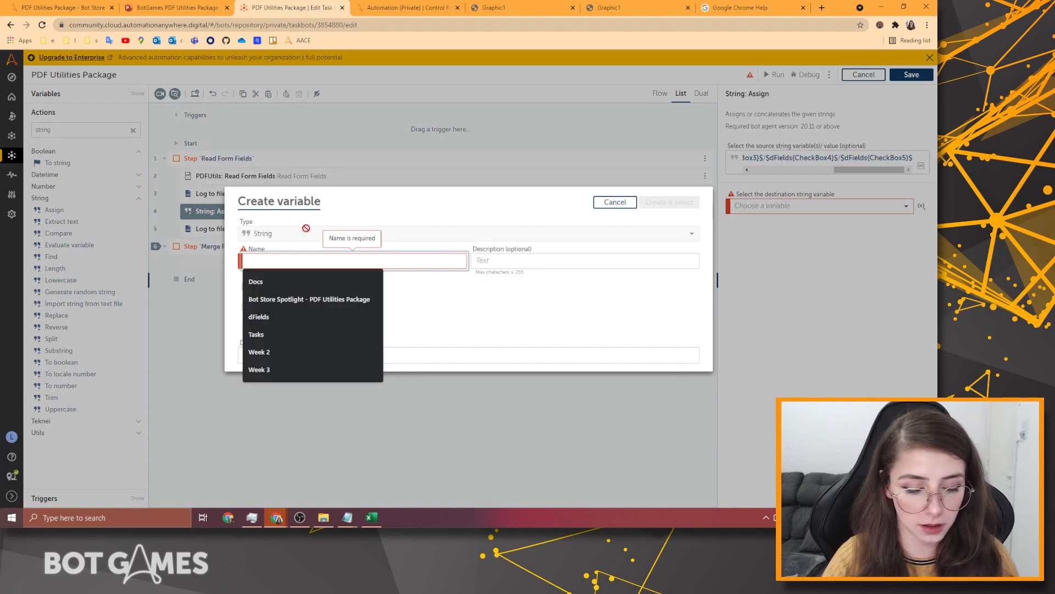
pyautogui.write('s')
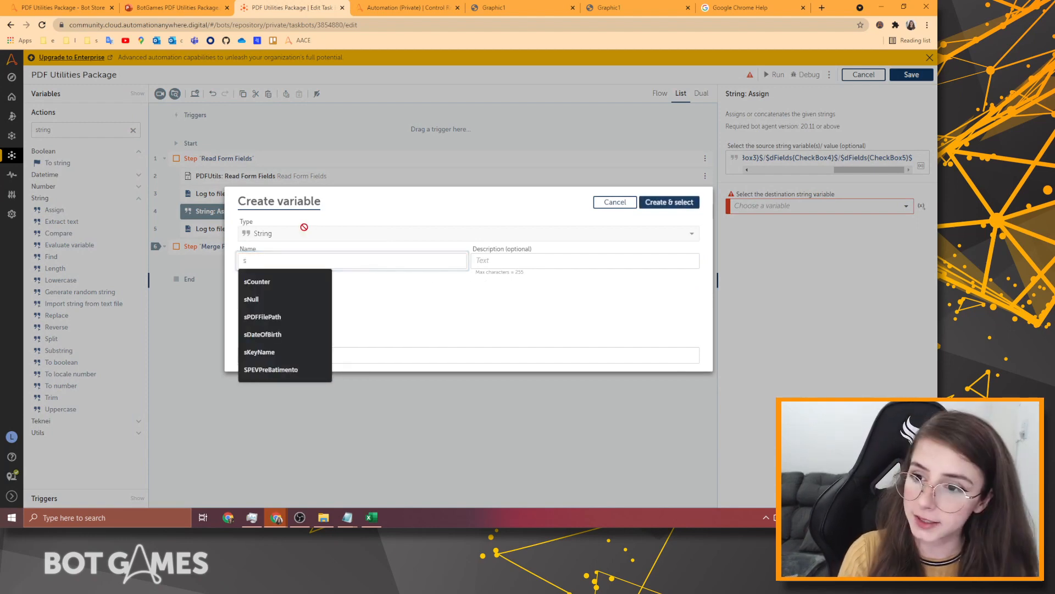
pyautogui.write('Interest')
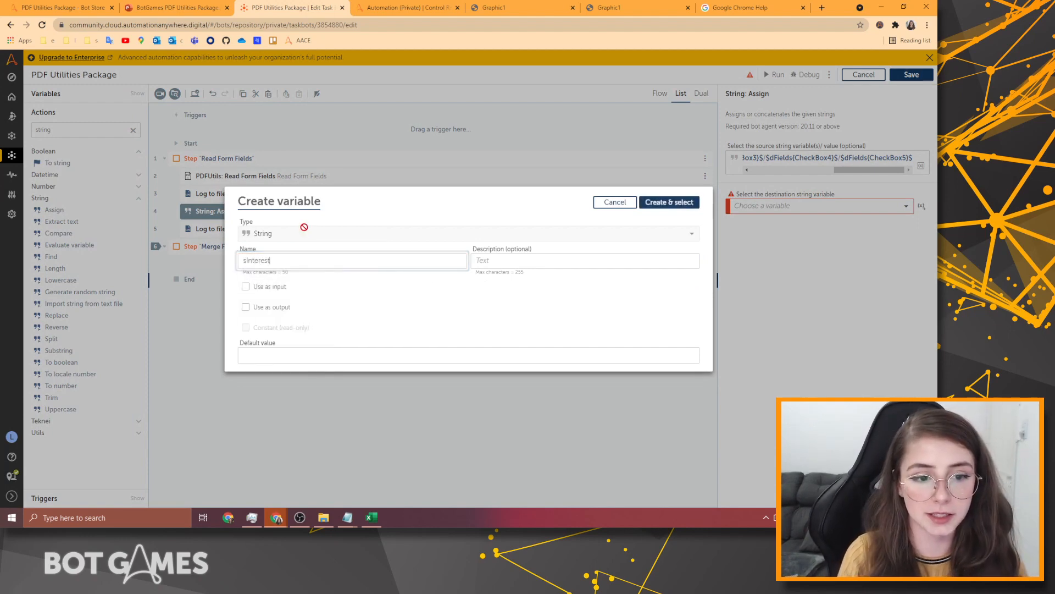
pyautogui.write('s')
pyautogui.click(669, 202)
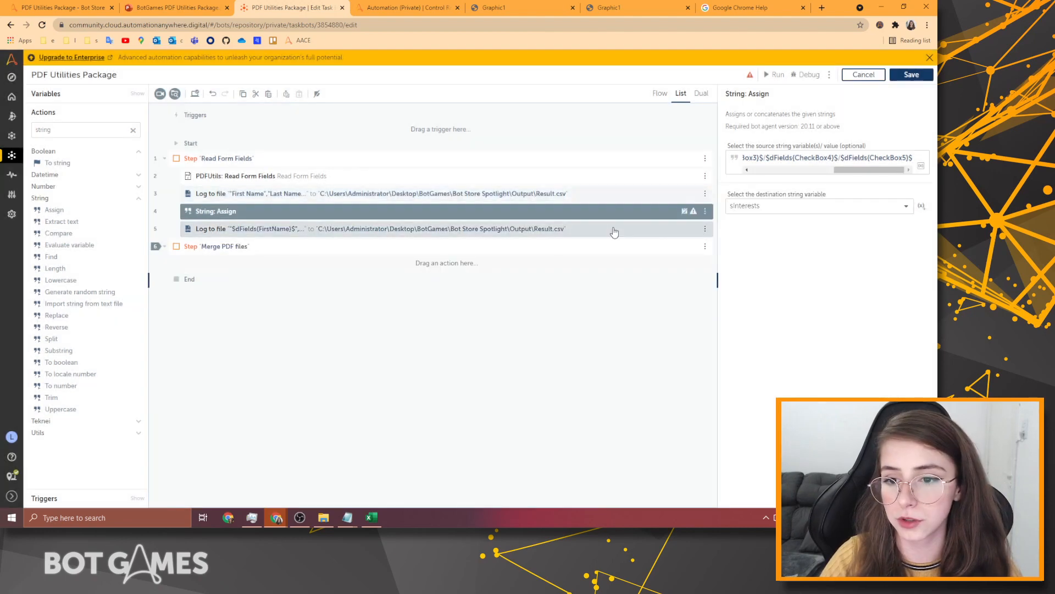
pyautogui.click(520, 196)
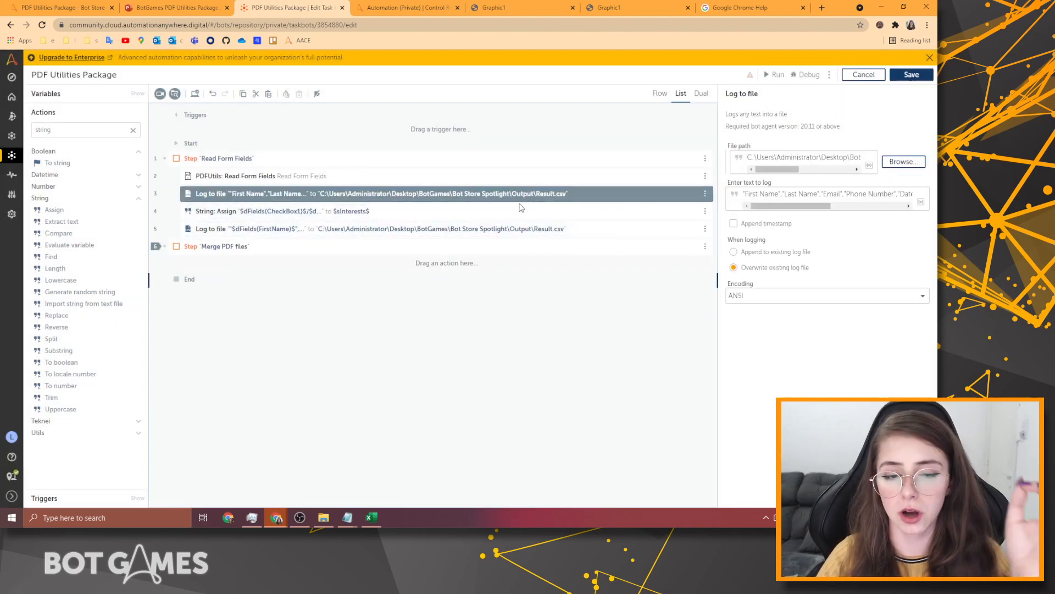
# Insert $sInterests$ after the year field in the second Log to file text and delete the News Frequency placeholder.
pyautogui.click(552, 213)
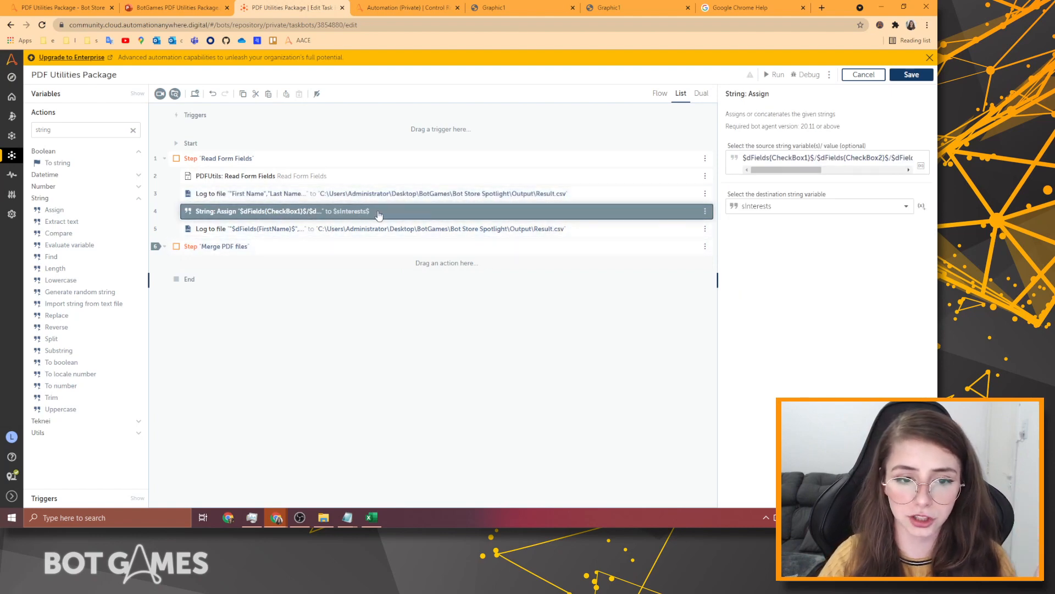
pyautogui.click(566, 230)
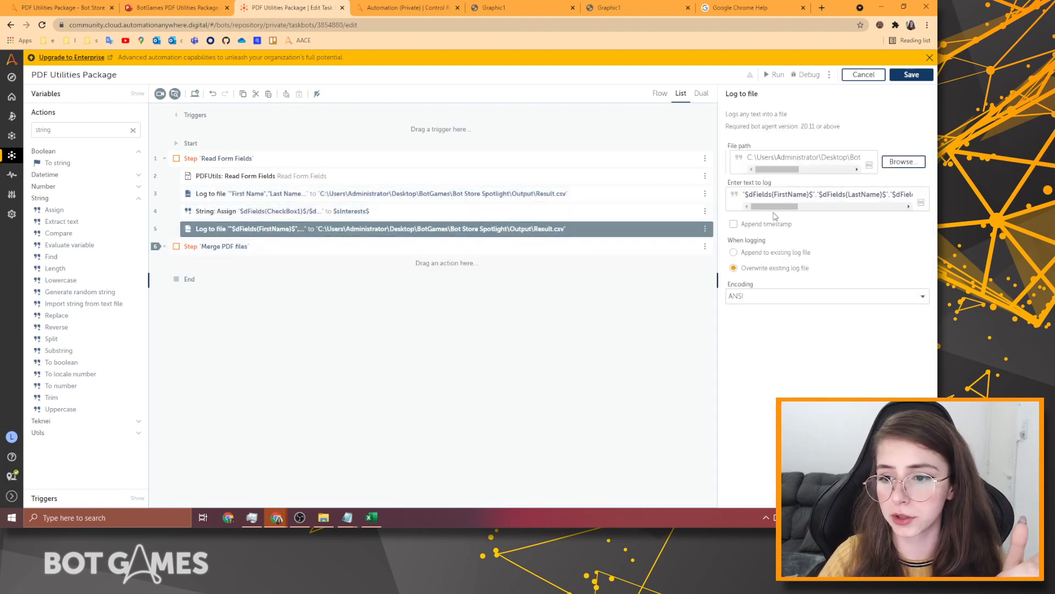
pyautogui.moveTo(775, 207); pyautogui.dragTo(882, 218)
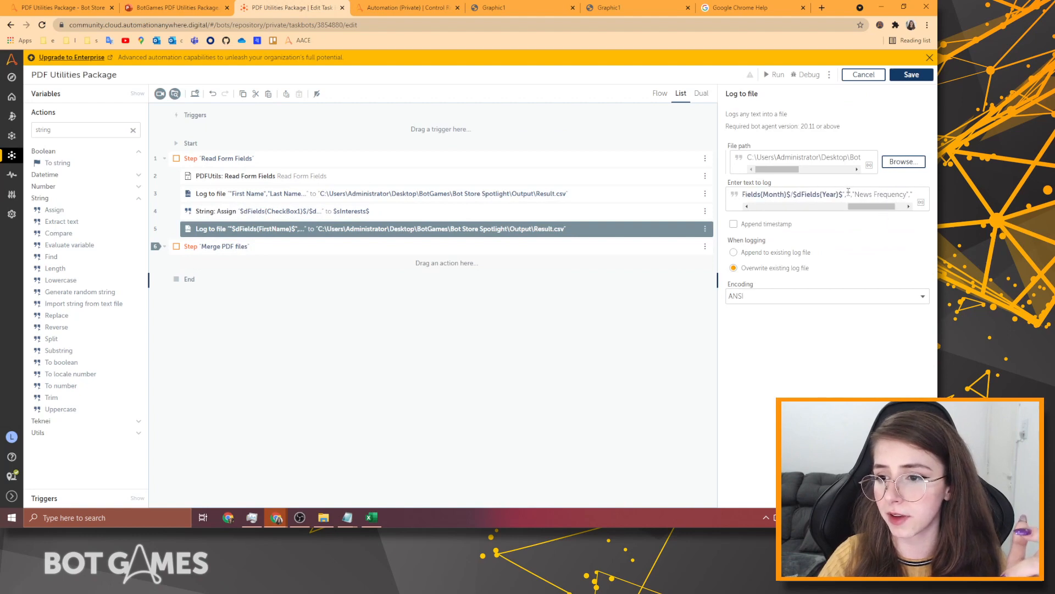
pyautogui.press('F2')
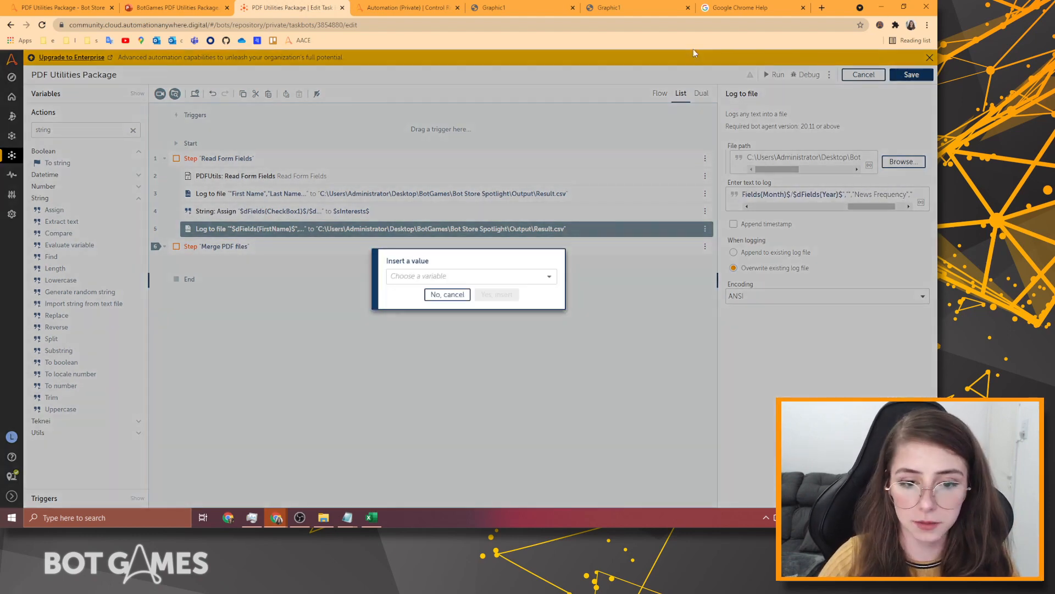
pyautogui.click(536, 280)
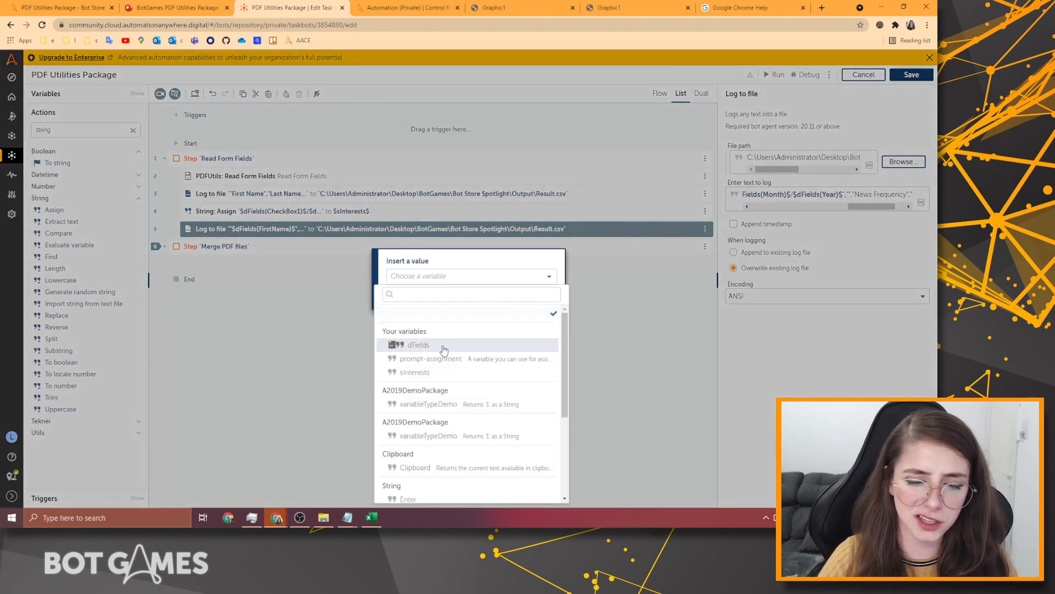
pyautogui.click(446, 372)
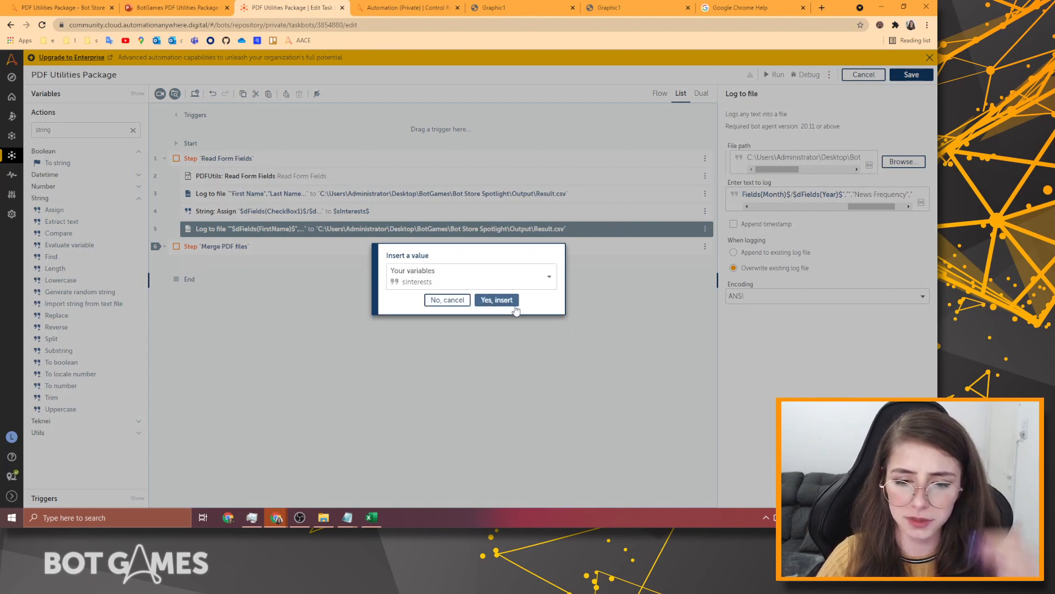
pyautogui.click(496, 300)
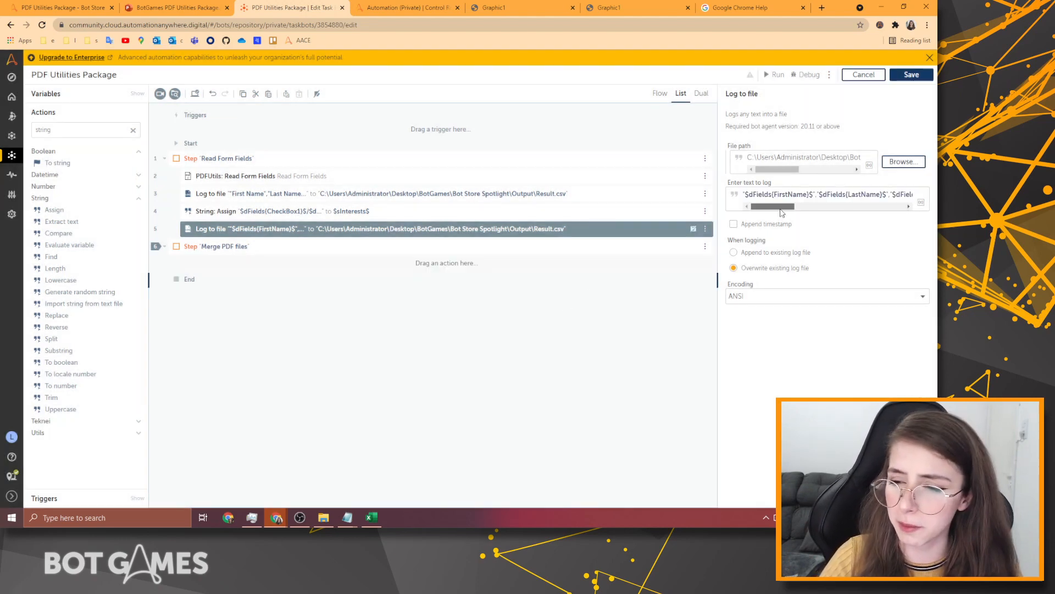
pyautogui.moveTo(785, 206); pyautogui.dragTo(822, 194)
pyautogui.press('BackSpace')
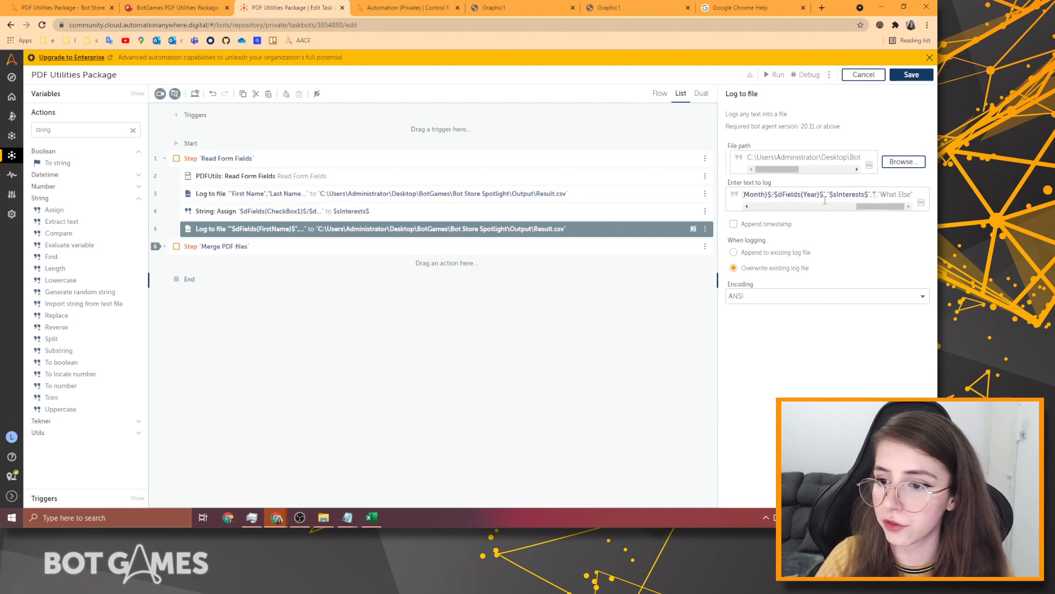
# Confirm in the Notepad key-value notes that Group1 holds 'Twice a Month'.
pyautogui.moveTo(347, 517)
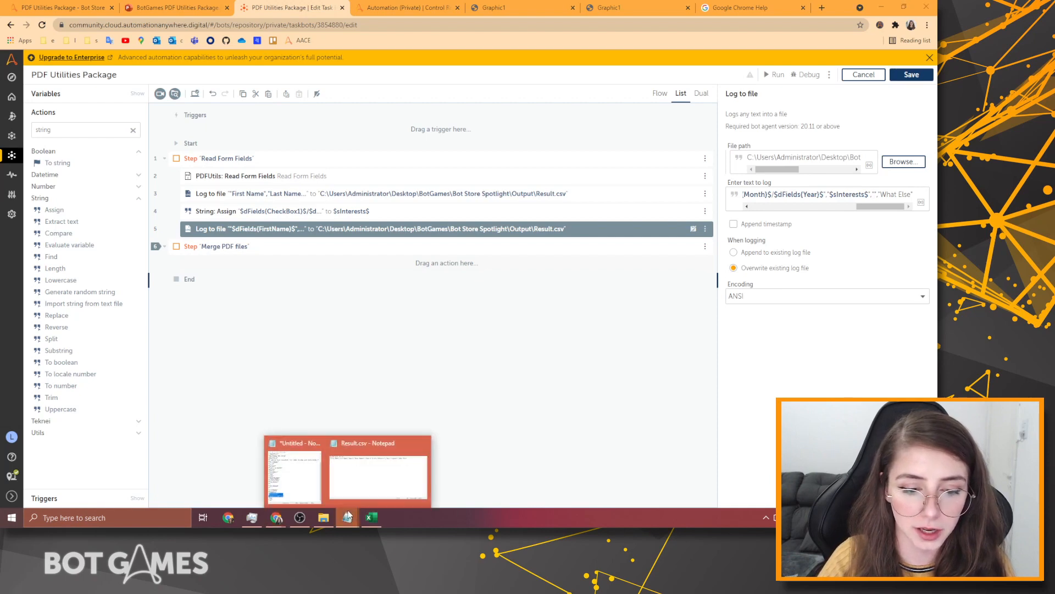
pyautogui.click(365, 442)
pyautogui.click(295, 341)
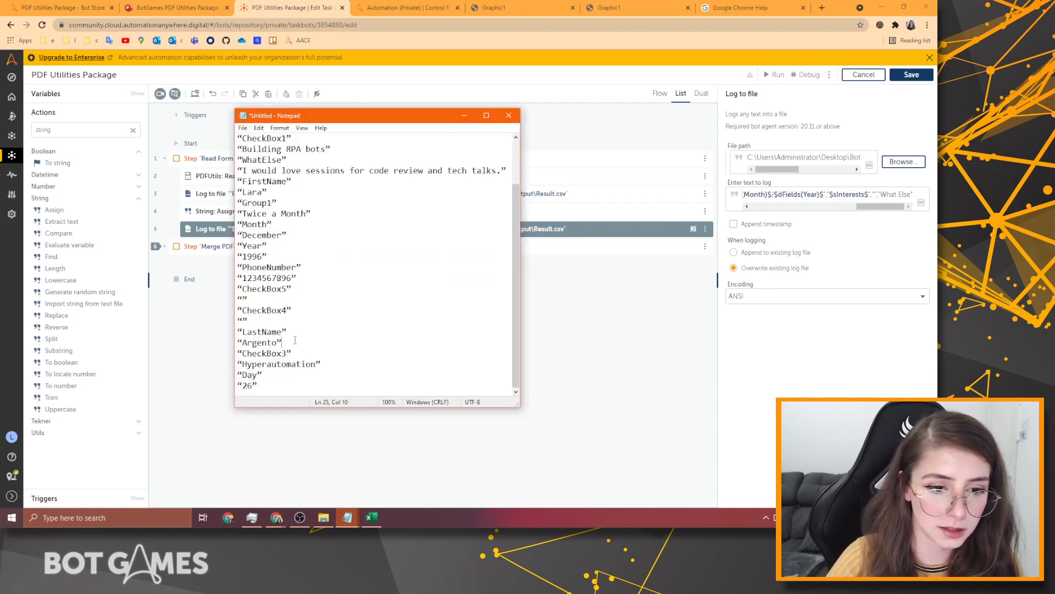
pyautogui.scroll(2, 262, 325)
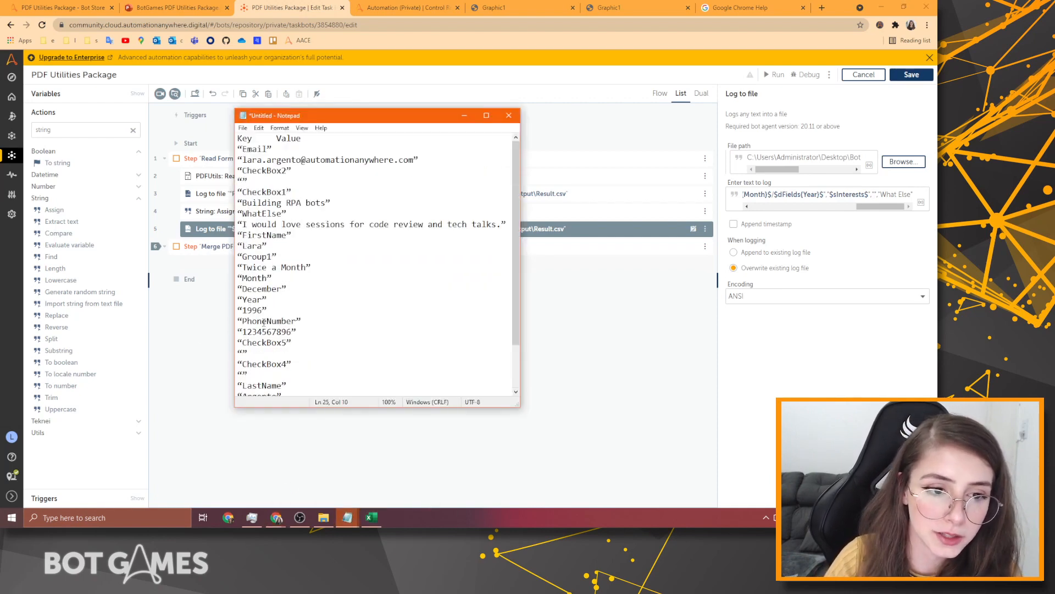
pyautogui.moveTo(276, 256); pyautogui.dragTo(238, 257)
pyautogui.moveTo(319, 269); pyautogui.dragTo(238, 269)
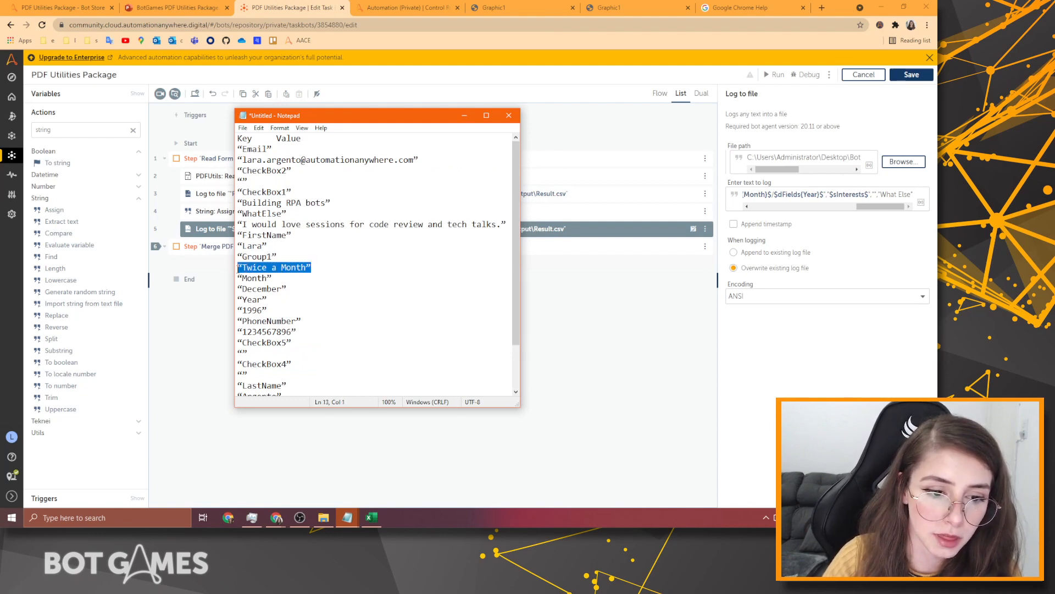
pyautogui.scroll(-2, 299, 274)
pyautogui.scroll(2, 298, 275)
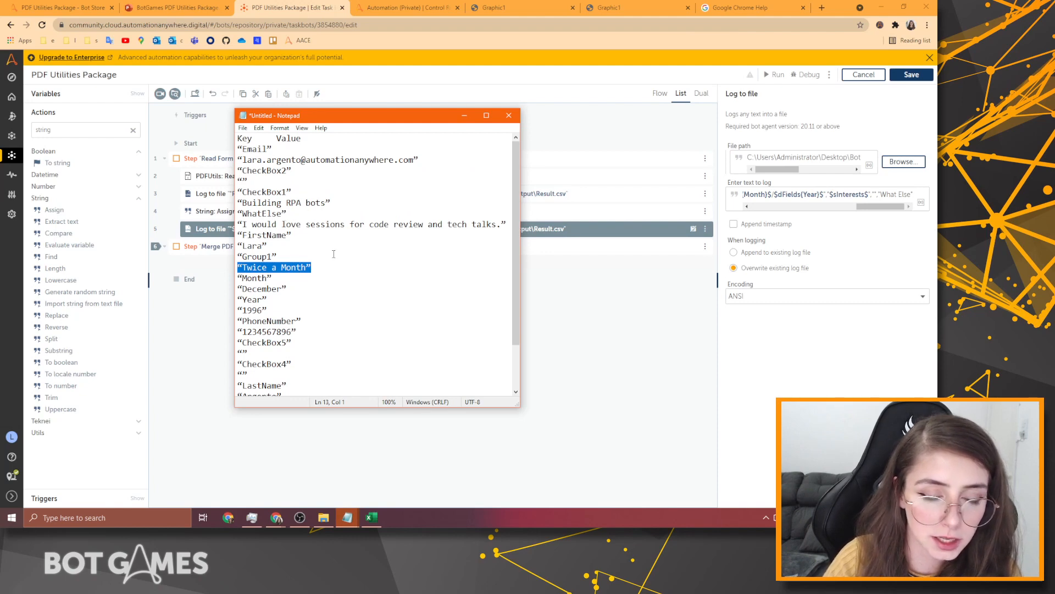
pyautogui.click(465, 116)
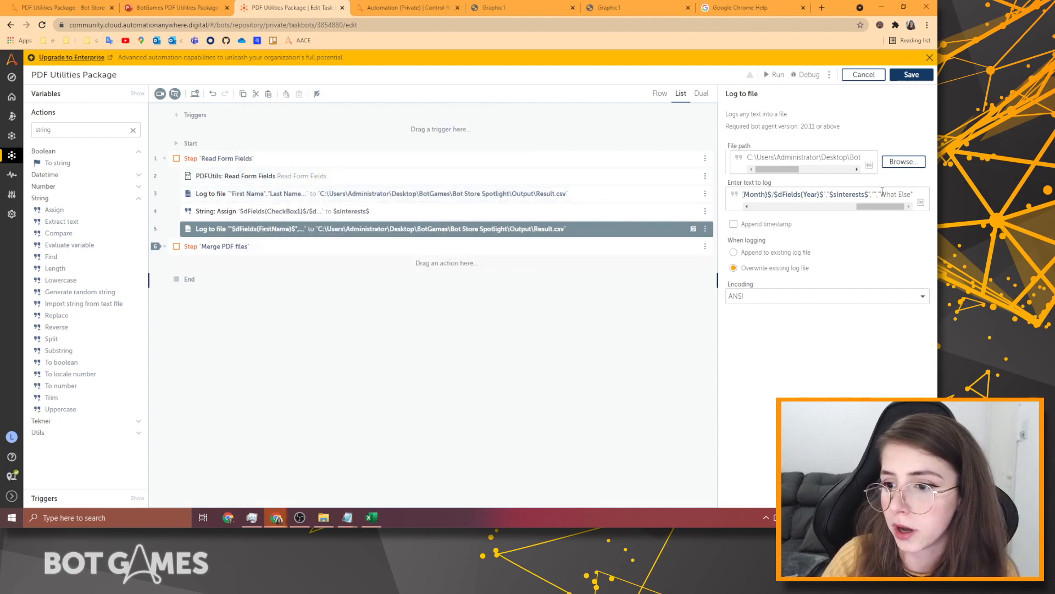
# Start inserting a dFields value into the log text with dictionary key Group1.
pyautogui.click(869, 165)
pyautogui.click(479, 276)
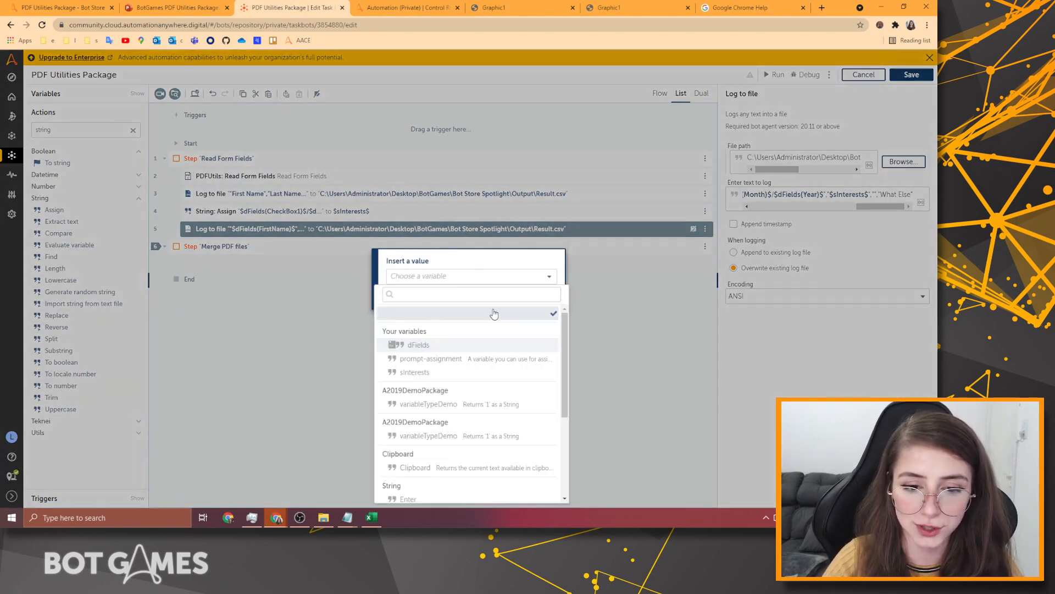
pyautogui.click(412, 345)
pyautogui.click(479, 294)
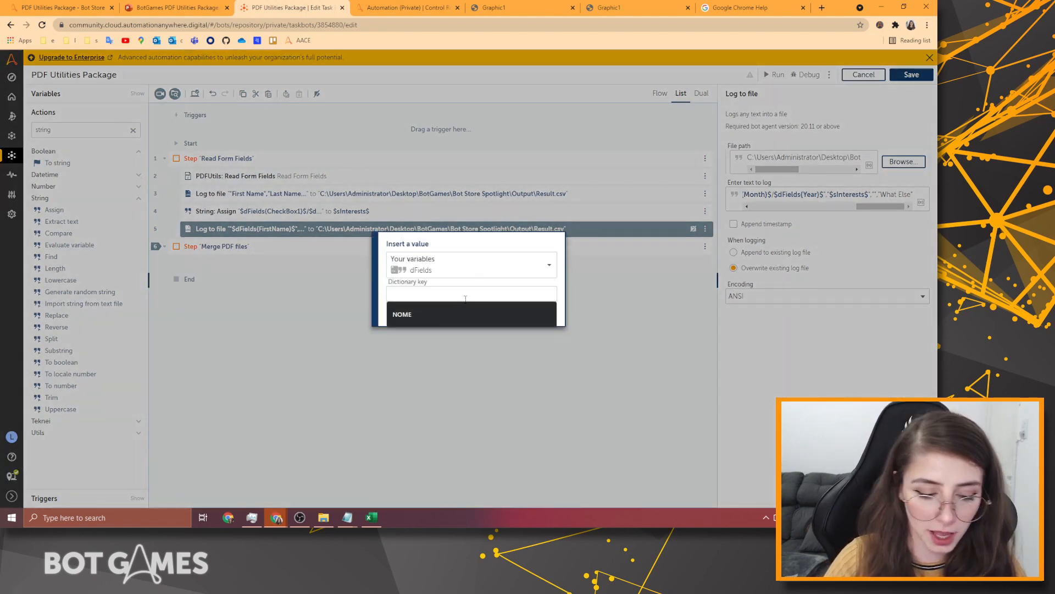
pyautogui.write('Group1')
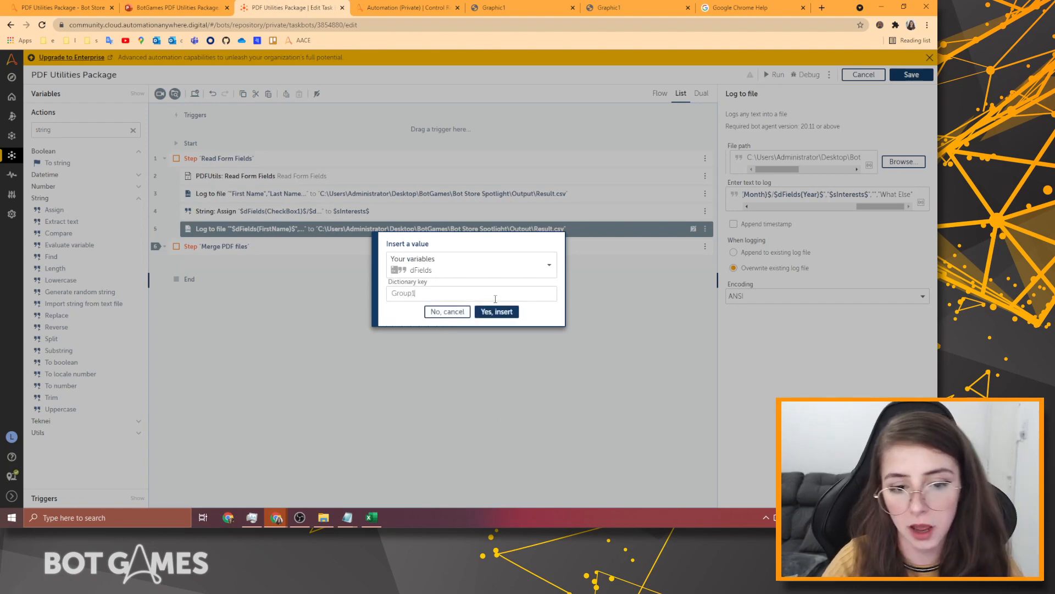
pyautogui.click(495, 8)
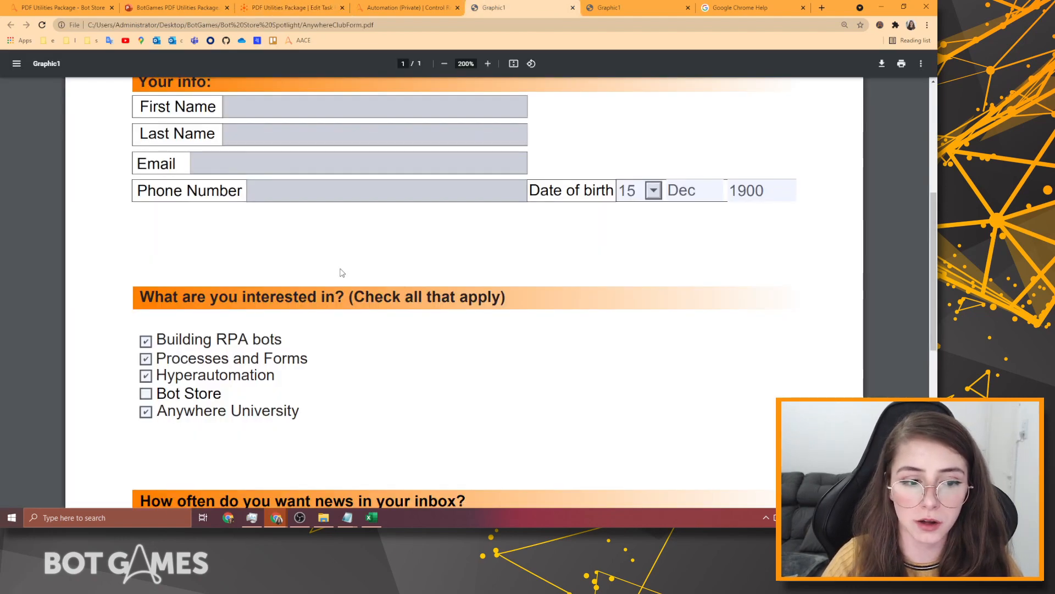
# Scroll the PDF form to the 'How often' news-frequency options, then return to the bot editor.
pyautogui.scroll(-5, 342, 273)
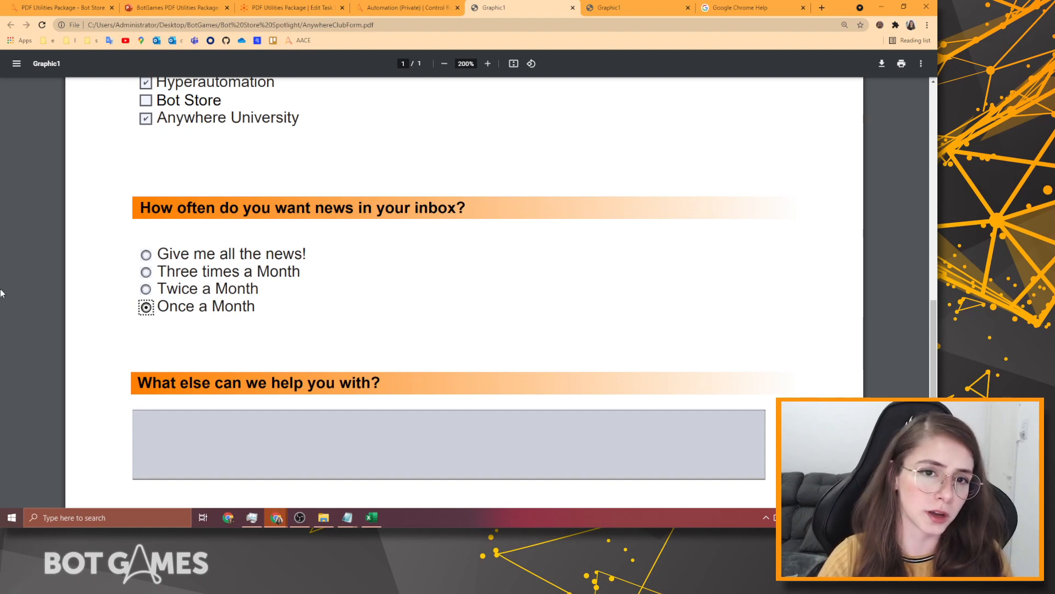
pyautogui.click(311, 4)
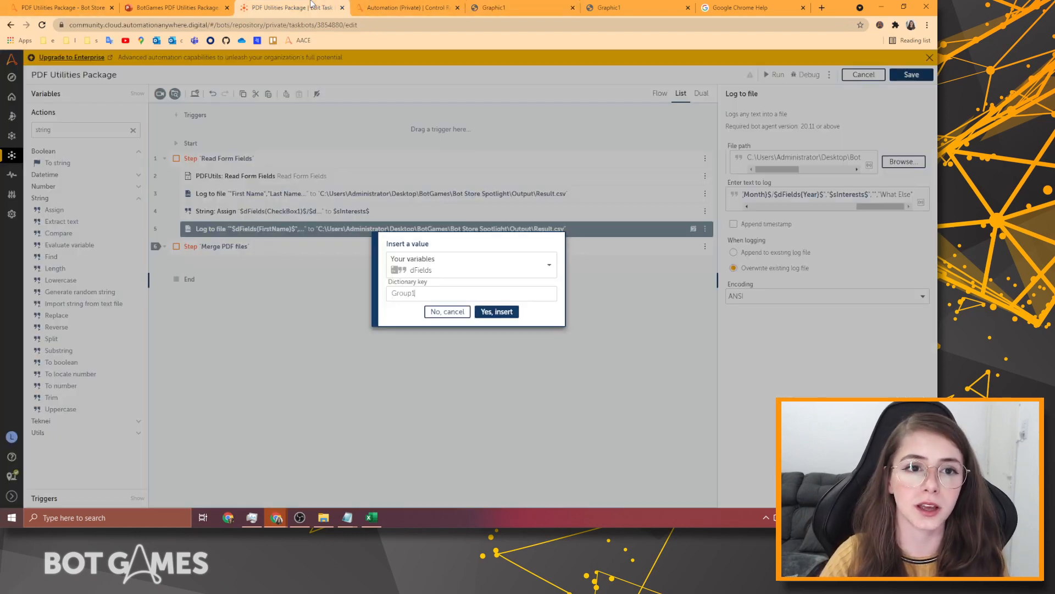
# Insert $dFields{Group1}$ into the log text and delete the What Else placeholder.
pyautogui.click(496, 312)
pyautogui.moveTo(772, 207); pyautogui.dragTo(907, 194)
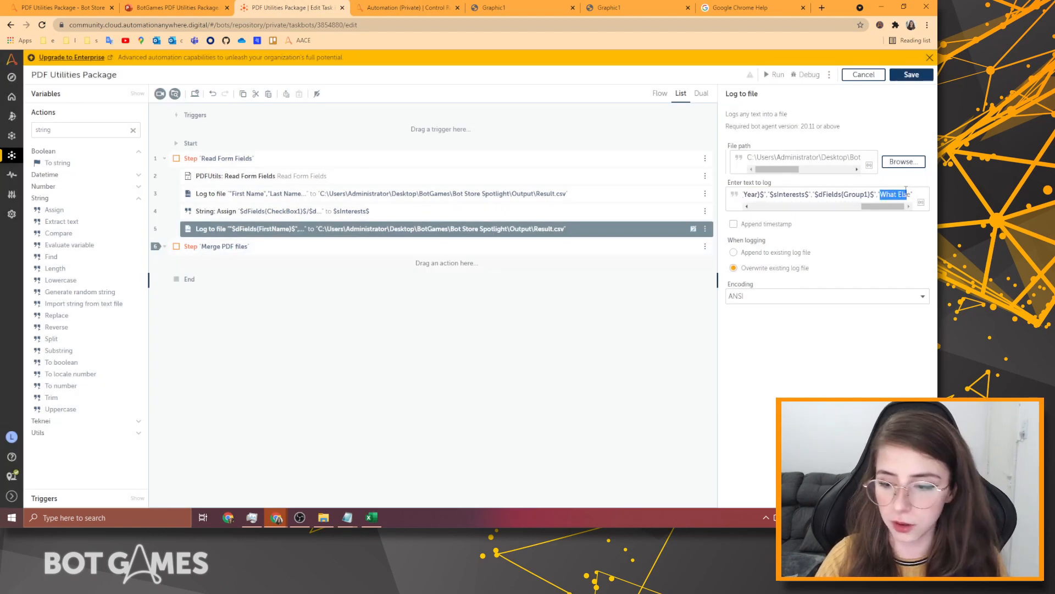
pyautogui.press('BackSpace')
# Look up the WhatElse key in the Notepad key-value notes.
pyautogui.moveTo(356, 516)
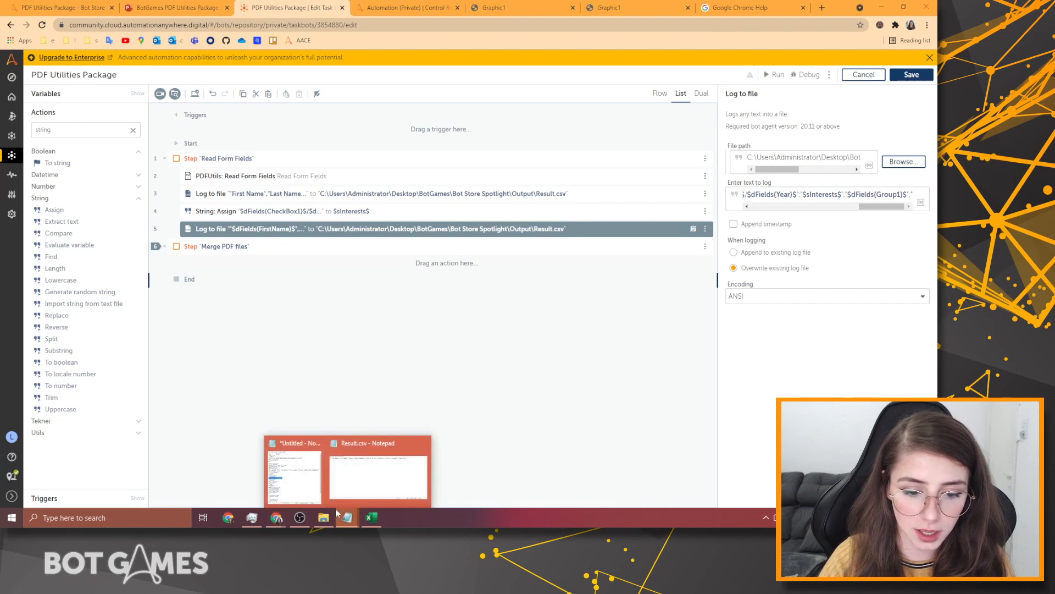
pyautogui.click(297, 473)
pyautogui.scroll(-2, 299, 249)
pyautogui.scroll(2, 299, 249)
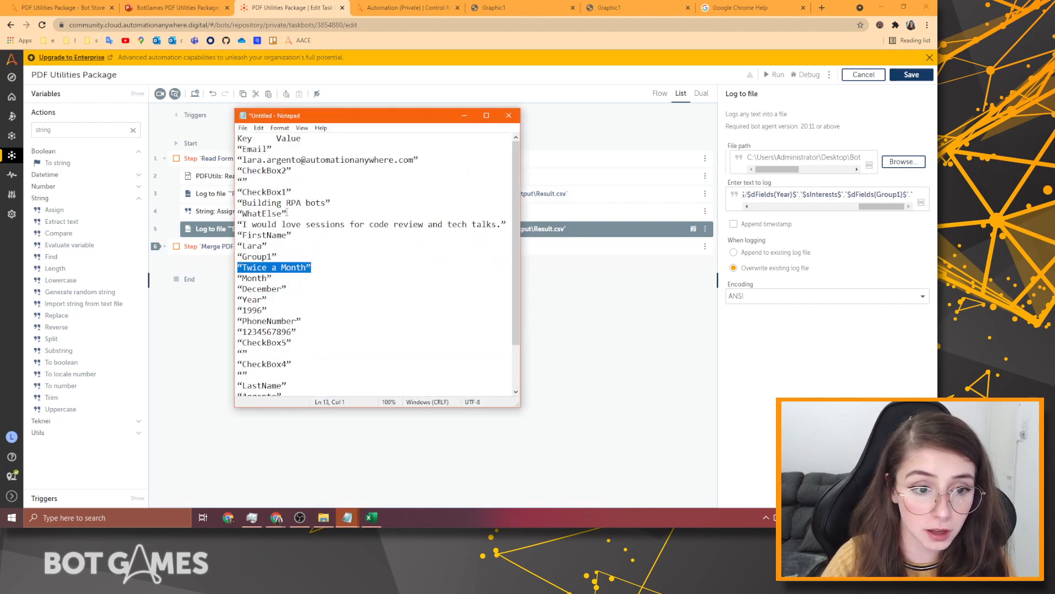
pyautogui.moveTo(287, 212); pyautogui.dragTo(258, 204)
pyautogui.click(886, 216)
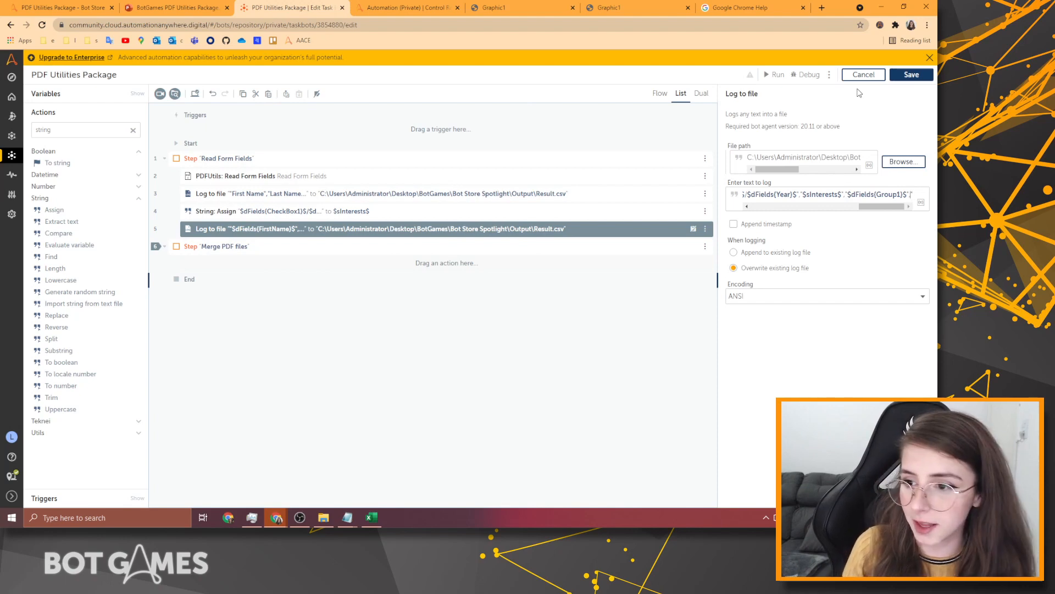
# Add a closing quote and insert $dFields{WhatElse}$ into the log text.
pyautogui.write('"')
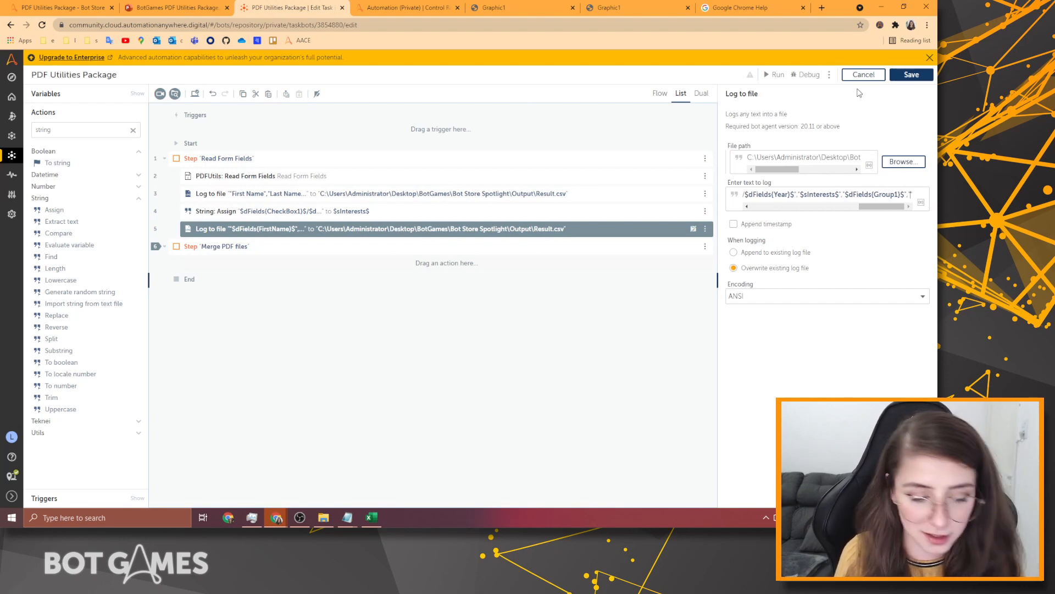
pyautogui.press('F2')
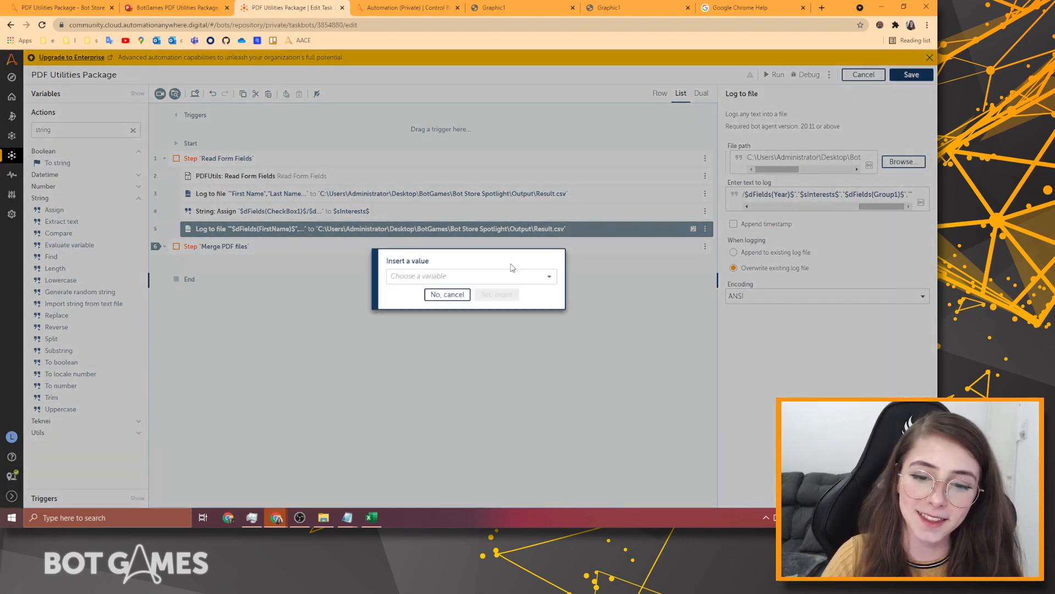
pyautogui.click(477, 276)
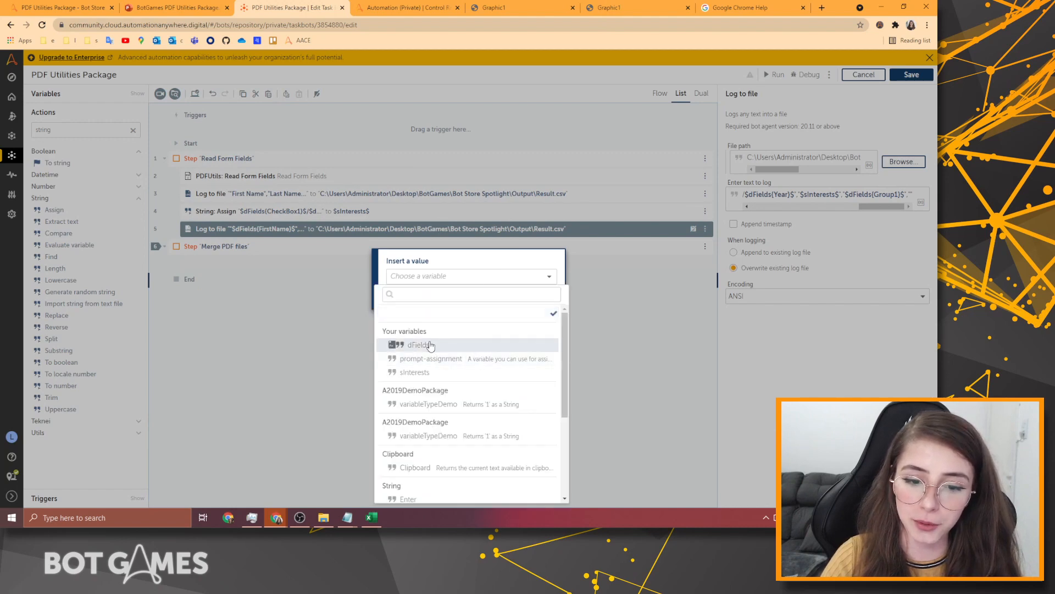
pyautogui.click(431, 345)
pyautogui.click(471, 293)
pyautogui.write('What')
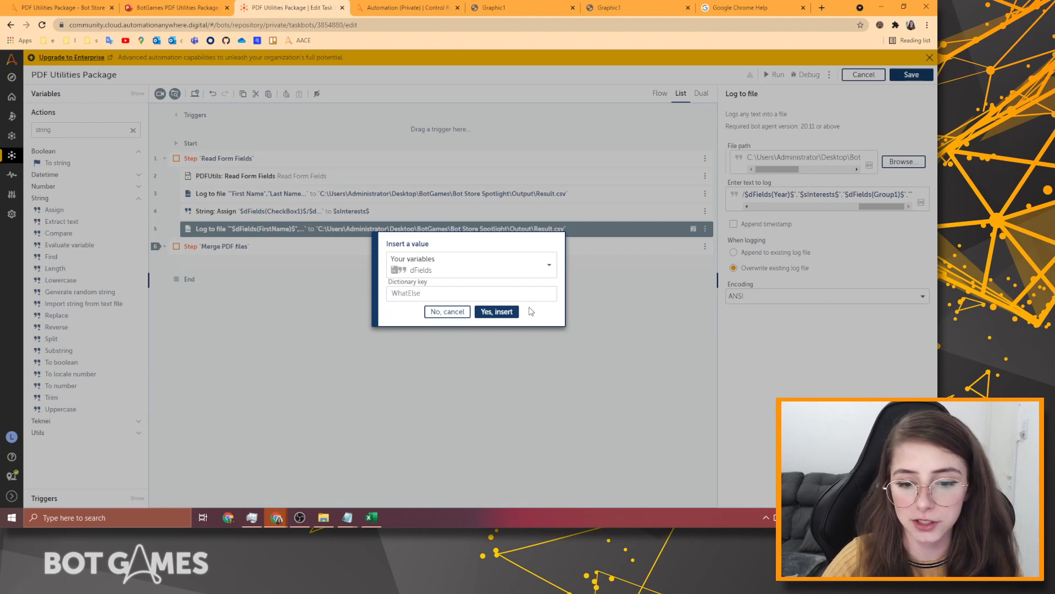
pyautogui.write('Else')
pyautogui.click(498, 311)
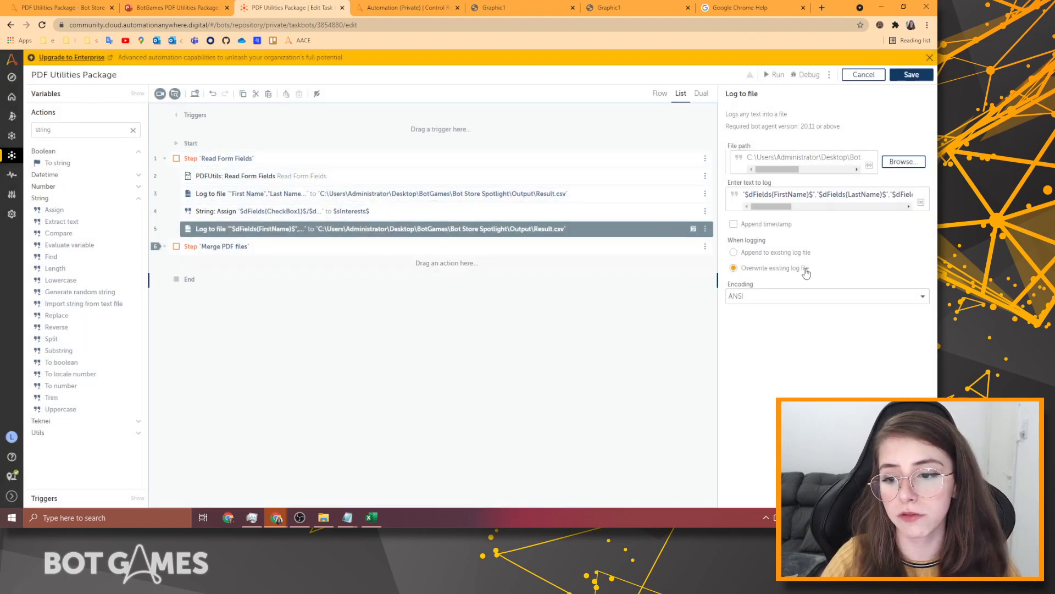
# Set the second log action to append to the existing file, save the bot, and run it in debug.
pyautogui.click(750, 254)
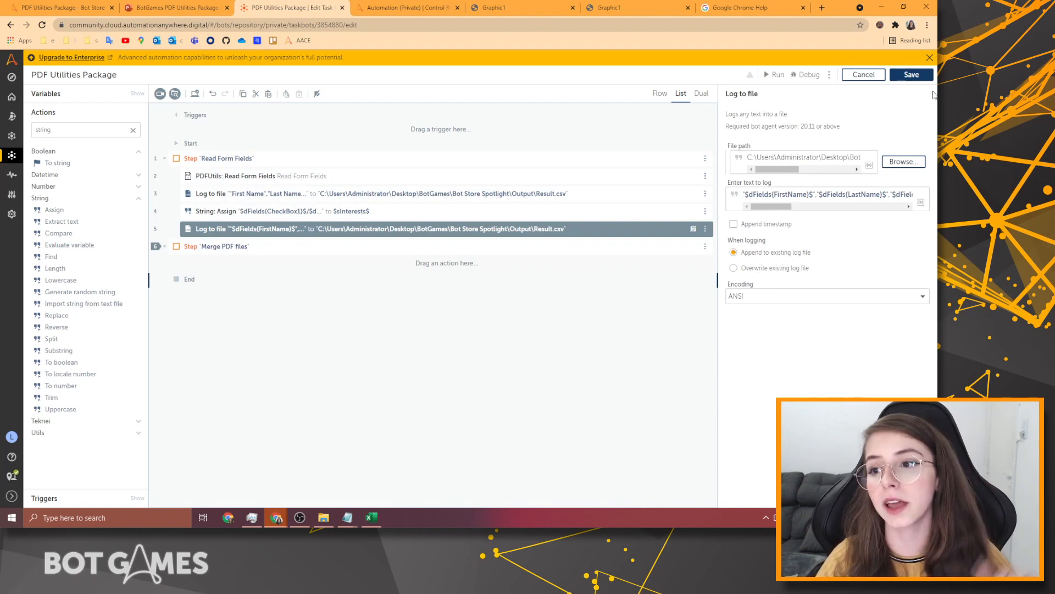
pyautogui.click(913, 74)
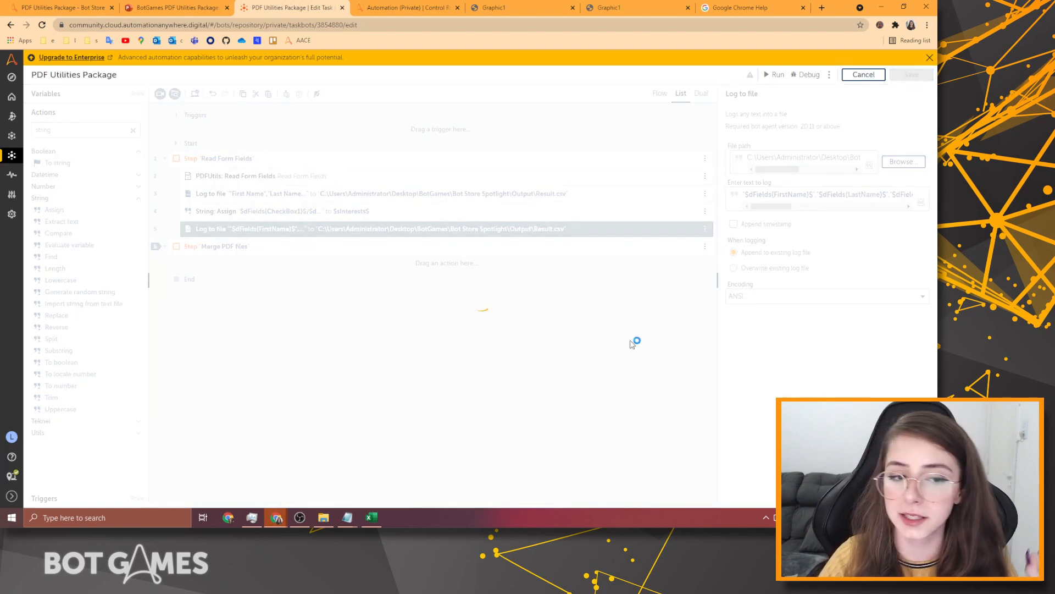
pyautogui.click(803, 76)
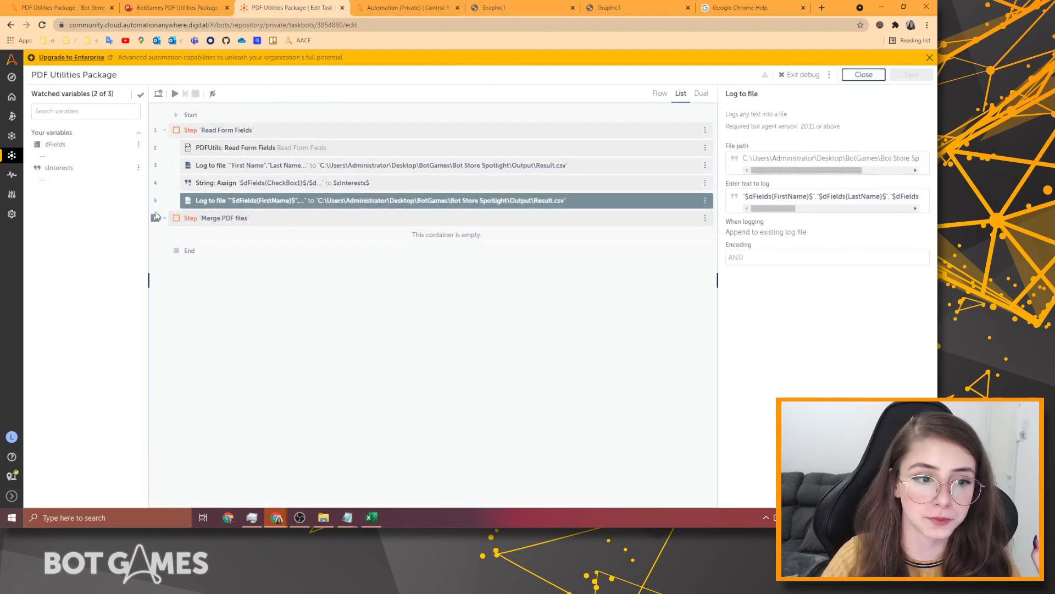
pyautogui.click(175, 94)
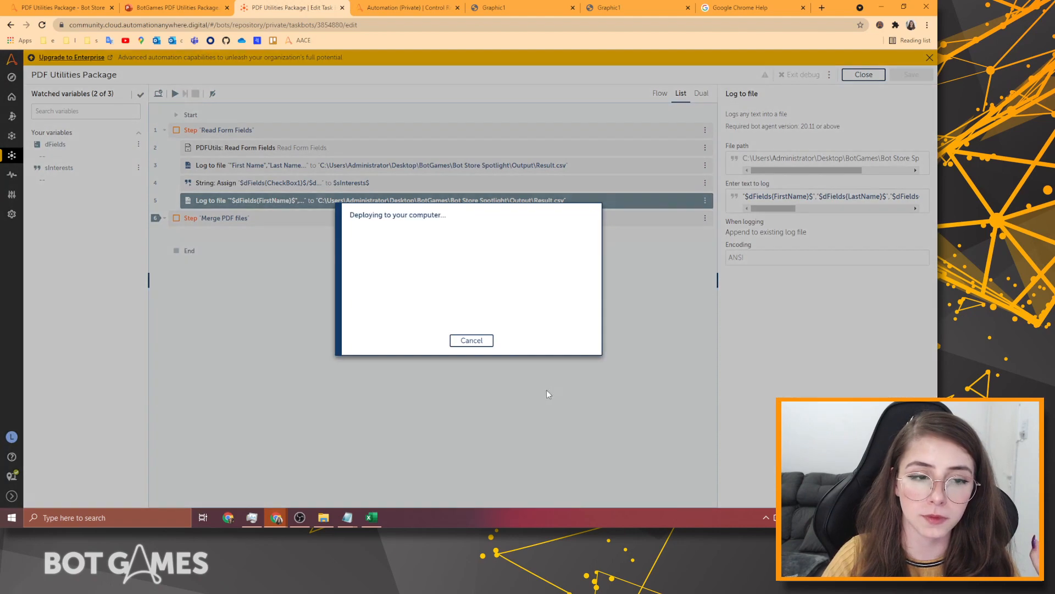
# Close Result.csv in Notepad and Excel, retry the run, and dismiss the file-in-use errors.
pyautogui.moveTo(348, 517)
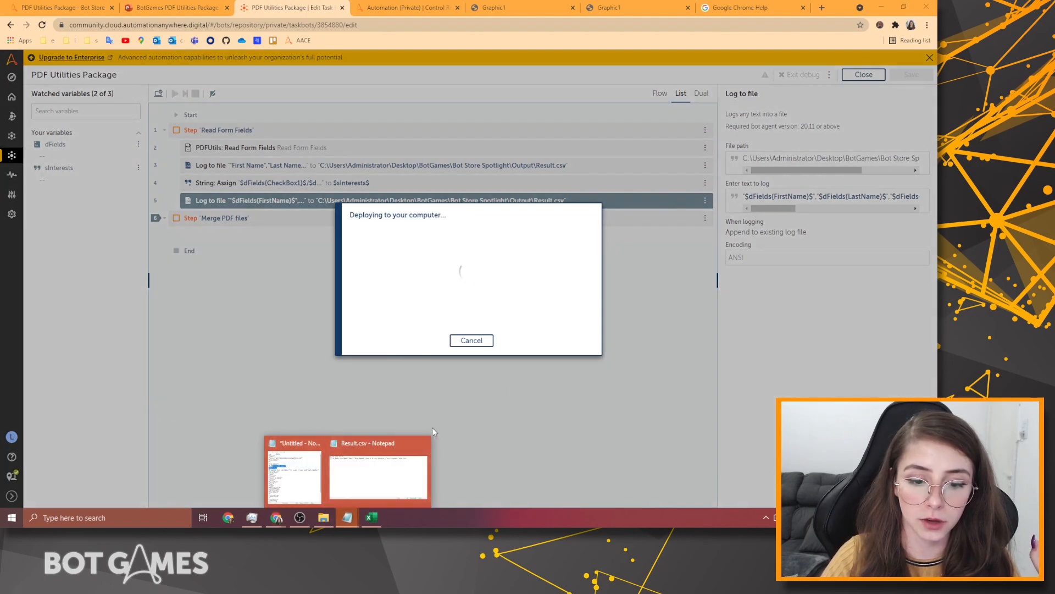
pyautogui.click(422, 440)
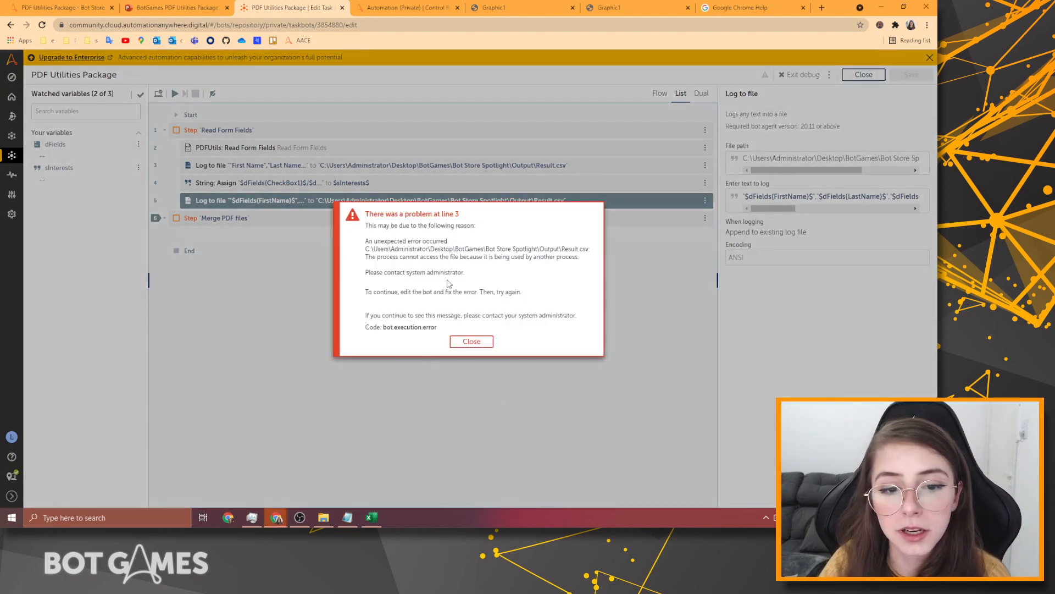
pyautogui.click(470, 342)
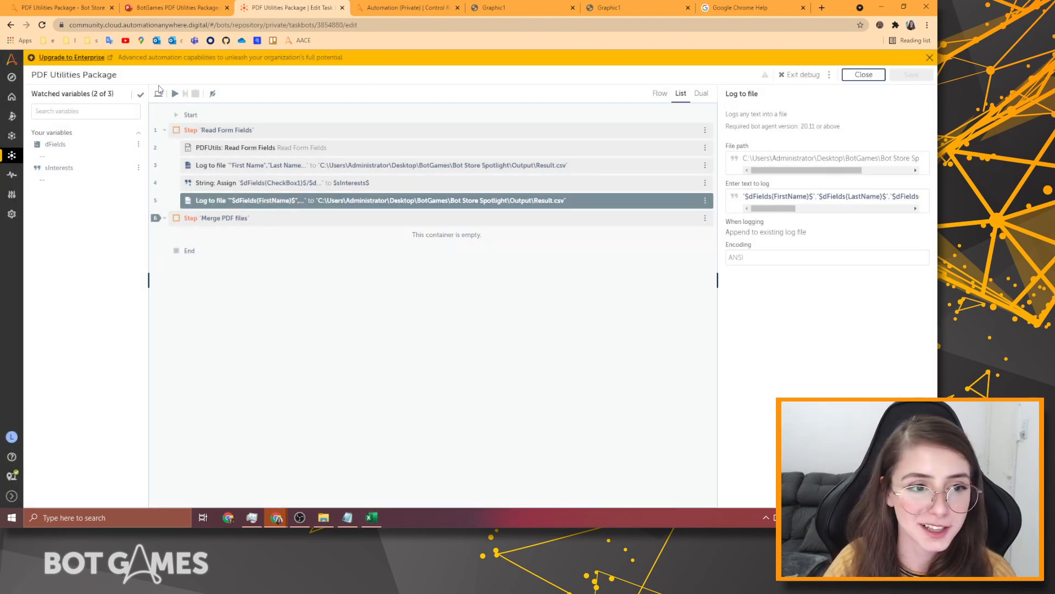
pyautogui.click(175, 94)
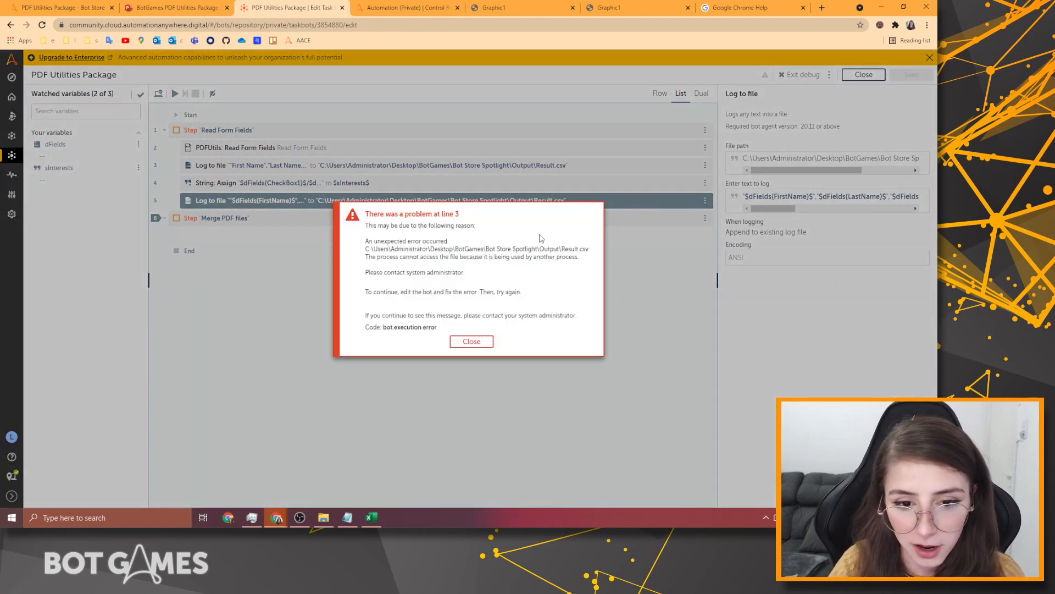
pyautogui.click(377, 523)
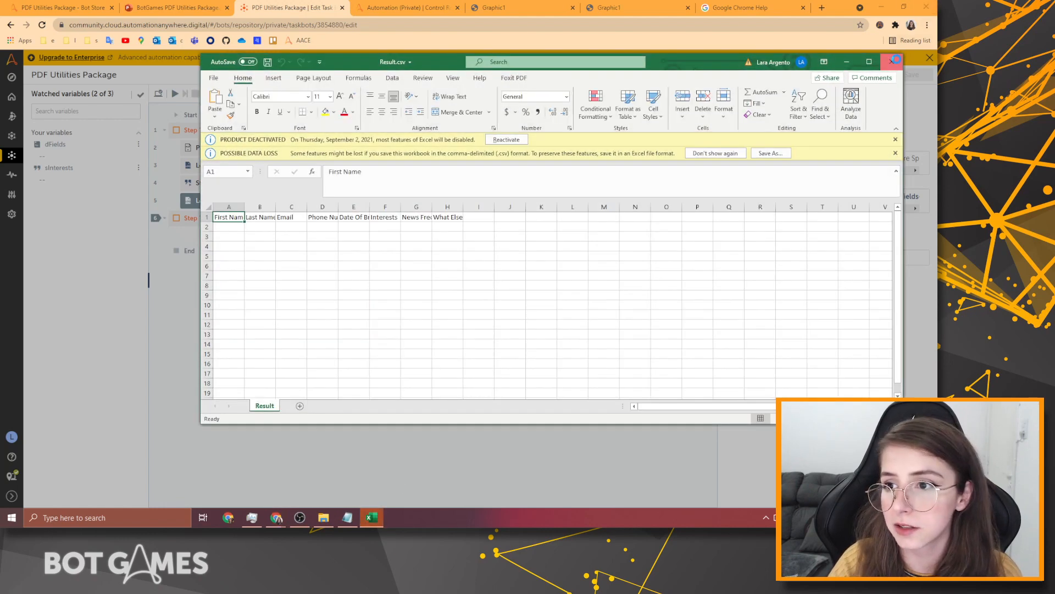
pyautogui.click(886, 62)
pyautogui.click(472, 341)
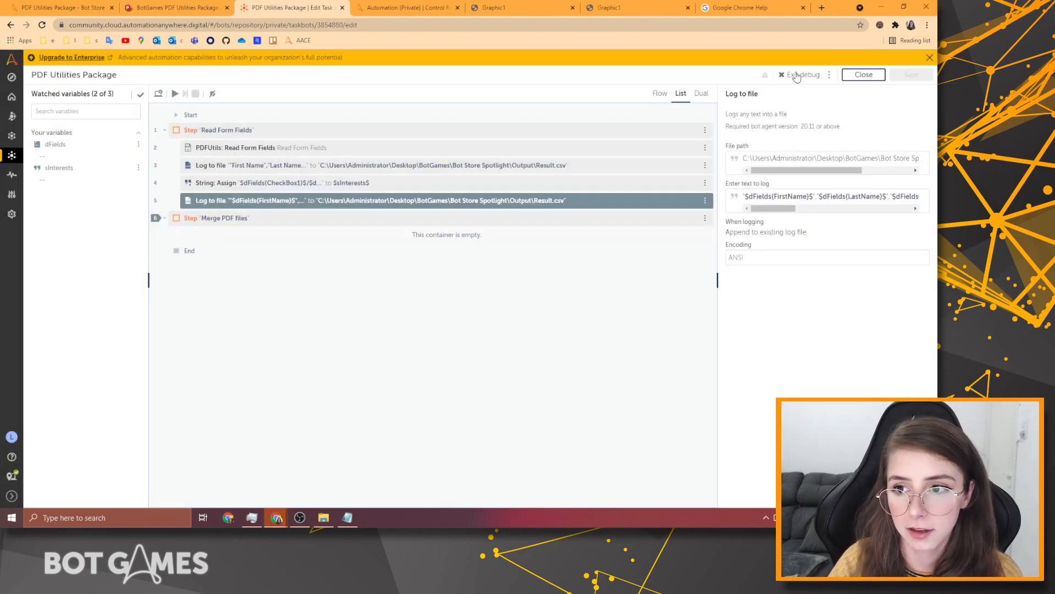
# Rerun the bot in the debugger and bring the debugger window back to the front.
pyautogui.click(175, 93)
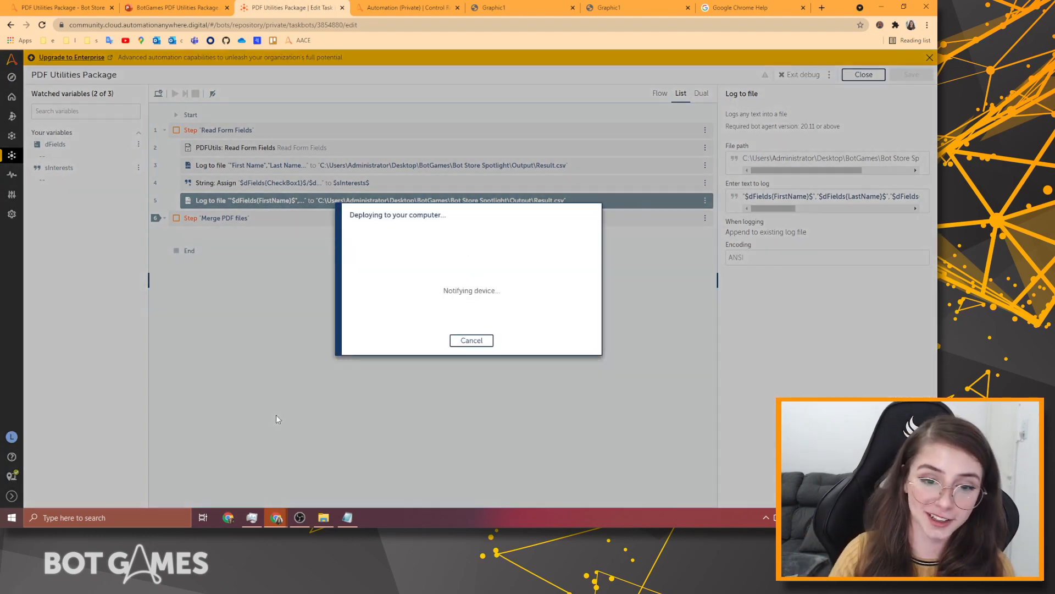
pyautogui.click(347, 517)
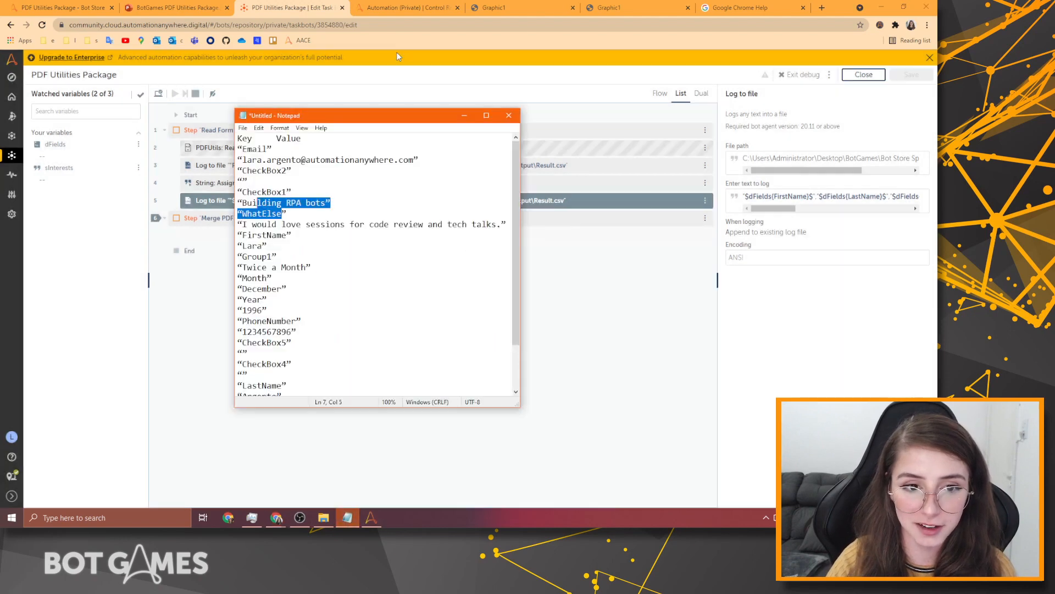
pyautogui.moveTo(347, 117); pyautogui.dragTo(399, 108)
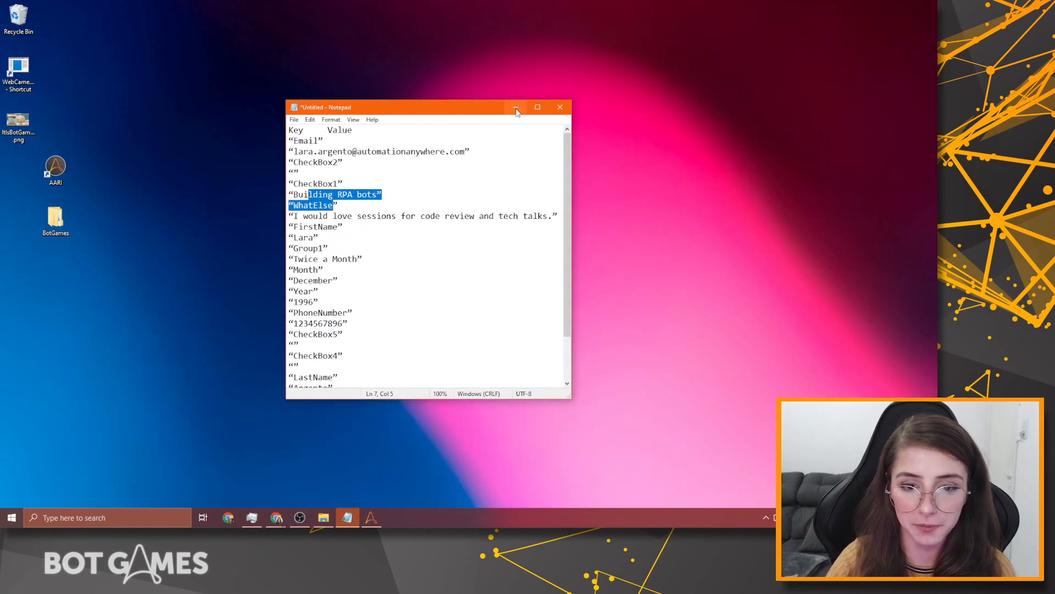
pyautogui.click(516, 108)
pyautogui.moveTo(276, 518)
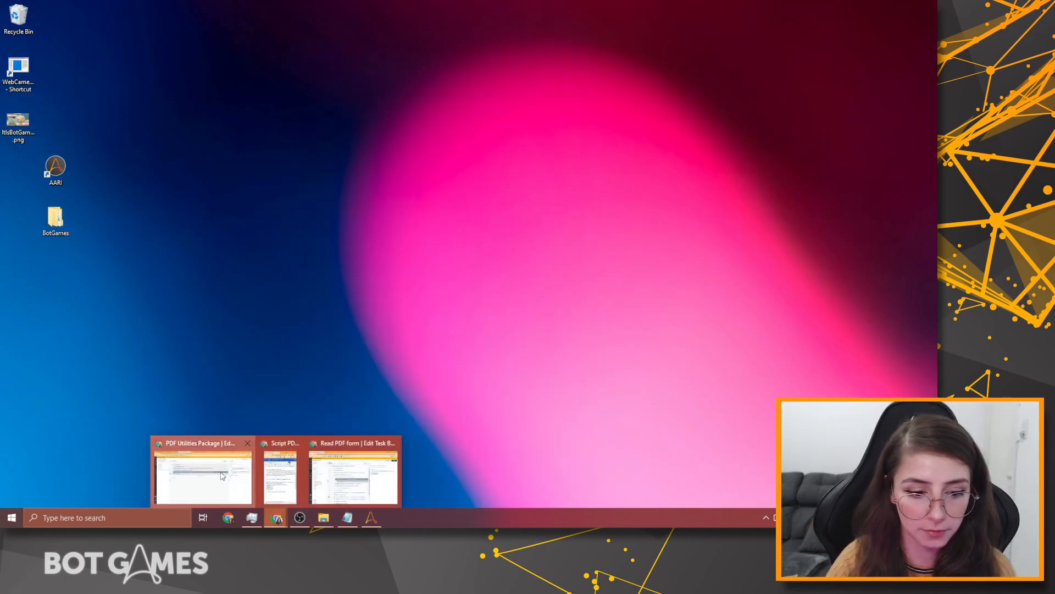
pyautogui.click(222, 477)
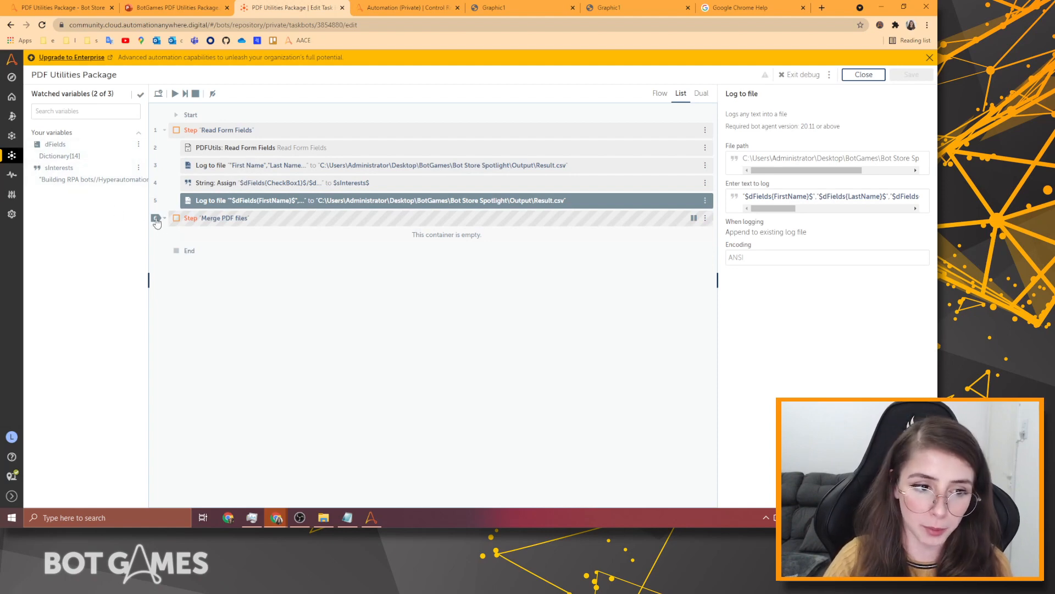
# Inspect dFields and sInterests ('Building RPA bots//Hyperautomation//') in Watched variables, then exit debug.
pyautogui.click(72, 156)
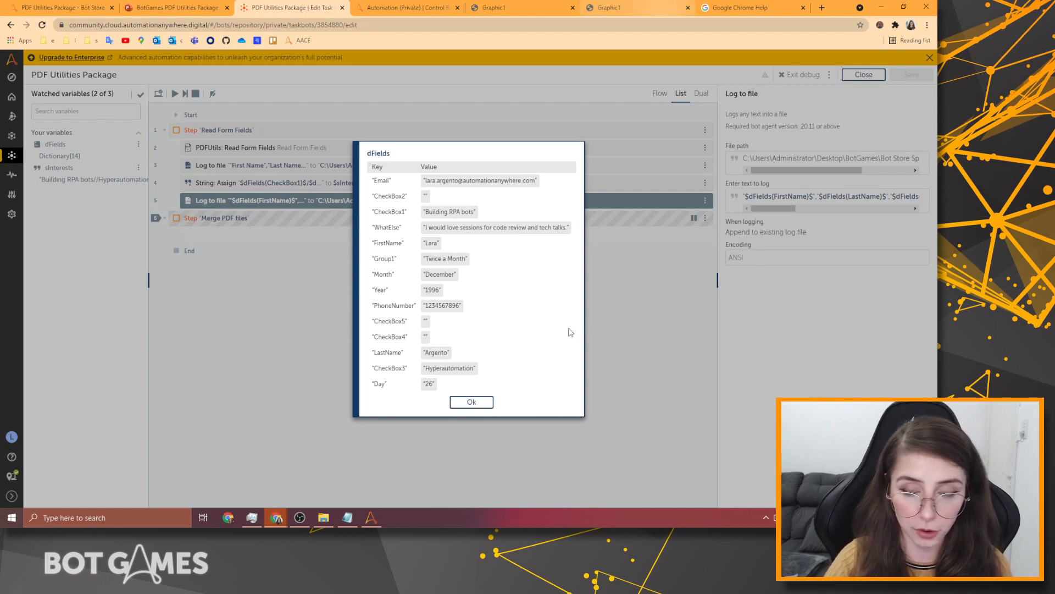
pyautogui.click(474, 407)
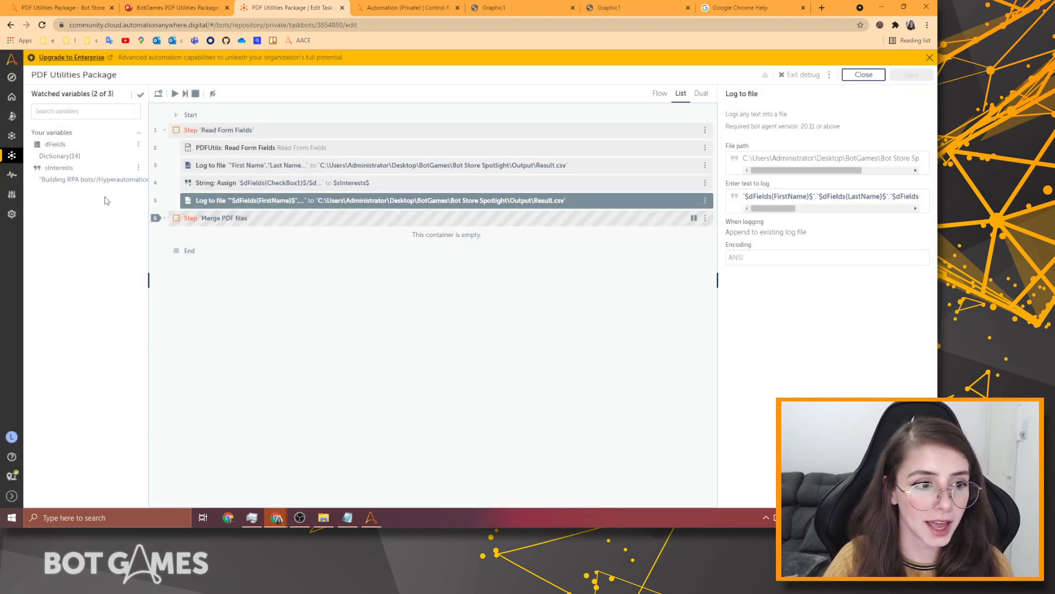
pyautogui.click(68, 181)
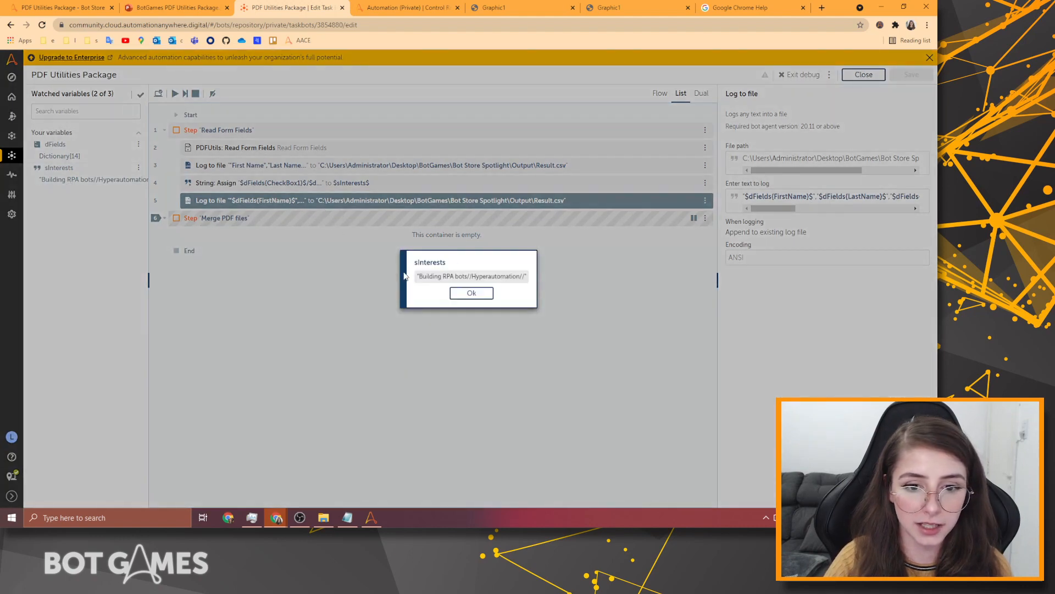
pyautogui.moveTo(424, 278); pyautogui.dragTo(461, 281)
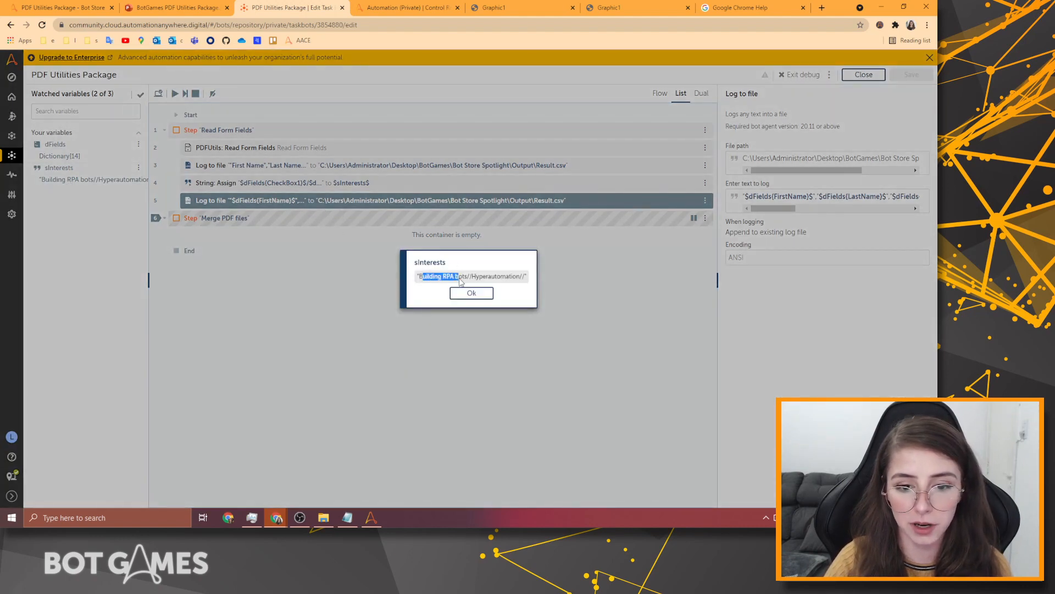
pyautogui.click(471, 279)
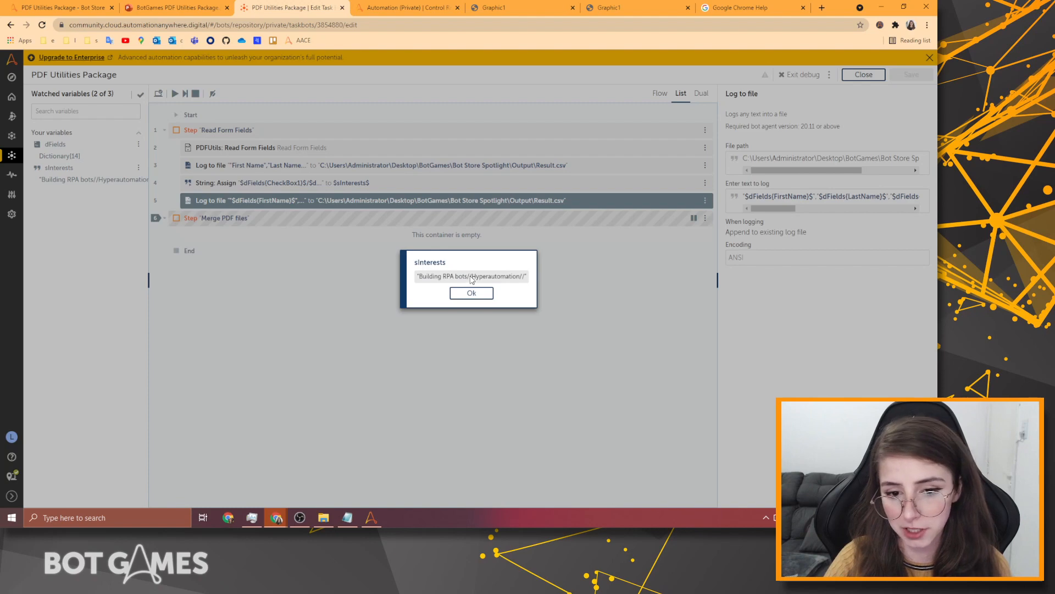
pyautogui.moveTo(477, 279); pyautogui.dragTo(517, 282)
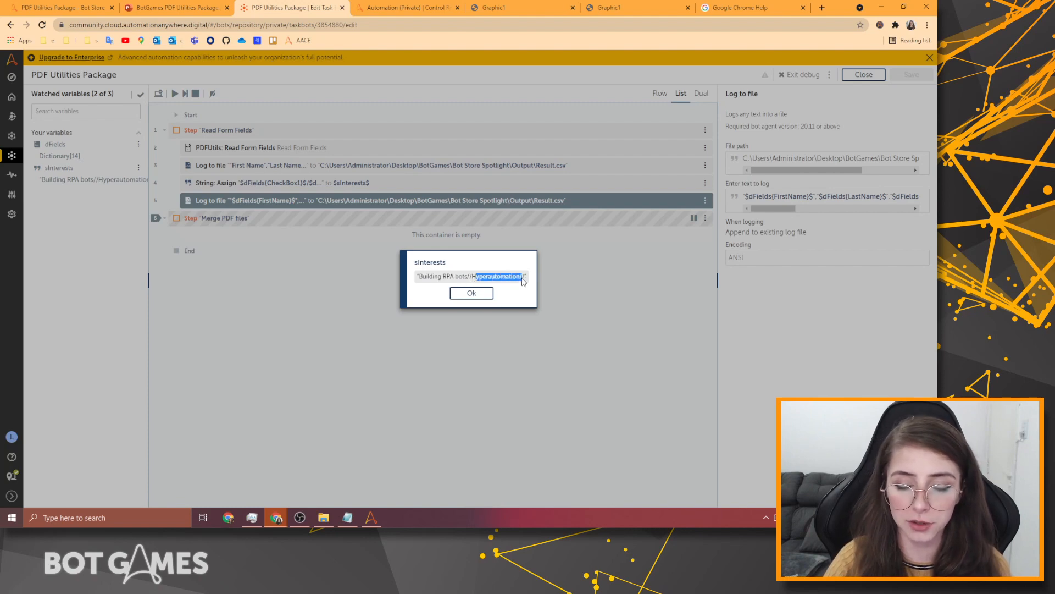
pyautogui.click(523, 280)
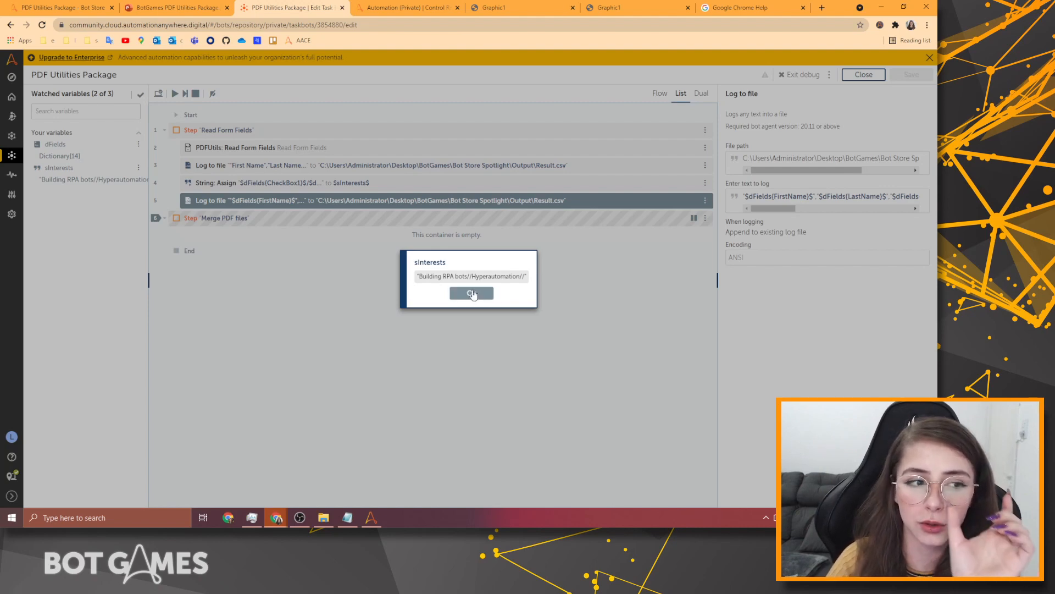
pyautogui.click(473, 294)
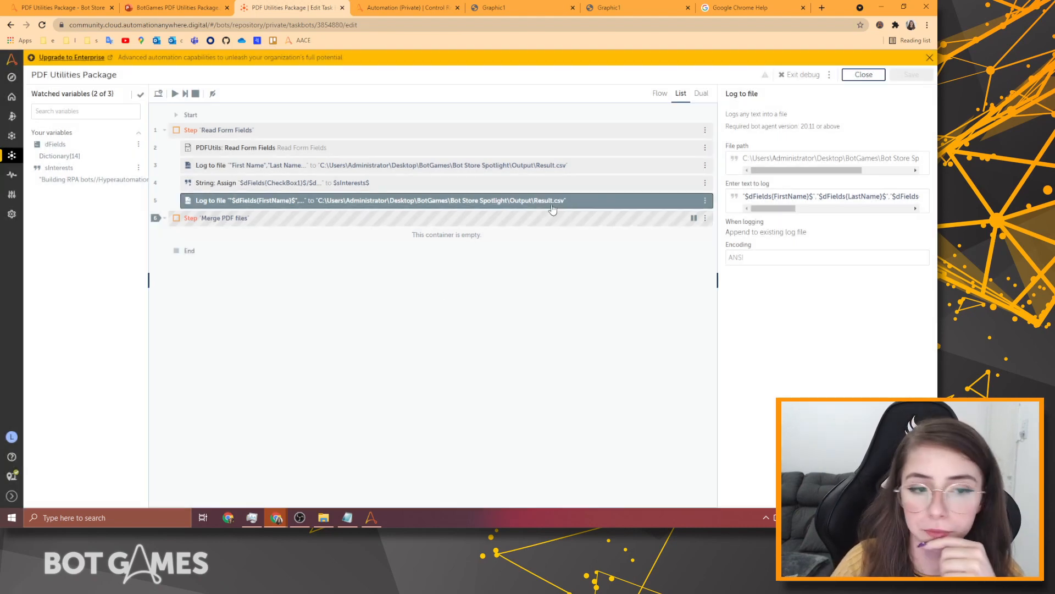
pyautogui.click(820, 77)
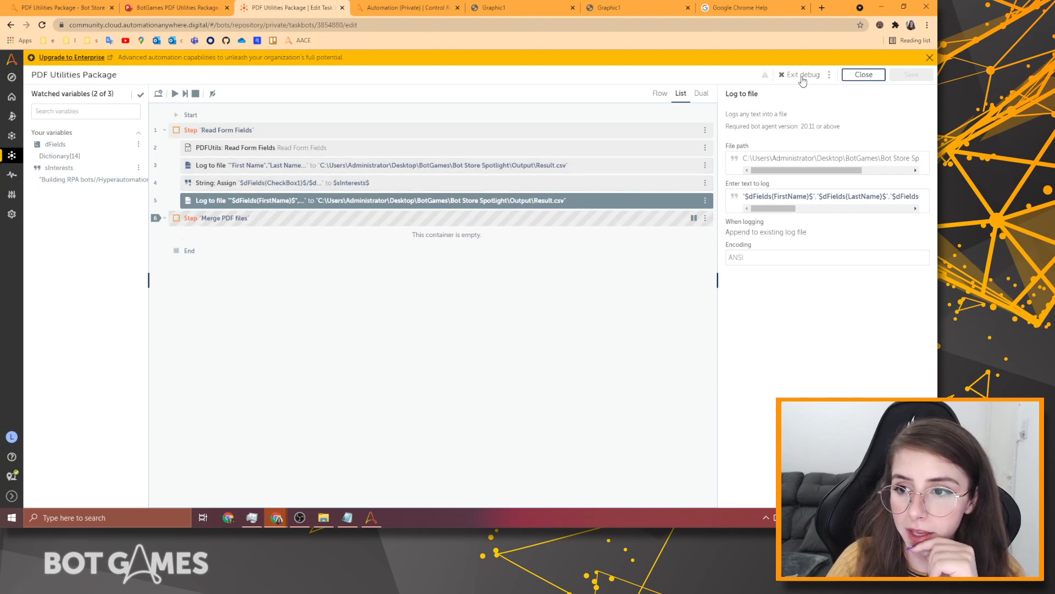
# Open Result.csv from the Output folder with Open with > Notepad.
pyautogui.click(323, 518)
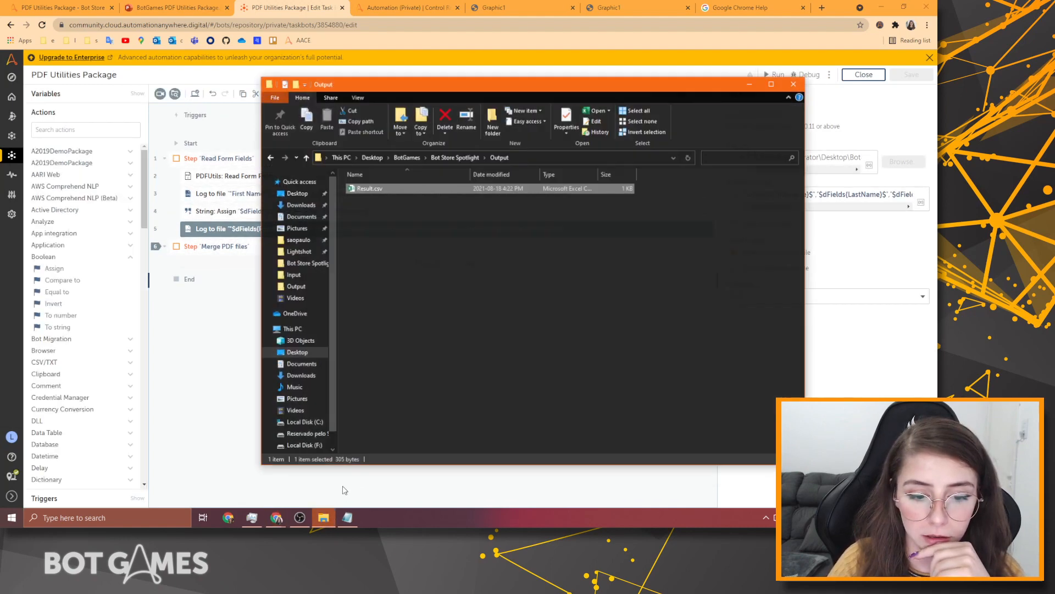
pyautogui.rightClick(433, 185)
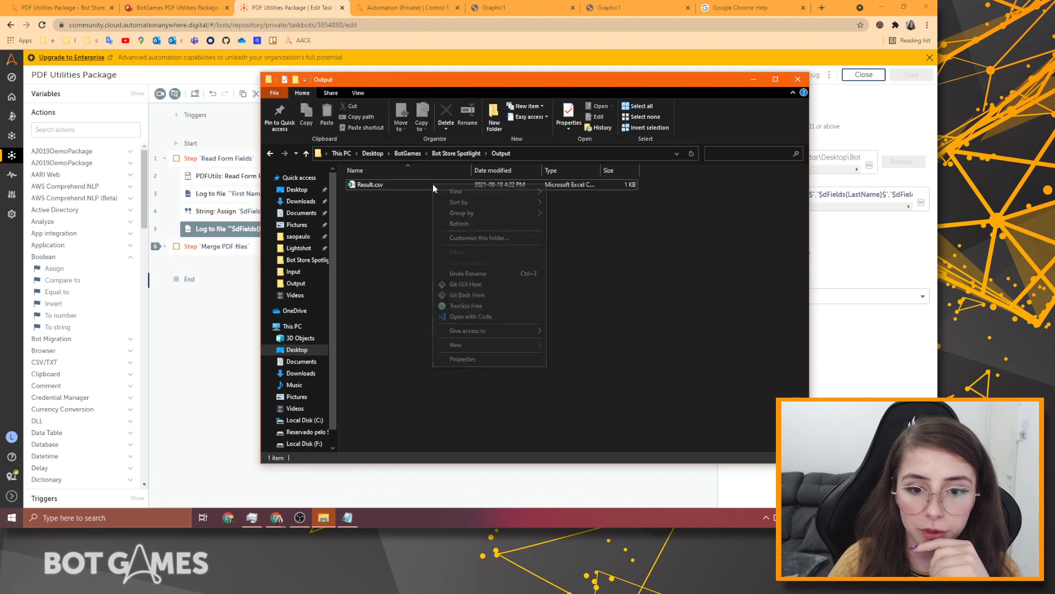
pyautogui.moveTo(517, 202)
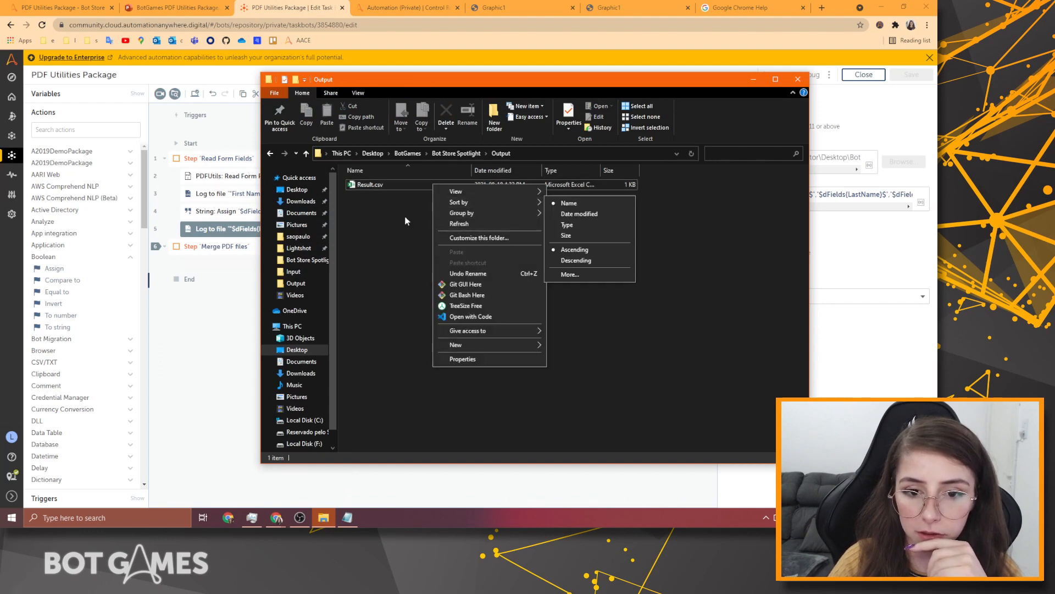
pyautogui.rightClick(385, 187)
pyautogui.moveTo(476, 215)
pyautogui.rightClick(378, 184)
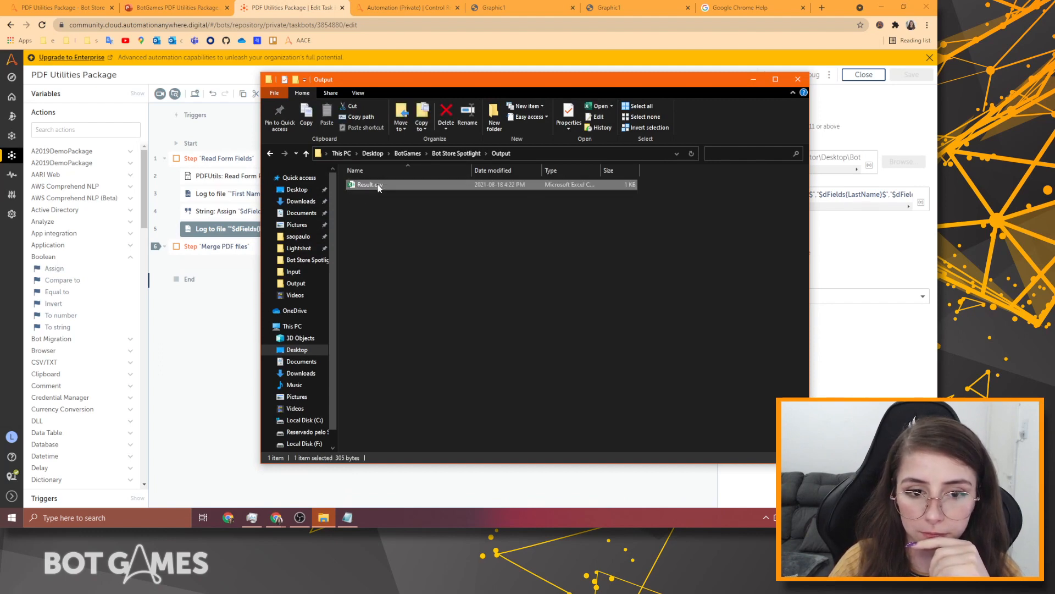
pyautogui.moveTo(506, 266)
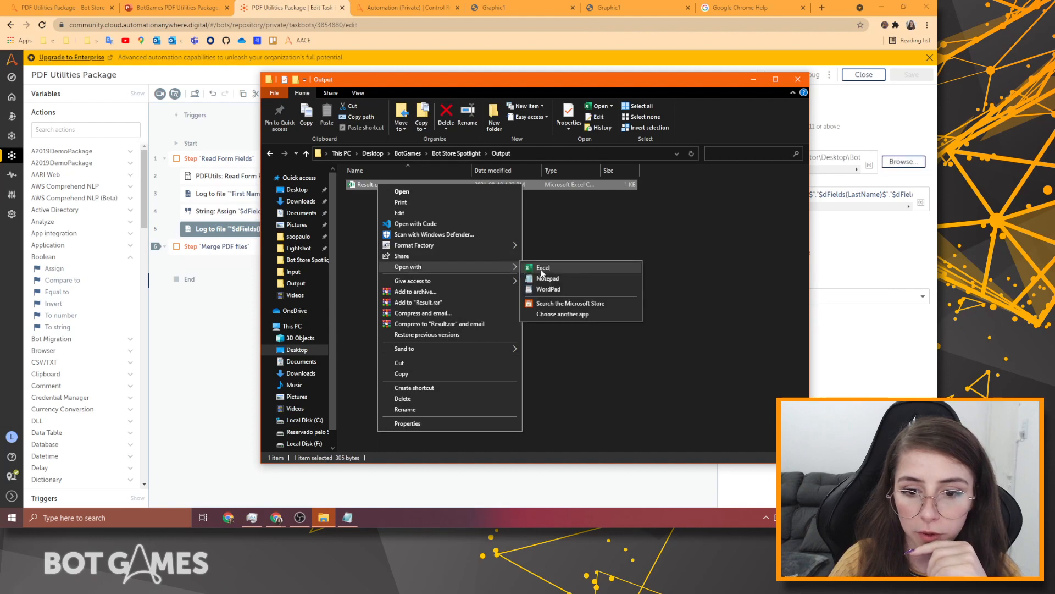
pyautogui.click(541, 277)
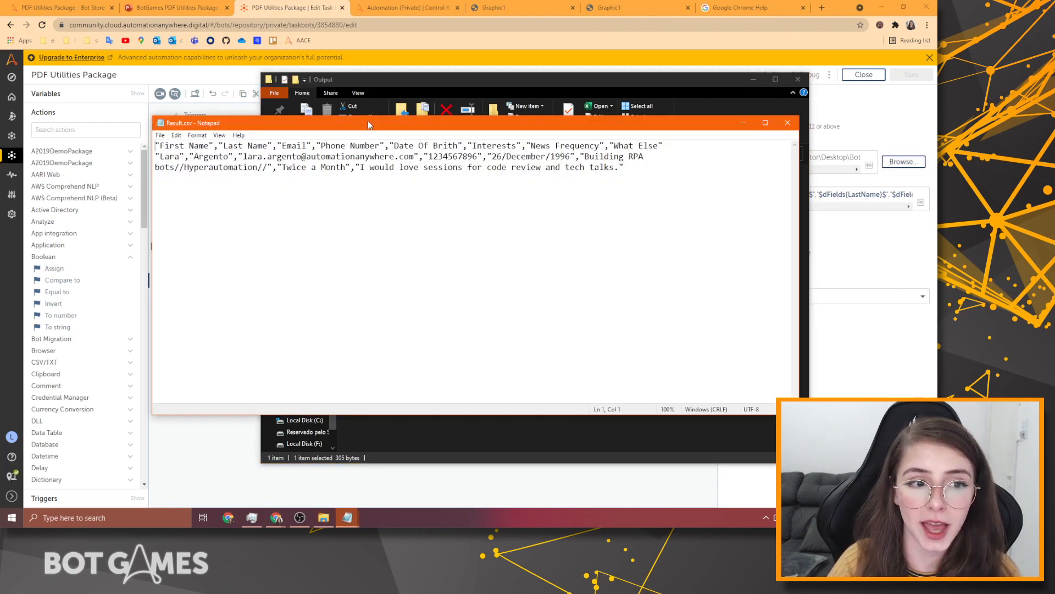
# Widen Notepad, check the logged row values like Building RPA bots//Hyperautomation//, then close it.
pyautogui.moveTo(369, 122); pyautogui.dragTo(321, 113)
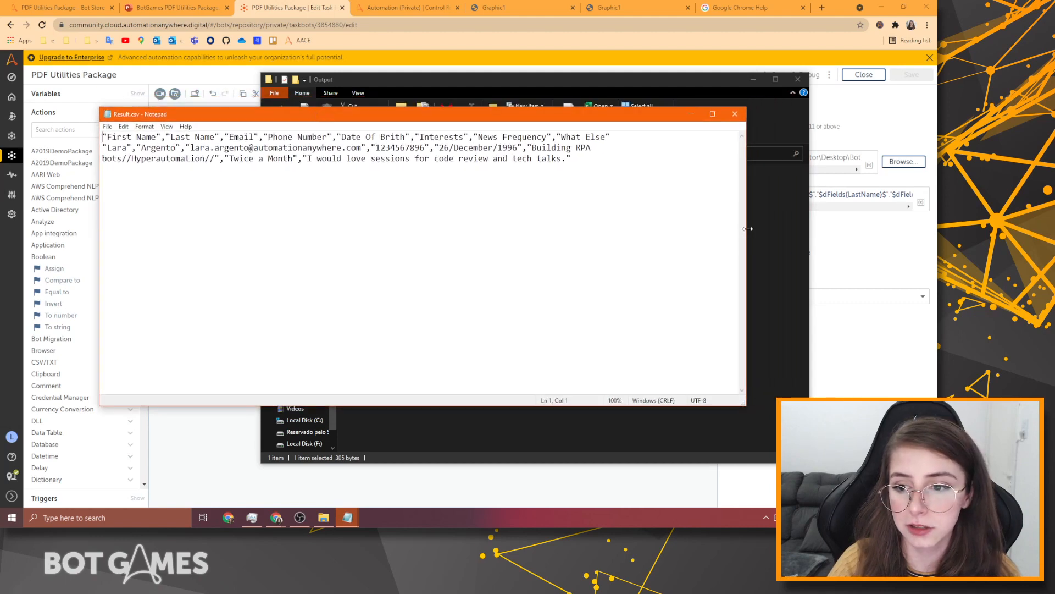
pyautogui.moveTo(748, 228); pyautogui.dragTo(918, 224)
pyautogui.moveTo(112, 137); pyautogui.dragTo(177, 159)
pyautogui.click(119, 148)
pyautogui.click(260, 138)
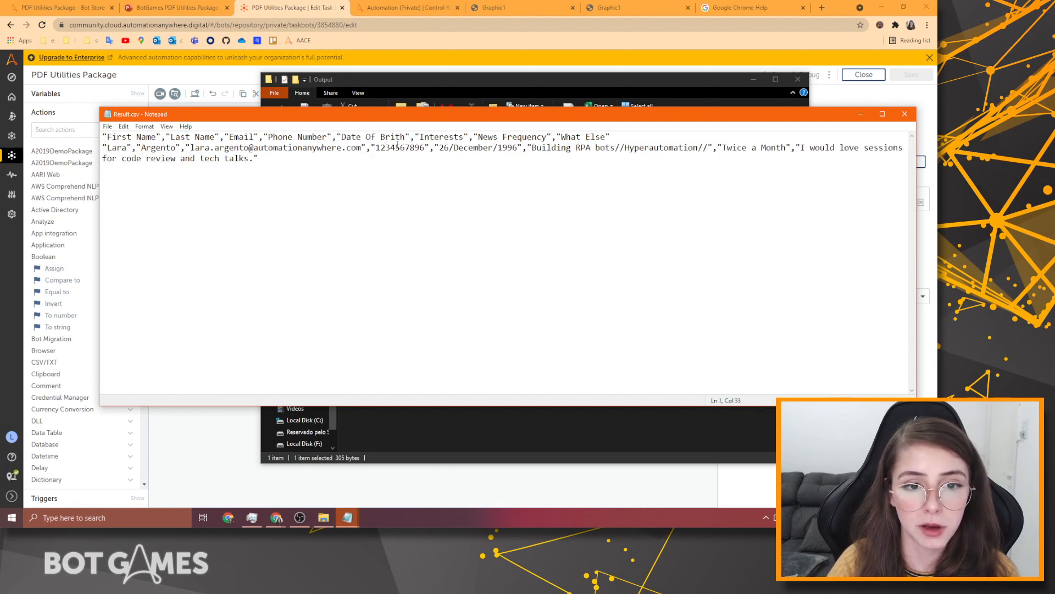
pyautogui.moveTo(436, 150); pyautogui.dragTo(522, 148)
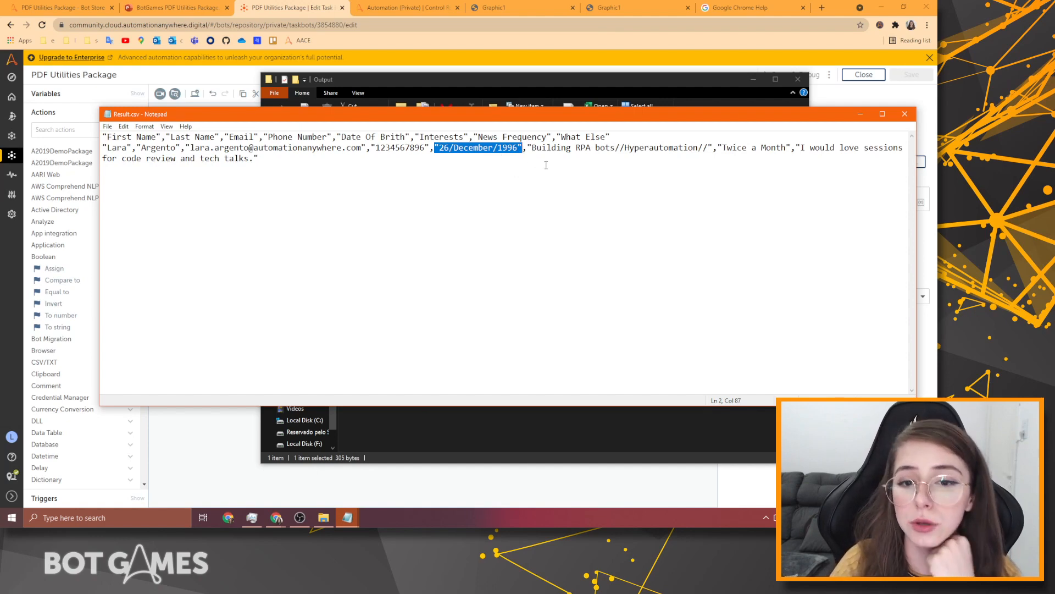
pyautogui.moveTo(532, 148); pyautogui.dragTo(703, 150)
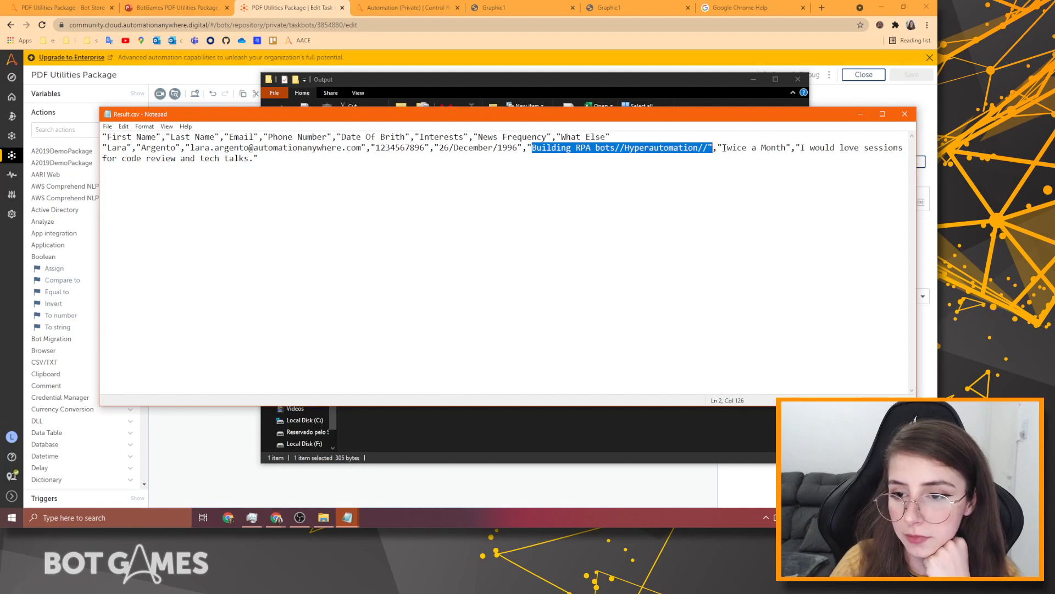
pyautogui.moveTo(723, 148); pyautogui.dragTo(823, 161)
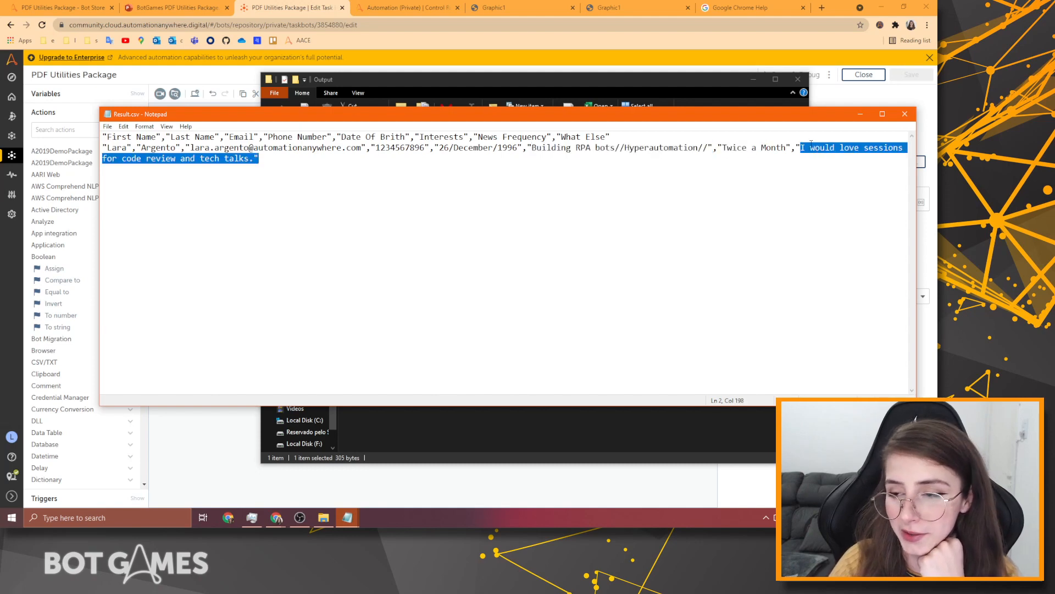
pyautogui.click(910, 116)
# Open the first Log to file action and select its whole log file path.
pyautogui.click(751, 78)
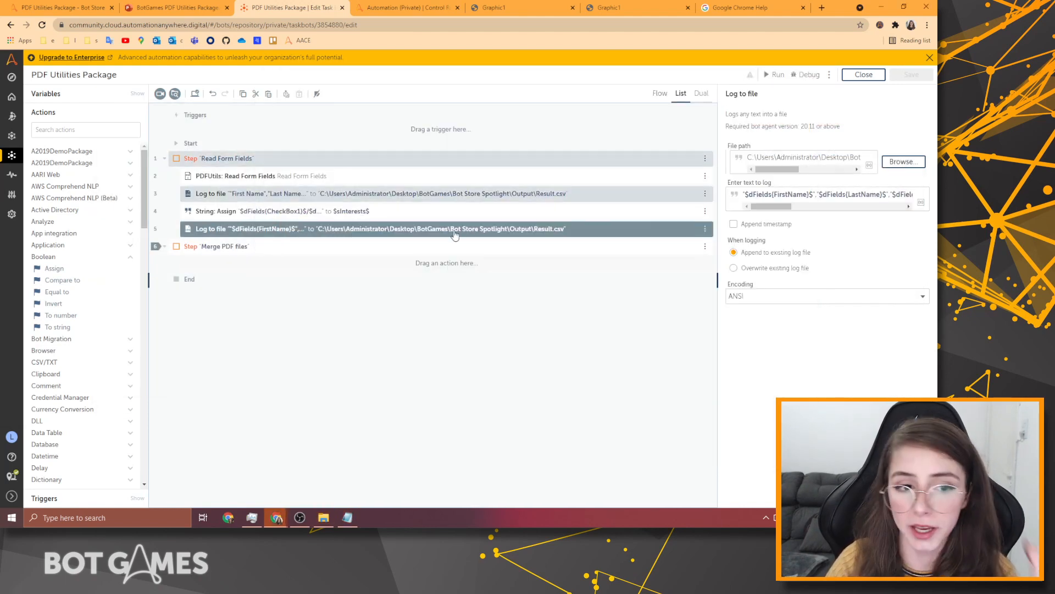
pyautogui.click(341, 195)
pyautogui.moveTo(783, 170); pyautogui.dragTo(829, 170)
pyautogui.tripleClick(803, 157)
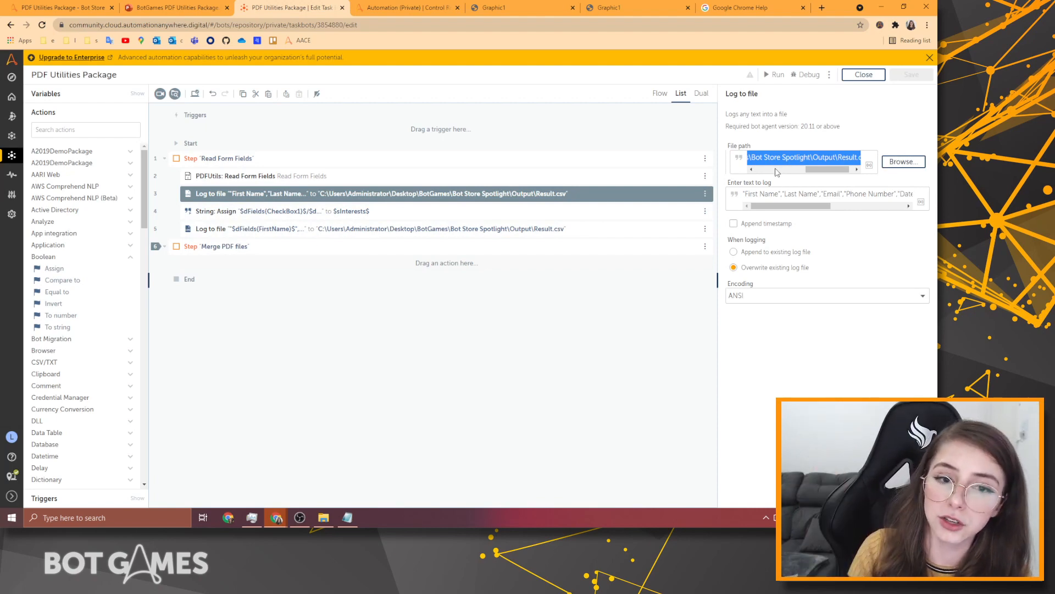
# Add a String variable named sResultPDFData from the Variables list.
pyautogui.click(140, 95)
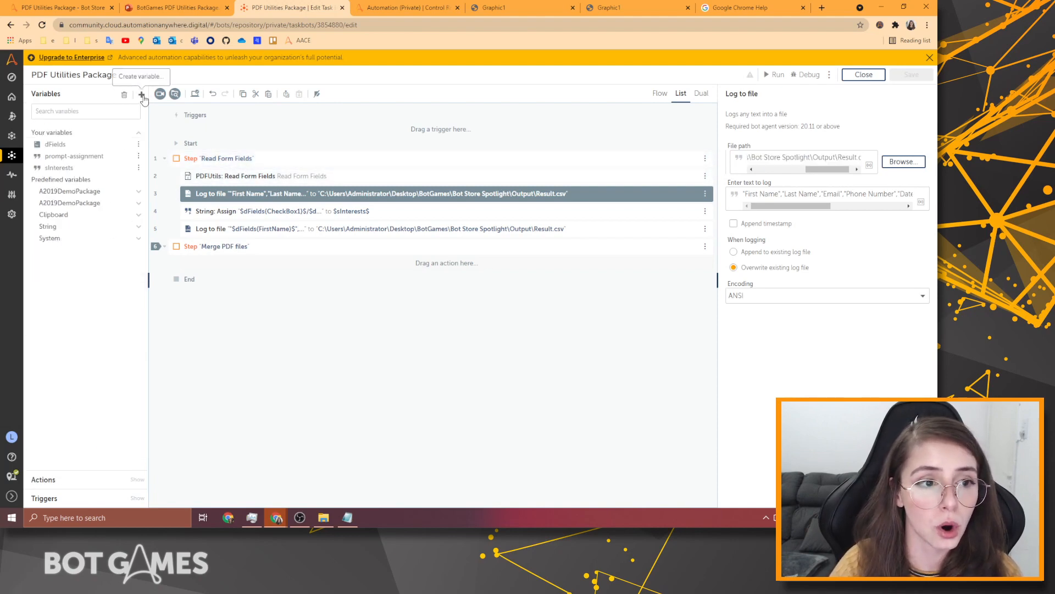
pyautogui.click(141, 94)
pyautogui.click(316, 263)
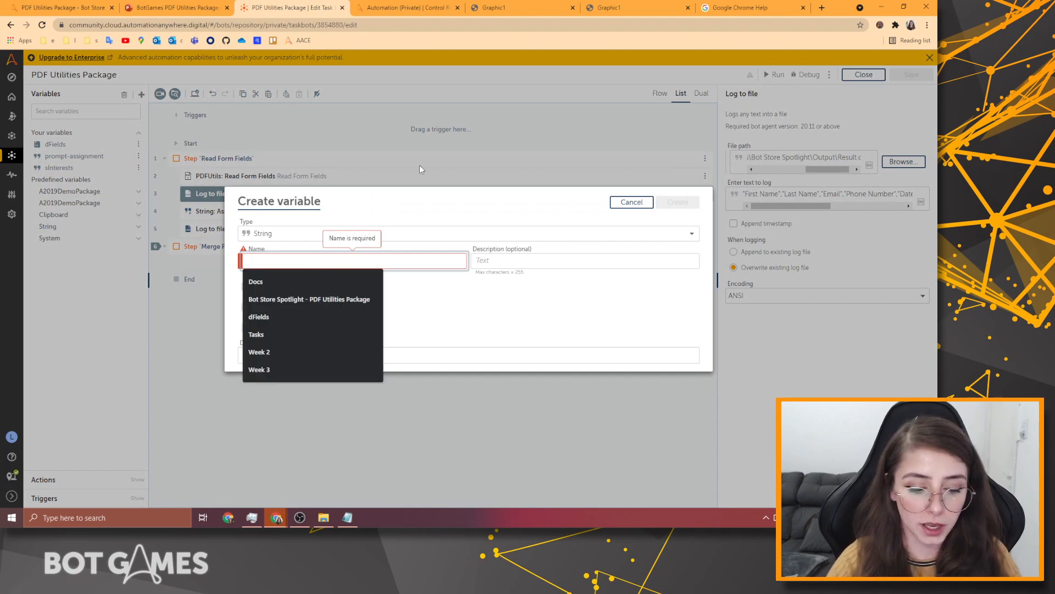
pyautogui.write('s')
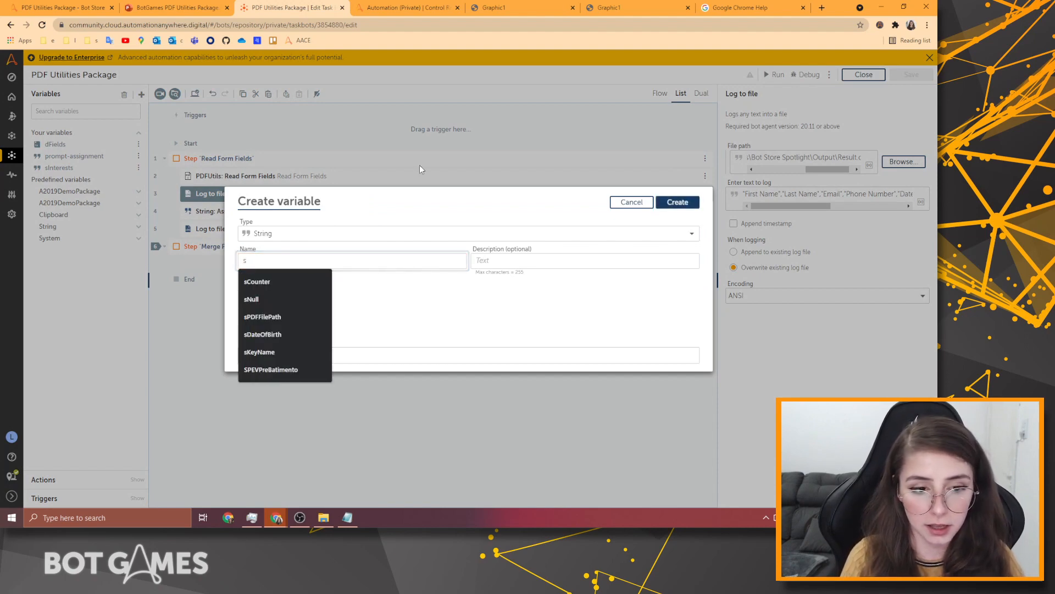
pyautogui.write('Res')
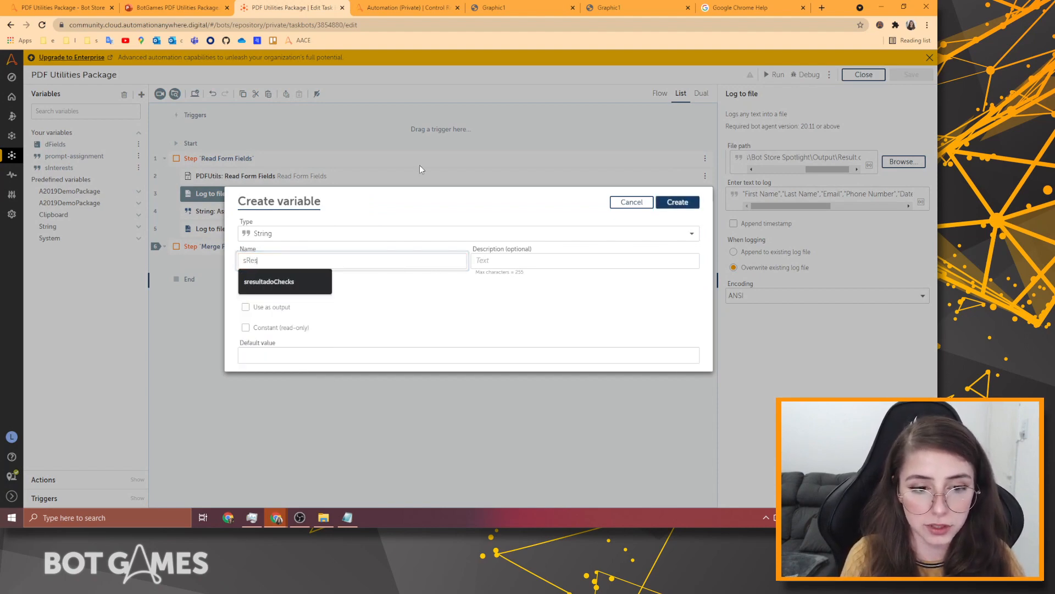
pyautogui.write('ult')
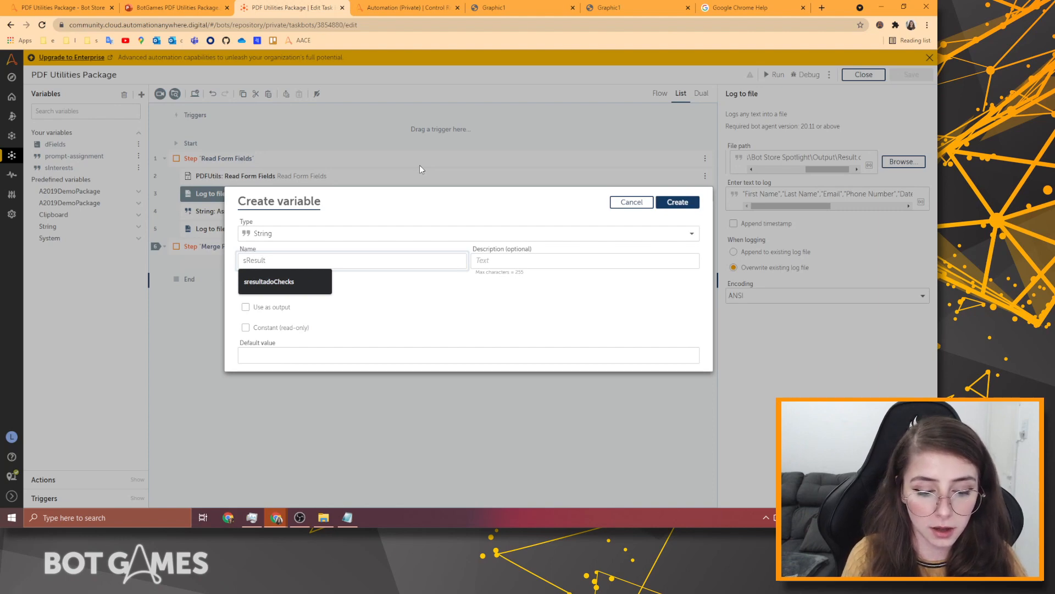
pyautogui.write('PDFData')
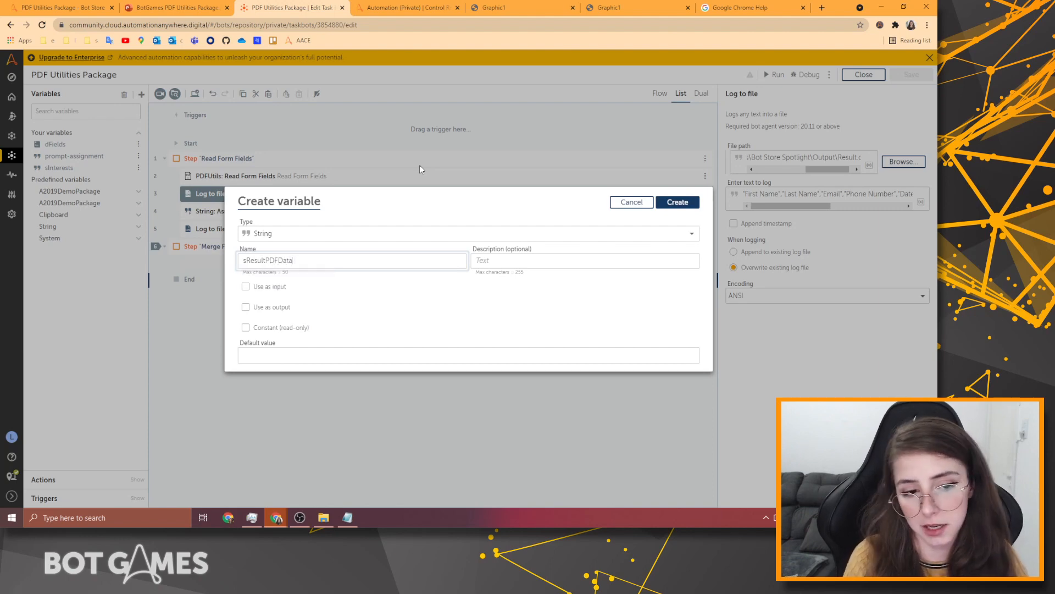
pyautogui.click(659, 202)
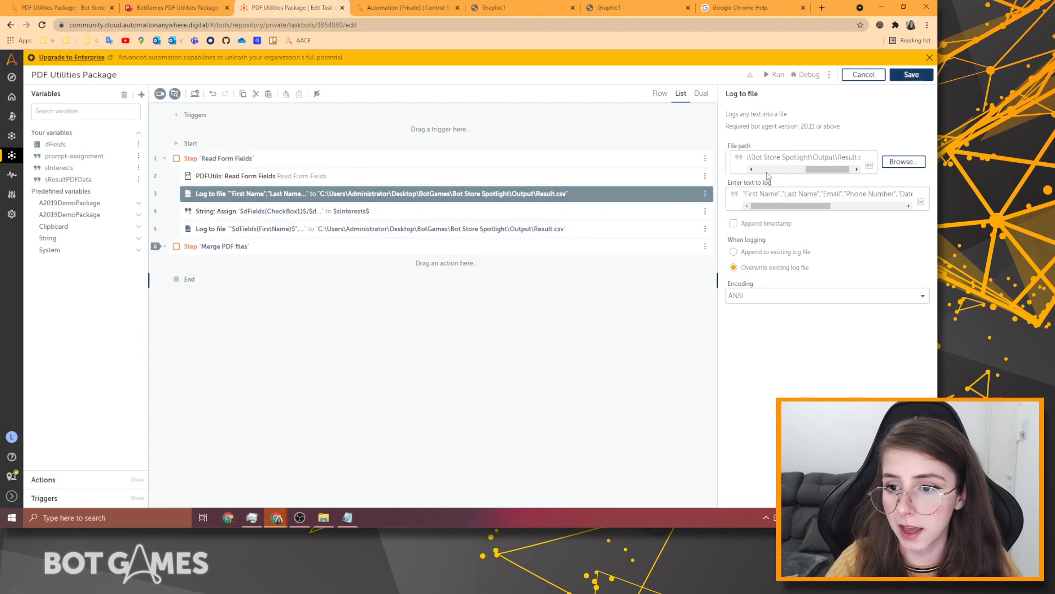
# Give sResultPDFData the copied log file path as its default value.
pyautogui.tripleClick(792, 160)
pyautogui.hotkey('ctrl', 'c')
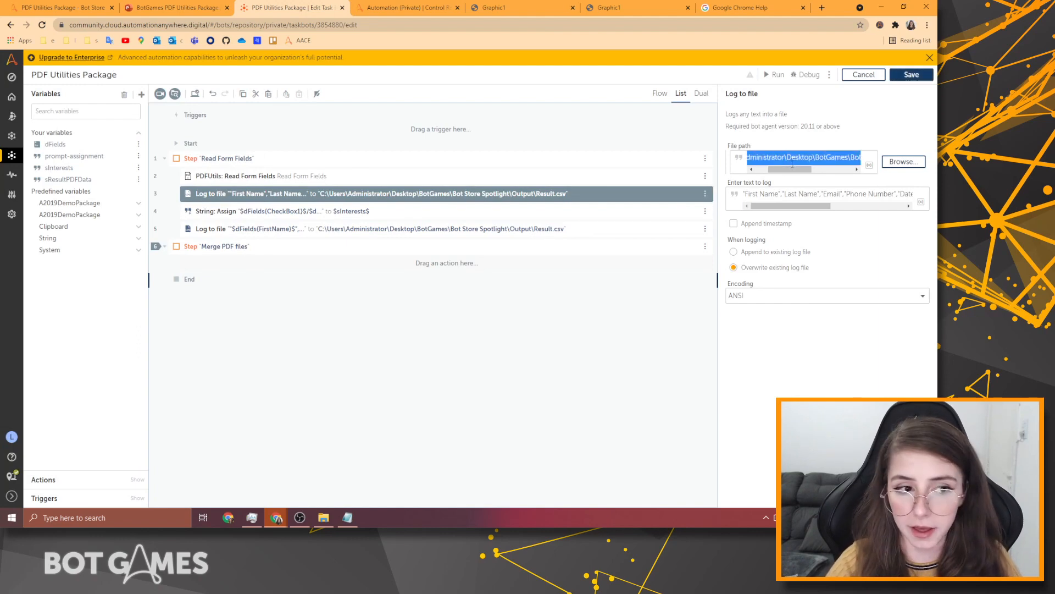
pyautogui.click(138, 179)
pyautogui.click(176, 168)
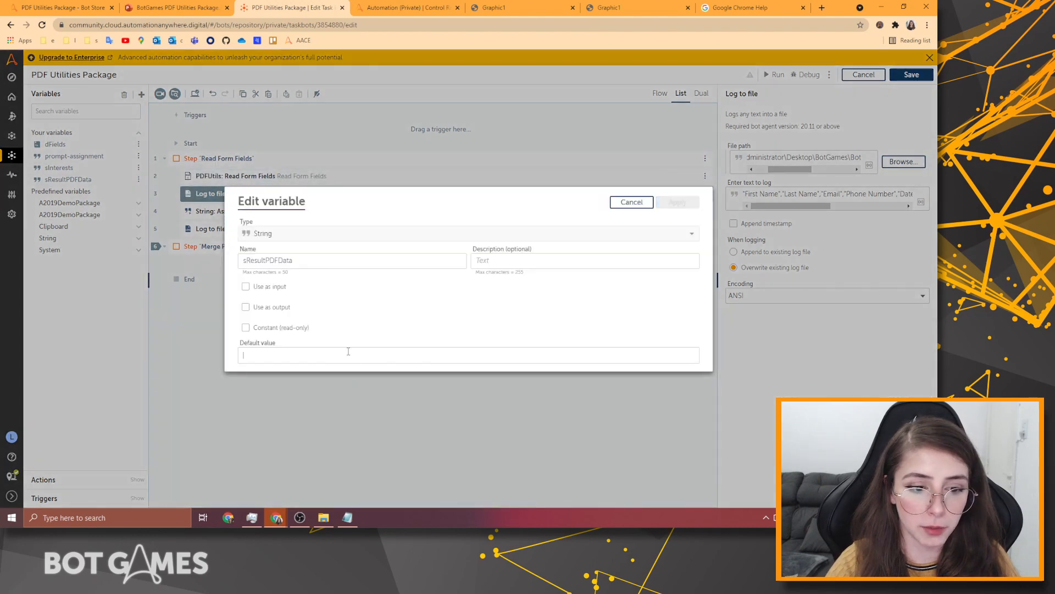
pyautogui.hotkey('ctrl', 'v')
pyautogui.click(677, 202)
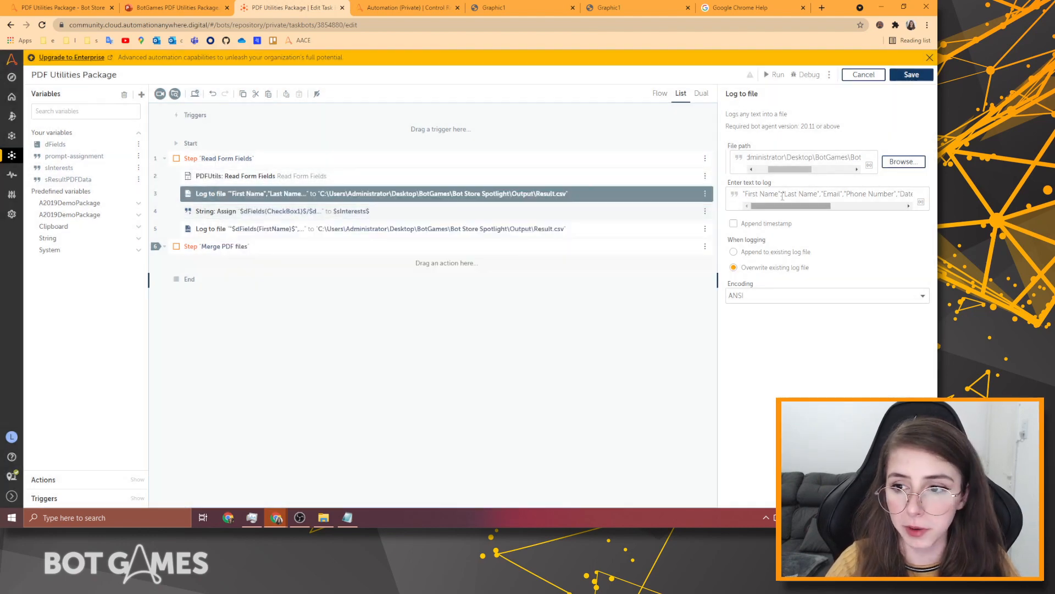
# Replace the first Log to file action's hard-coded path with $sResultPDFData$.
pyautogui.doubleClick(824, 158)
pyautogui.click(830, 158)
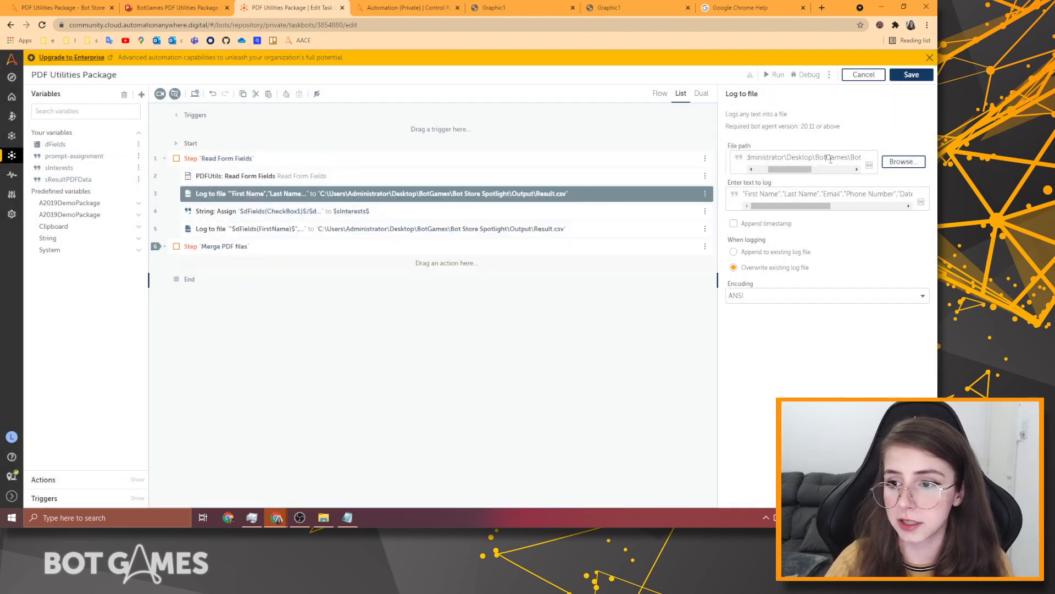
pyautogui.hotkey('ctrl', 'a')
pyautogui.press('BackSpace')
pyautogui.click(869, 158)
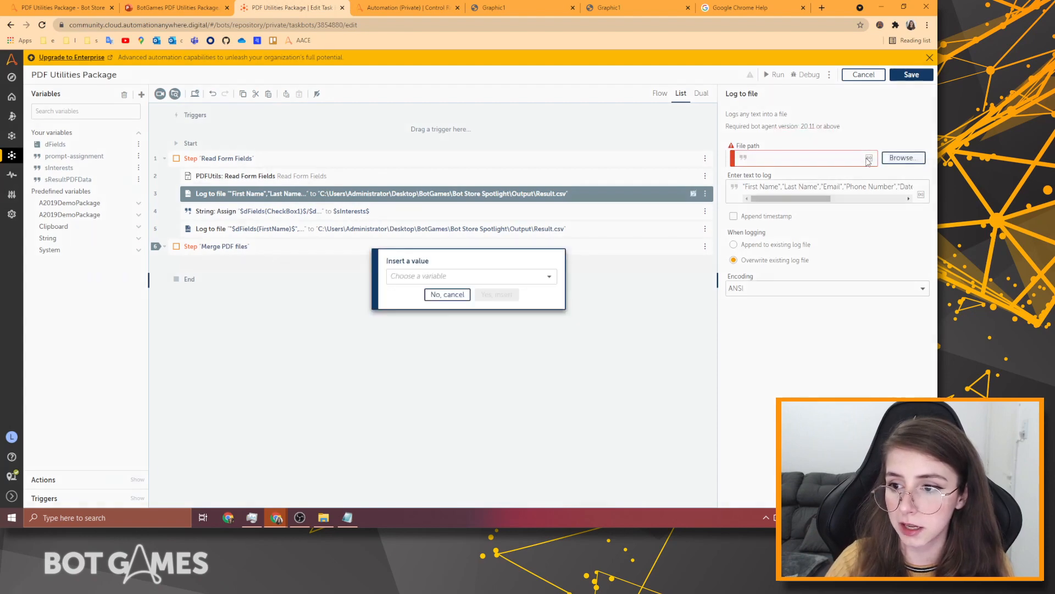
pyautogui.click(401, 278)
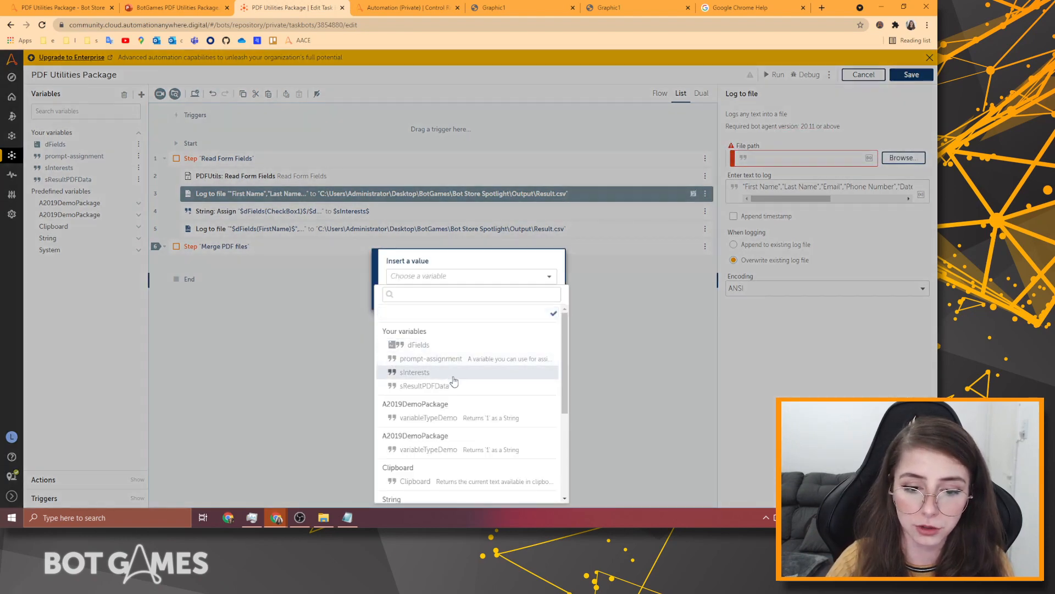
pyautogui.click(438, 383)
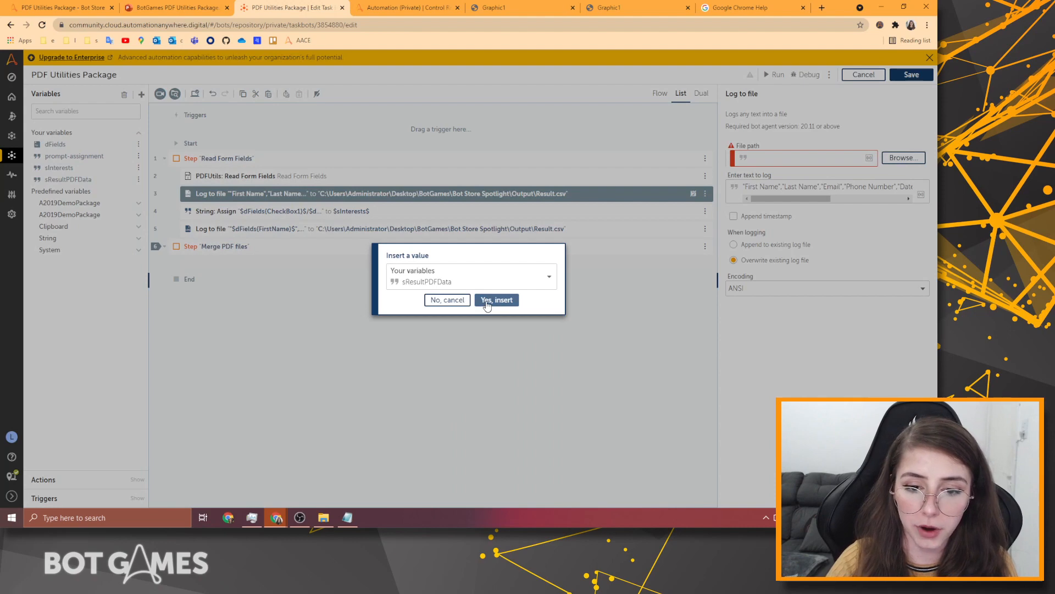
pyautogui.click(486, 301)
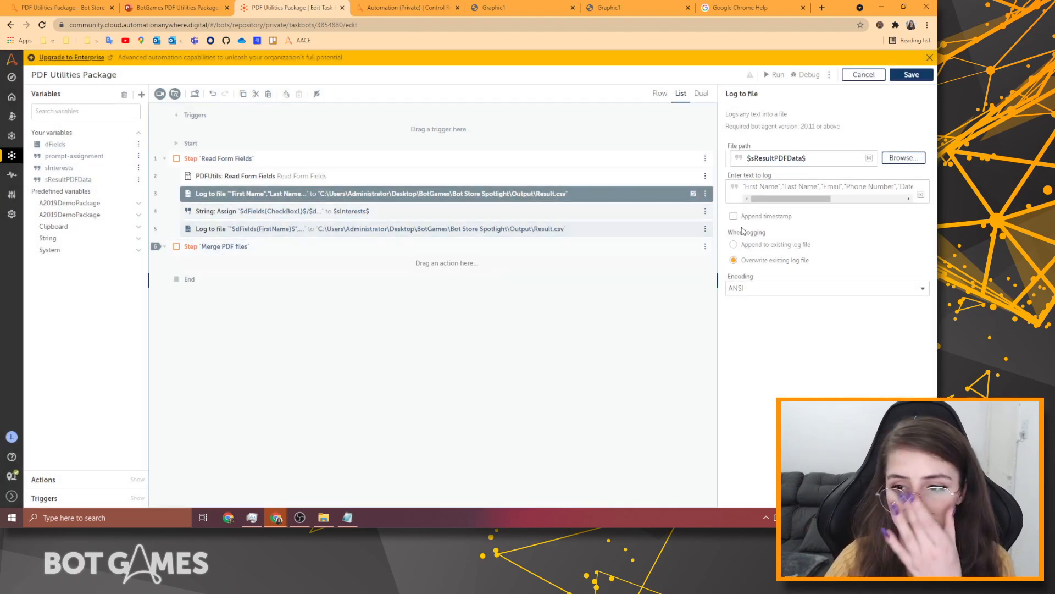
# Replace the second Log to file action's hard-coded path with $sResultPDFData$.
pyautogui.click(494, 228)
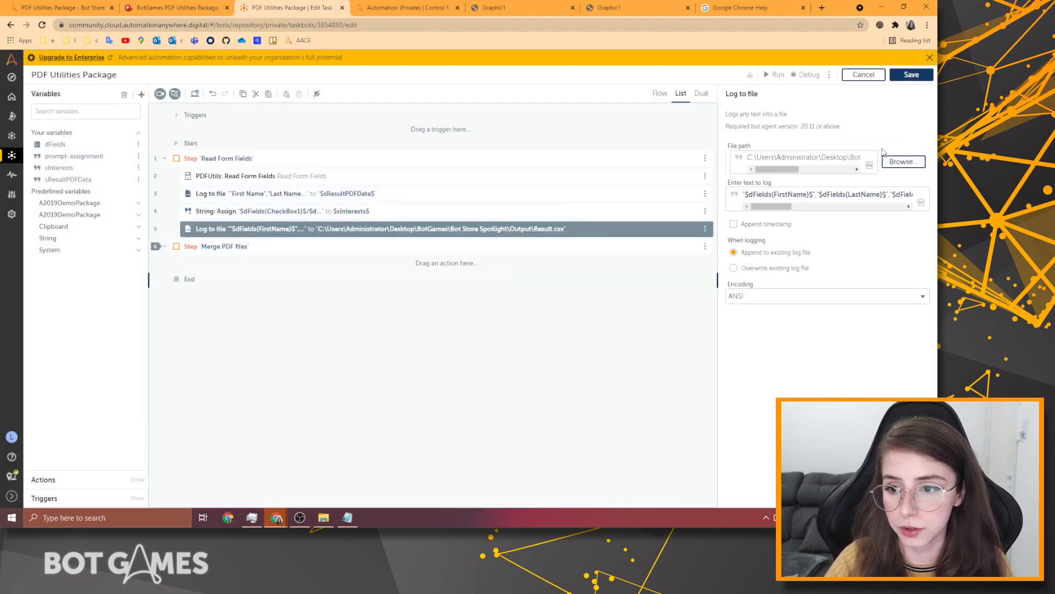
pyautogui.doubleClick(835, 157)
pyautogui.hotkey('ctrl', 'a')
pyautogui.press('BackSpace')
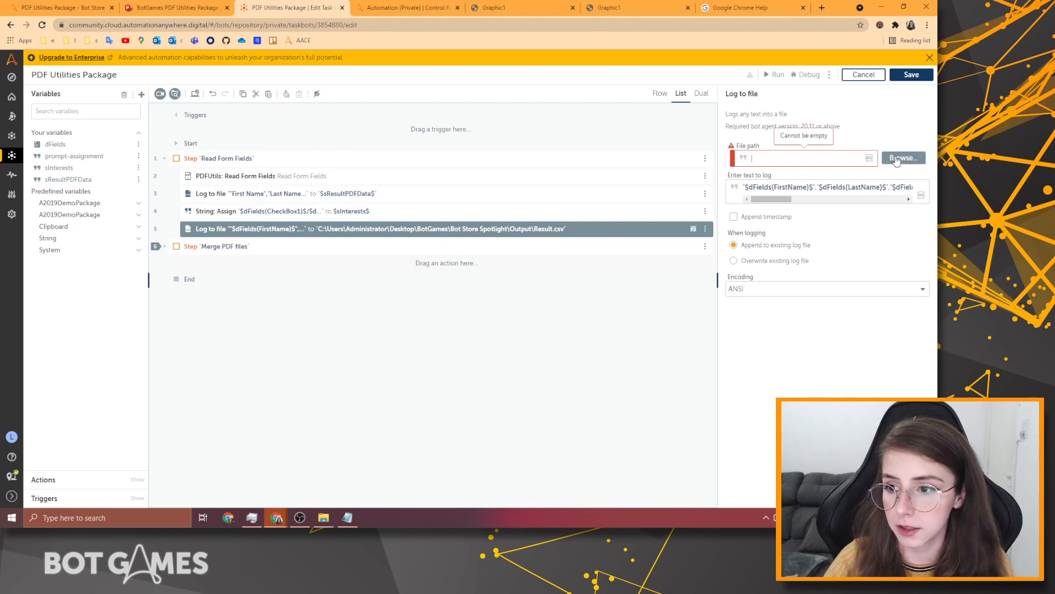
pyautogui.click(896, 158)
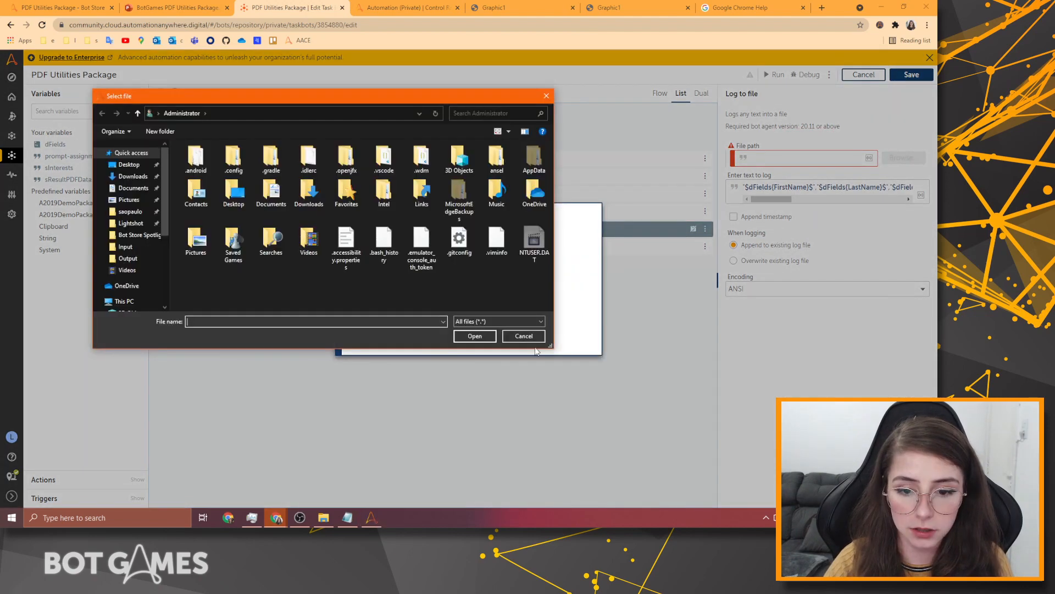
pyautogui.click(531, 338)
pyautogui.click(799, 159)
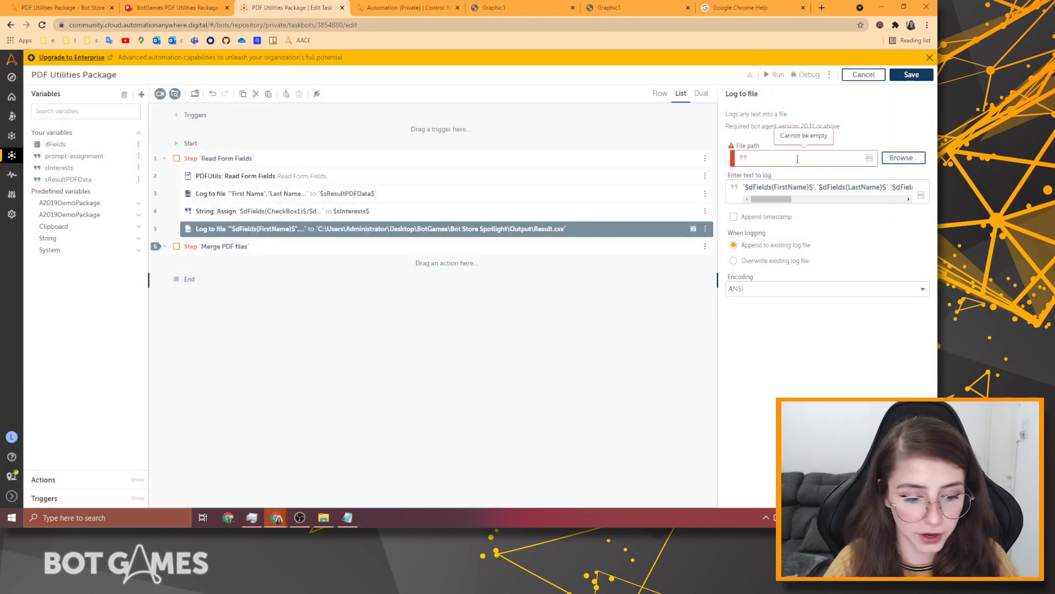
pyautogui.press('F2')
pyautogui.click(450, 276)
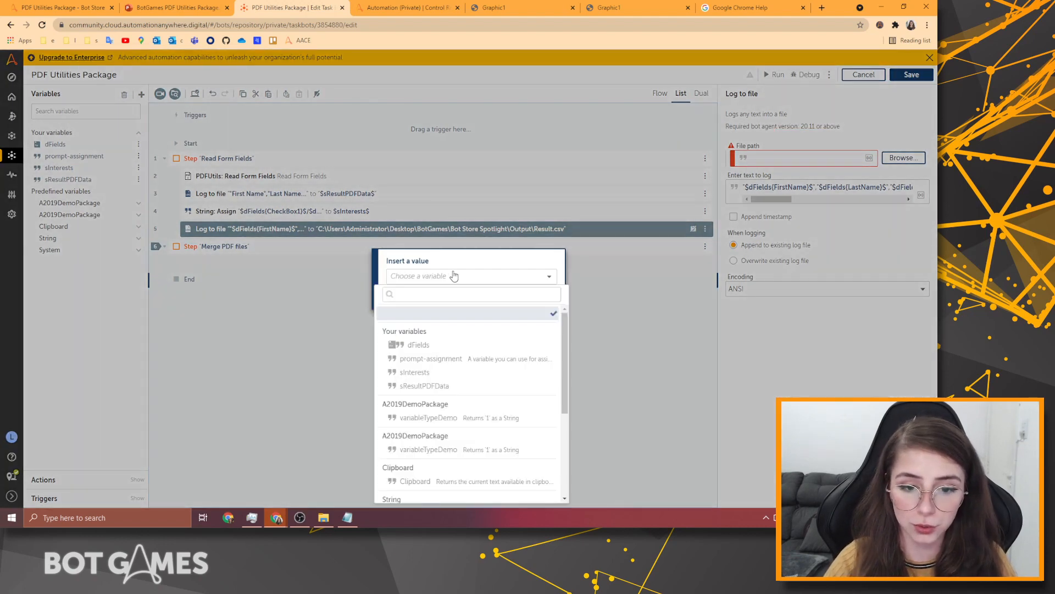
pyautogui.click(426, 385)
pyautogui.click(497, 301)
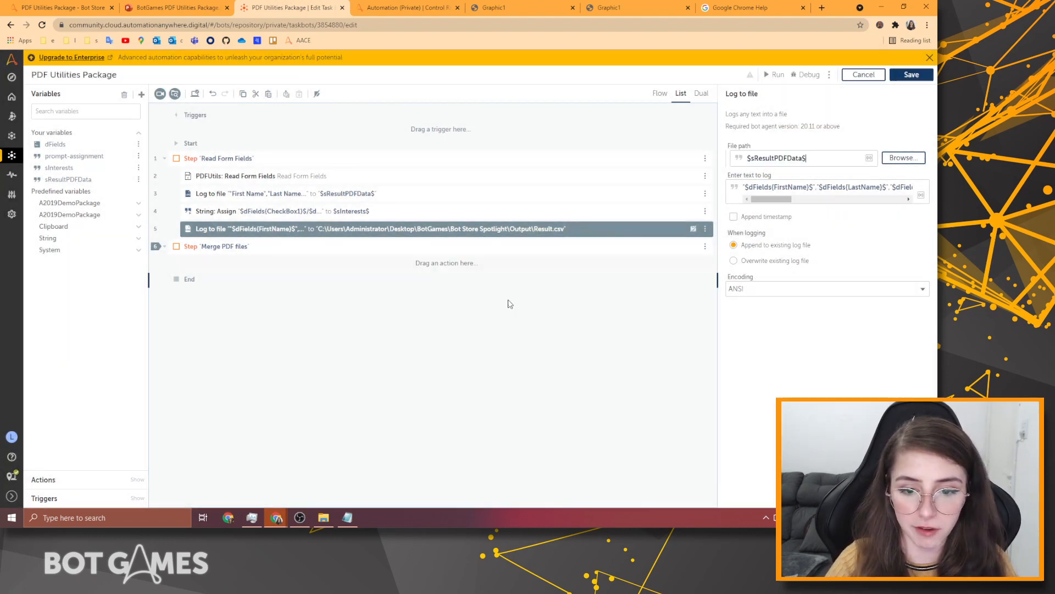
pyautogui.click(352, 194)
pyautogui.click(361, 286)
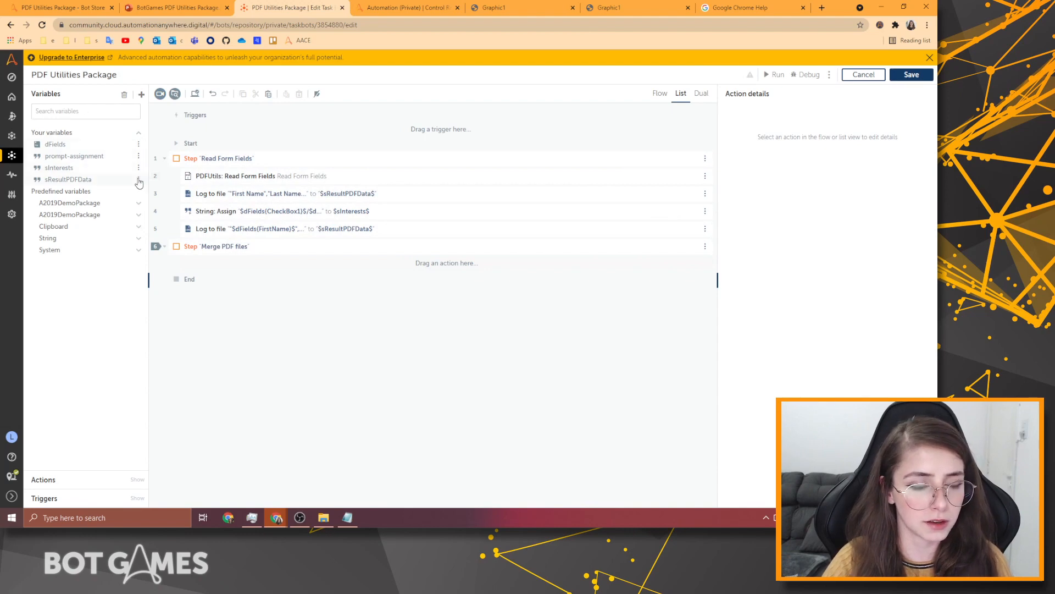
# Close the sResultPDFData editor without changes and save the PDF Utilities Package bot.
pyautogui.click(139, 179)
pyautogui.click(171, 175)
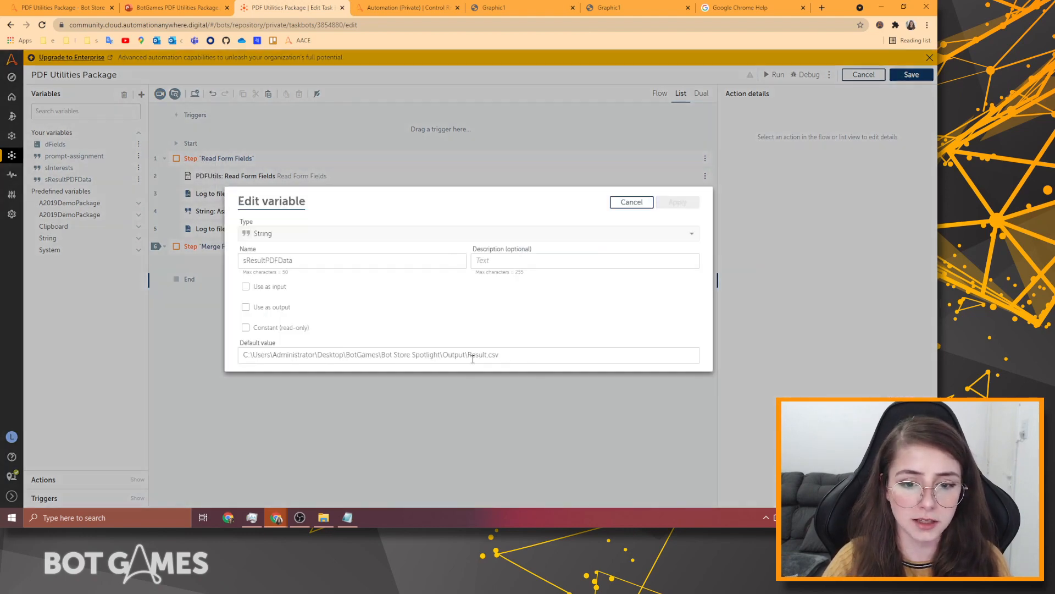
pyautogui.click(628, 203)
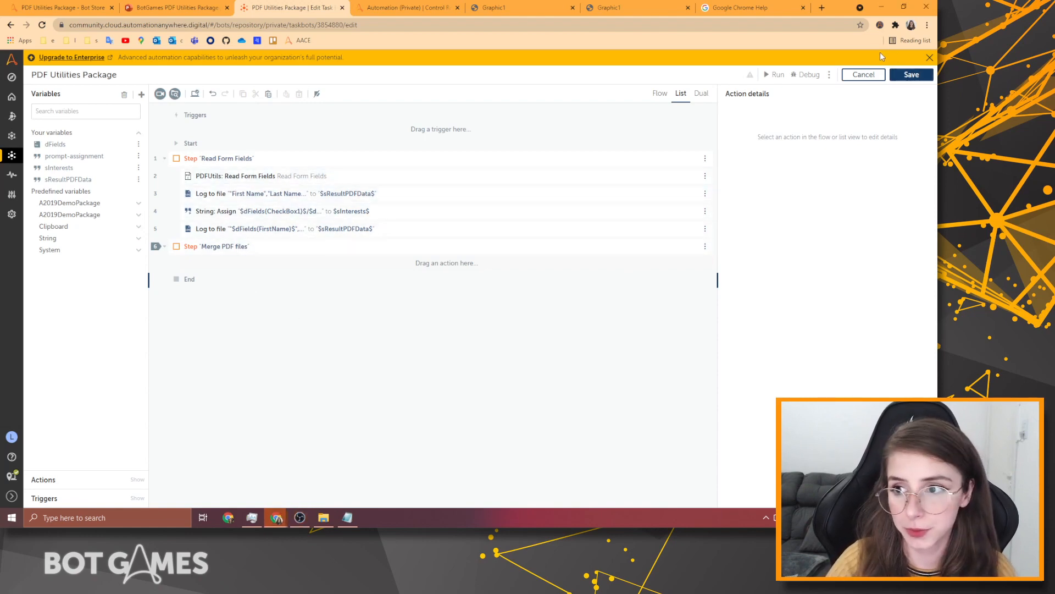
pyautogui.click(911, 74)
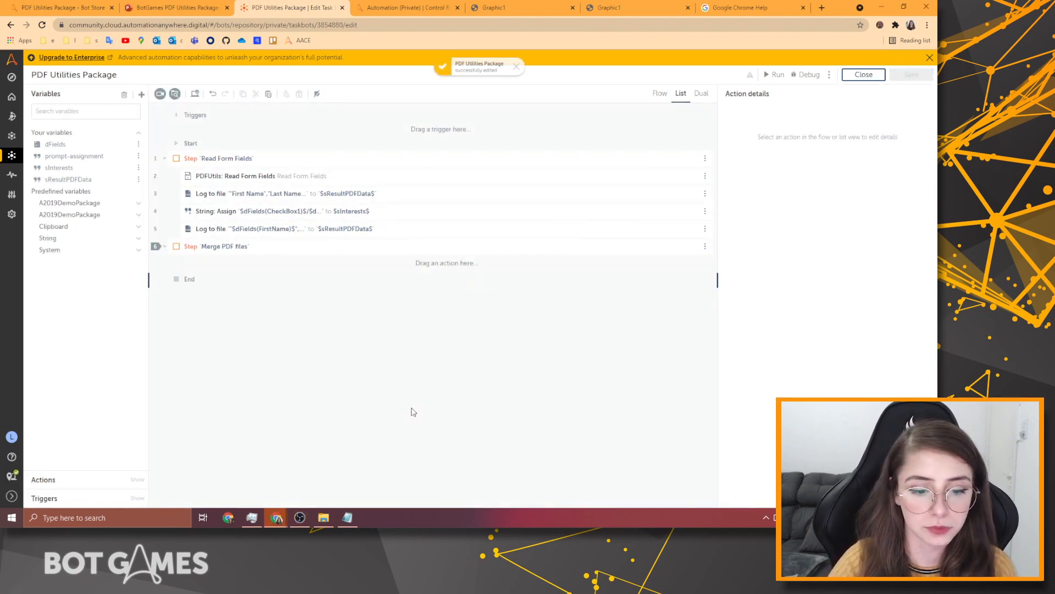
# Open the first AnywhereClubForm PDF from the Bot Store Spotlight Input folder.
pyautogui.click(323, 517)
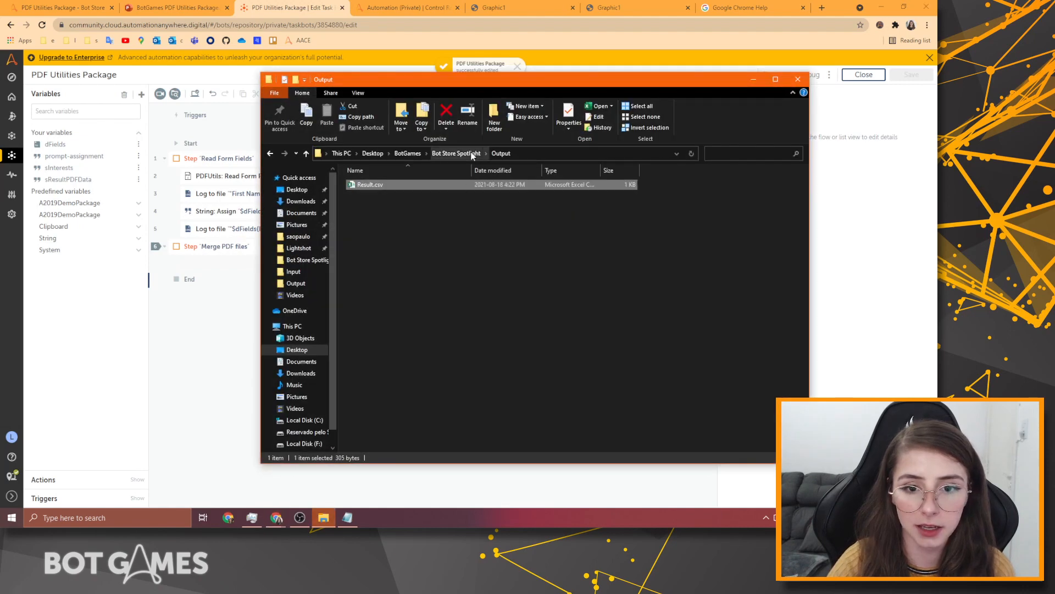
pyautogui.click(471, 154)
pyautogui.click(378, 185)
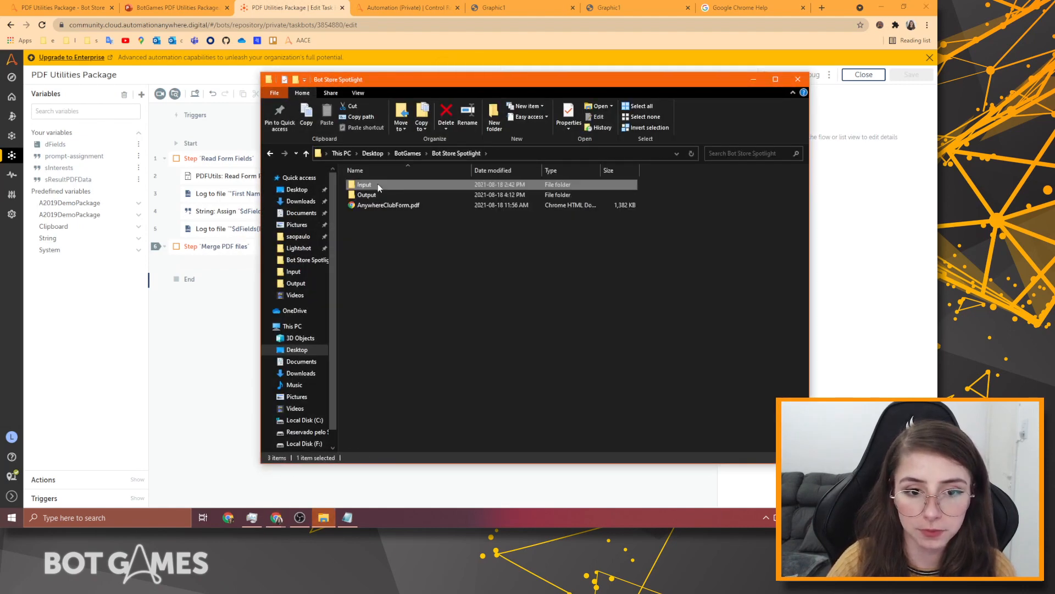
pyautogui.doubleClick(378, 185)
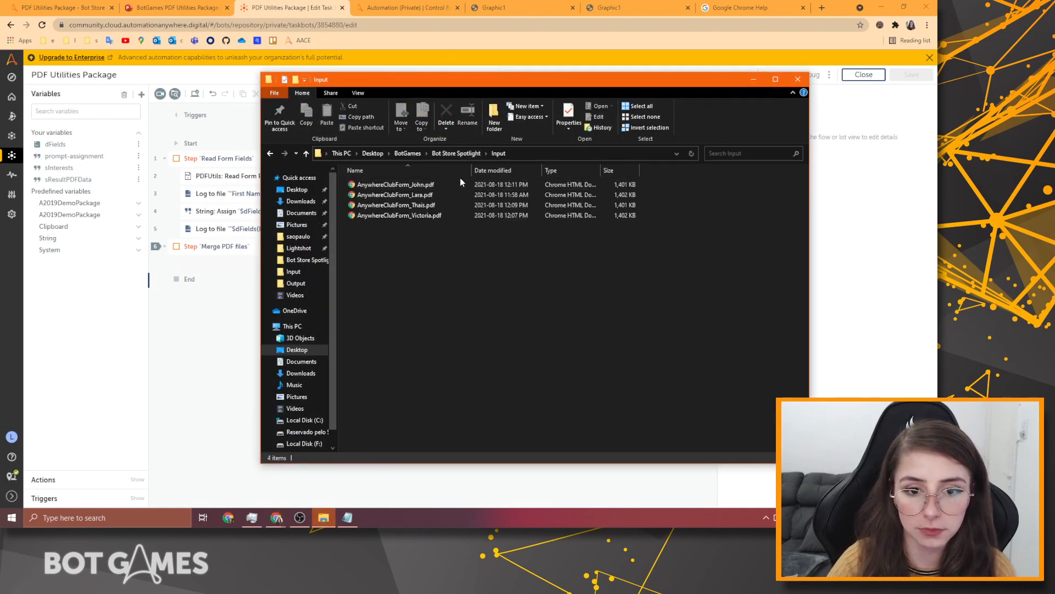
pyautogui.doubleClick(433, 185)
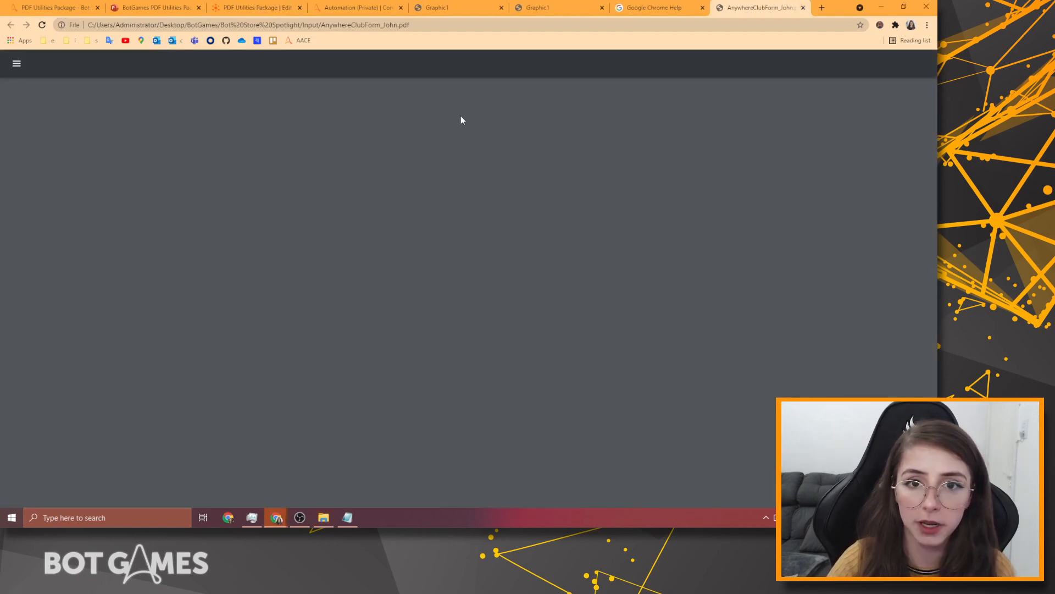
# Close the leftover browser tabs and print the form to Save as PDF.
pyautogui.click(702, 8)
pyautogui.click(602, 7)
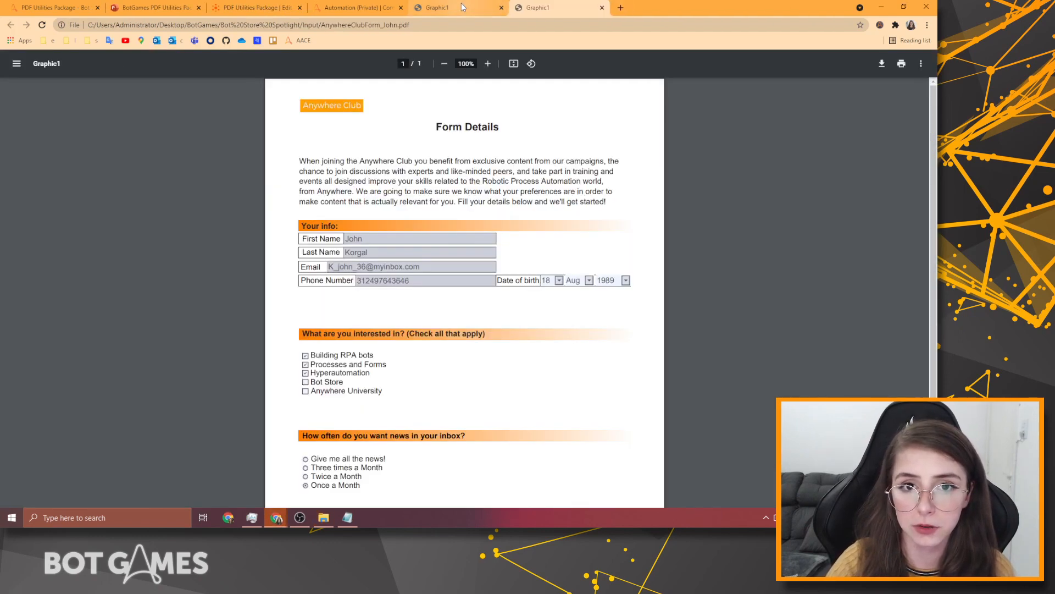
pyautogui.click(501, 7)
pyautogui.scroll(-1, 511, 112)
pyautogui.scroll(-3, 510, 111)
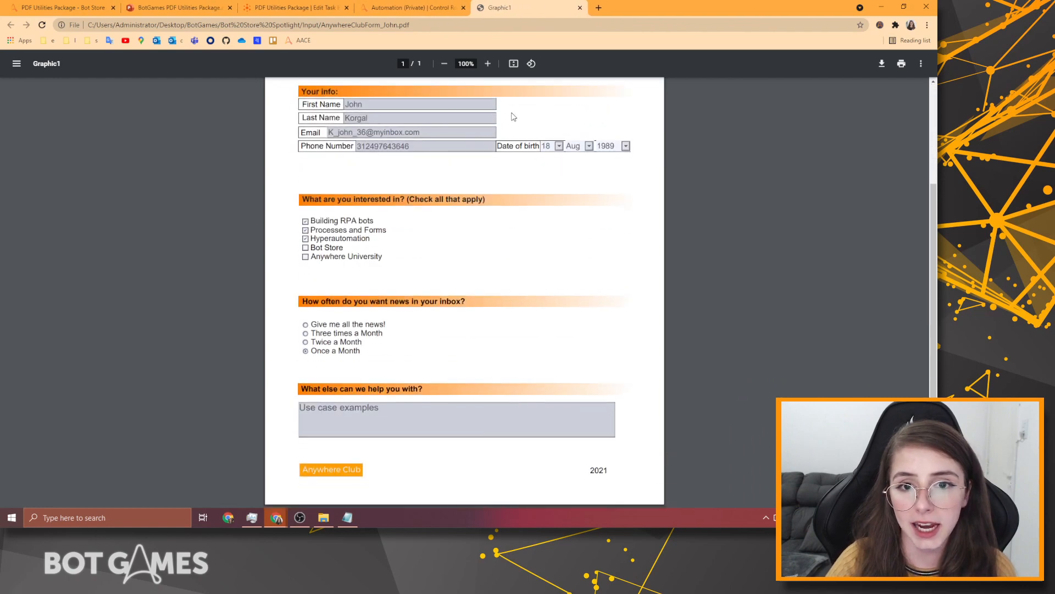
pyautogui.click(901, 63)
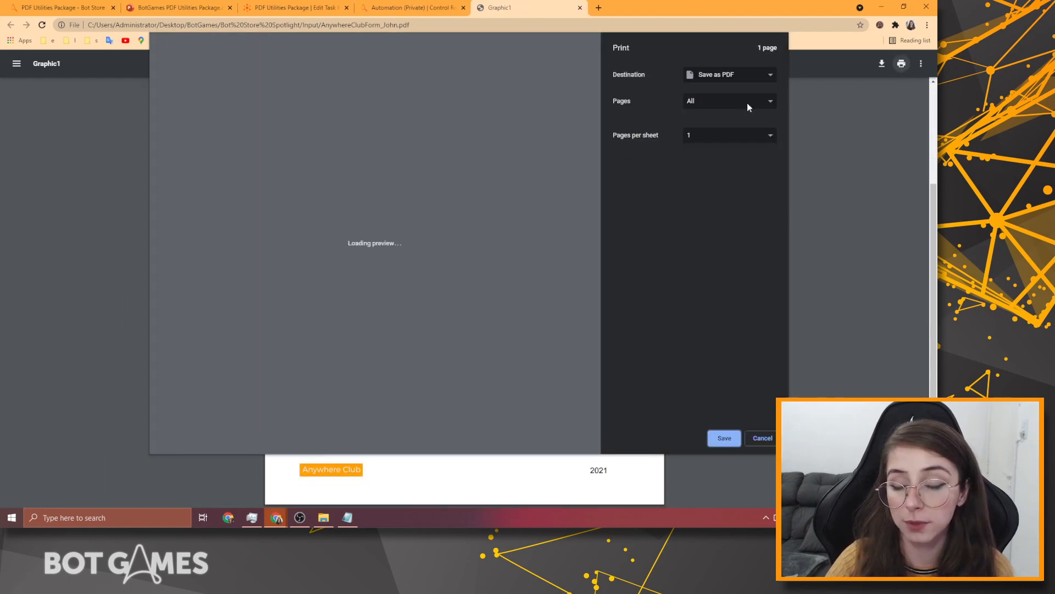
pyautogui.click(732, 437)
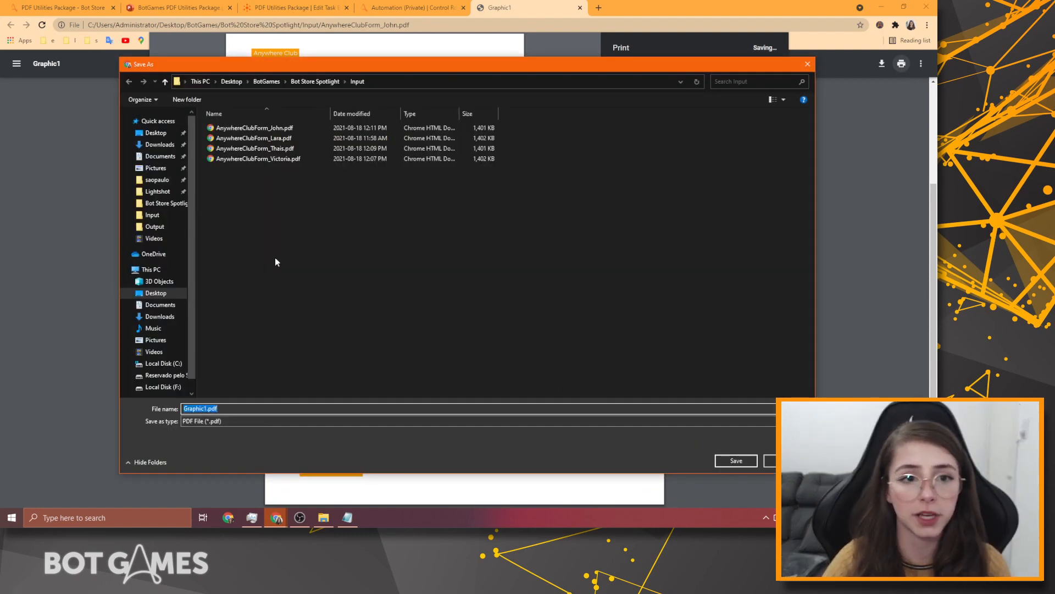
# Create a LockedPDF folder under Input and save the copy there as AnywhereClub_Locked_John.pdf.
pyautogui.rightClick(250, 205)
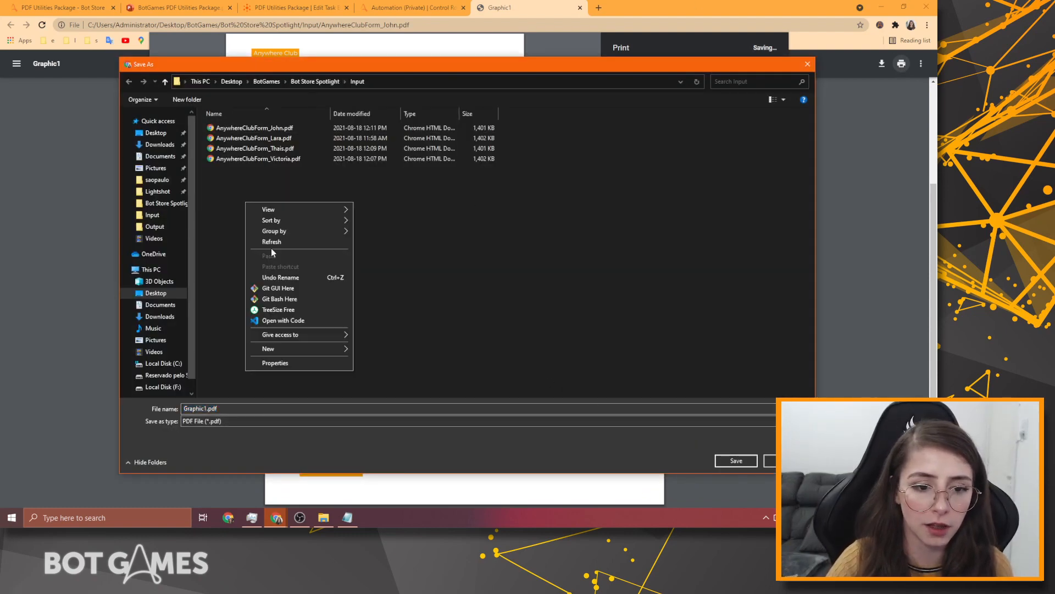
pyautogui.moveTo(303, 343)
pyautogui.click(395, 350)
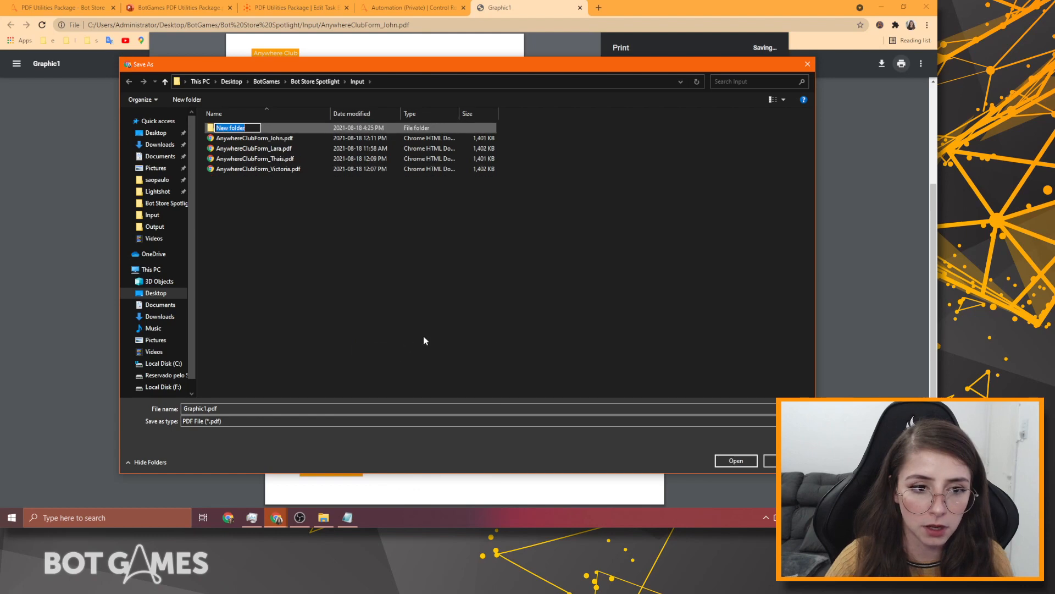
pyautogui.write('Locked')
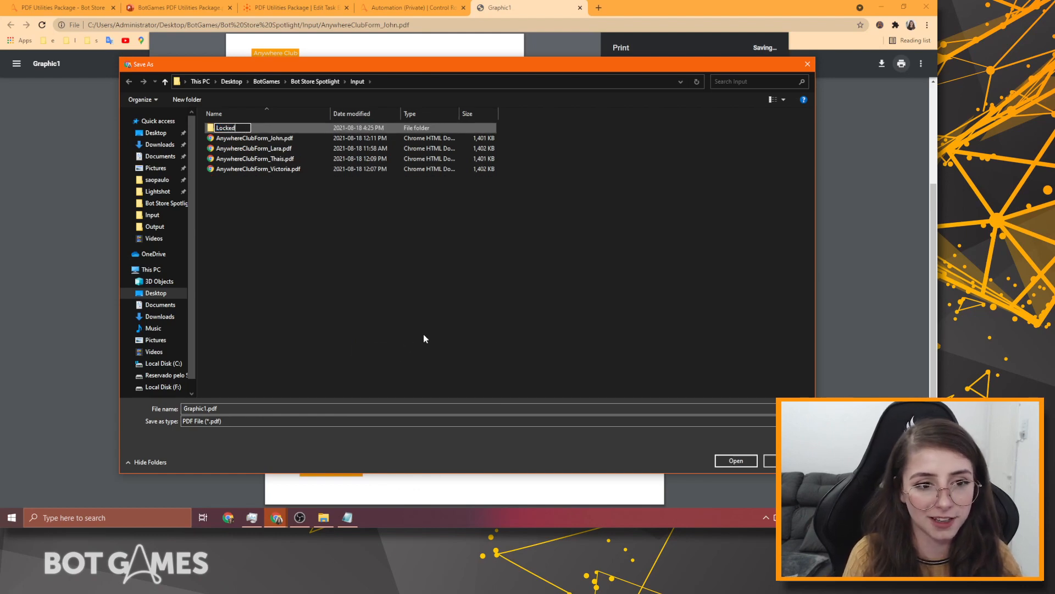
pyautogui.write('PDF')
pyautogui.press('Return')
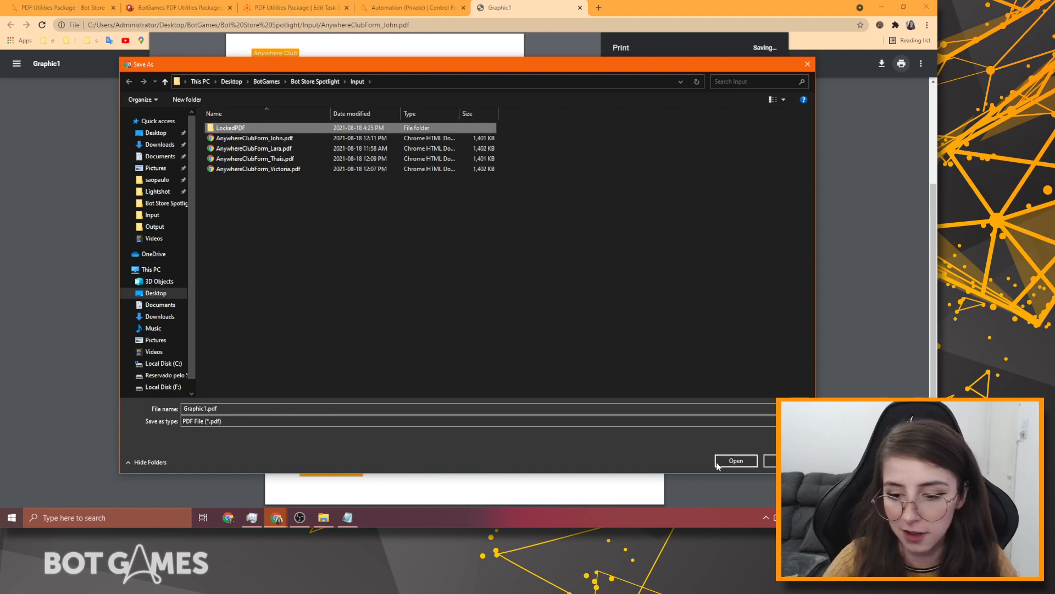
pyautogui.click(737, 461)
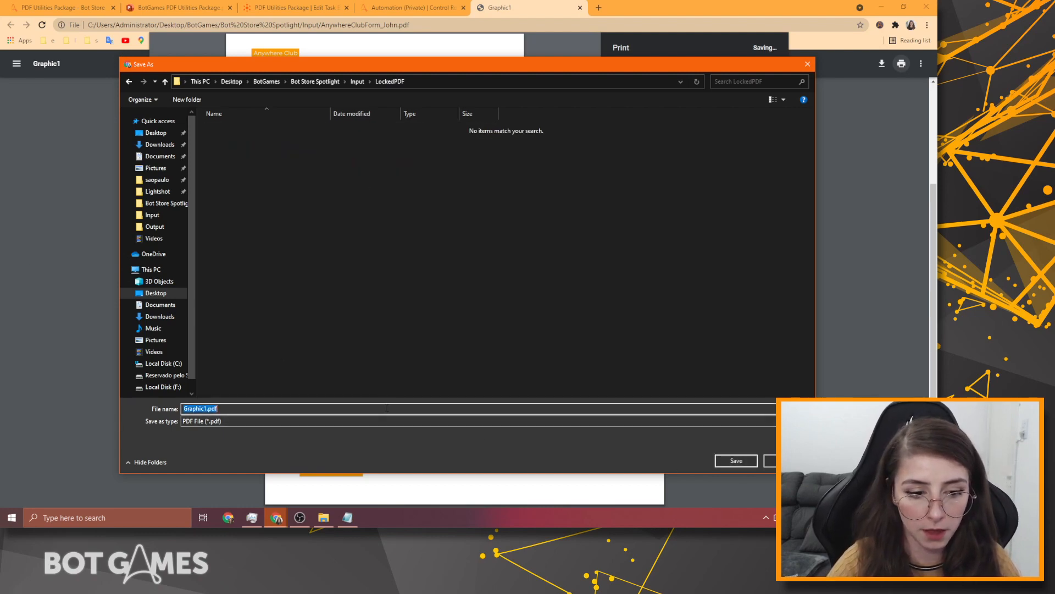
pyautogui.write('anywhereClub_John')
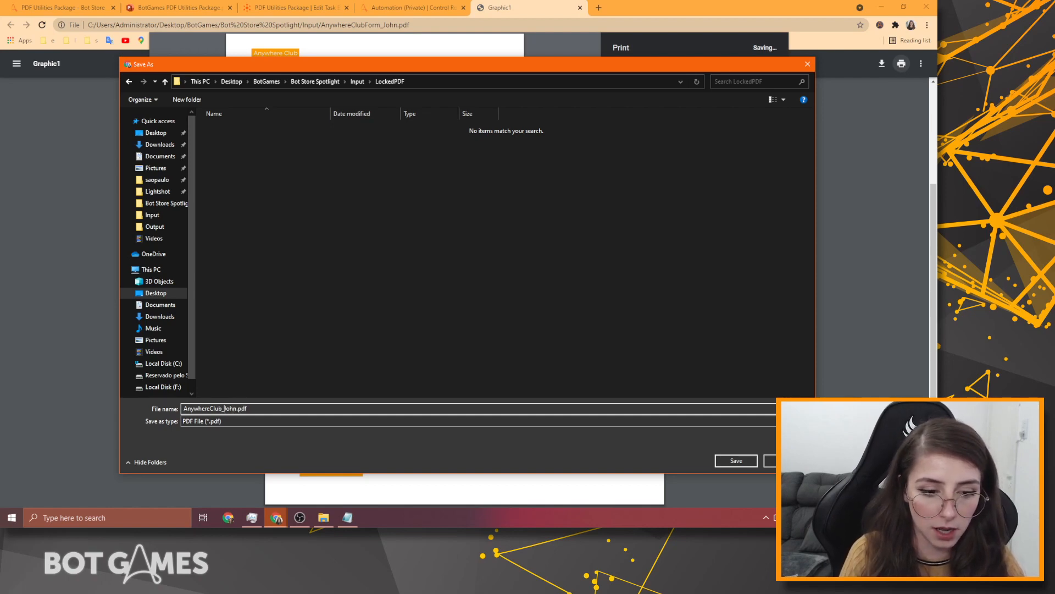
pyautogui.write('Locked_')
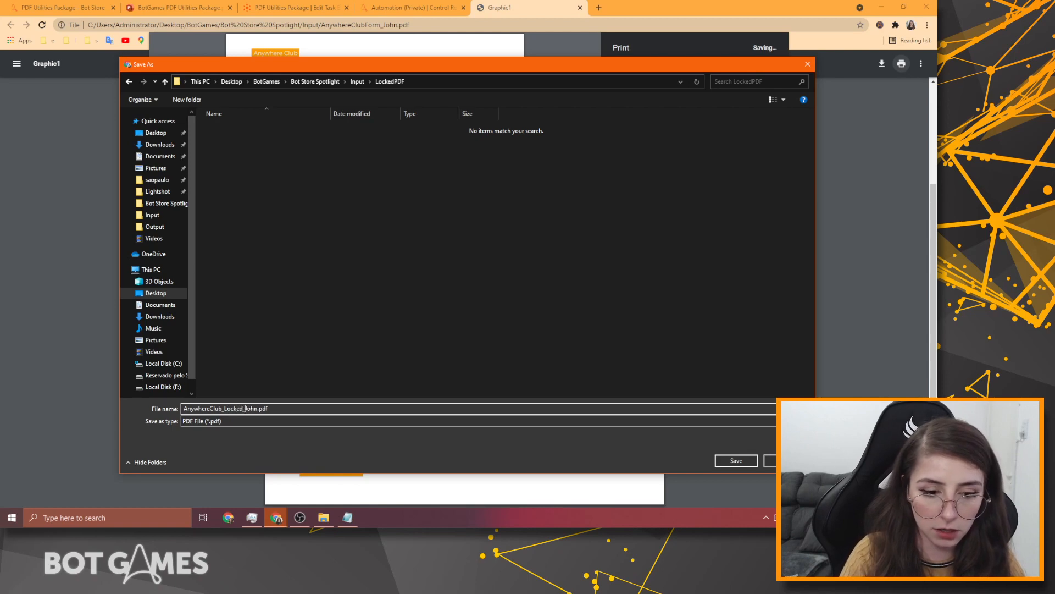
pyautogui.click(743, 462)
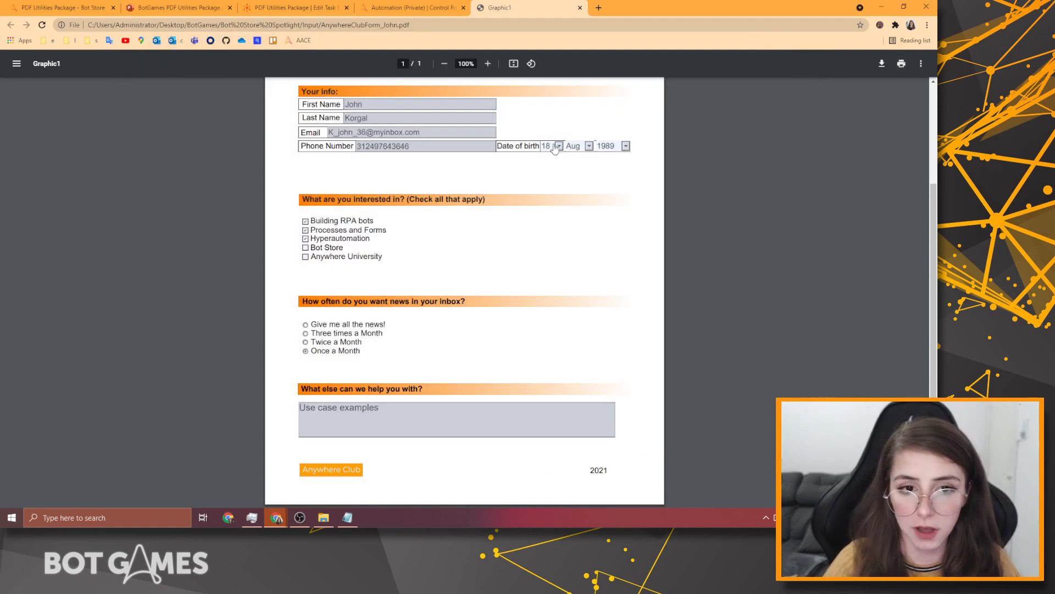
# Type extra letters into First Name, erase them to restore the original, and close the PDF tab.
pyautogui.scroll(3, 710, 472)
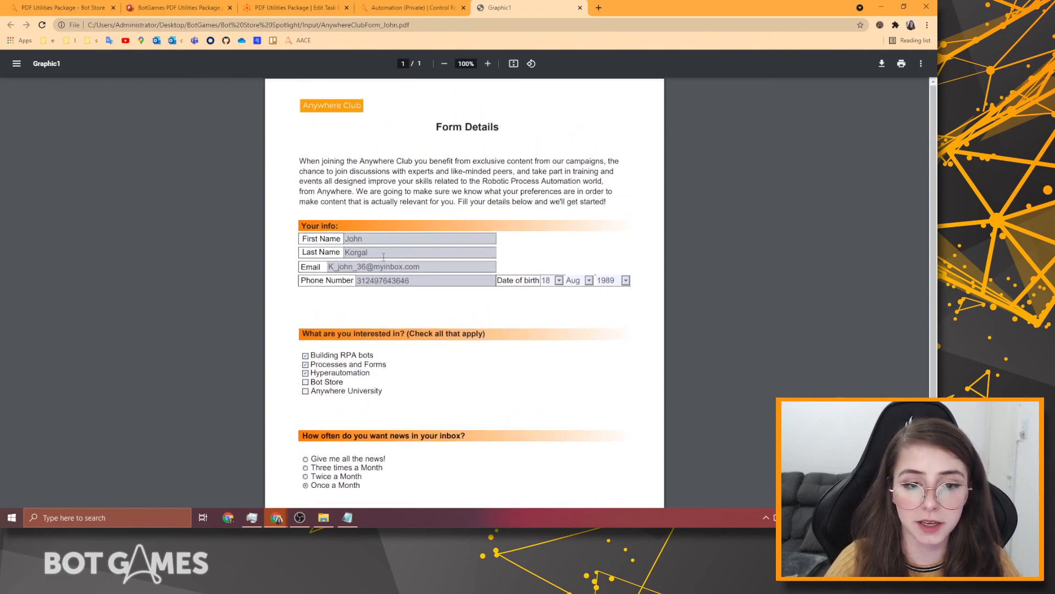
pyautogui.click(390, 242)
pyautogui.click(366, 251)
pyautogui.click(382, 243)
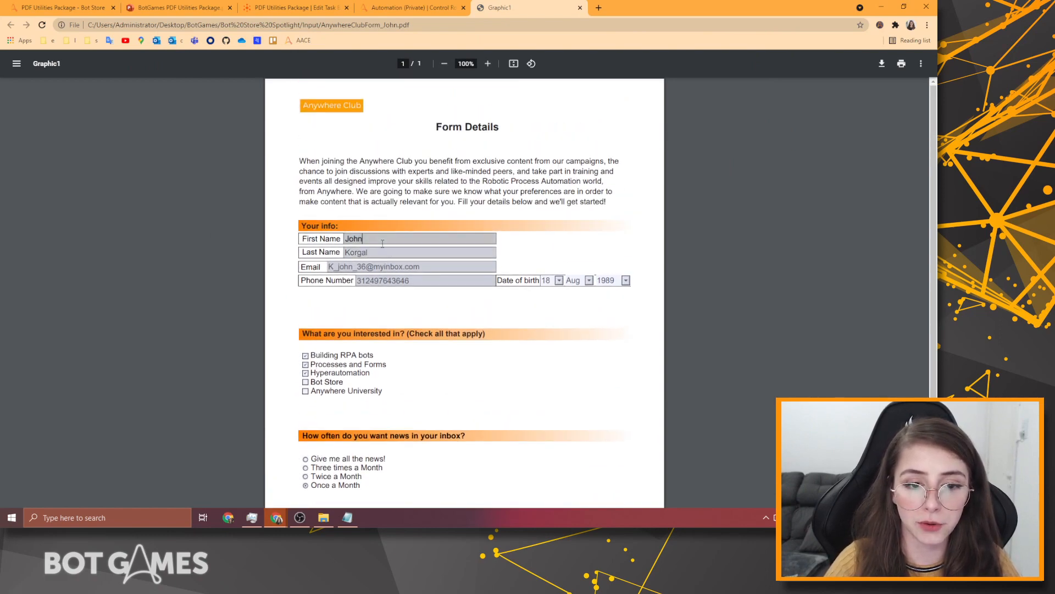
pyautogui.write('aaassadasd')
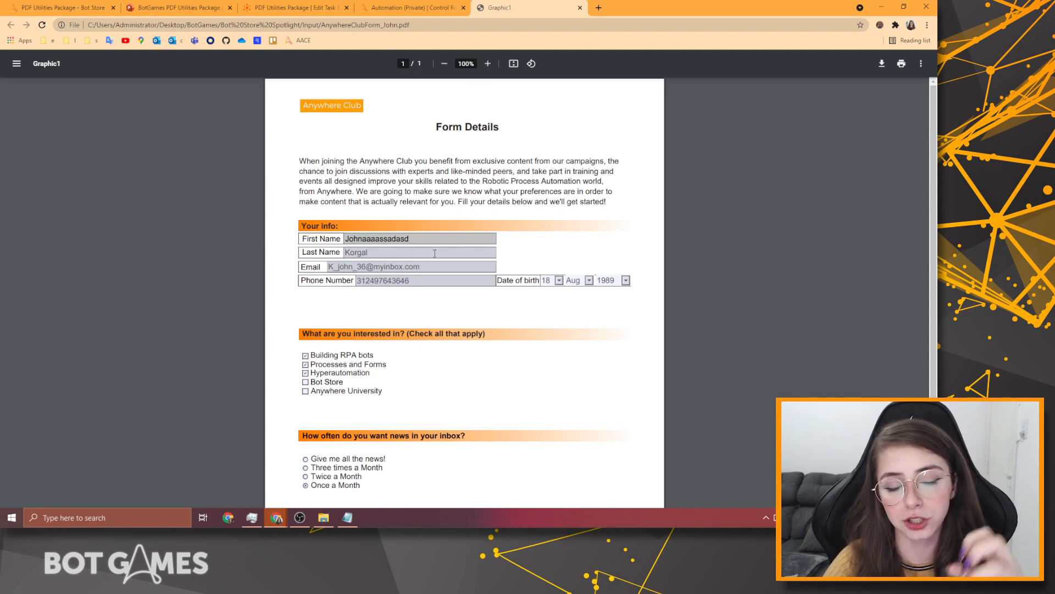
pyautogui.press('BackSpace')
pyautogui.press('BackSpace')
pyautogui.press('BackSpace')
pyautogui.press('BackSpace')
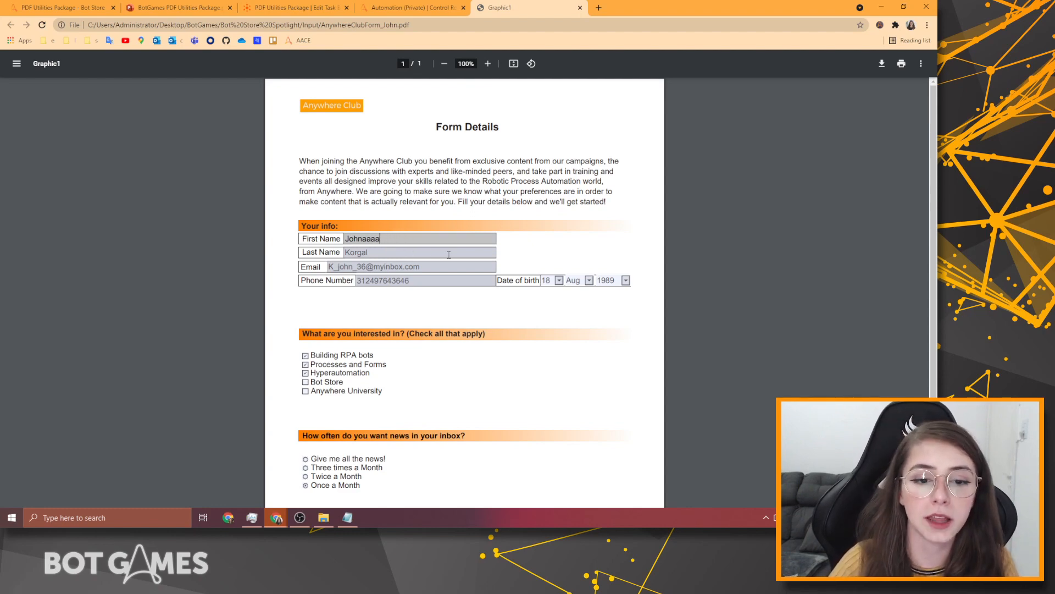
pyautogui.press('BackSpace')
pyautogui.press('BackSpace')
pyautogui.press('BackSpace')
pyautogui.press('BackSpace')
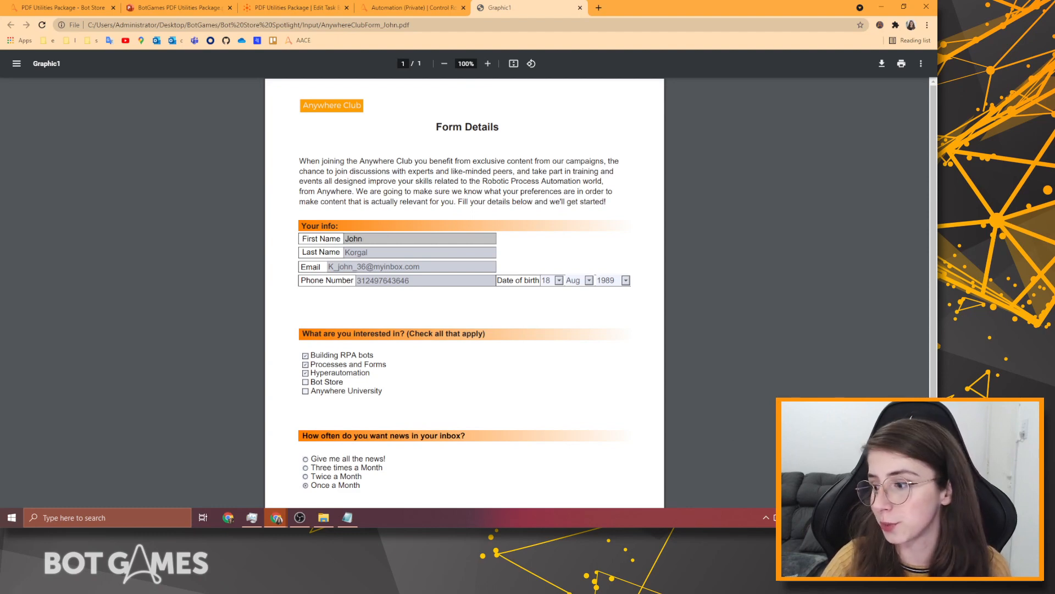
pyautogui.hotkey('ctrl', 'w')
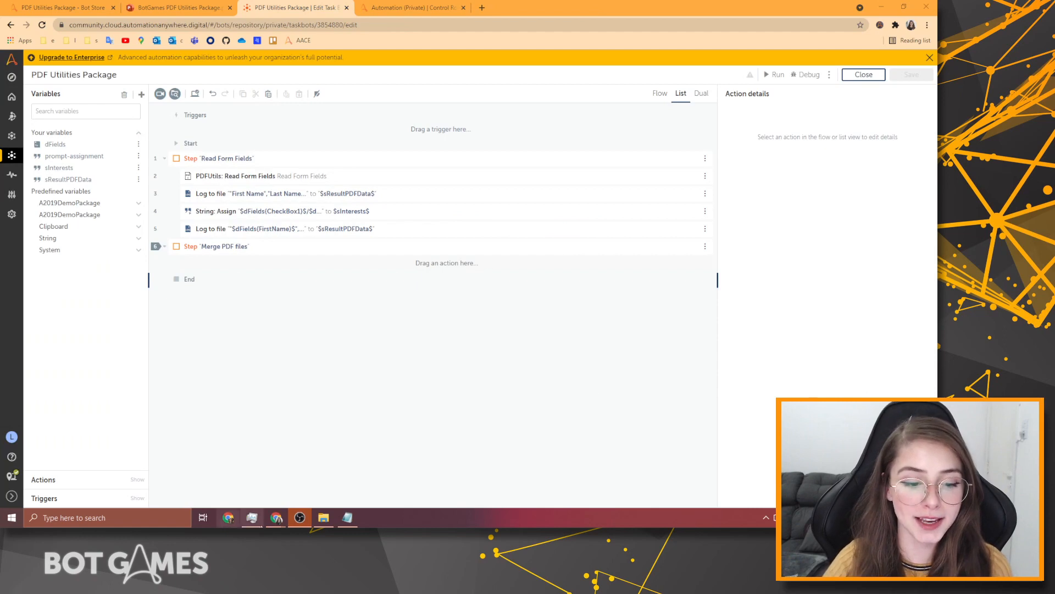
pyautogui.click(326, 518)
pyautogui.click(458, 331)
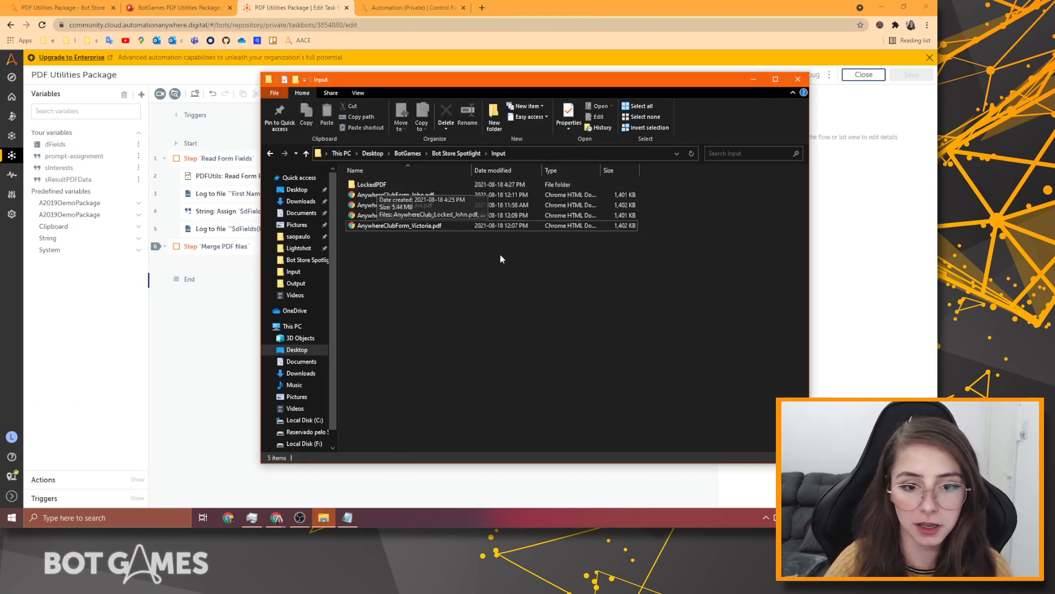
pyautogui.doubleClick(373, 185)
pyautogui.moveTo(440, 253); pyautogui.dragTo(358, 157)
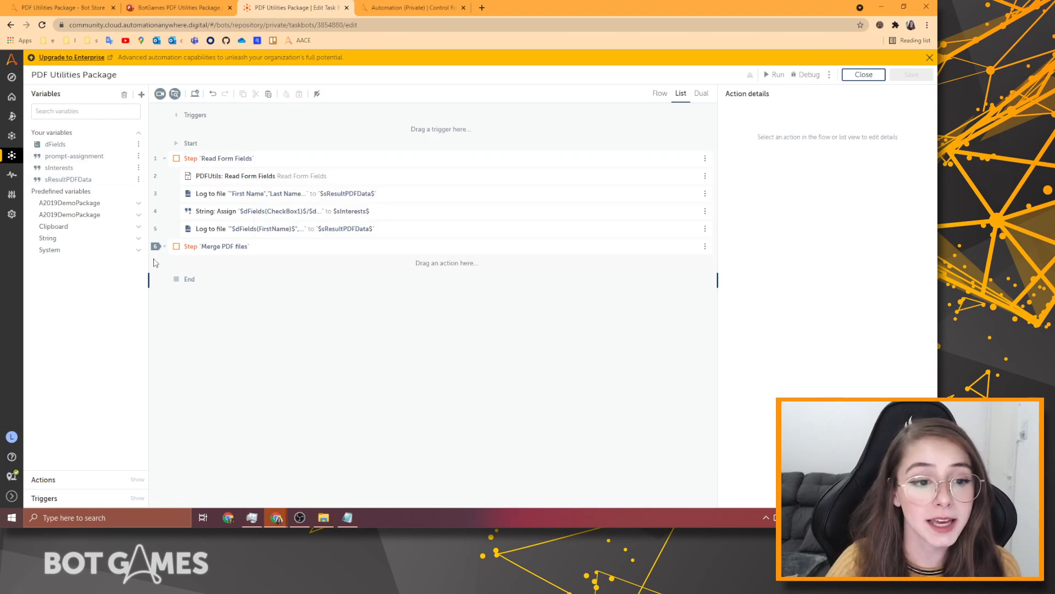
pyautogui.click(202, 324)
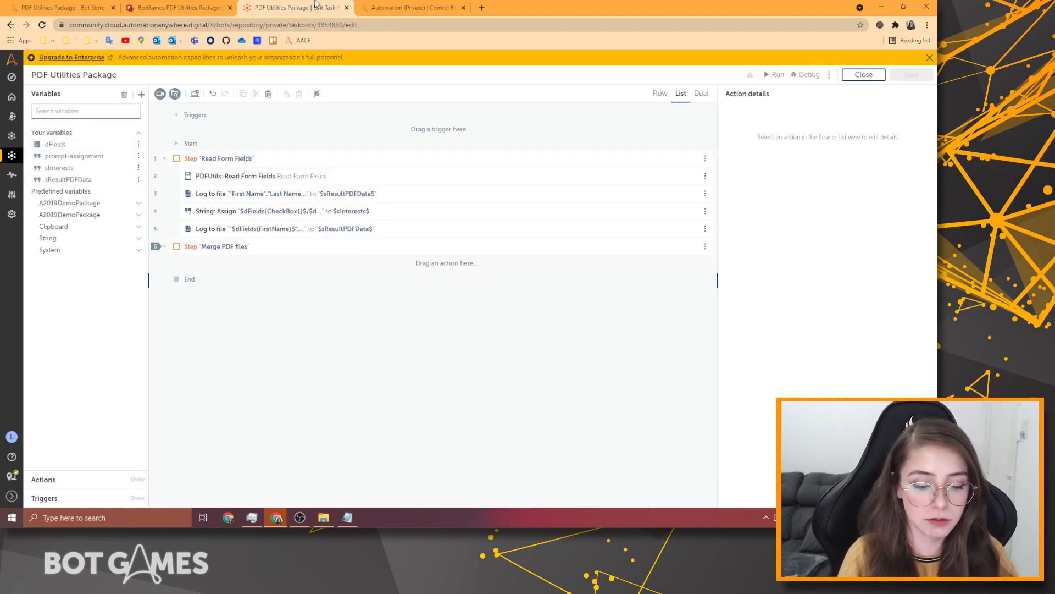
# Search actions for PDF and drag PDFUtils' Merge all PDF files below the Merge PDF files step.
pyautogui.write('merge')
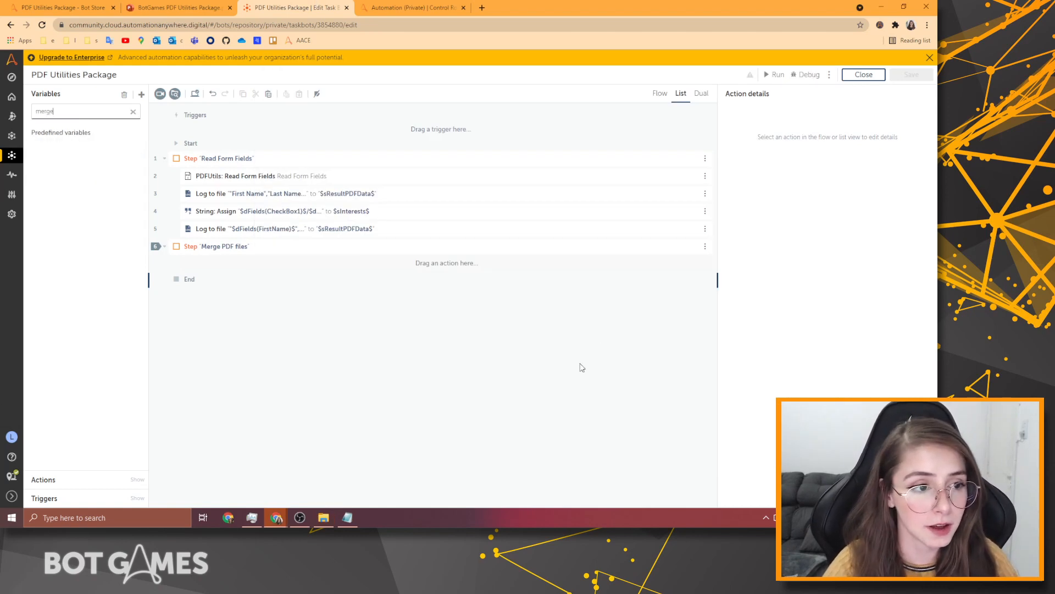
pyautogui.press('BackSpace')
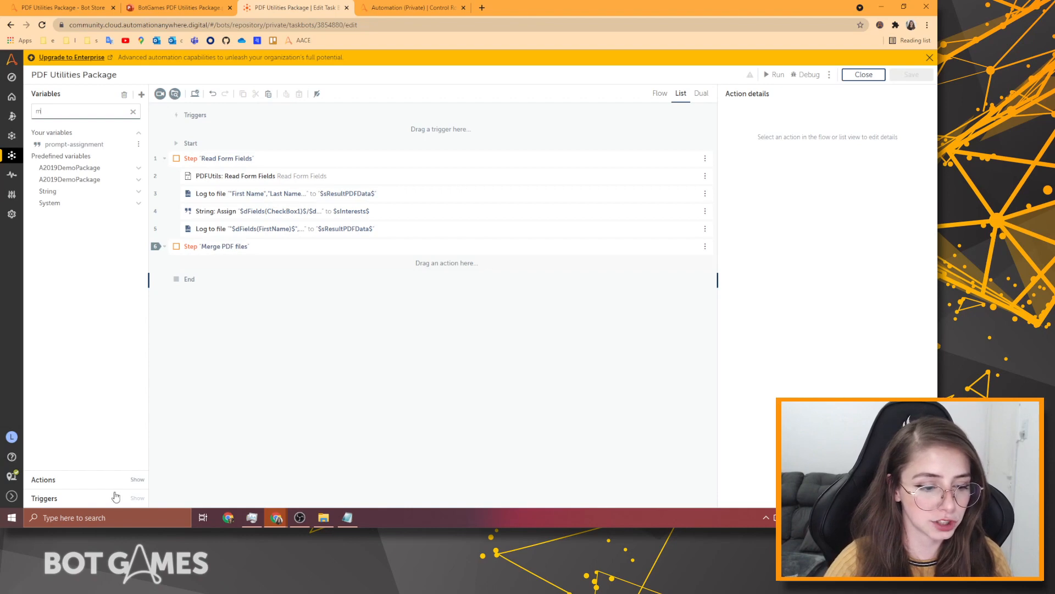
pyautogui.click(137, 480)
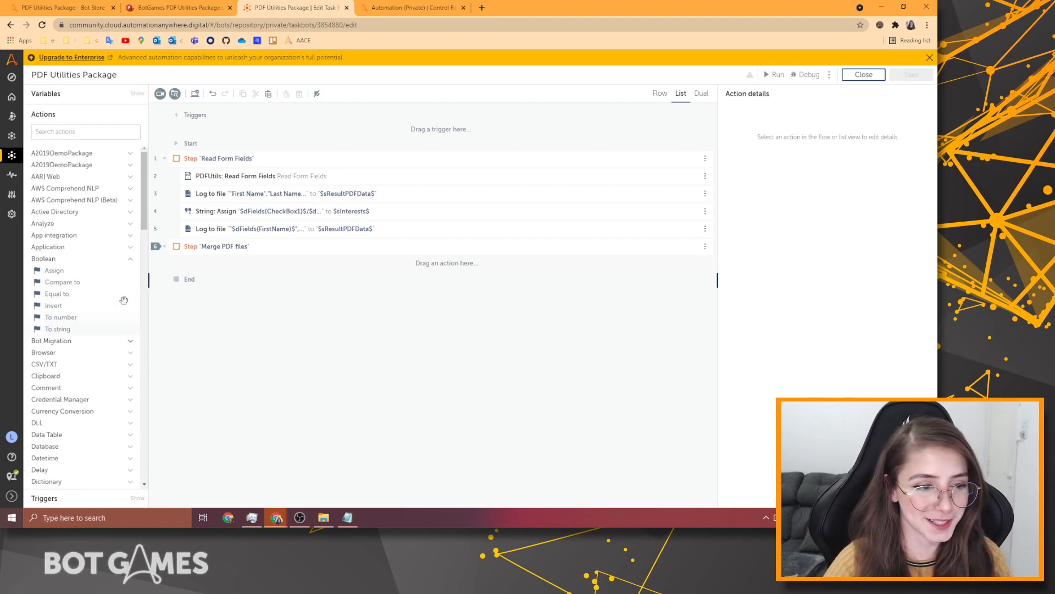
pyautogui.click(108, 130)
pyautogui.write('PDF')
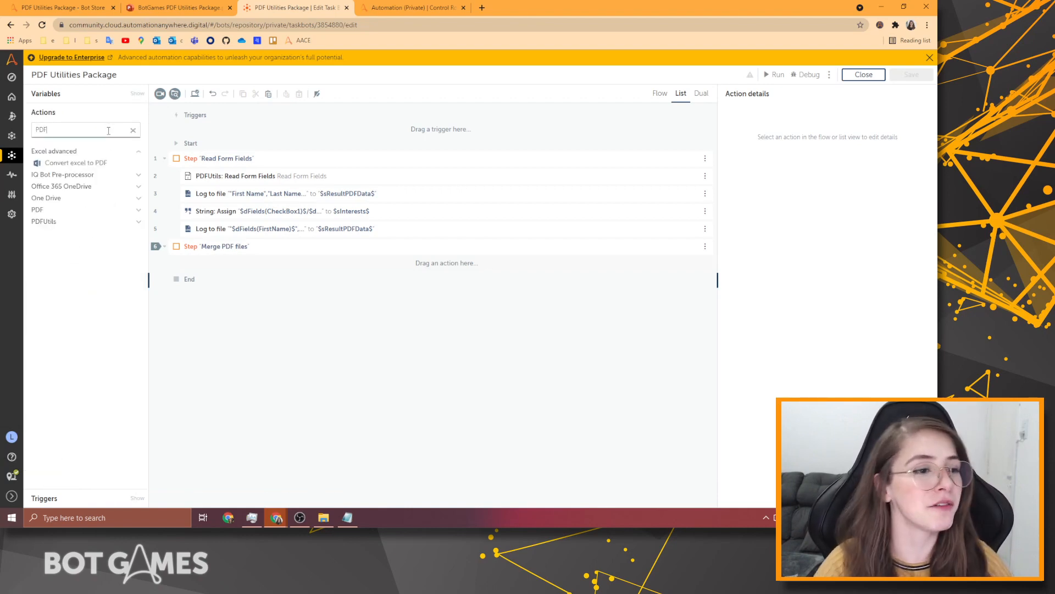
pyautogui.click(43, 223)
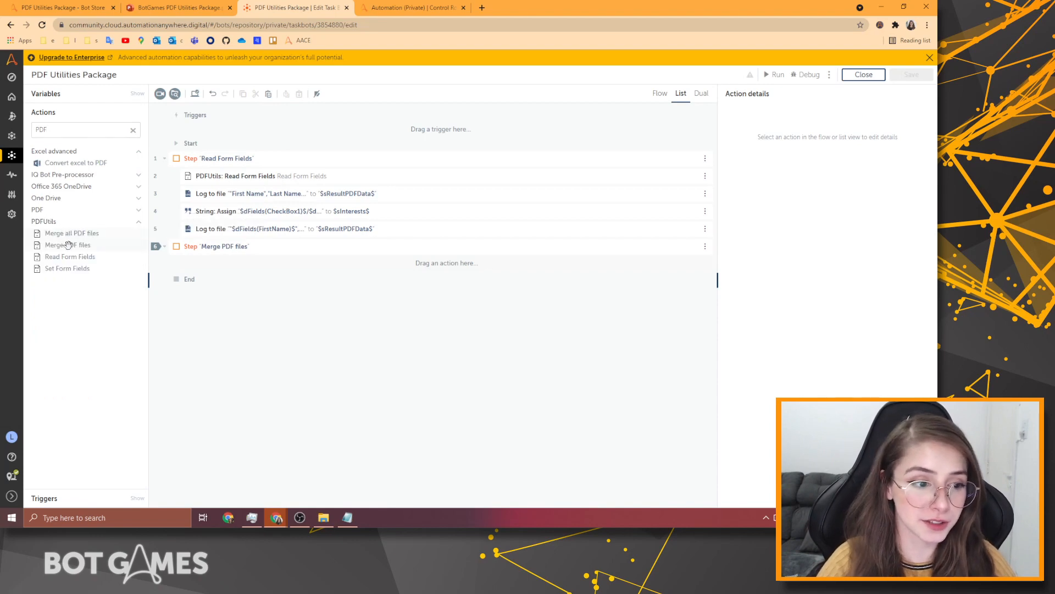
pyautogui.moveTo(77, 233); pyautogui.dragTo(356, 263)
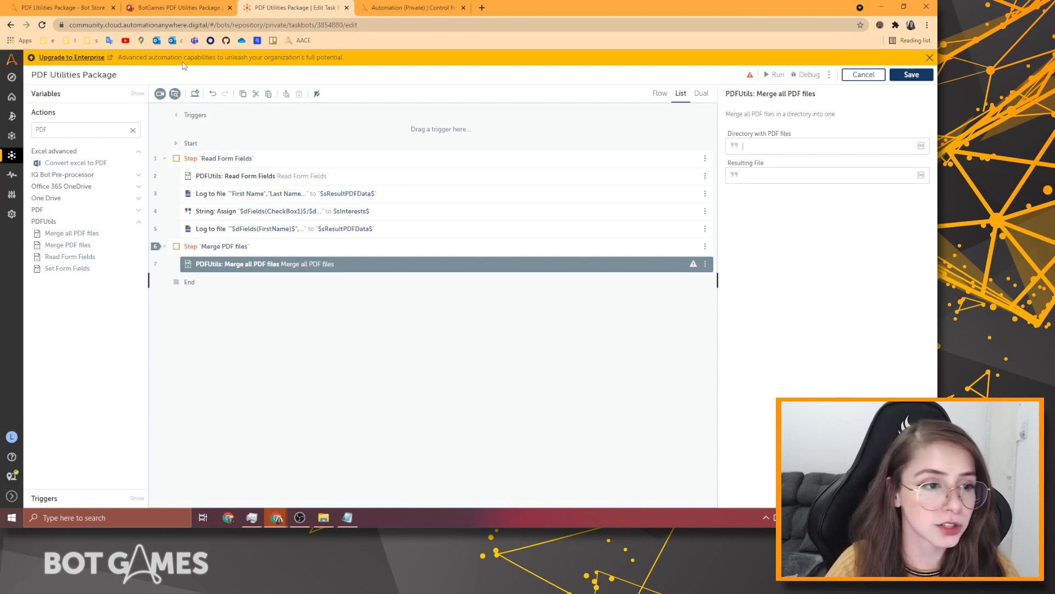
pyautogui.click(137, 93)
# Create string variable sPDFsDirectory with the copied Input\LockedPDF folder path as its default.
pyautogui.moveTo(16, 206)
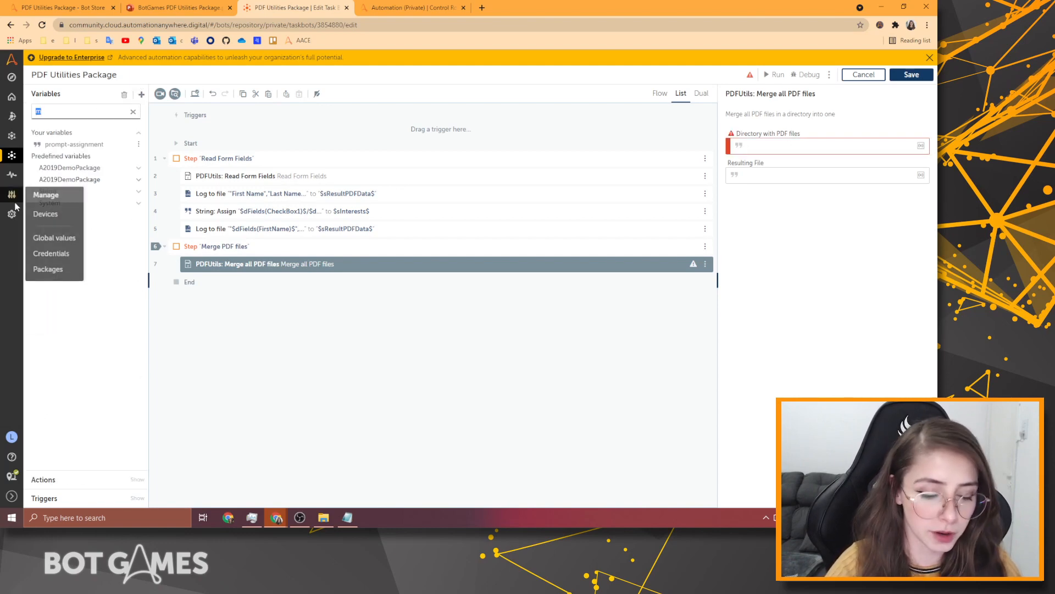
pyautogui.click(142, 94)
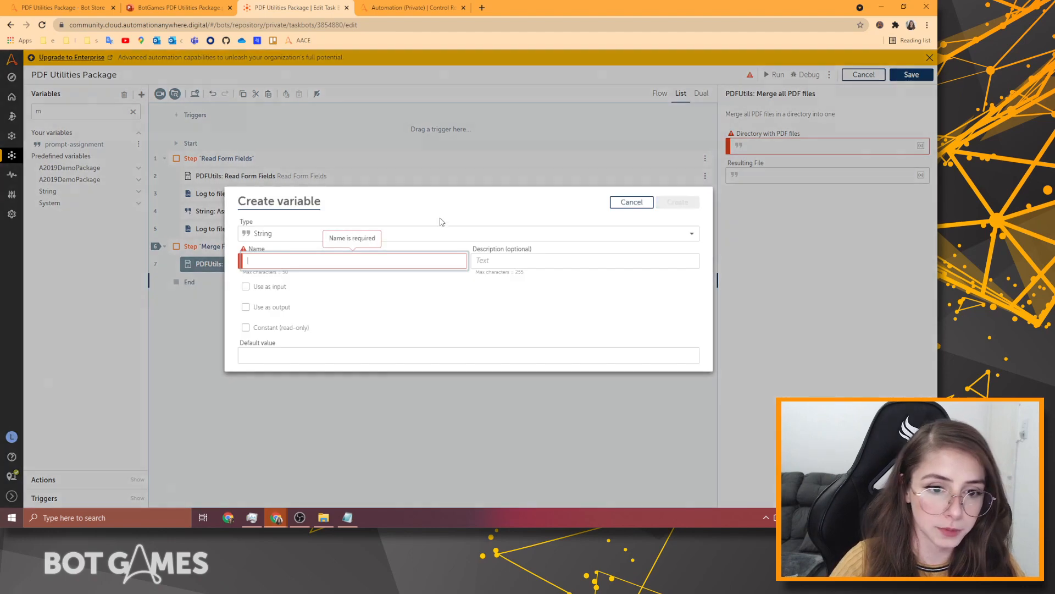
pyautogui.write('s')
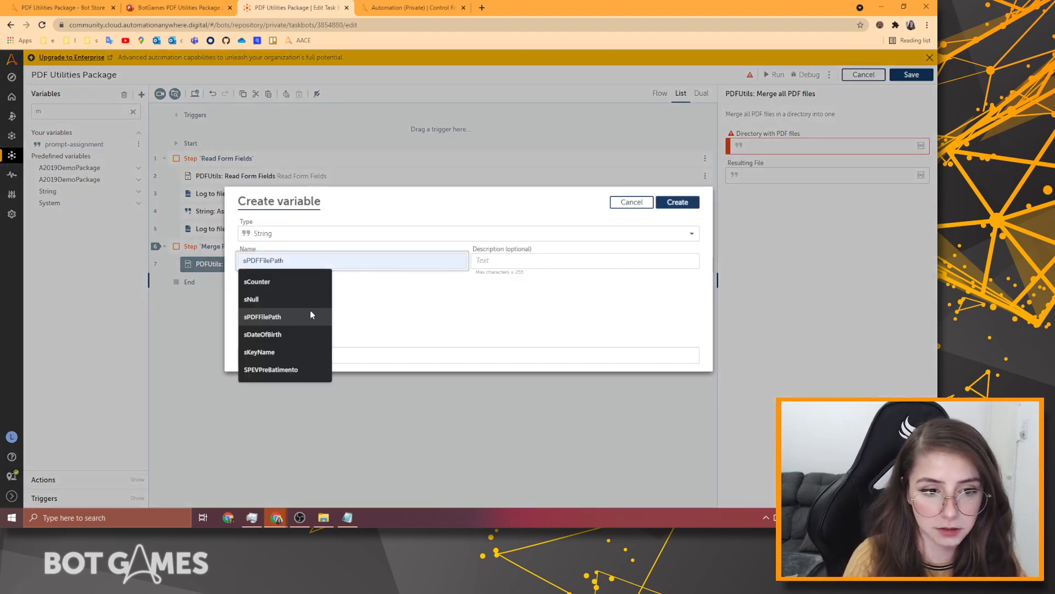
pyautogui.click(386, 257)
pyautogui.press('BackSpace')
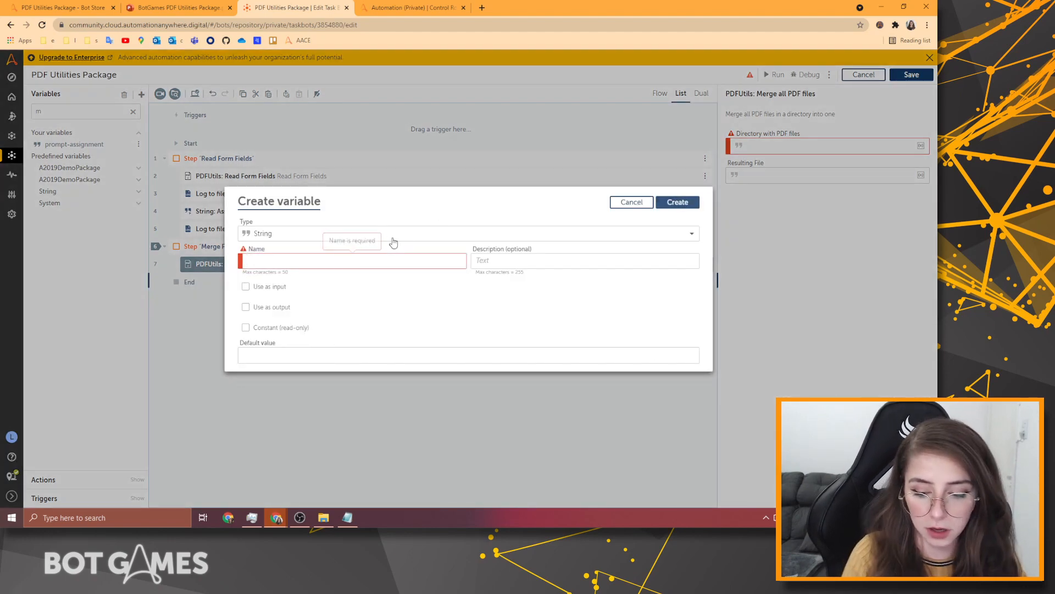
pyautogui.write('sDirectory')
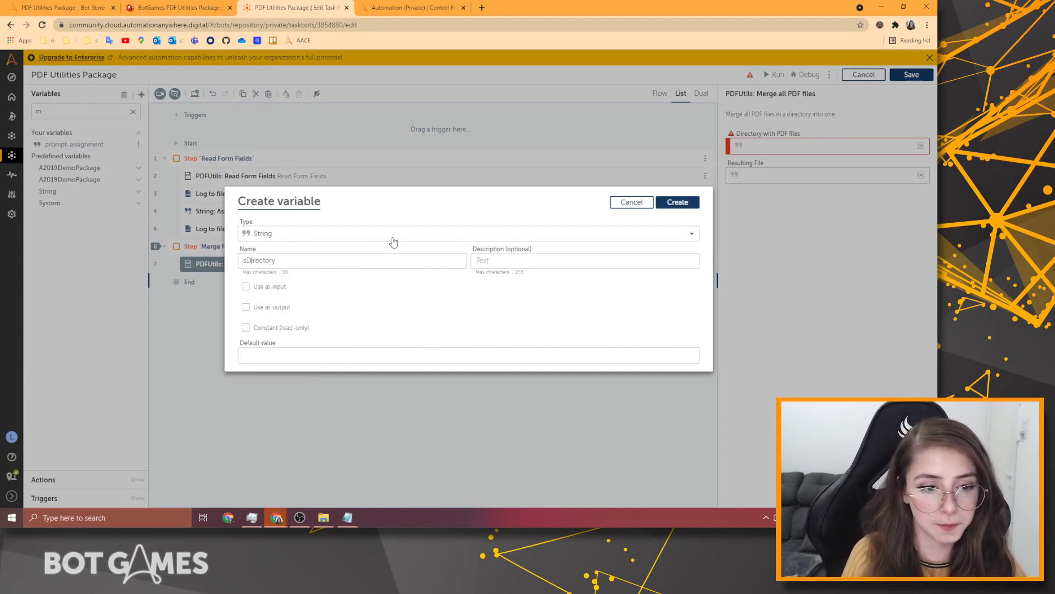
pyautogui.write('PDFs')
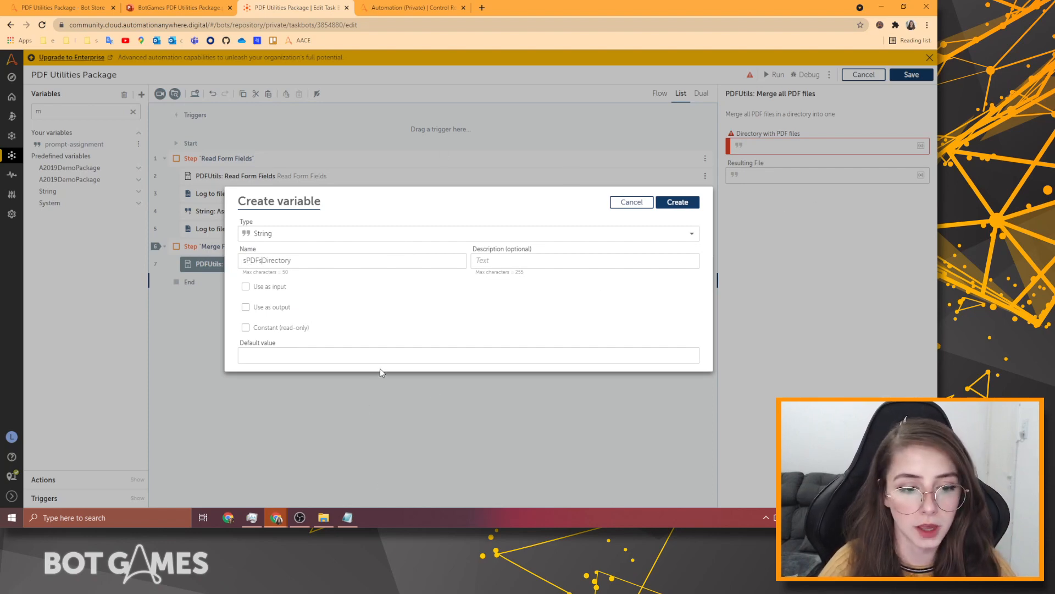
pyautogui.click(324, 518)
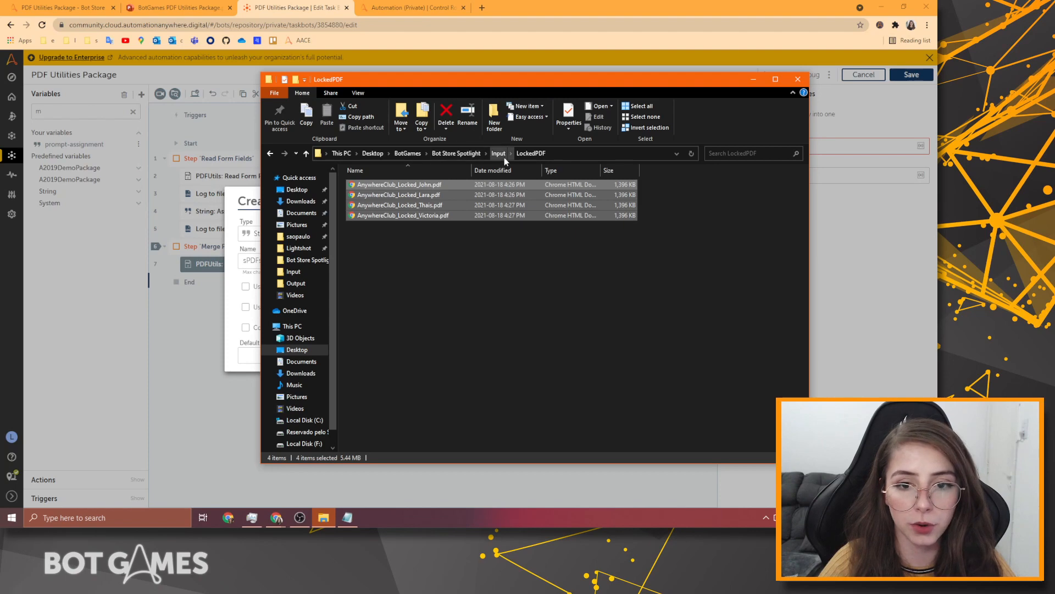
pyautogui.click(595, 153)
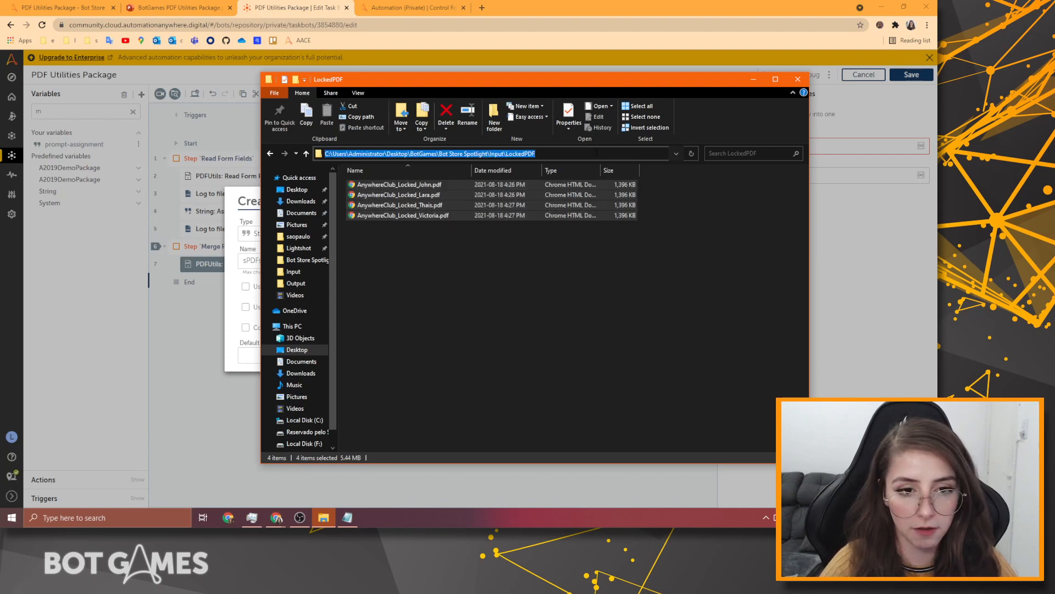
pyautogui.hotkey('ctrl', 'c')
pyautogui.click(250, 354)
pyautogui.hotkey('ctrl', 'v')
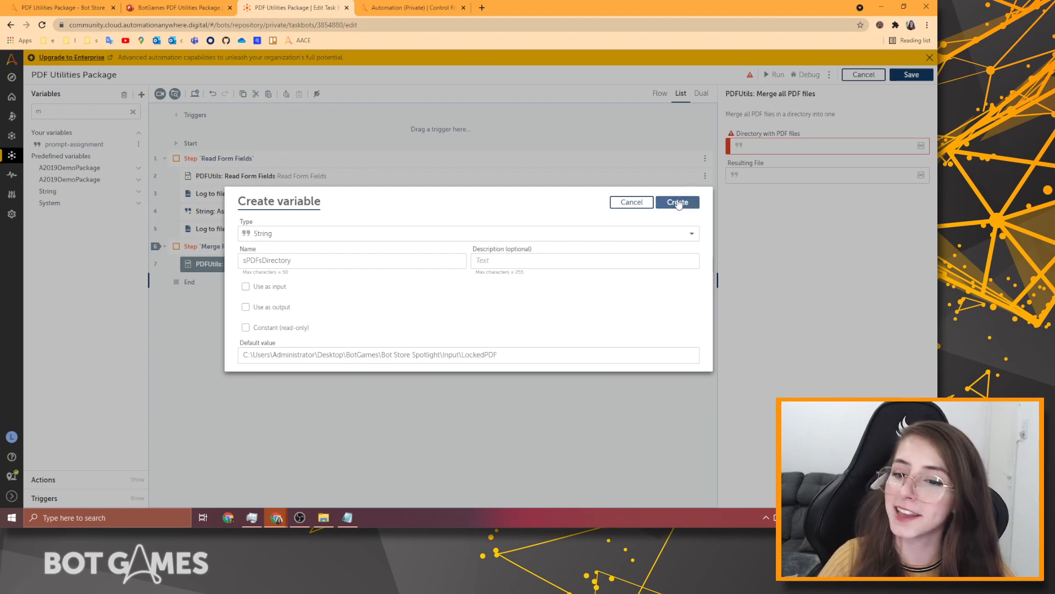
pyautogui.click(679, 204)
# Set the merge's Directory with PDF files to $sPDFsDirectory$.
pyautogui.click(799, 147)
pyautogui.press('F2')
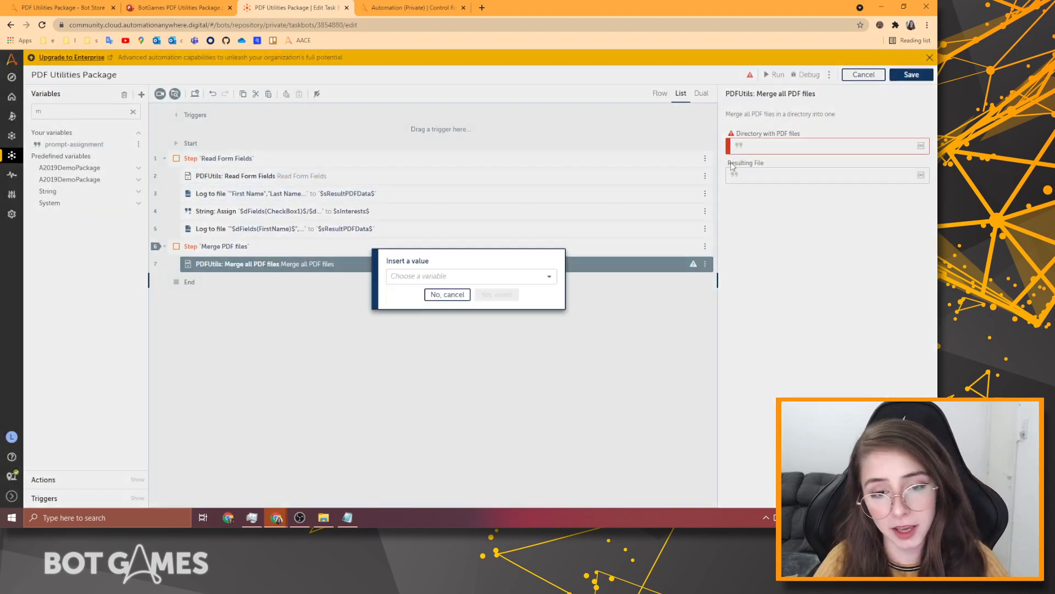
pyautogui.click(524, 279)
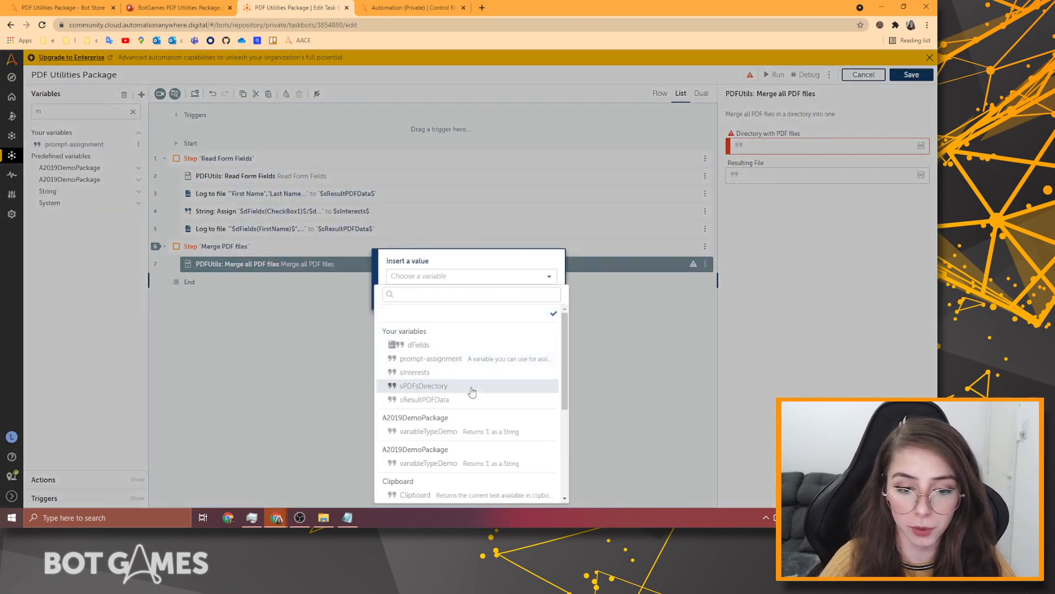
pyautogui.click(437, 387)
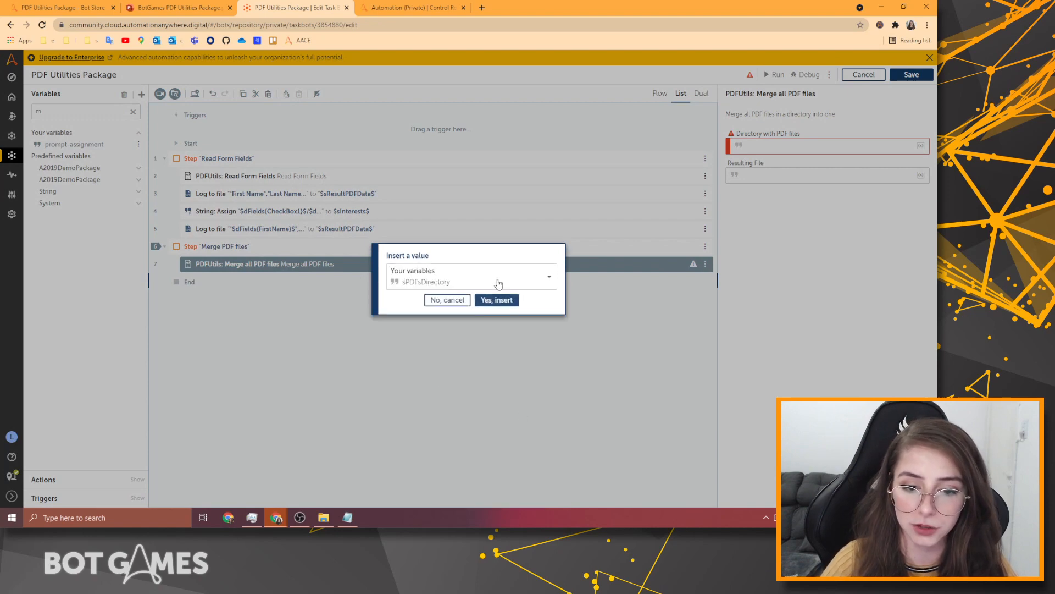
pyautogui.click(497, 300)
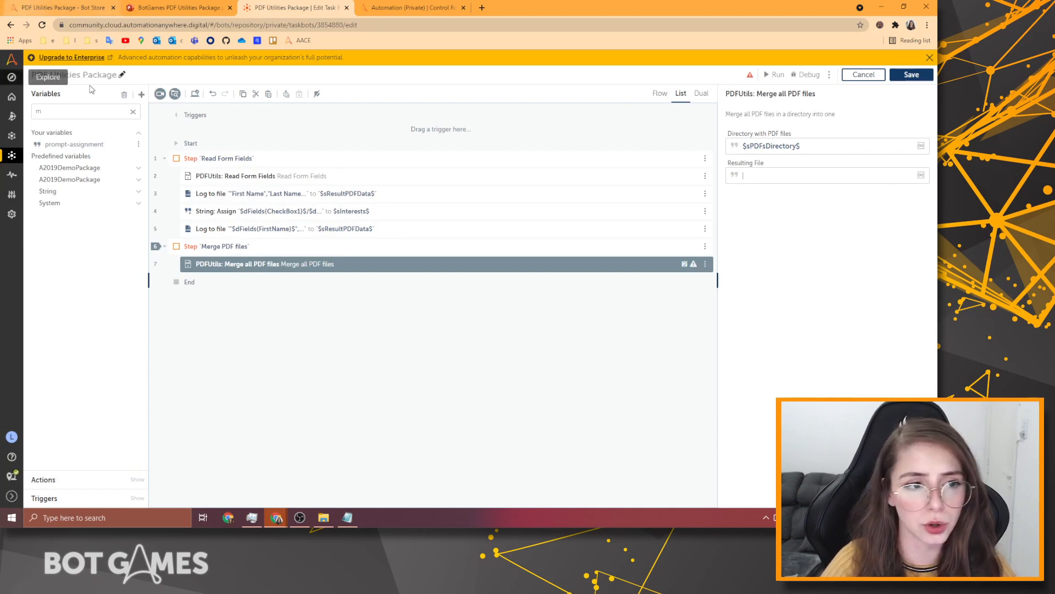
# Create variable sOutputFolder defaulting to the Bot Store Spotlight Output folder path.
pyautogui.click(142, 98)
pyautogui.click(141, 96)
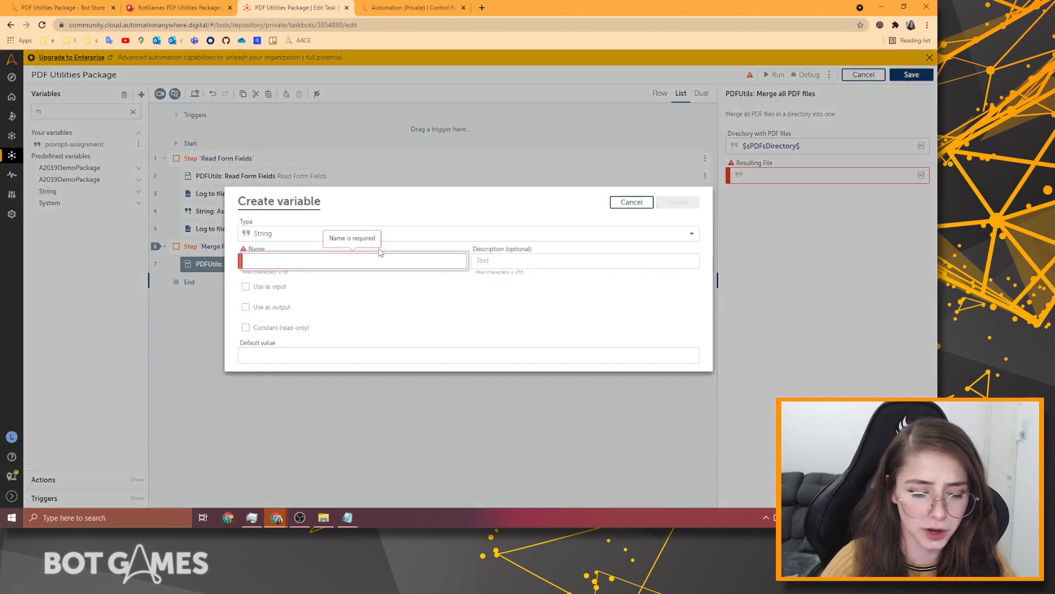
pyautogui.write('sOutputFolder')
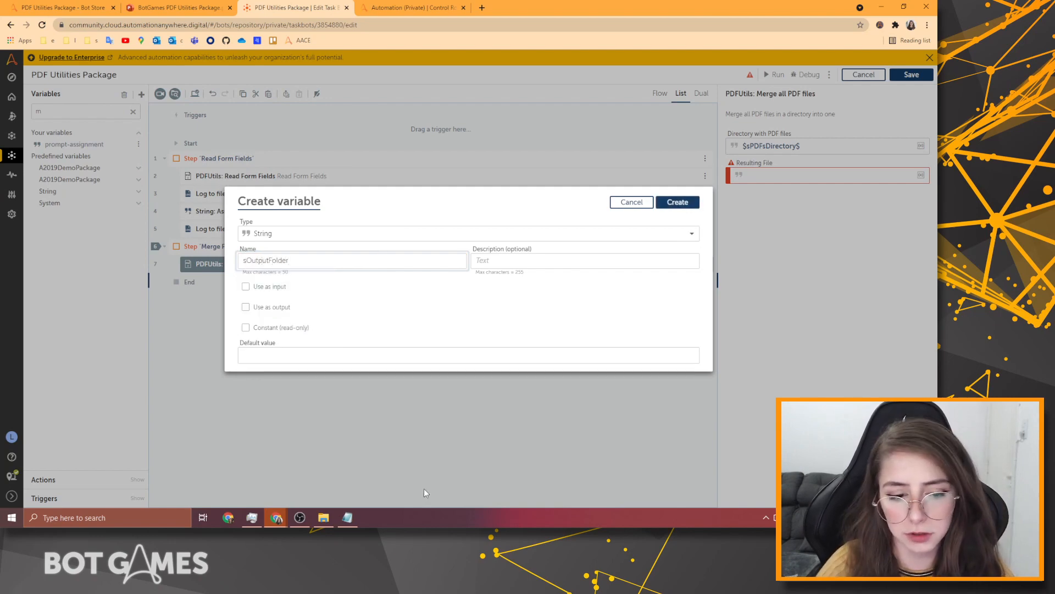
pyautogui.click(324, 517)
pyautogui.click(499, 154)
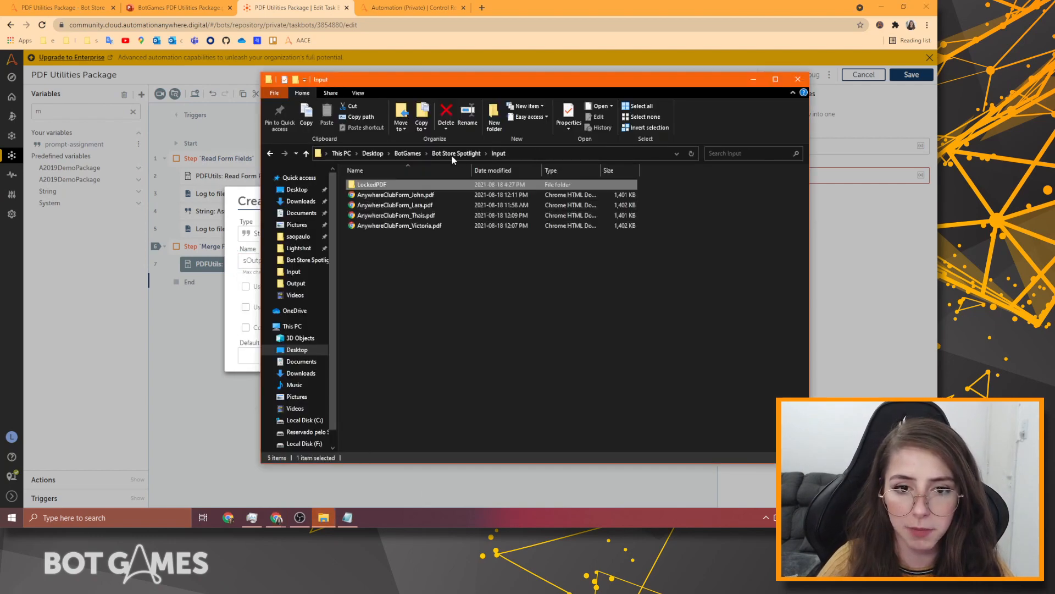
pyautogui.click(452, 154)
pyautogui.click(367, 195)
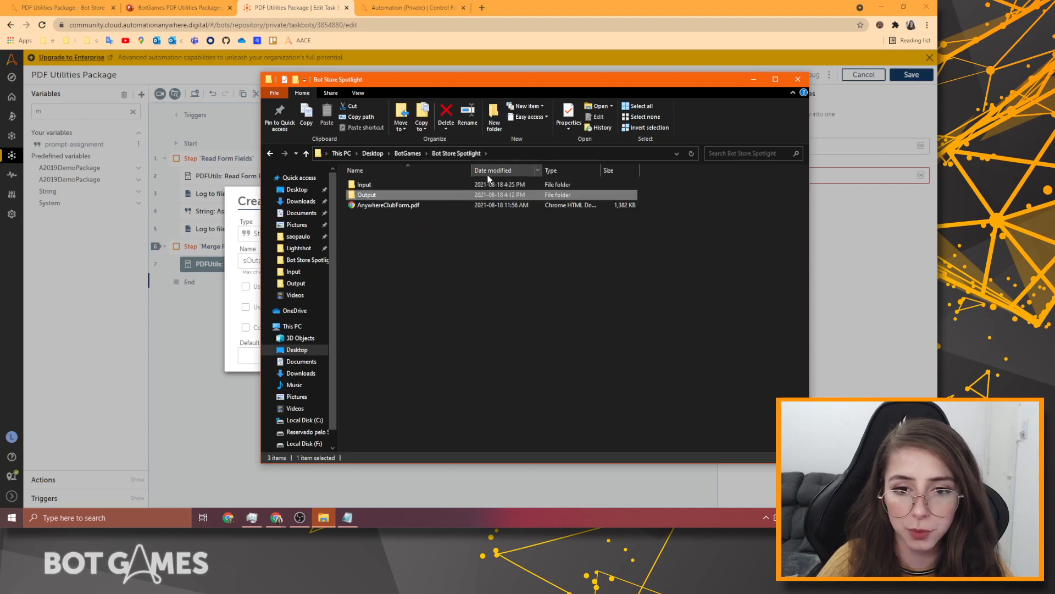
pyautogui.doubleClick(462, 197)
pyautogui.click(562, 153)
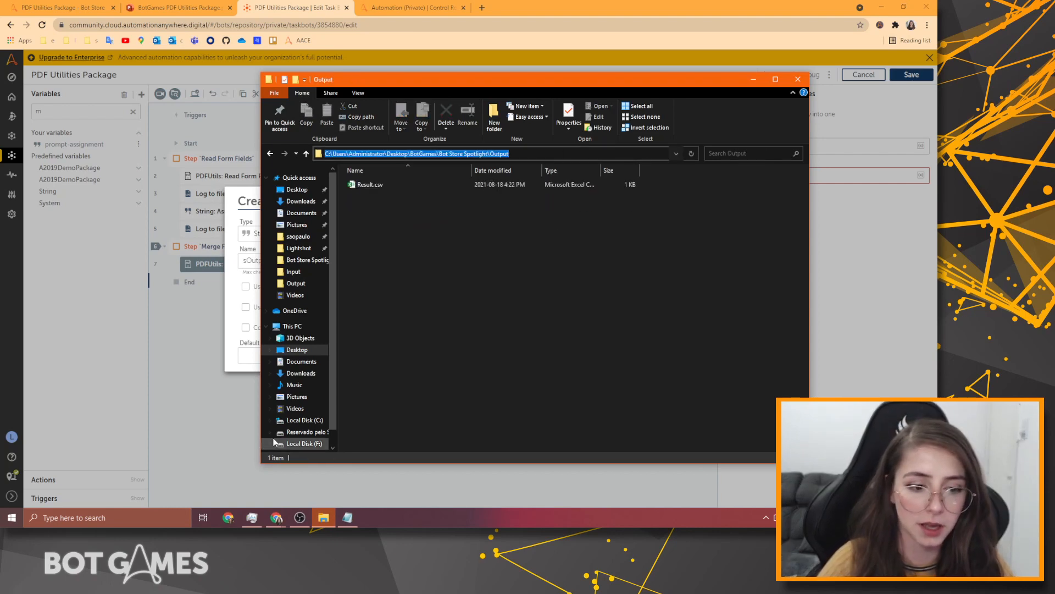
pyautogui.click(250, 356)
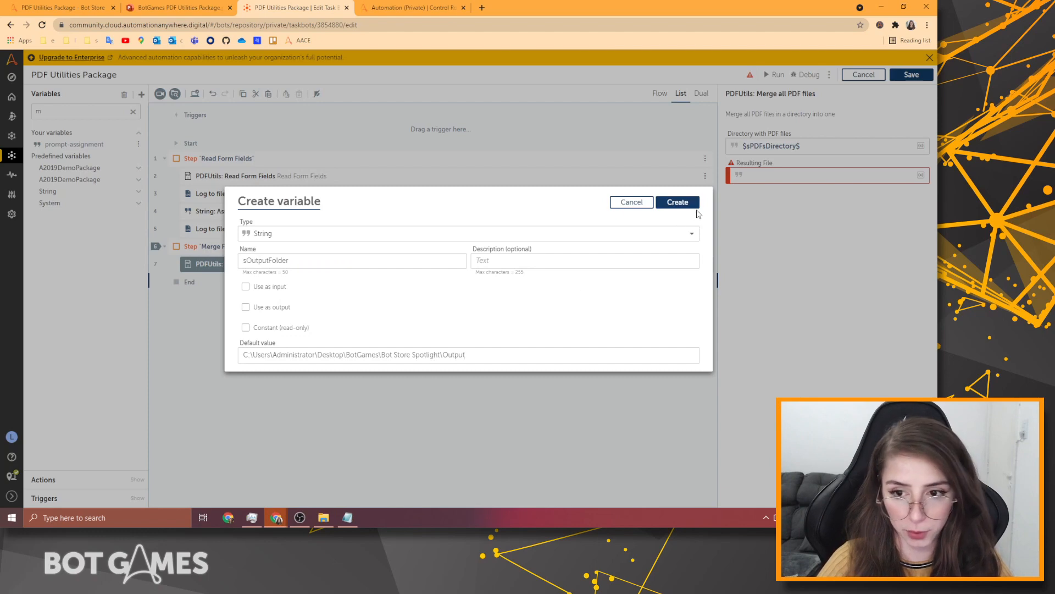
pyautogui.click(681, 202)
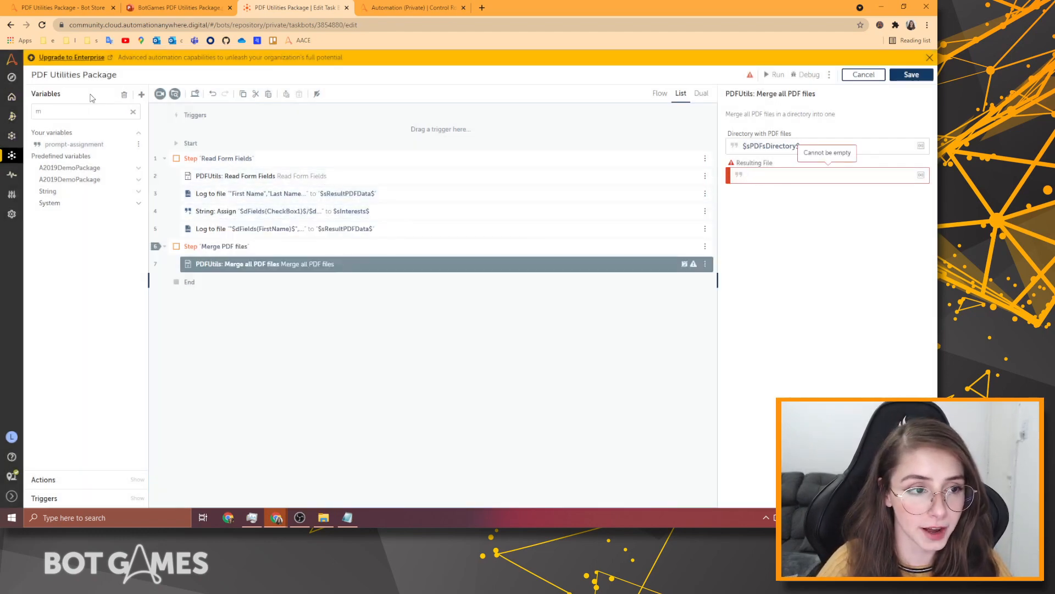
# Rename sOutputFolder to sOutputFile, with its default ending in \AllPDFs.pdf.
pyautogui.click(91, 115)
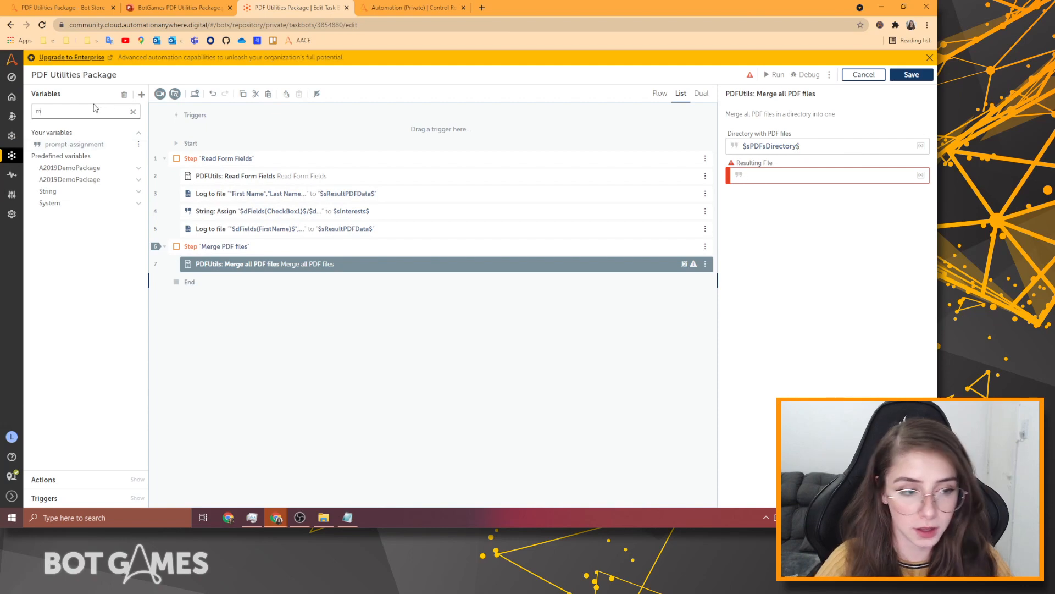
pyautogui.press('BackSpace')
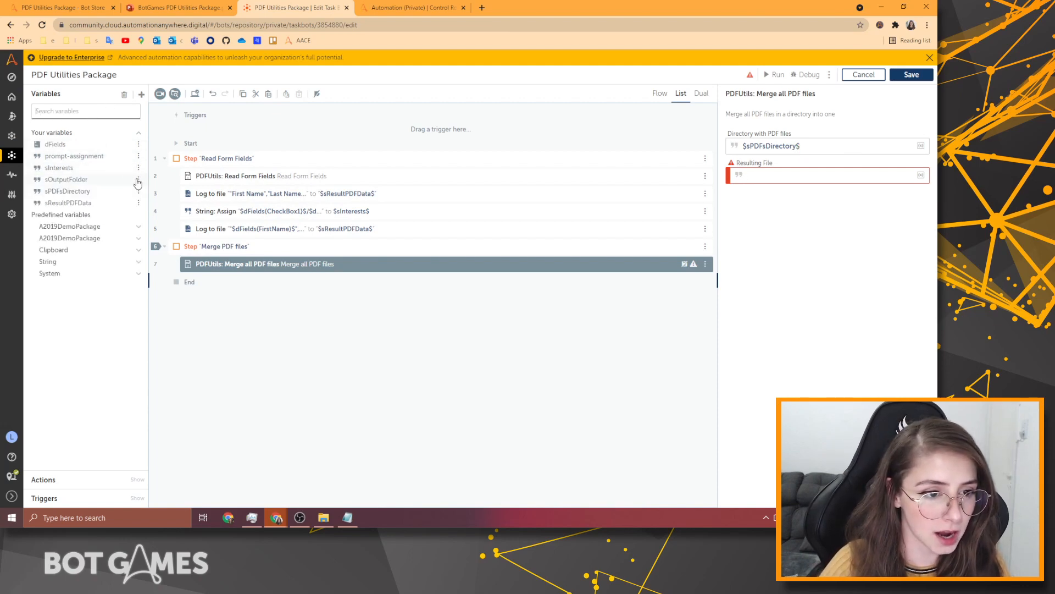
pyautogui.click(139, 179)
pyautogui.click(170, 174)
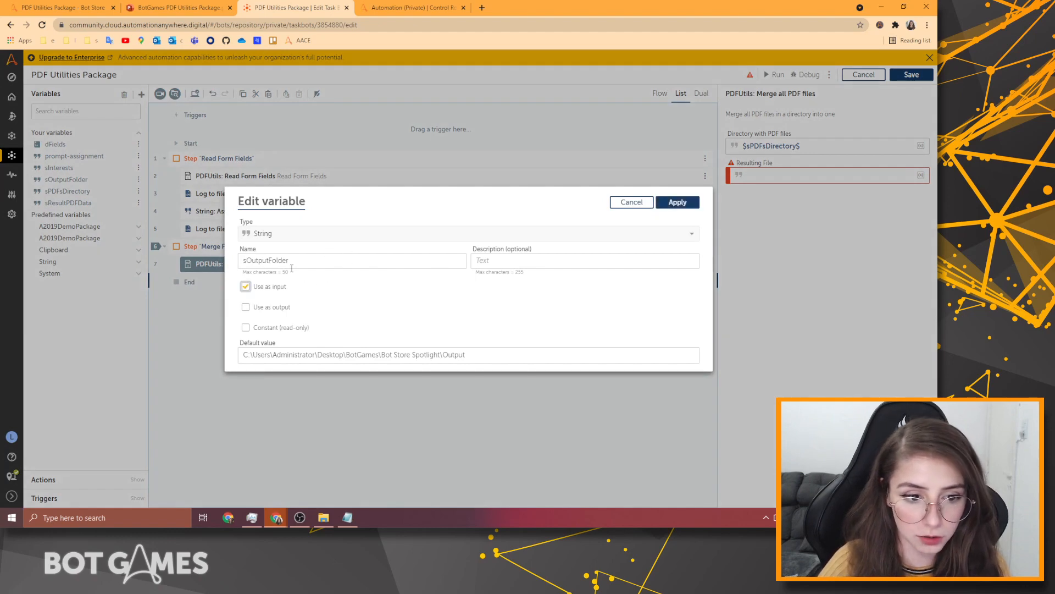
pyautogui.click(266, 287)
pyautogui.click(307, 261)
pyautogui.press('BackSpace')
pyautogui.press('BackSpace')
pyautogui.press('BackSpace')
pyautogui.press('BackSpace')
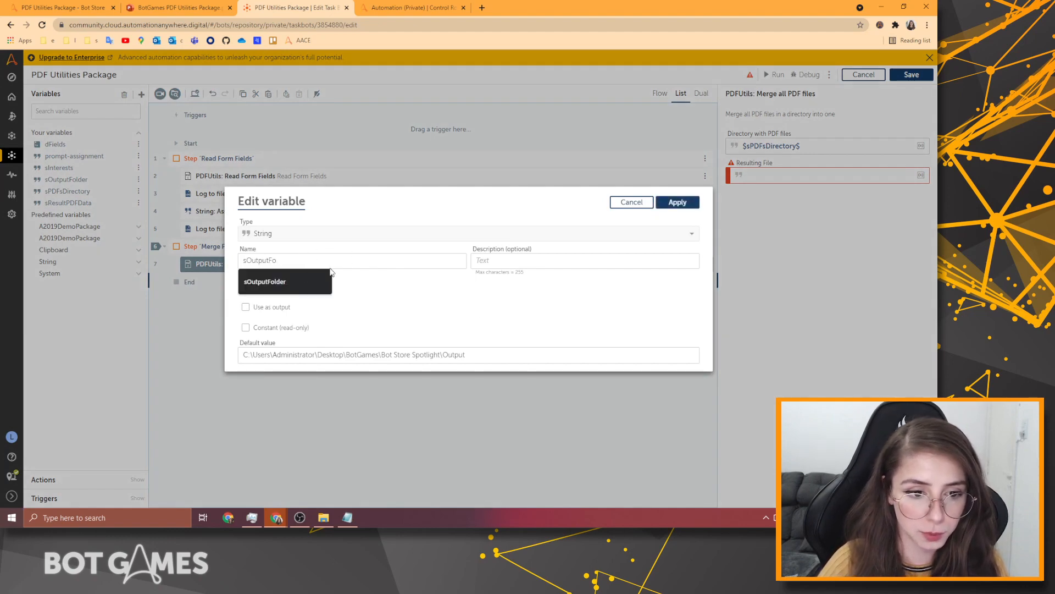
pyautogui.write('ile')
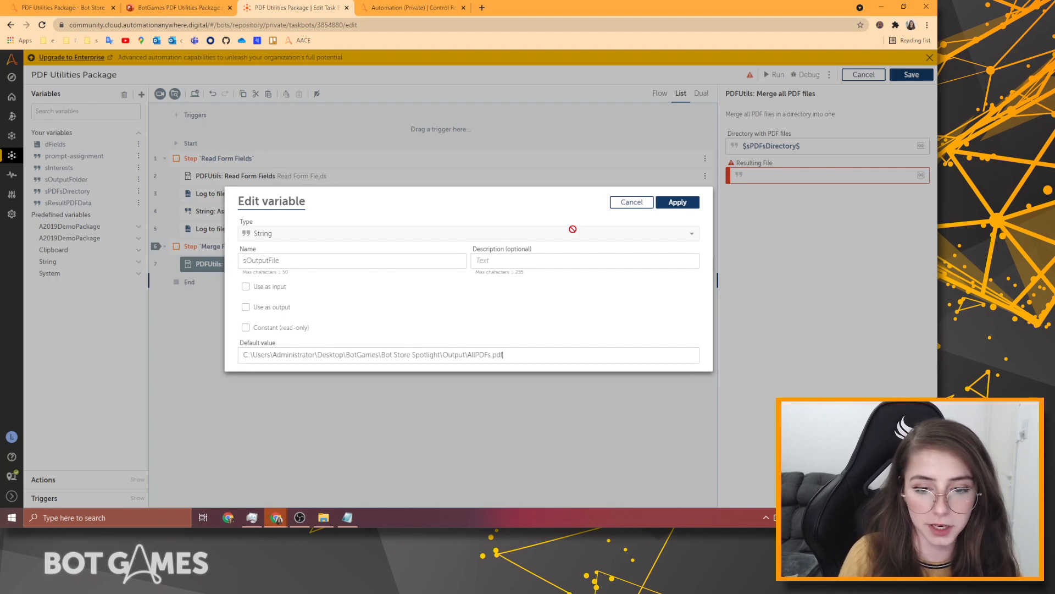
pyautogui.click(678, 202)
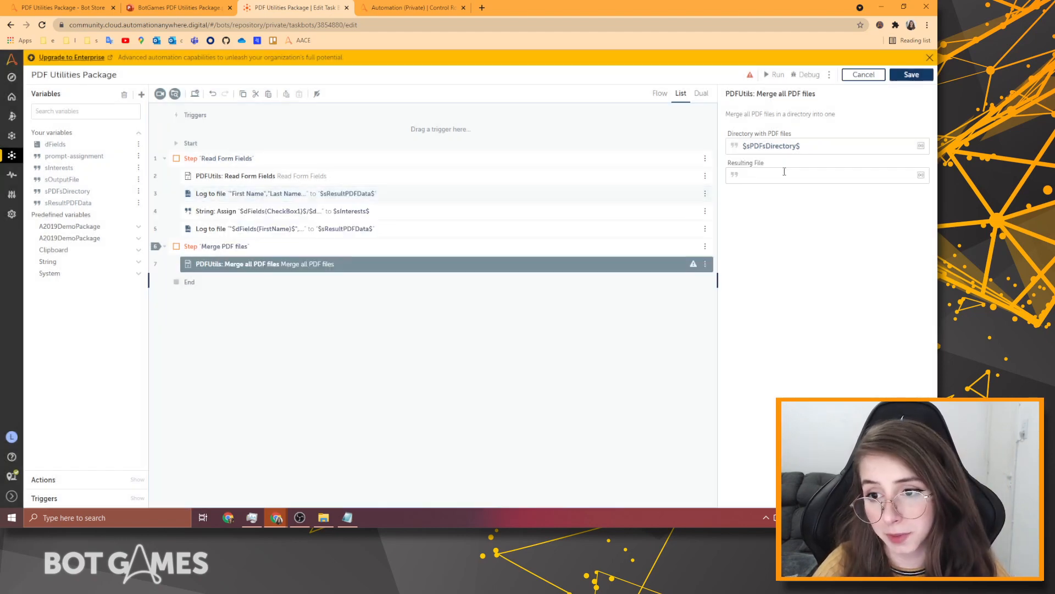
# Set the merge's resulting file to $sOutputFile$ and save the bot.
pyautogui.click(785, 175)
pyautogui.press('F2')
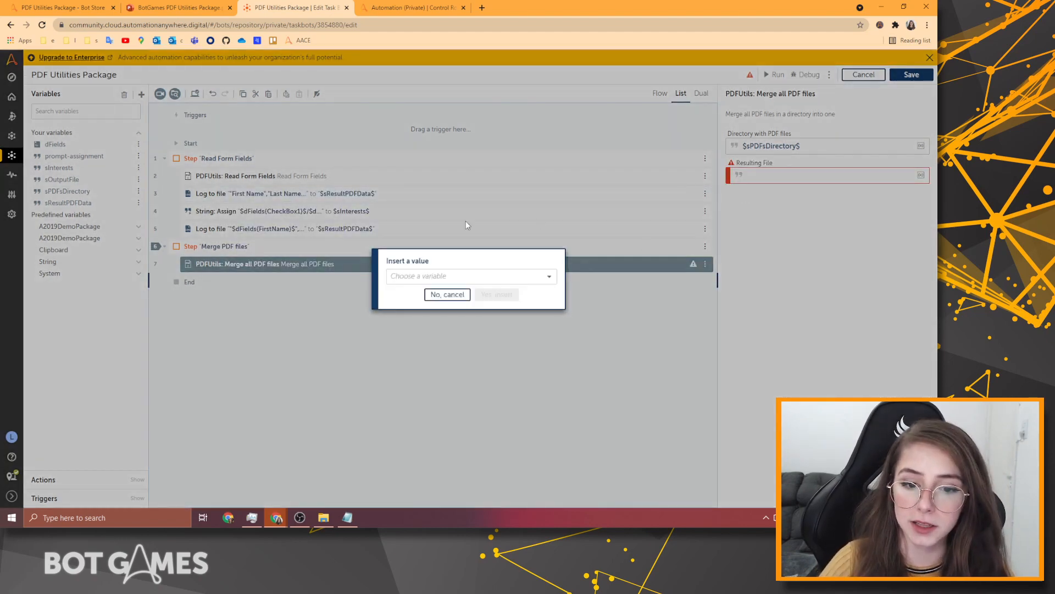
pyautogui.click(478, 276)
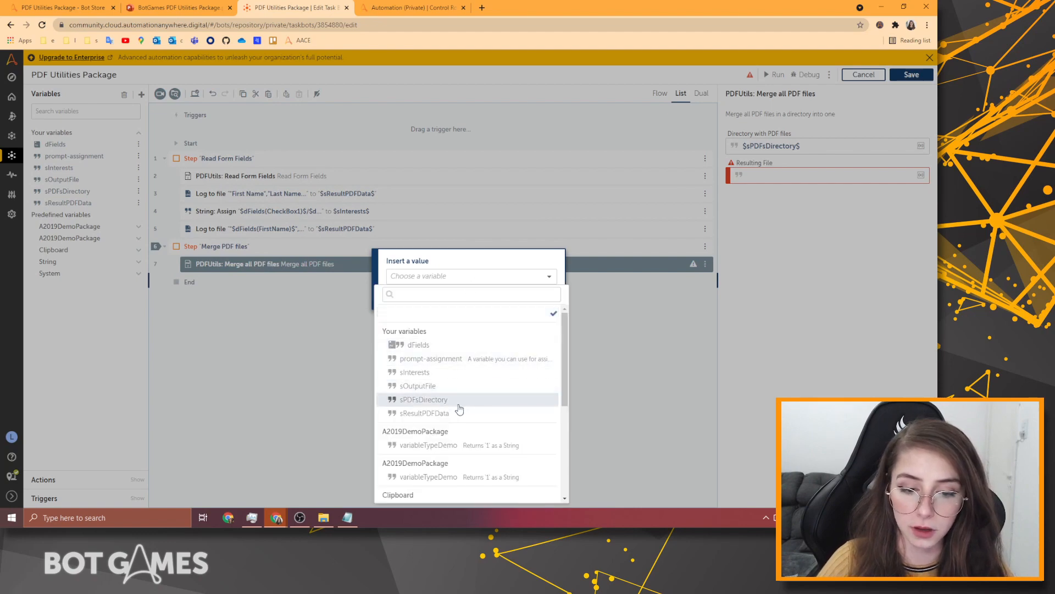
pyautogui.click(451, 386)
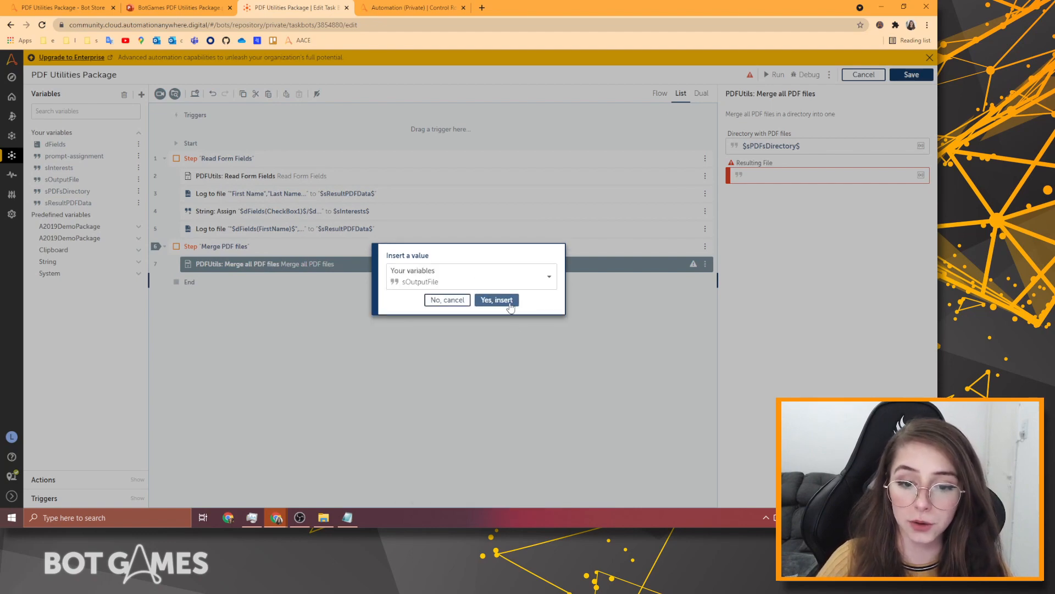
pyautogui.click(511, 306)
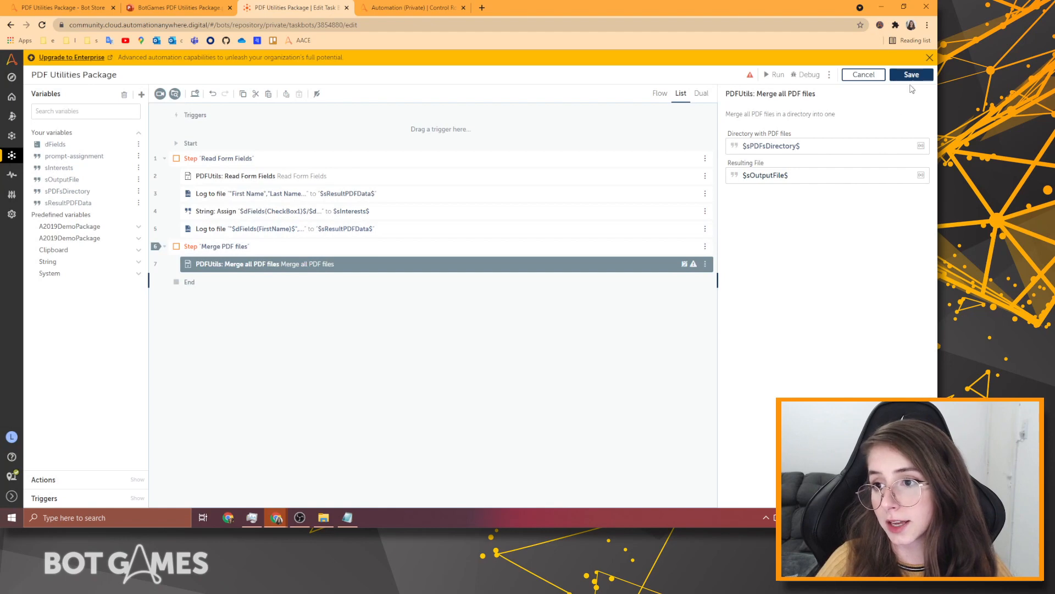
pyautogui.click(912, 76)
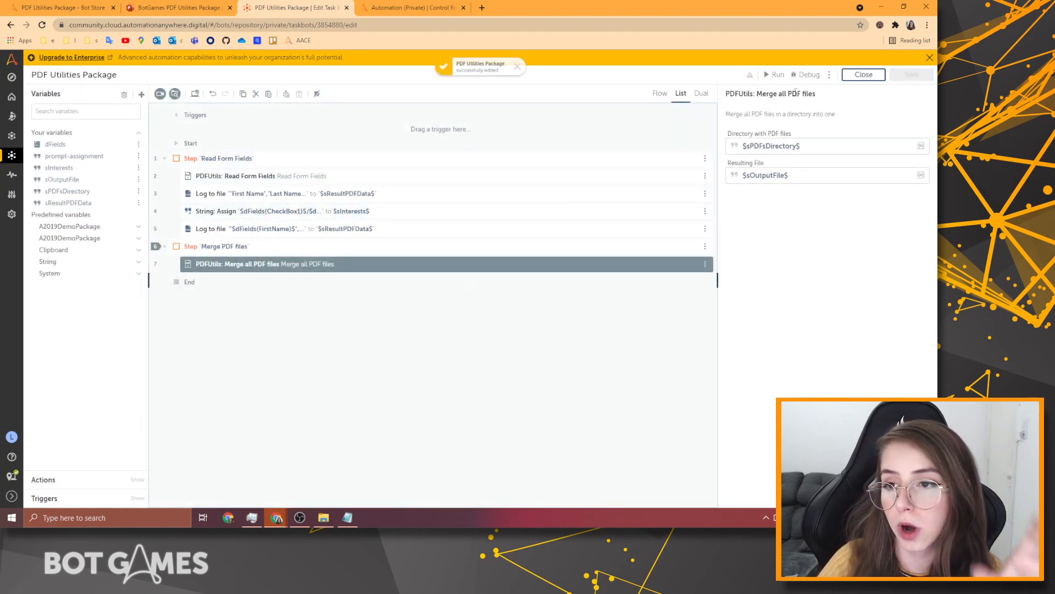
# Collapse the Read Form Fields step and disable it.
pyautogui.click(168, 160)
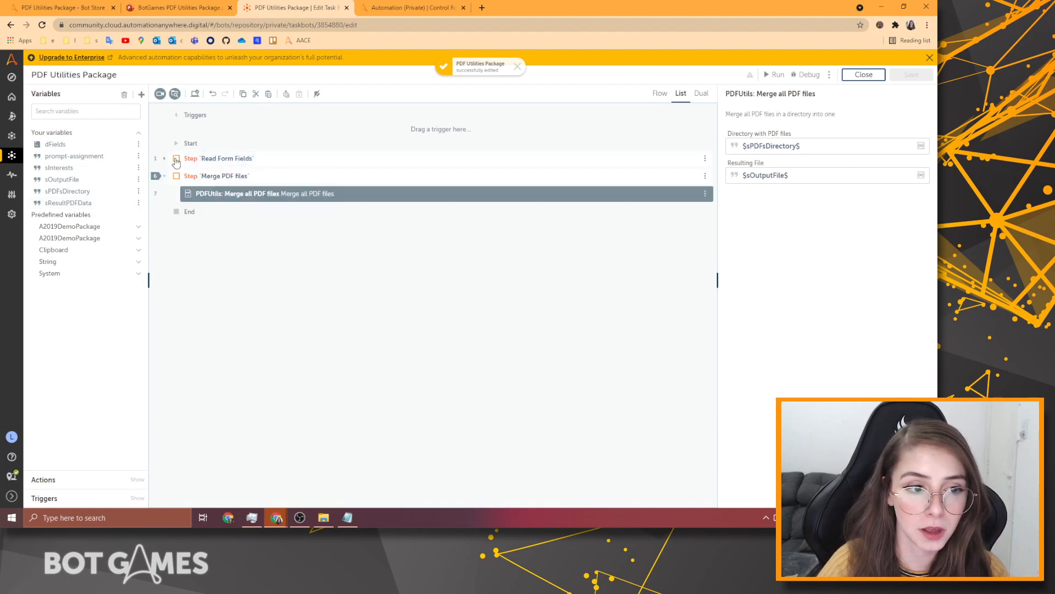
pyautogui.click(705, 159)
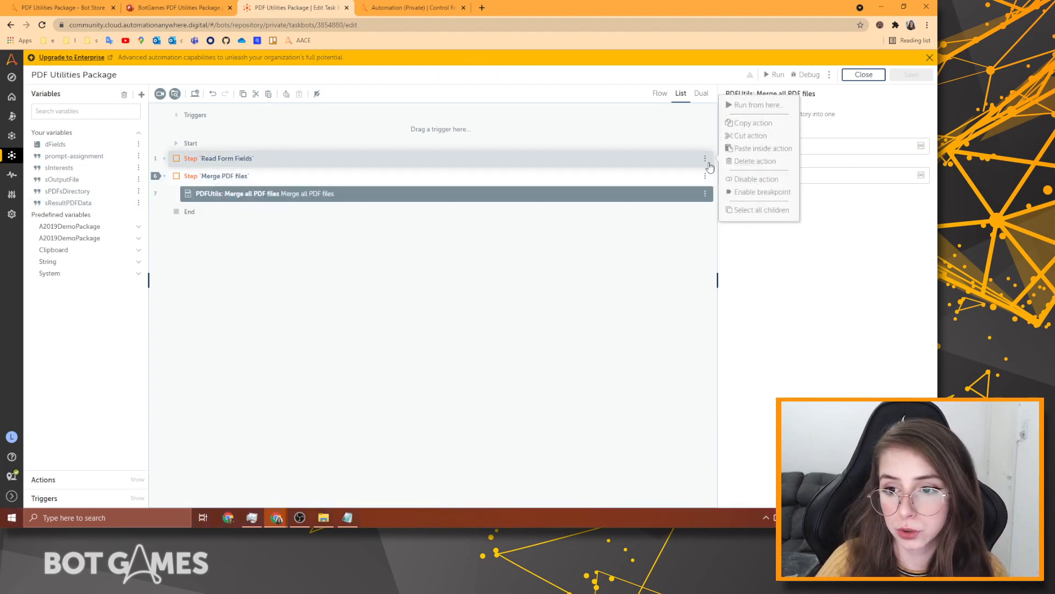
pyautogui.click(743, 182)
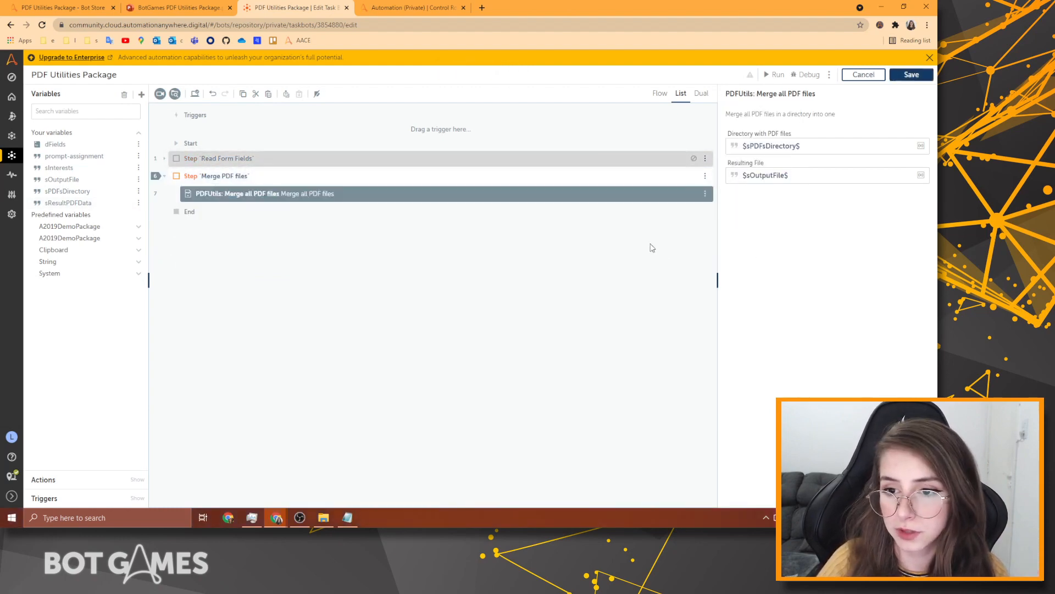
pyautogui.click(651, 247)
# Save, debug-run the bot to completion without the line 6 breakpoint, and open the Output folder.
pyautogui.click(911, 75)
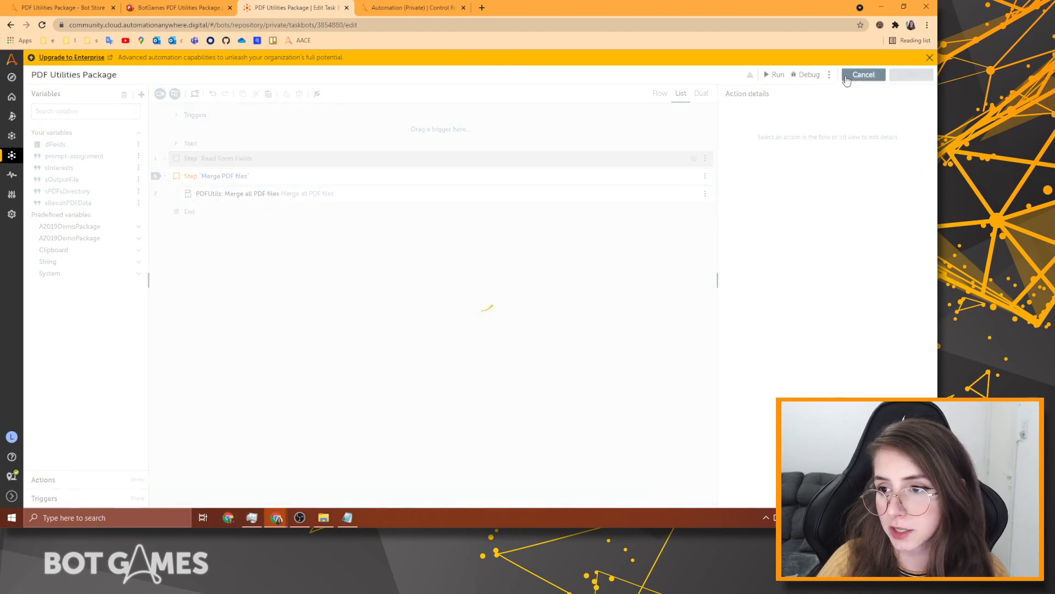
pyautogui.click(800, 80)
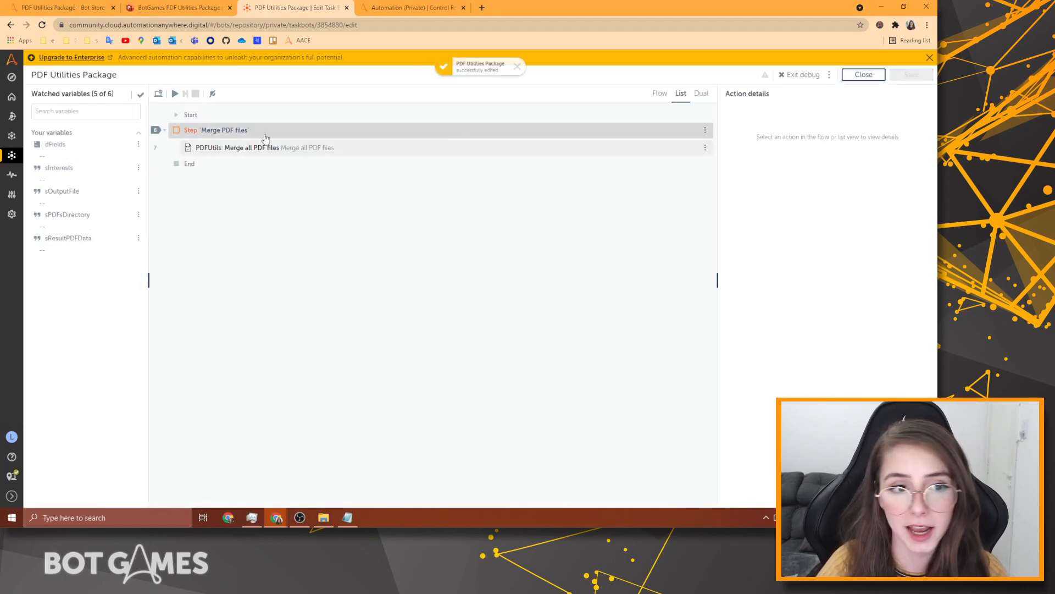
pyautogui.click(156, 132)
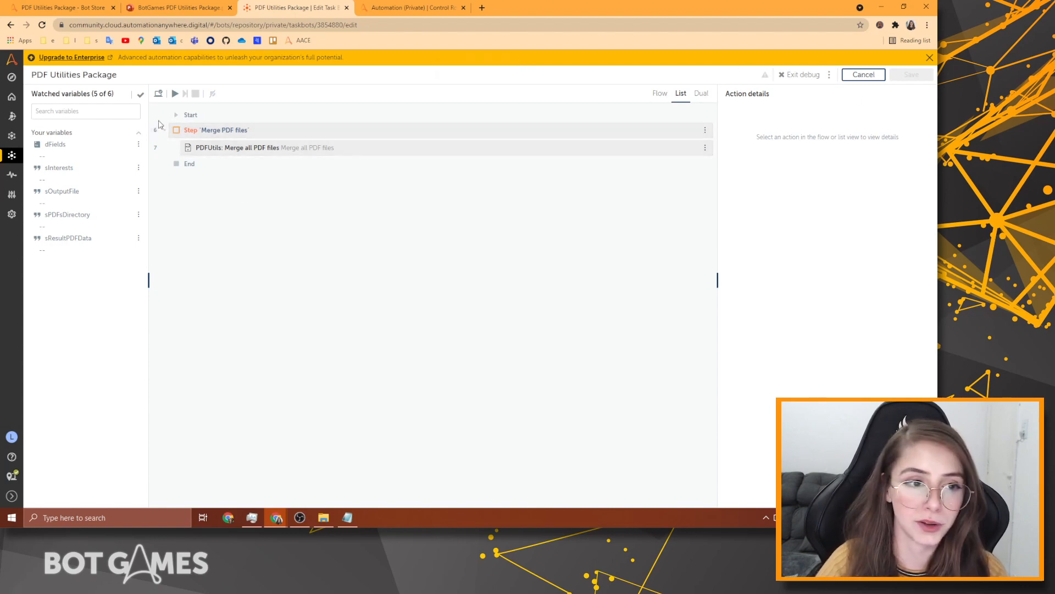
pyautogui.click(175, 93)
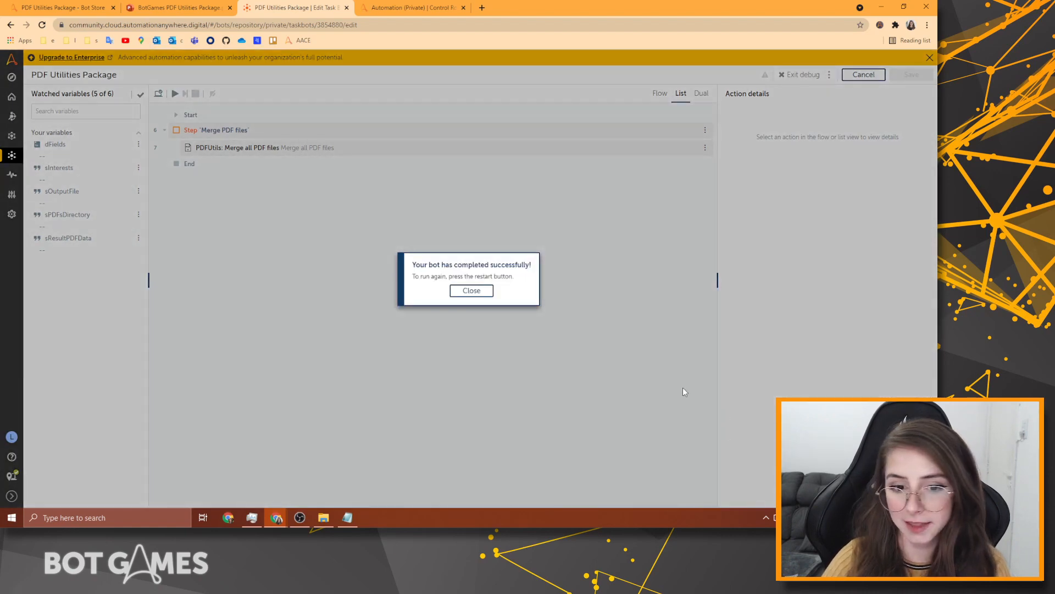
pyautogui.click(479, 291)
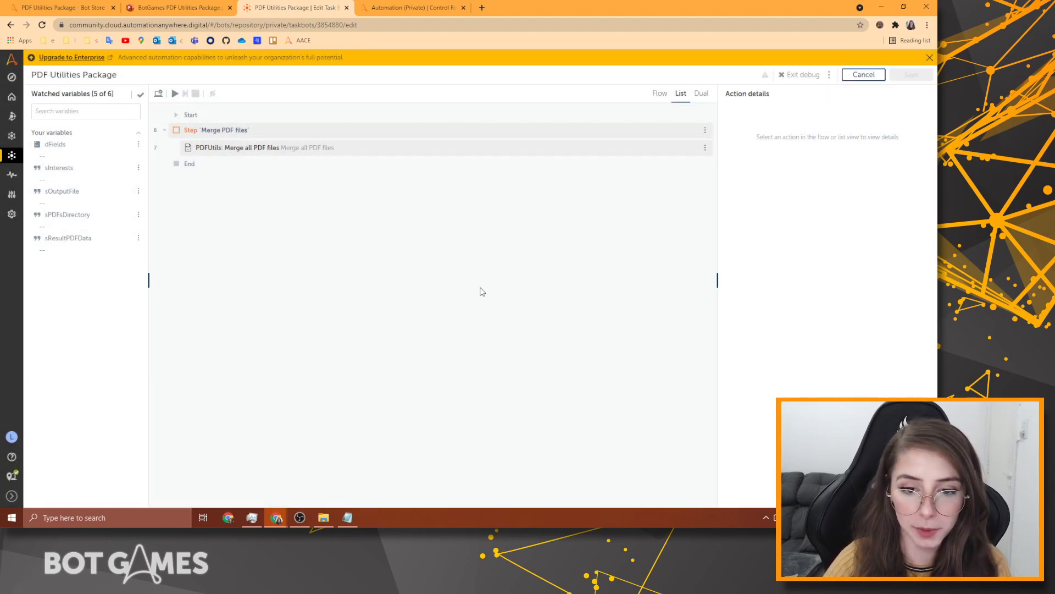
pyautogui.click(323, 517)
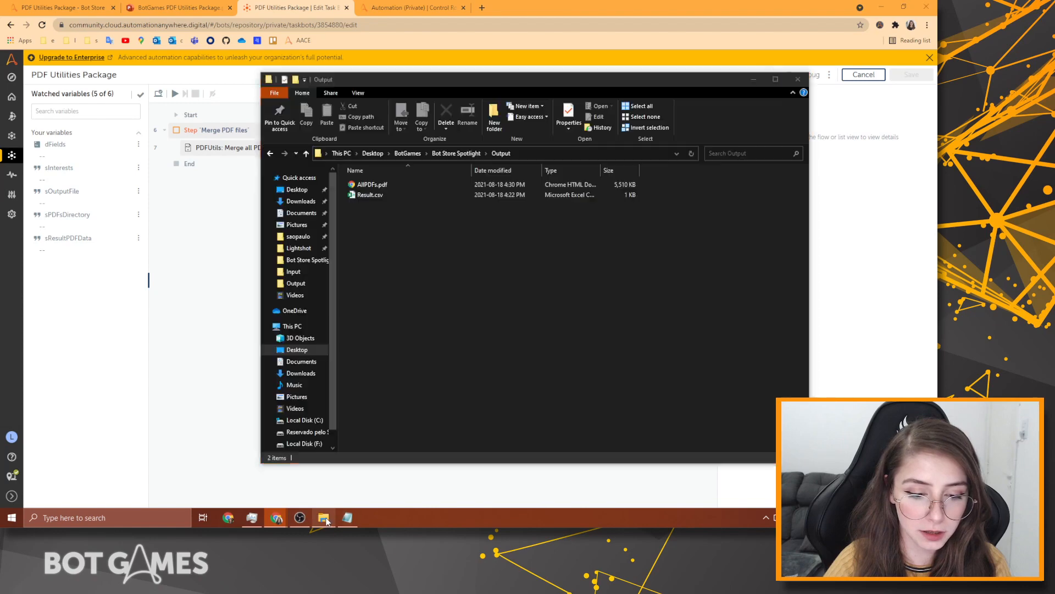
# Open AllPDFs.pdf and scroll through its four merged form pages.
pyautogui.doubleClick(381, 184)
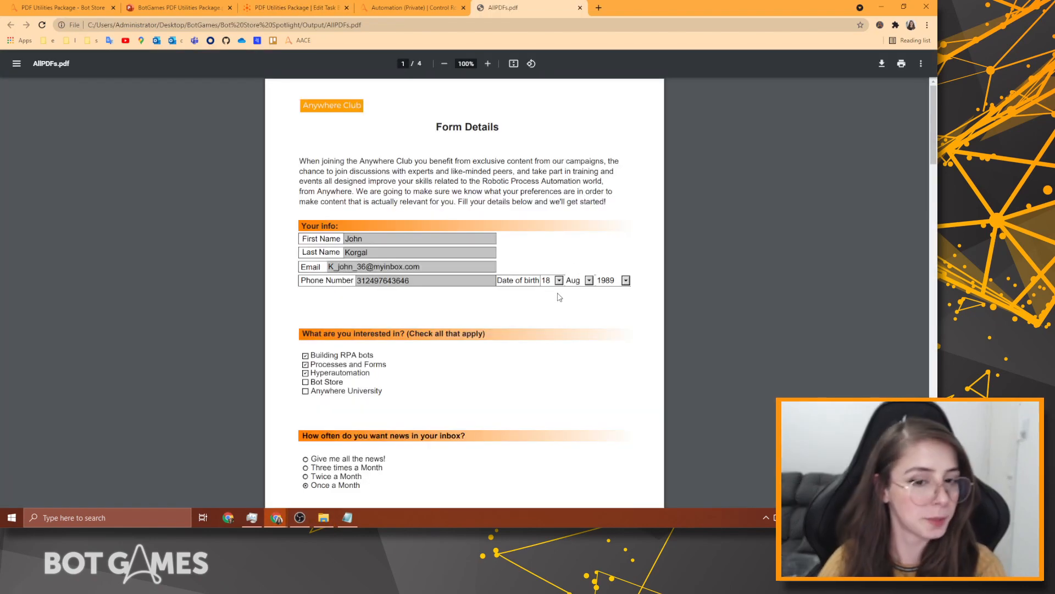
pyautogui.scroll(-14, 404, 223)
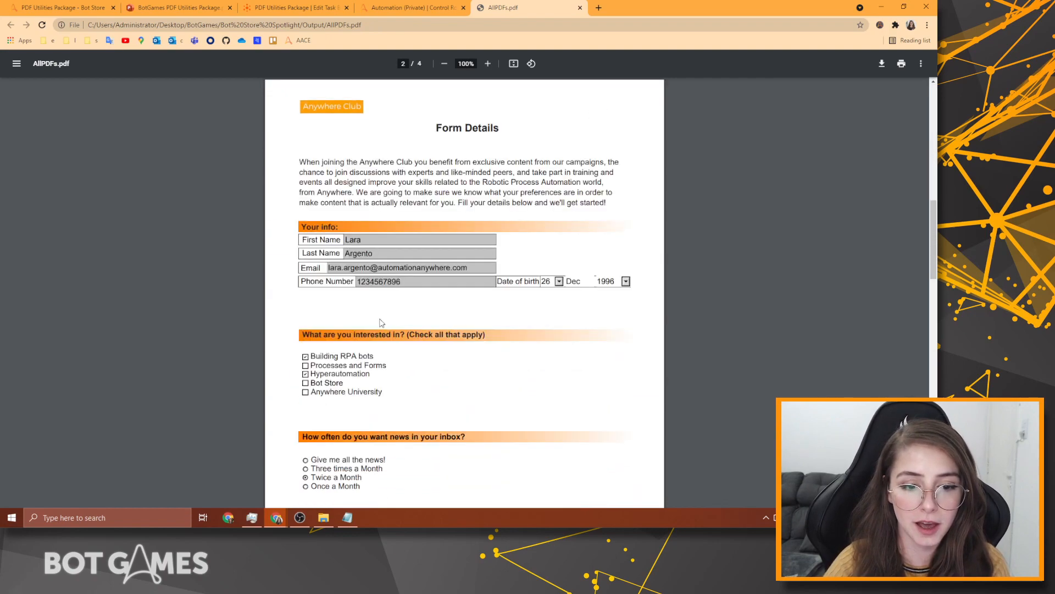
pyautogui.scroll(-15, 384, 138)
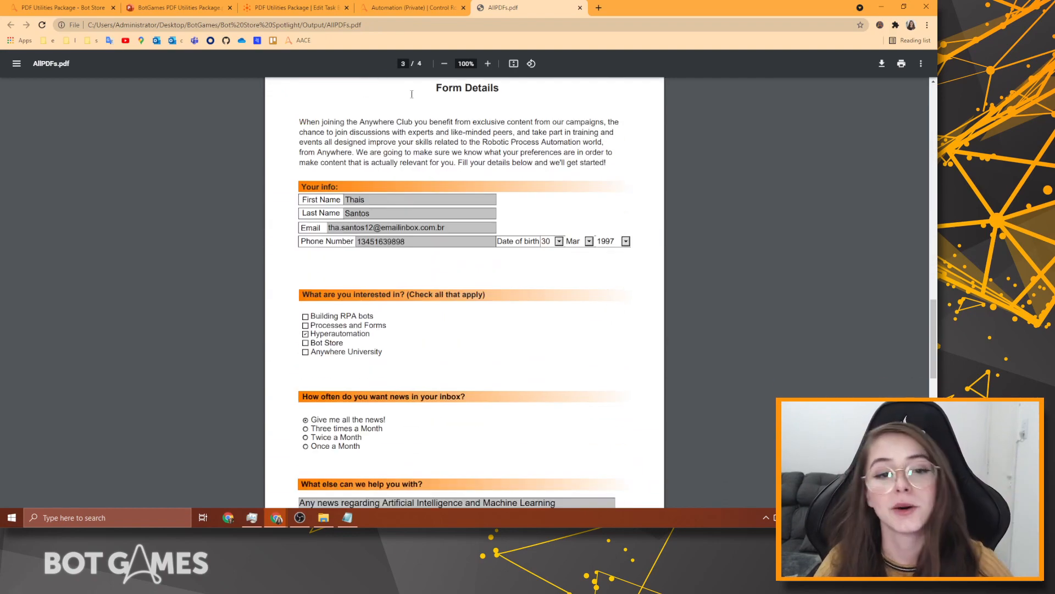
pyautogui.scroll(-3, 418, 190)
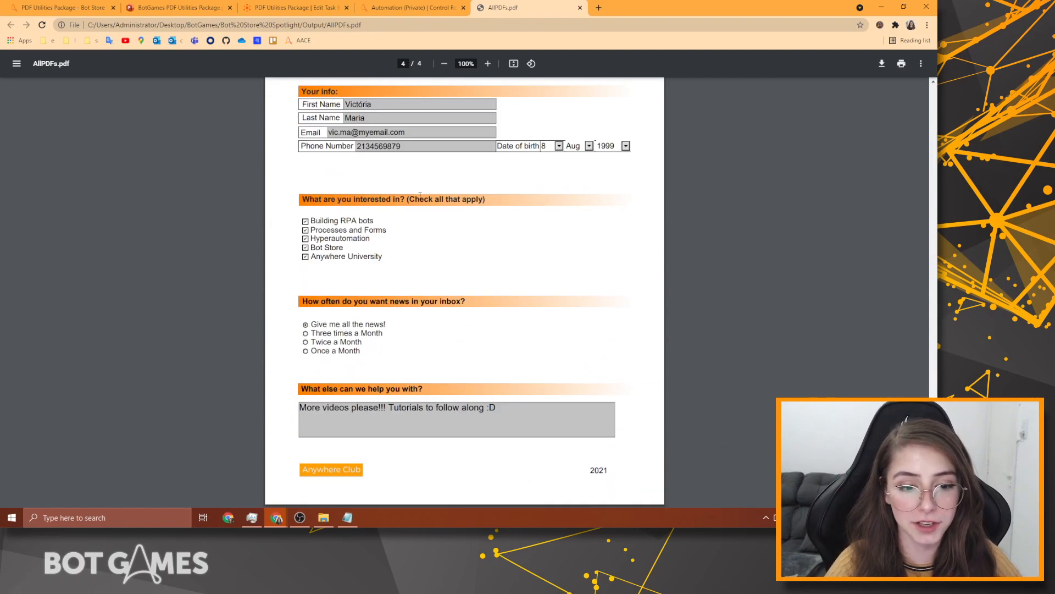
pyautogui.scroll(20, 542, 488)
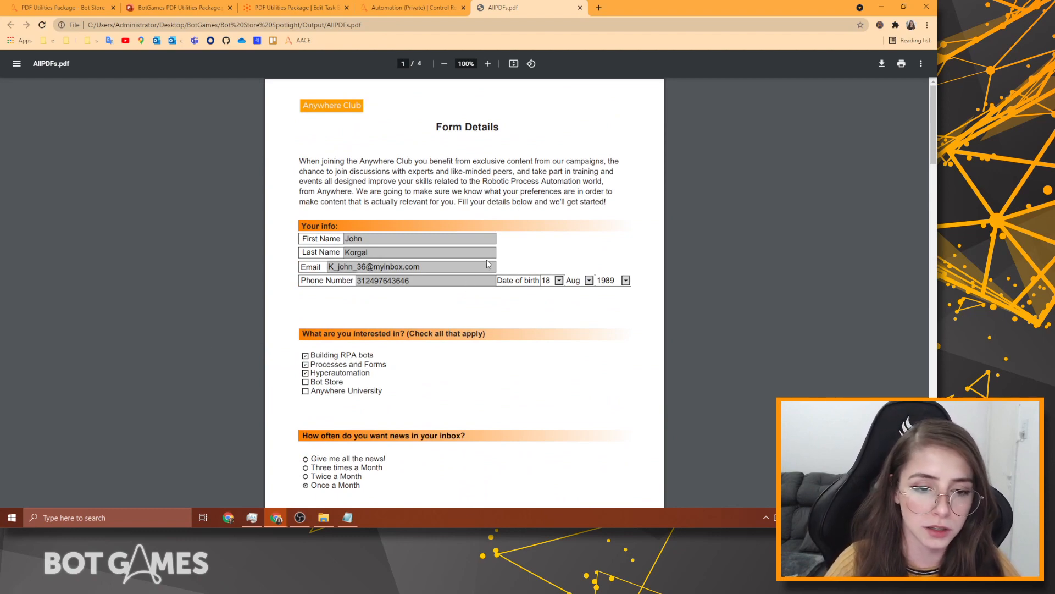
pyautogui.scroll(-20, 540, 185)
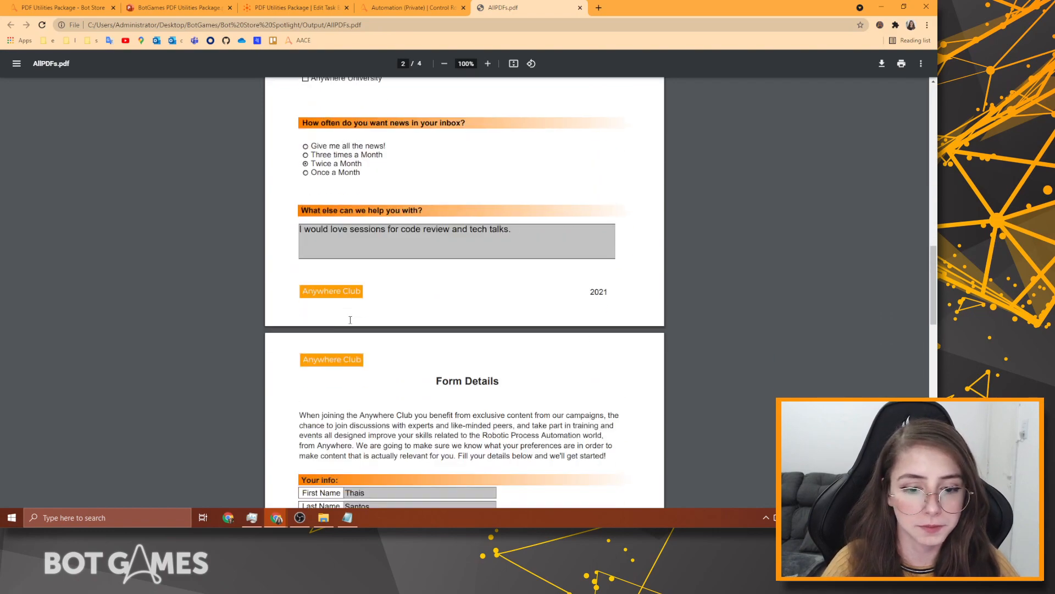
pyautogui.scroll(-5, 287, 417)
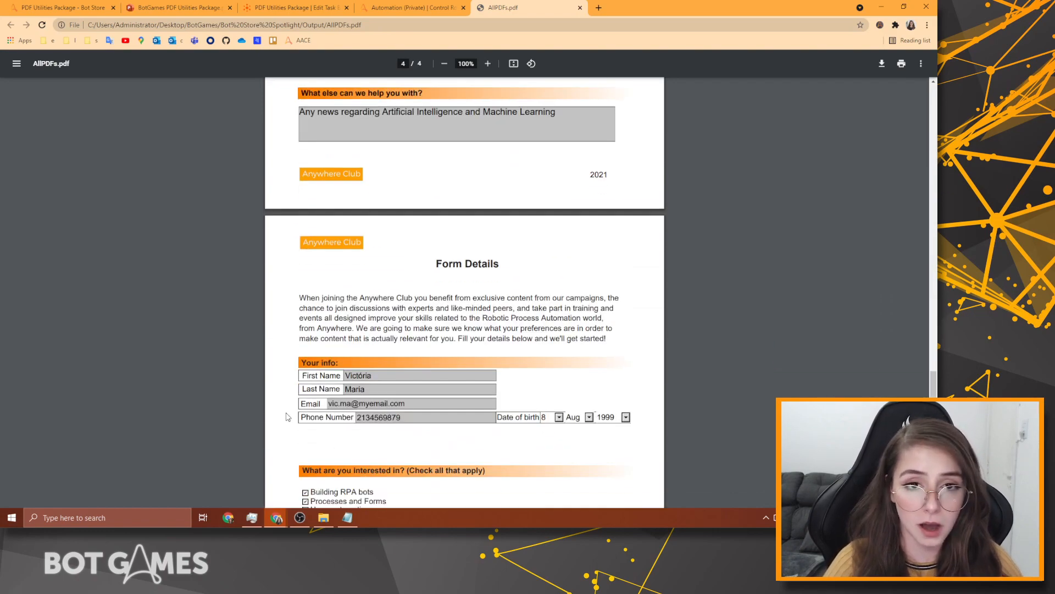
pyautogui.scroll(-5, 300, 309)
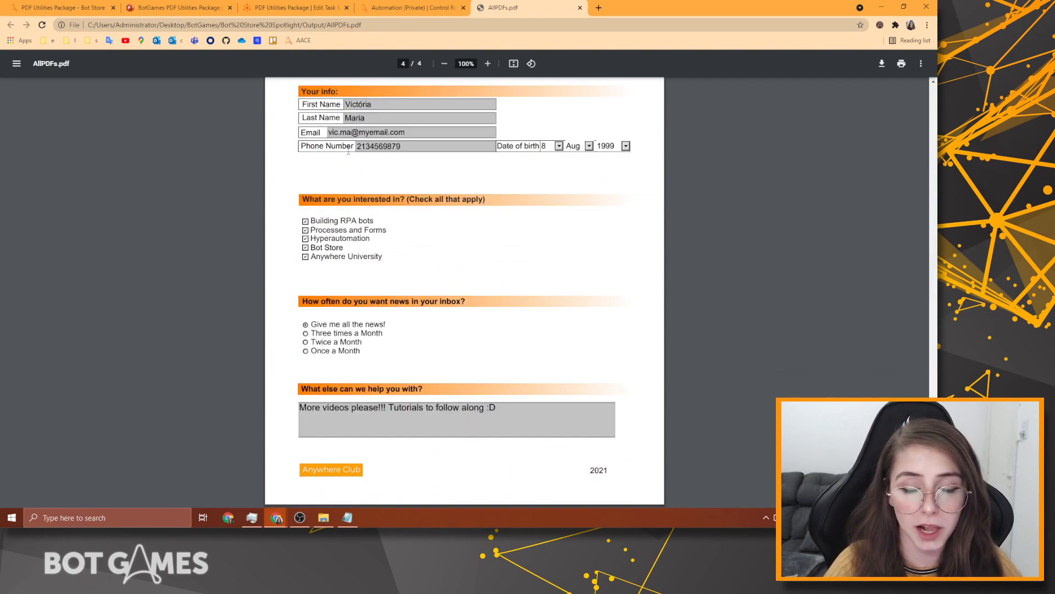
pyautogui.click(447, 6)
# Leave debug mode and drag PDFUtils Set Form Fields into the flow after the merge step.
pyautogui.click(320, 5)
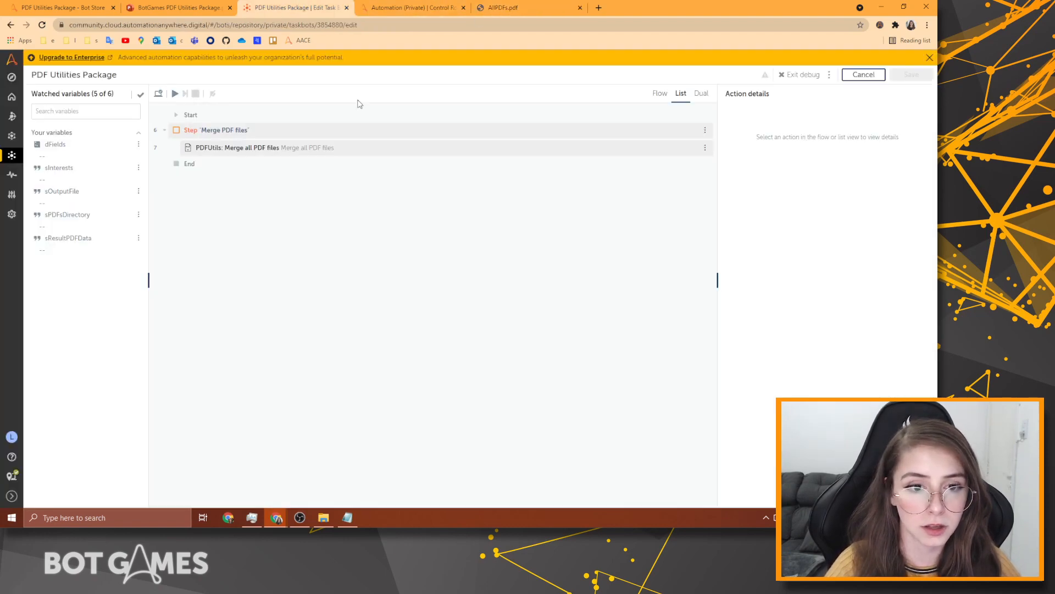
pyautogui.click(801, 74)
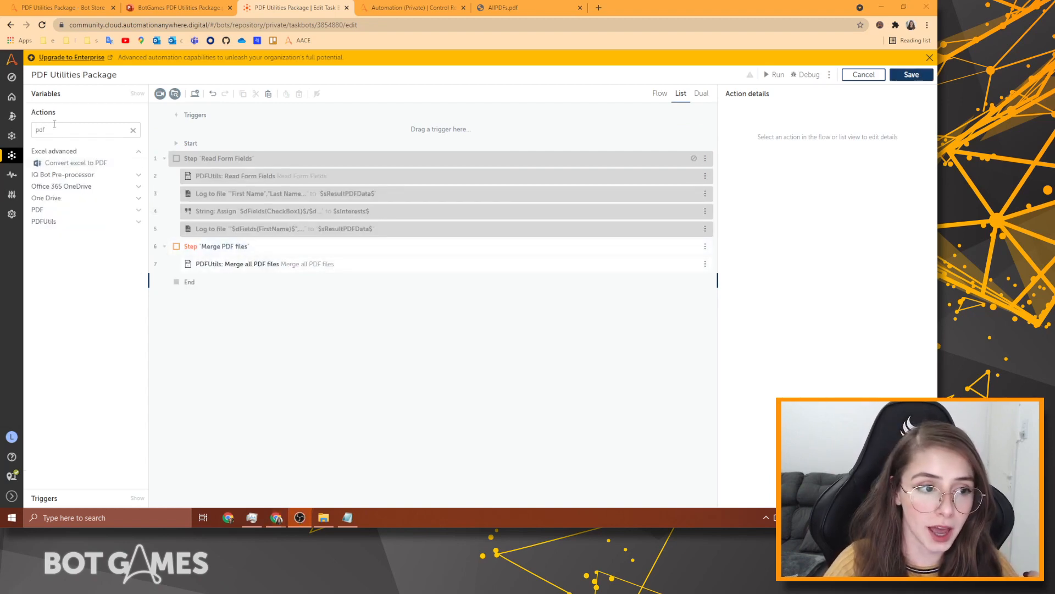
pyautogui.click(56, 128)
pyautogui.click(106, 220)
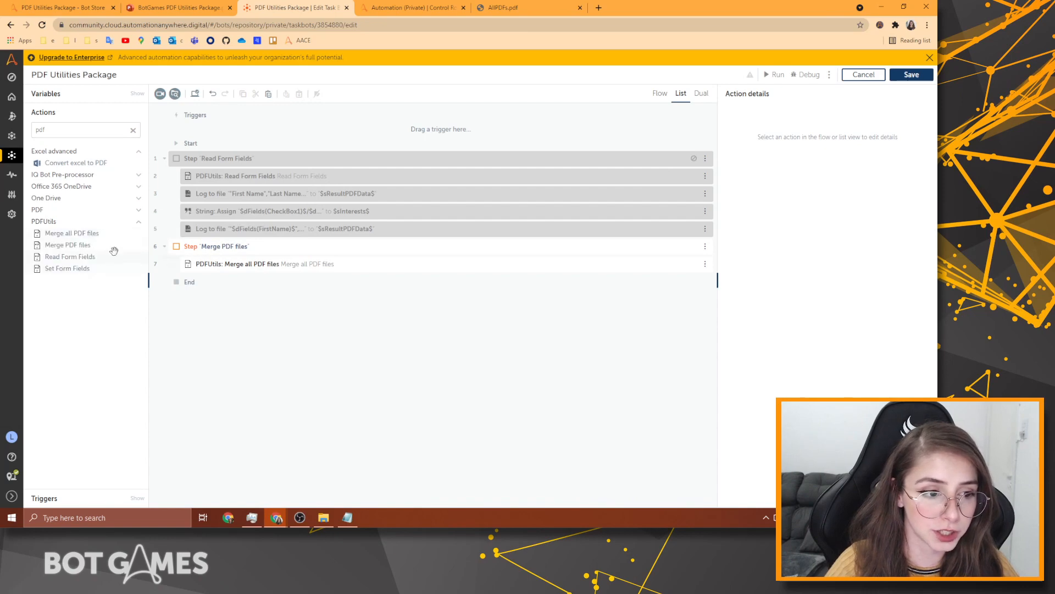
pyautogui.moveTo(83, 246); pyautogui.dragTo(264, 282)
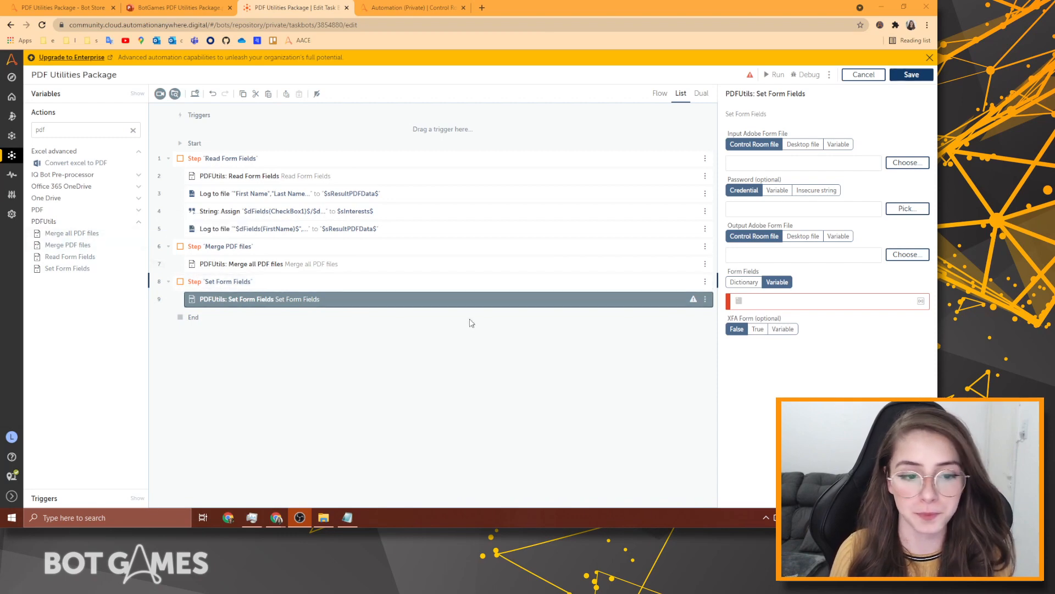
# Set the input form to desktop file Desktop > BotGames > Bot Store Spotlight > AnywhereClubForm.pdf.
pyautogui.click(897, 164)
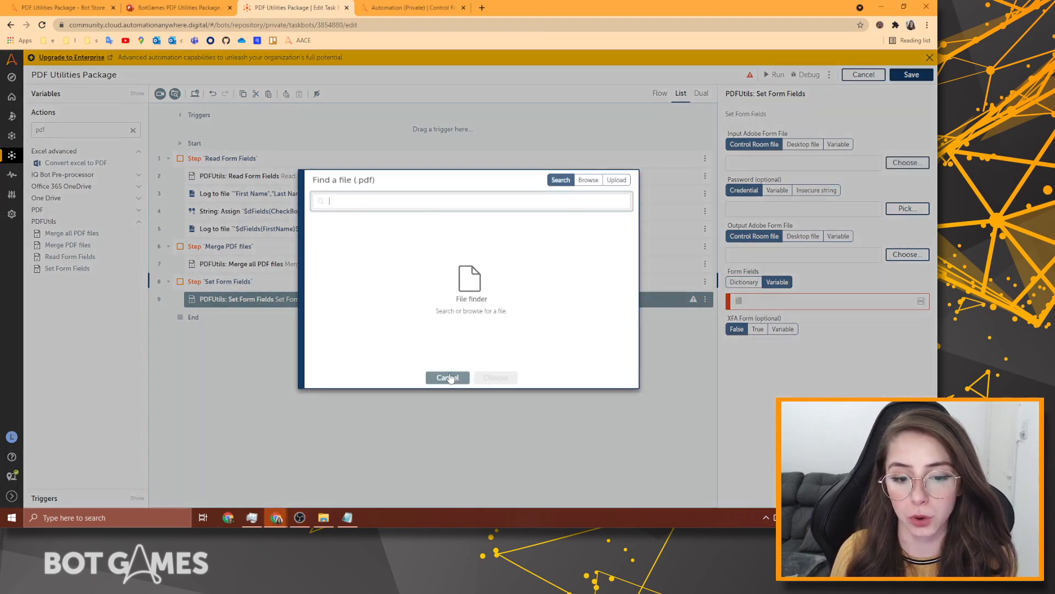
pyautogui.click(448, 377)
pyautogui.click(804, 144)
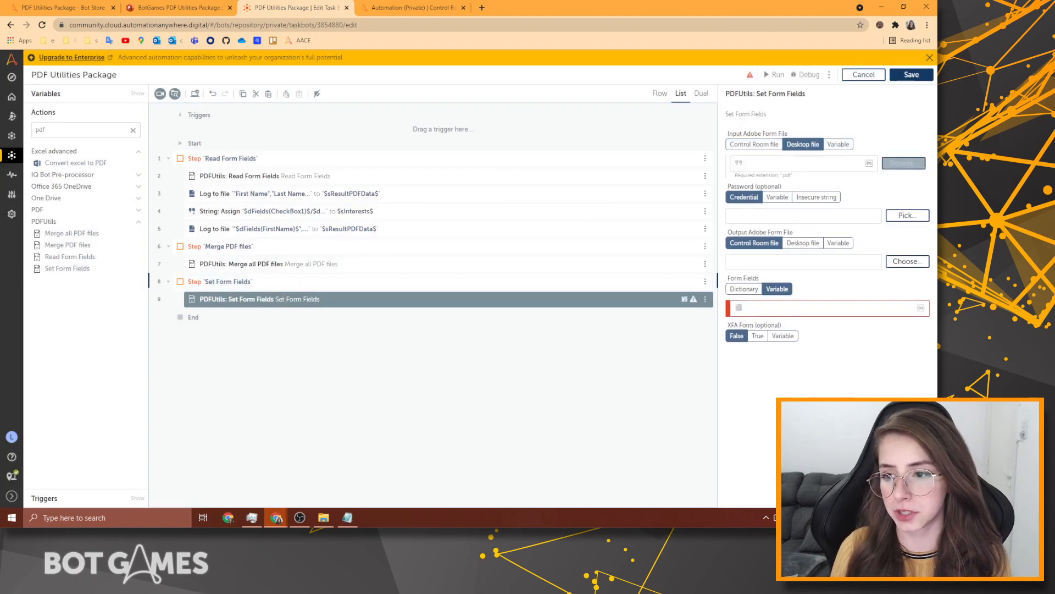
pyautogui.click(903, 163)
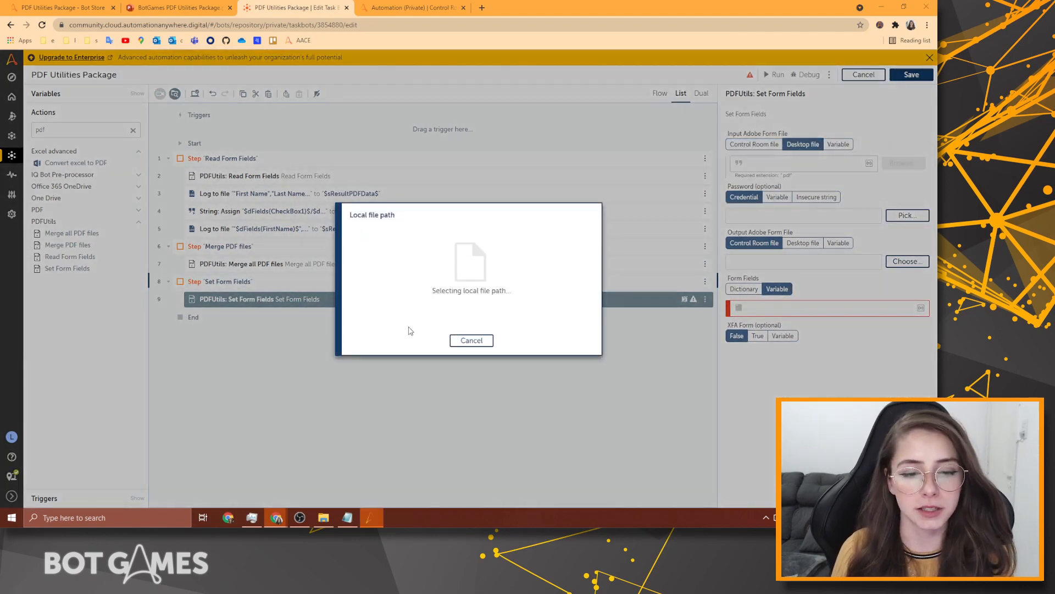
pyautogui.click(155, 193)
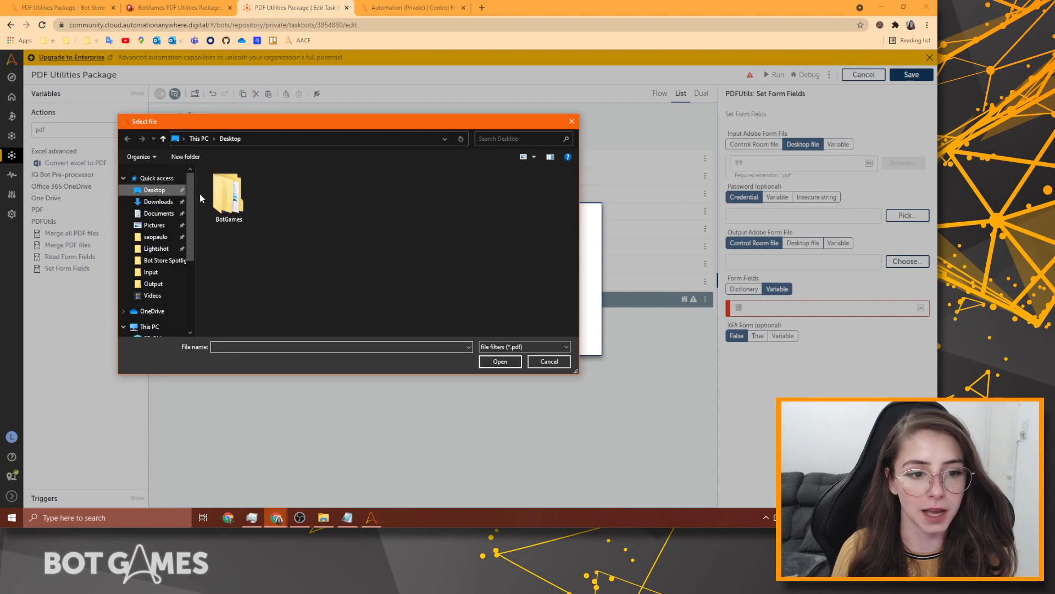
pyautogui.doubleClick(224, 201)
pyautogui.doubleClick(240, 202)
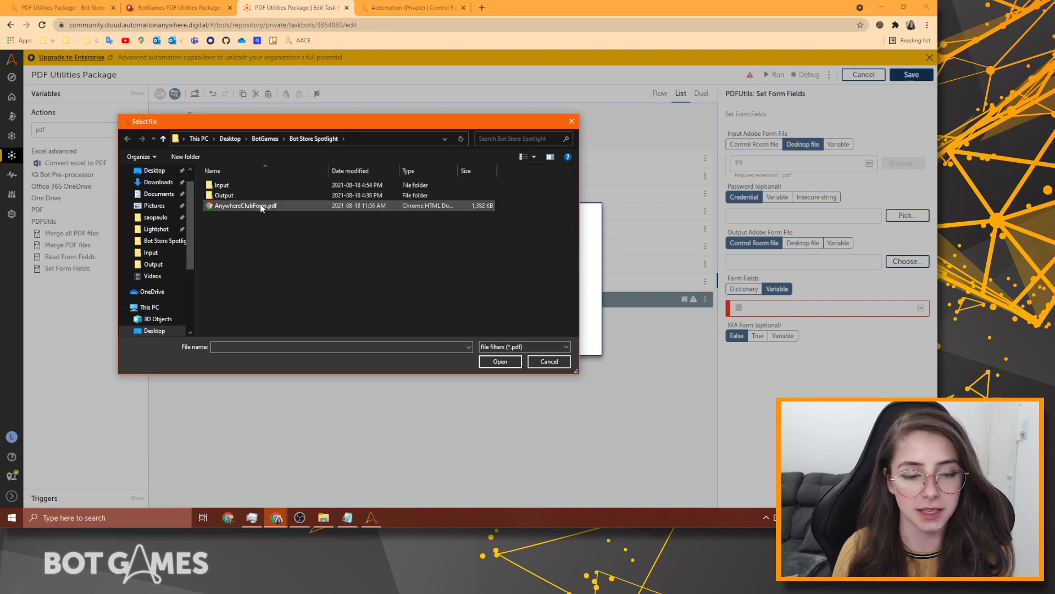
pyautogui.click(266, 204)
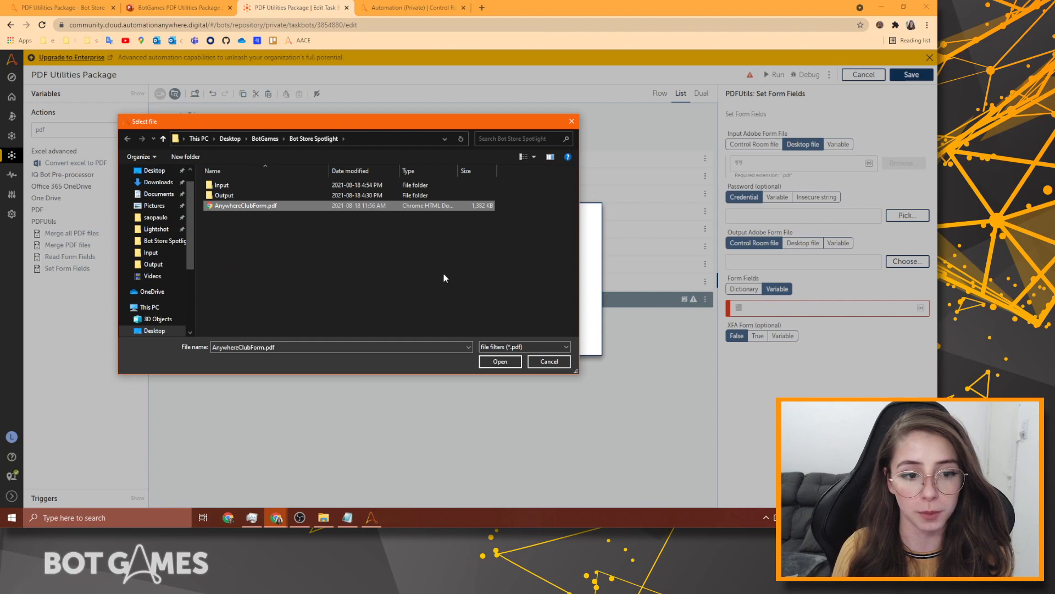
pyautogui.click(512, 365)
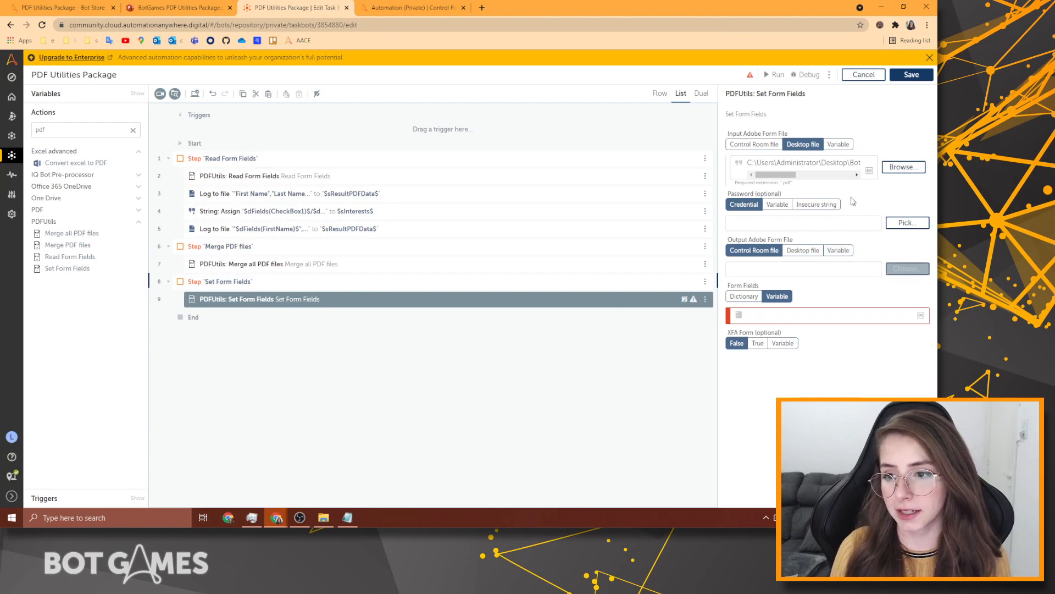
# Make the output form a desktop file named AnywhereClubForm_NEW.pdf.
pyautogui.doubleClick(825, 169)
pyautogui.tripleClick(824, 168)
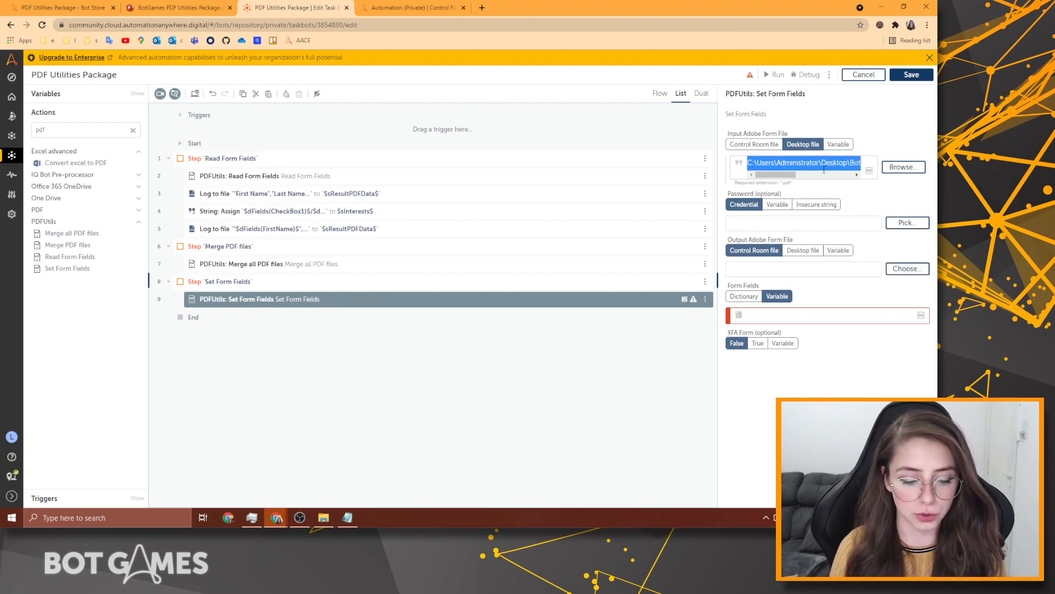
pyautogui.click(812, 275)
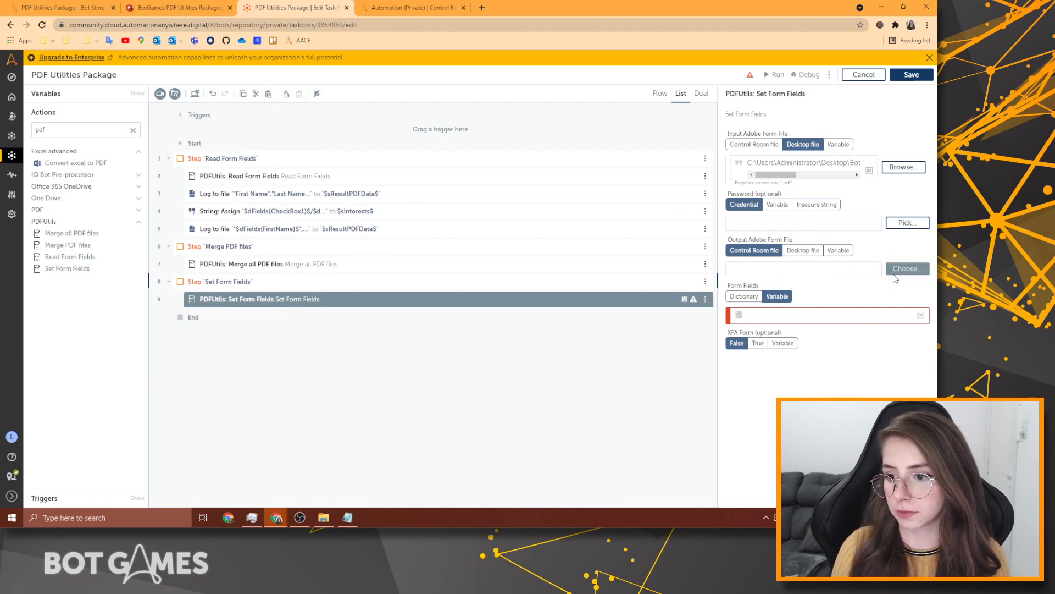
pyautogui.click(912, 270)
pyautogui.click(467, 376)
pyautogui.click(804, 250)
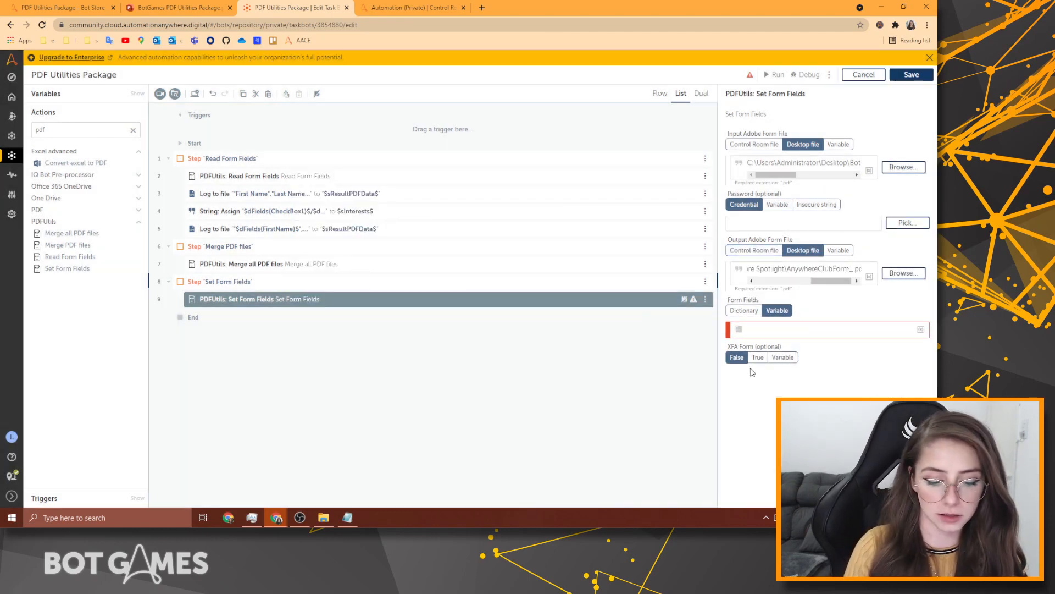
pyautogui.write('NEW')
pyautogui.click(858, 280)
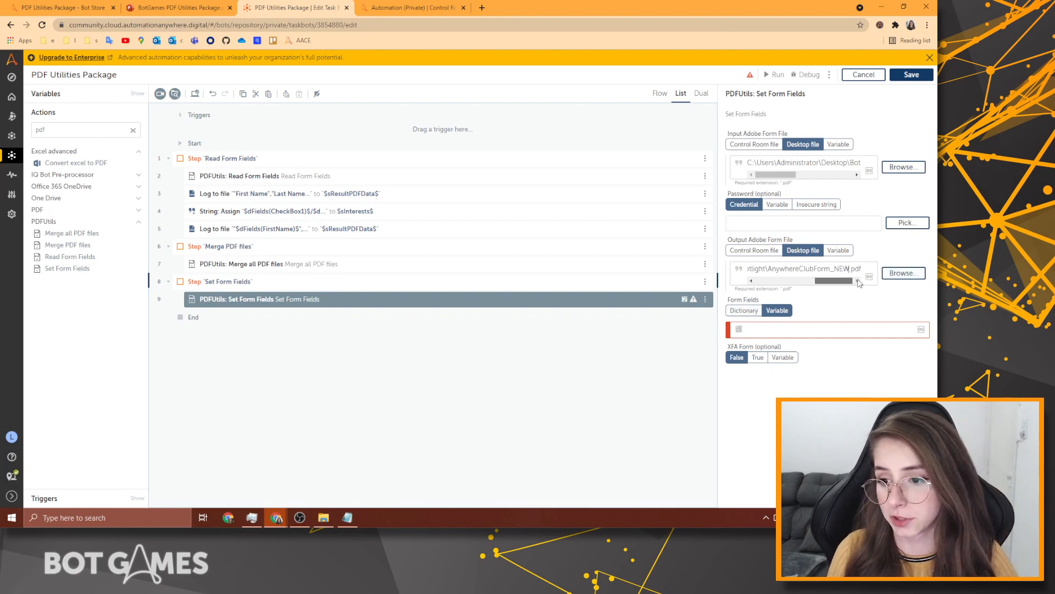
# Switch Form Fields to Dictionary and add an entry keyed FirstName.
pyautogui.click(760, 311)
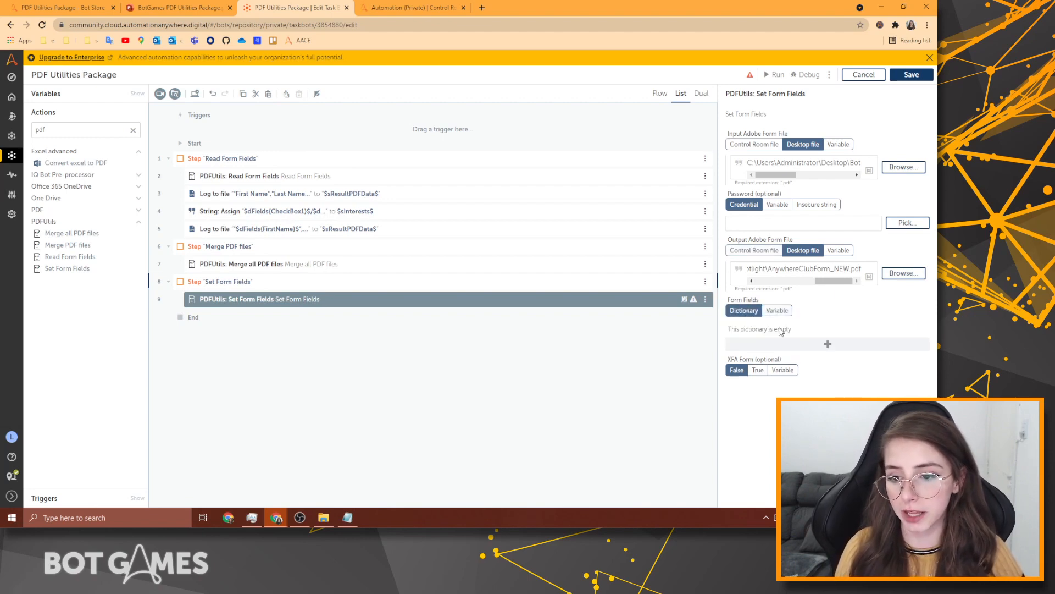
pyautogui.click(828, 344)
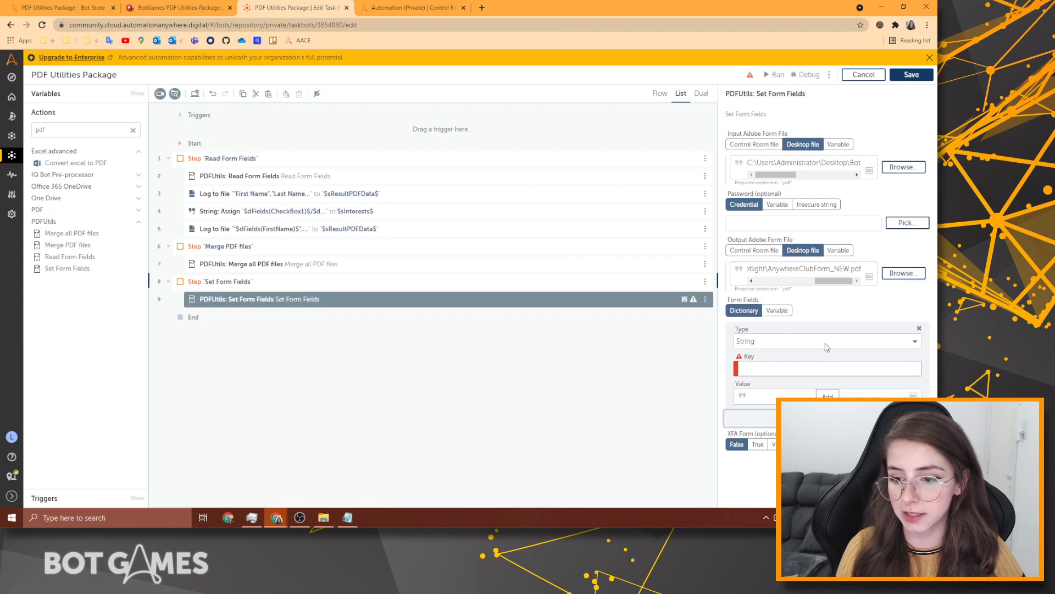
pyautogui.click(785, 369)
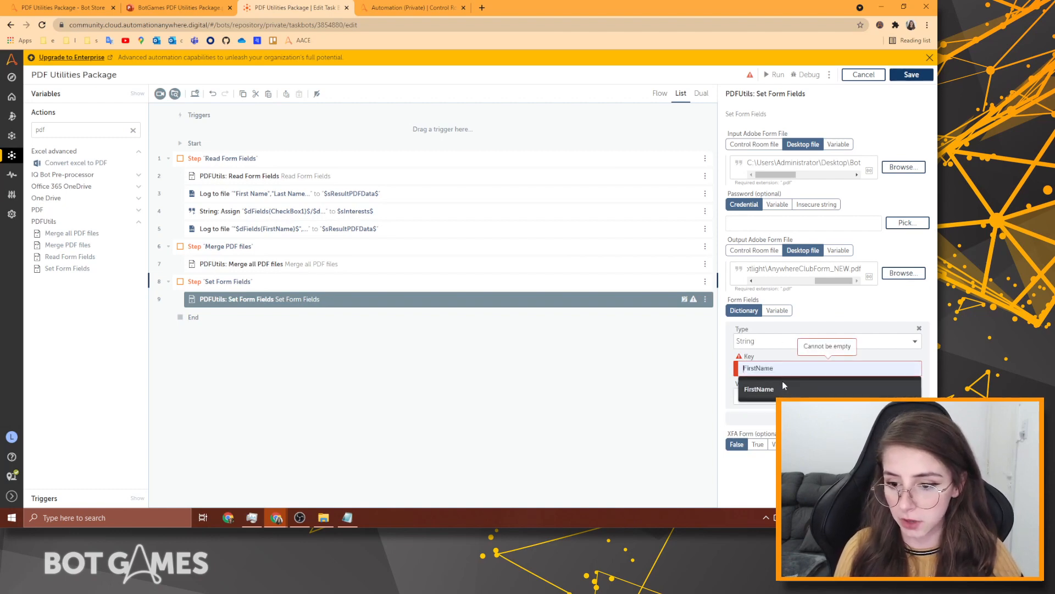
pyautogui.click(797, 382)
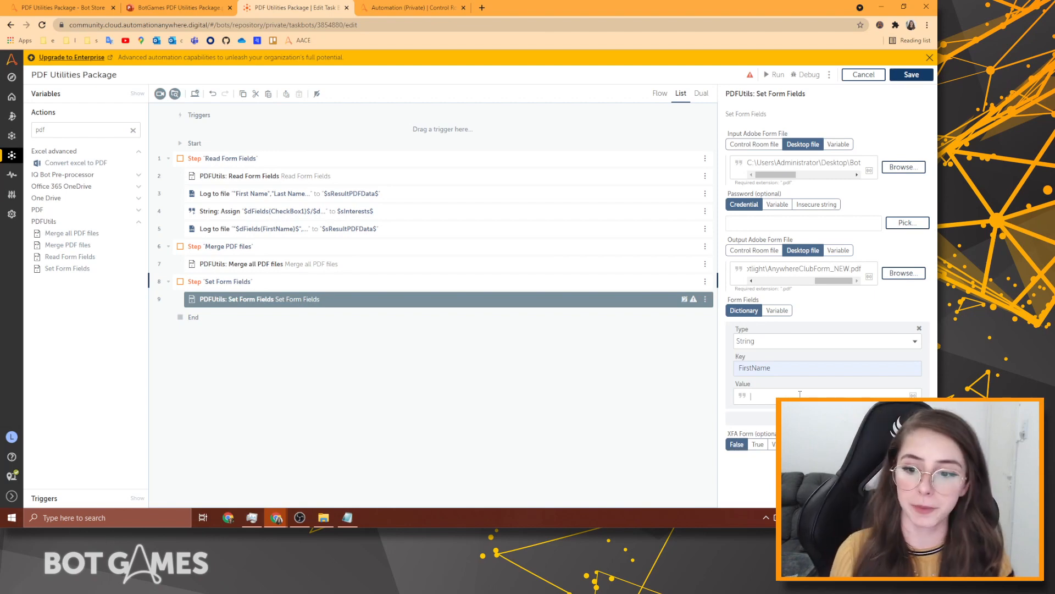
# Enter a sample first name as the FirstName value, skipping the variable picker.
pyautogui.click(757, 392)
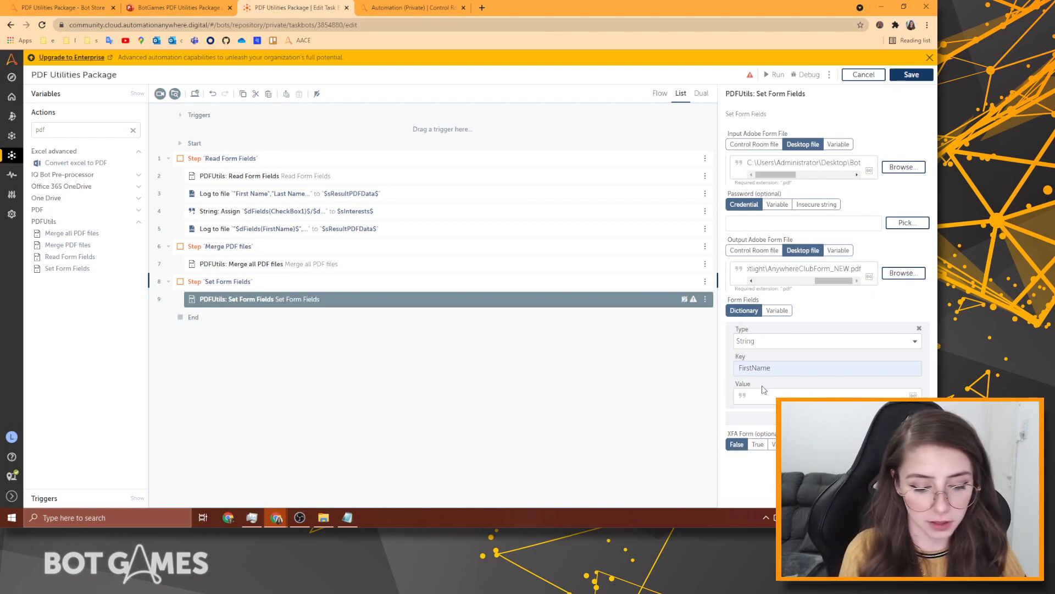
pyautogui.press('F2')
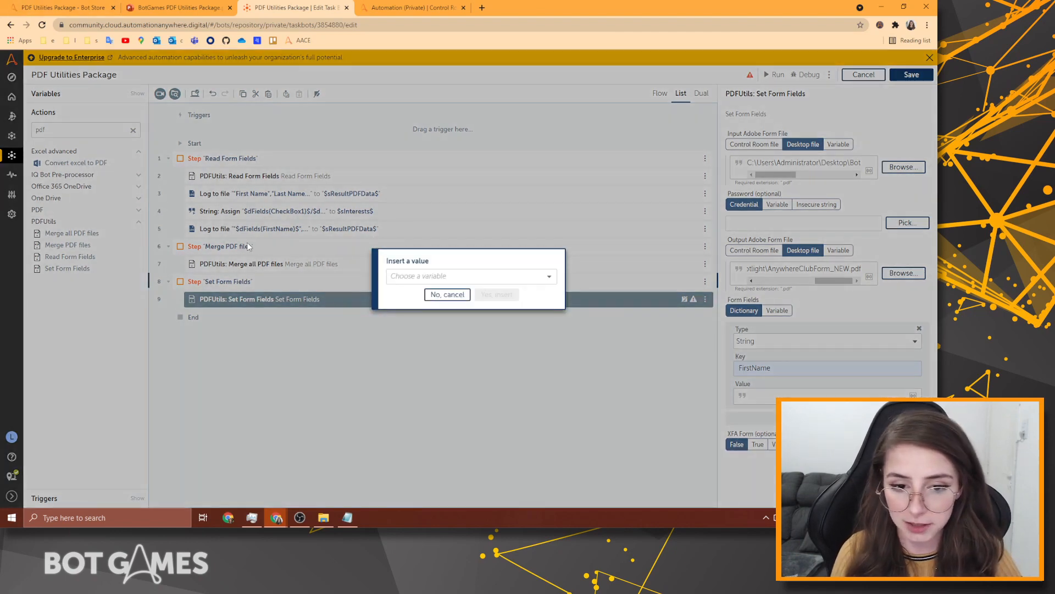
pyautogui.click(429, 276)
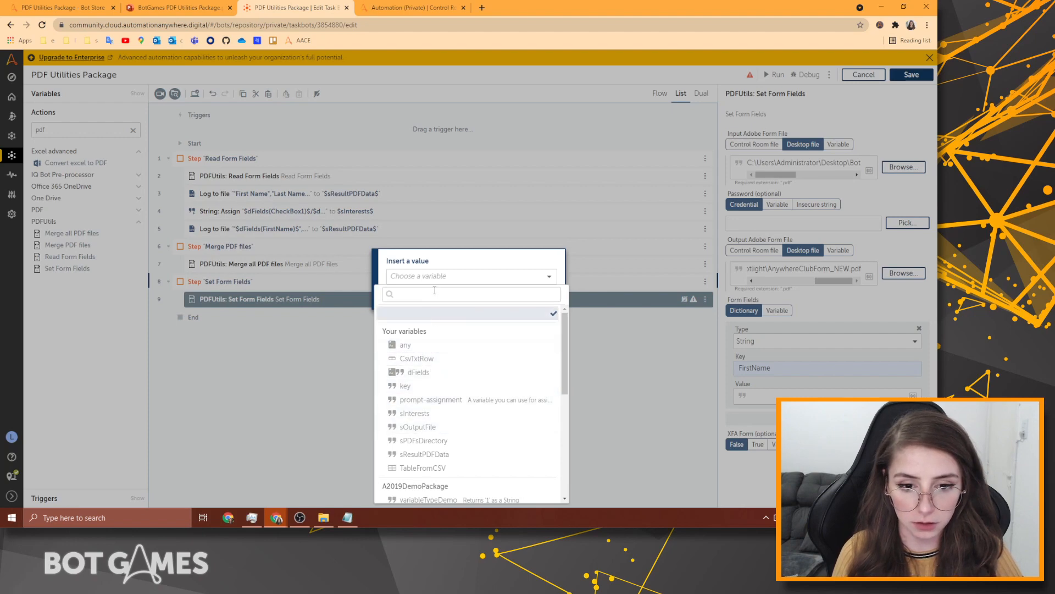
pyautogui.click(465, 275)
pyautogui.click(448, 296)
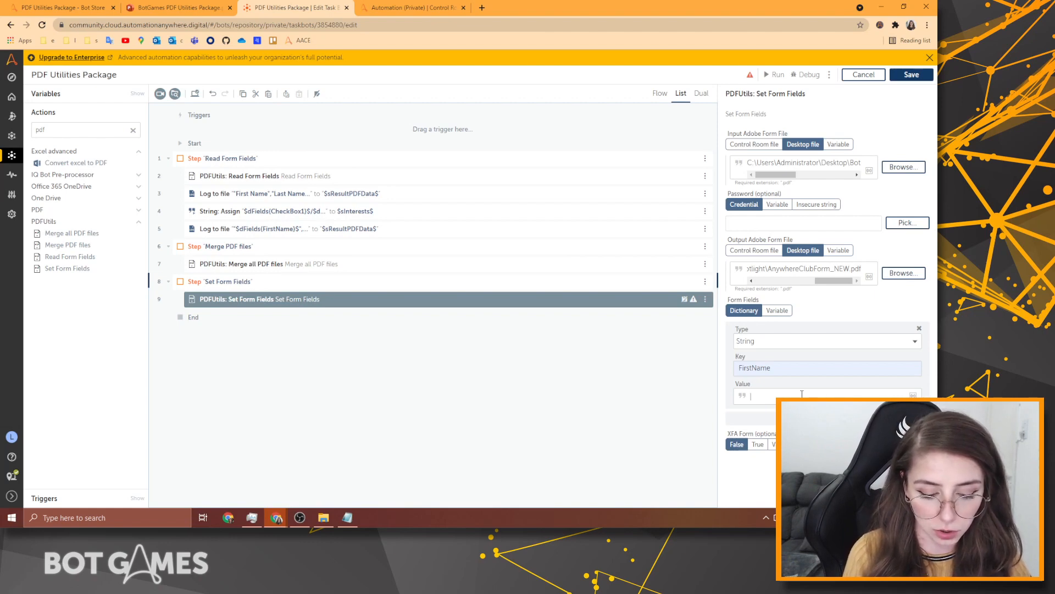
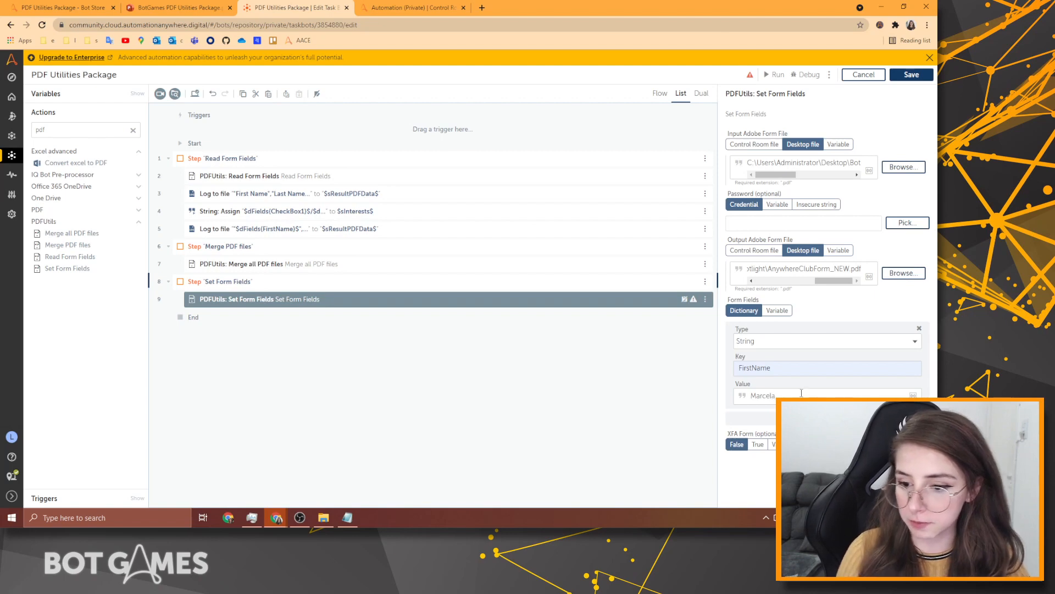
# Add a LastName dictionary entry with a sample last name.
pyautogui.click(802, 418)
pyautogui.scroll(-1, 824, 330)
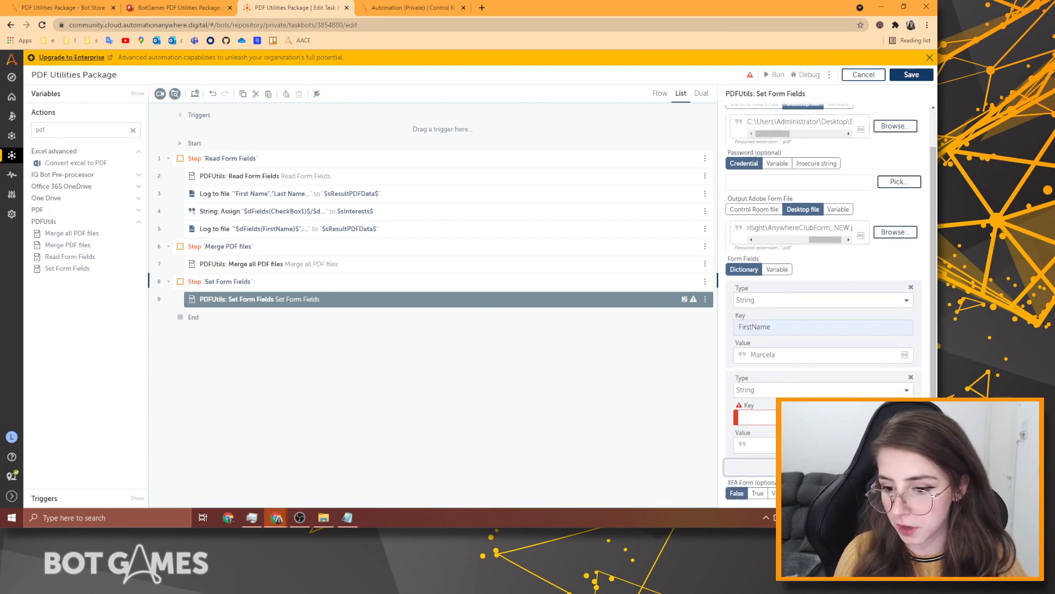
pyautogui.click(823, 417)
pyautogui.click(814, 437)
pyautogui.click(814, 445)
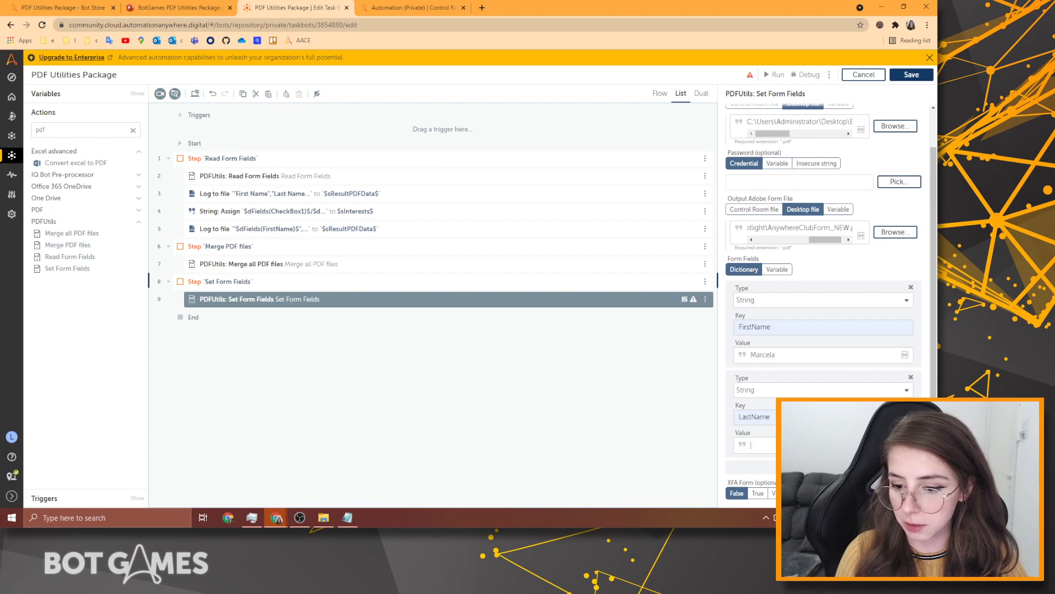
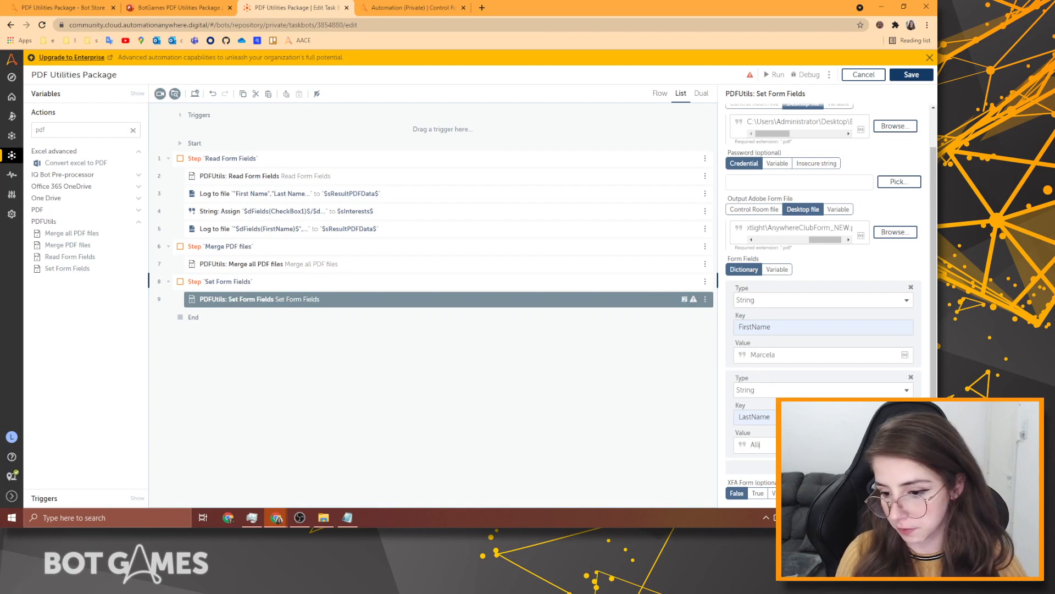
# Add an Email dictionary entry with a sample e-mail address.
pyautogui.click(751, 467)
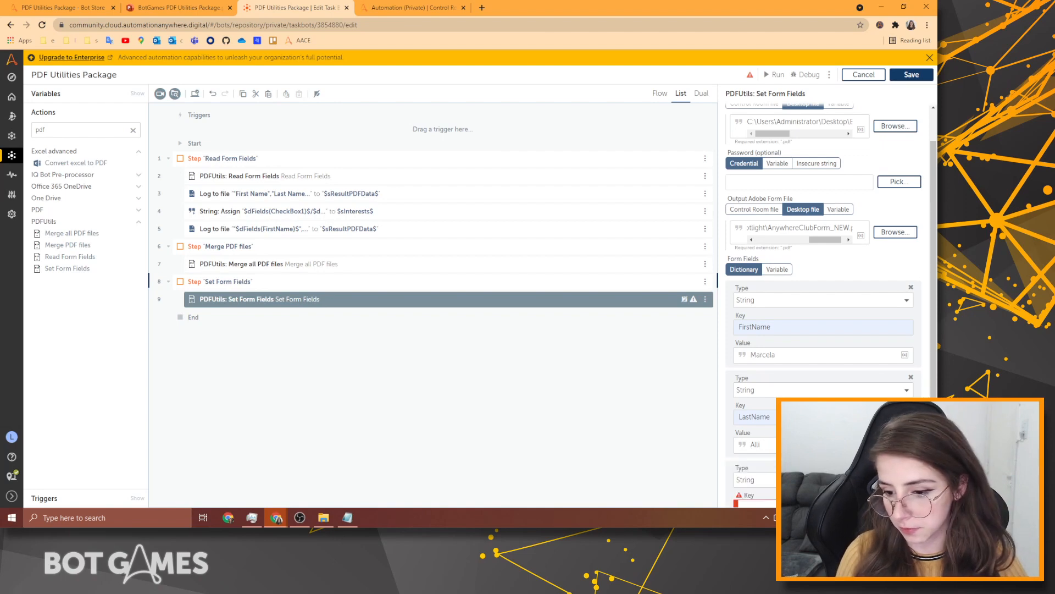
pyautogui.scroll(-2, 751, 467)
pyautogui.click(775, 416)
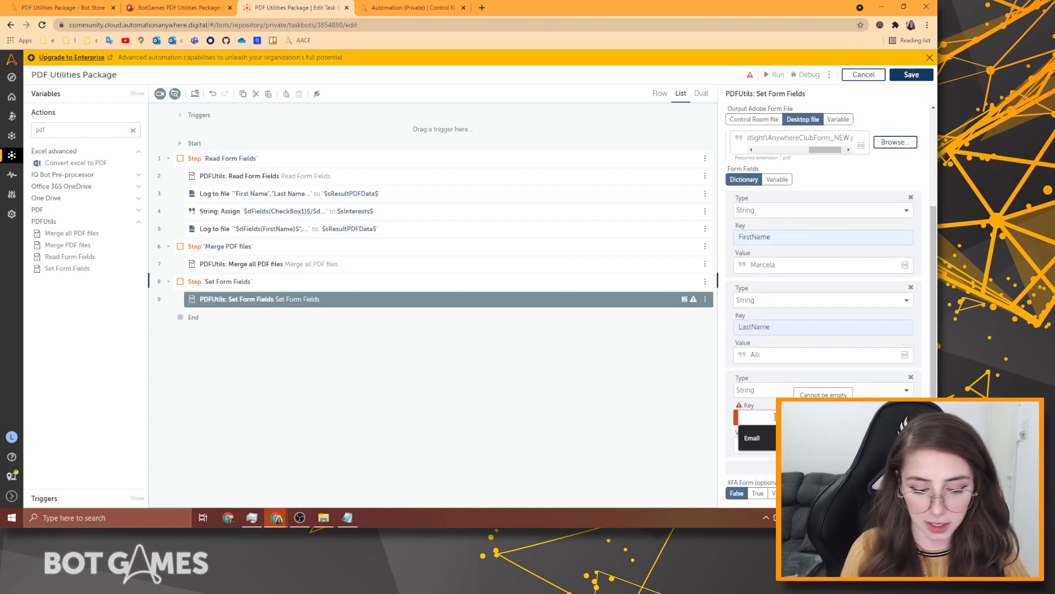
pyautogui.click(752, 437)
pyautogui.click(756, 445)
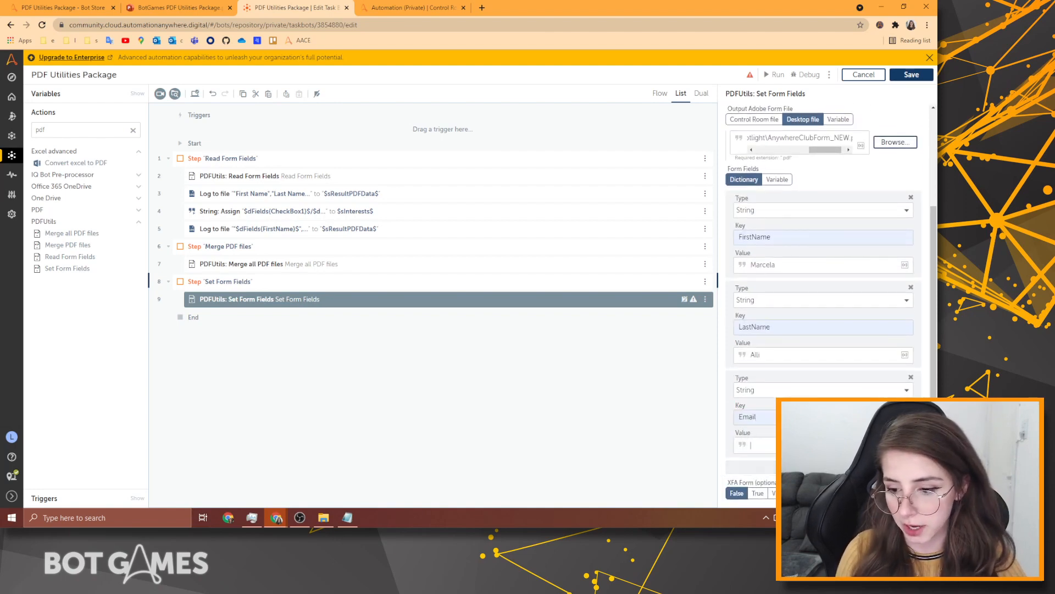
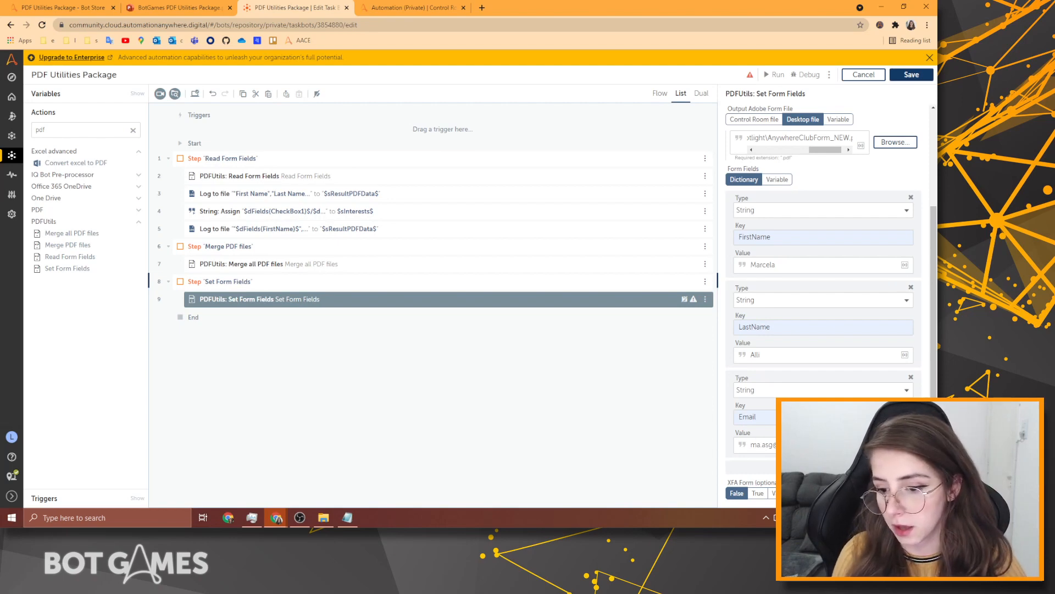
# Add a PhoneNumber entry with a sample phone number and save the bot.
pyautogui.click(759, 467)
pyautogui.click(754, 416)
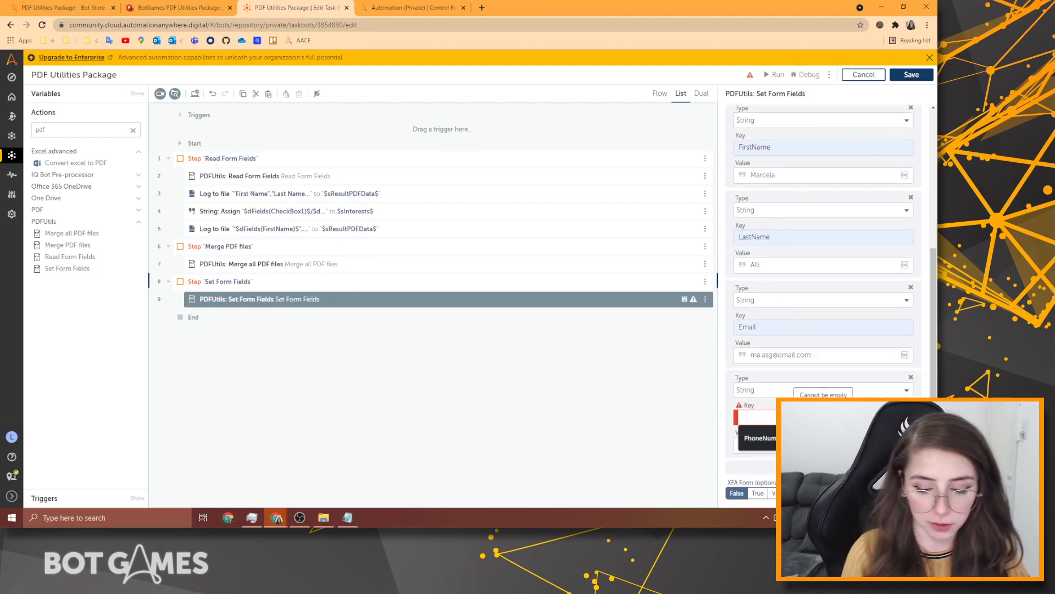
pyautogui.click(769, 438)
pyautogui.click(770, 445)
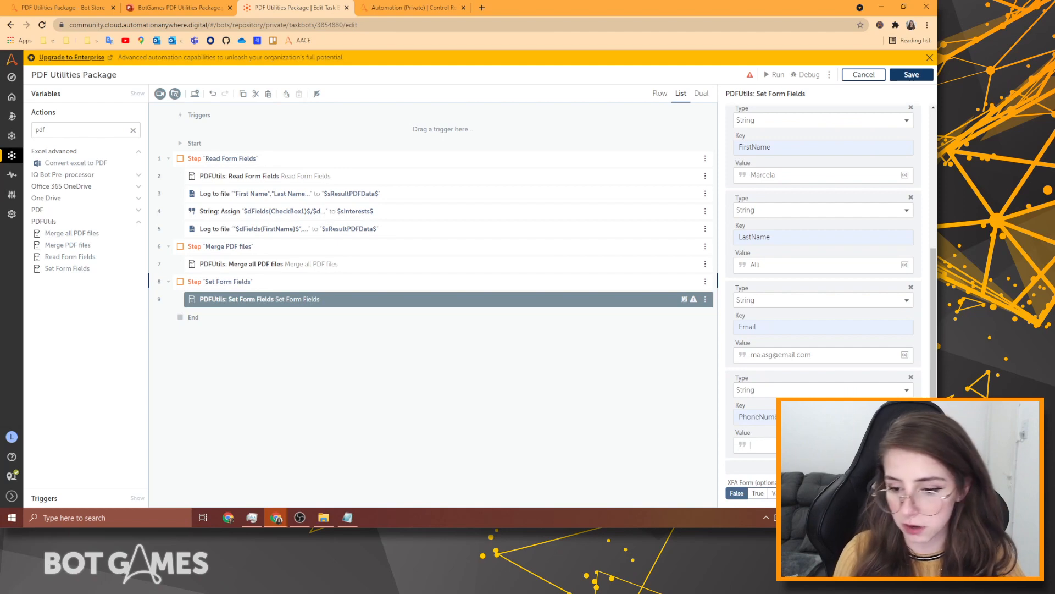
pyautogui.write('1234567')
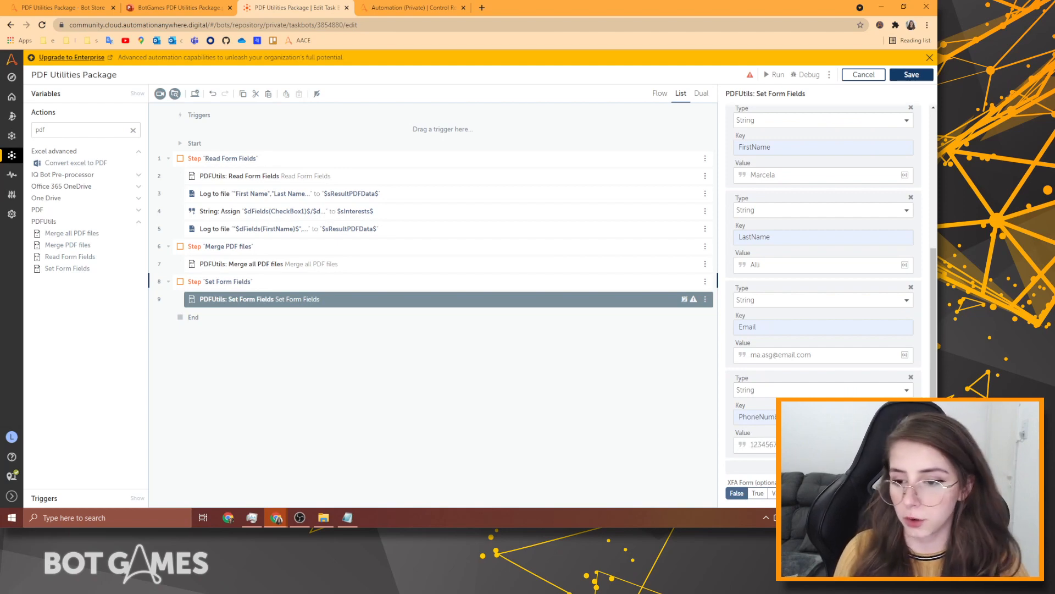
pyautogui.scroll(5, 838, 369)
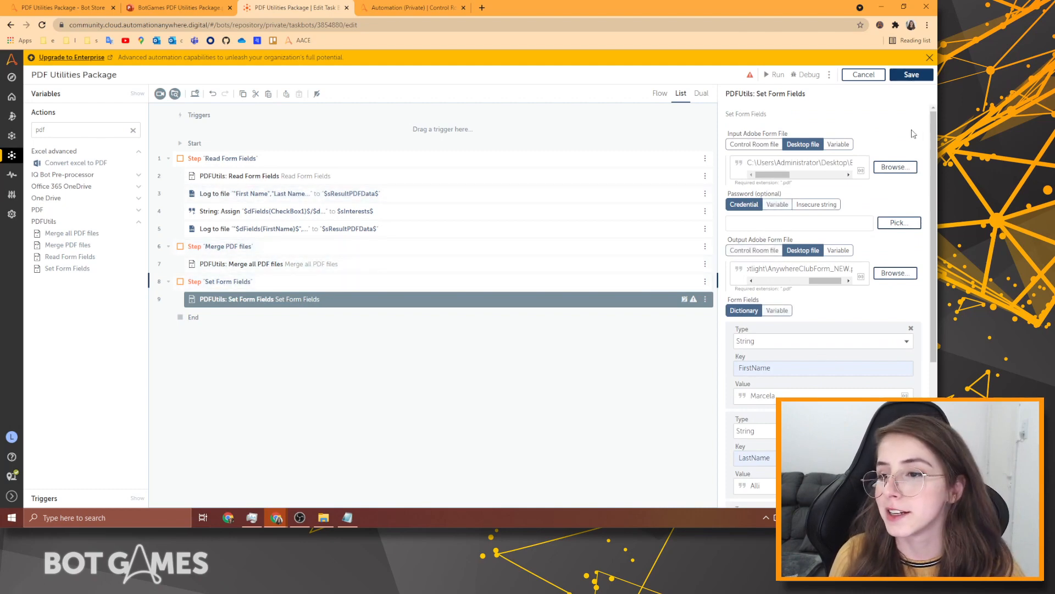
pyautogui.click(912, 75)
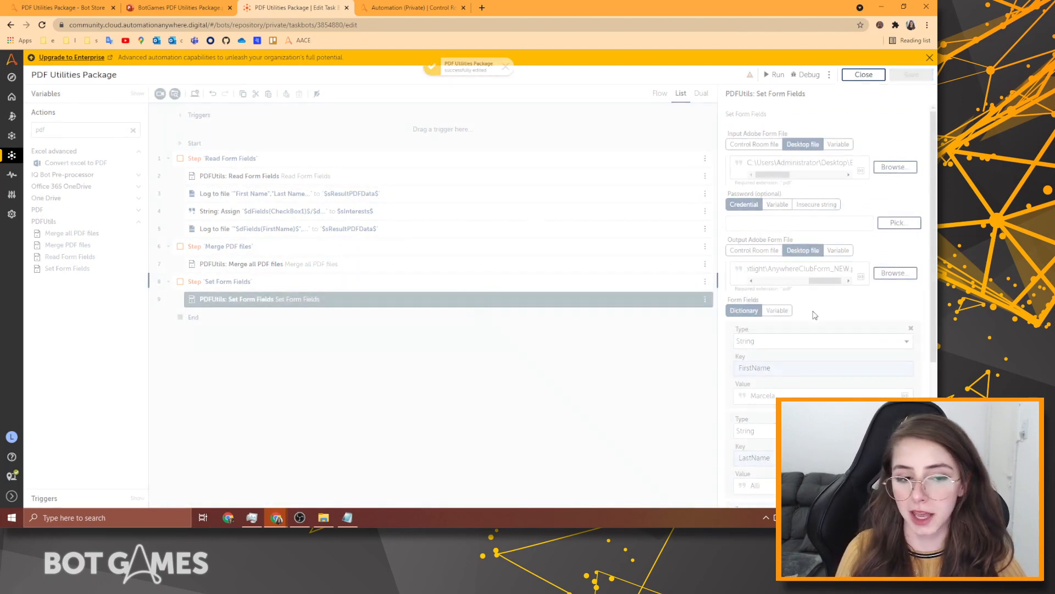
# Disable the Merge PDF files step.
pyautogui.click(408, 367)
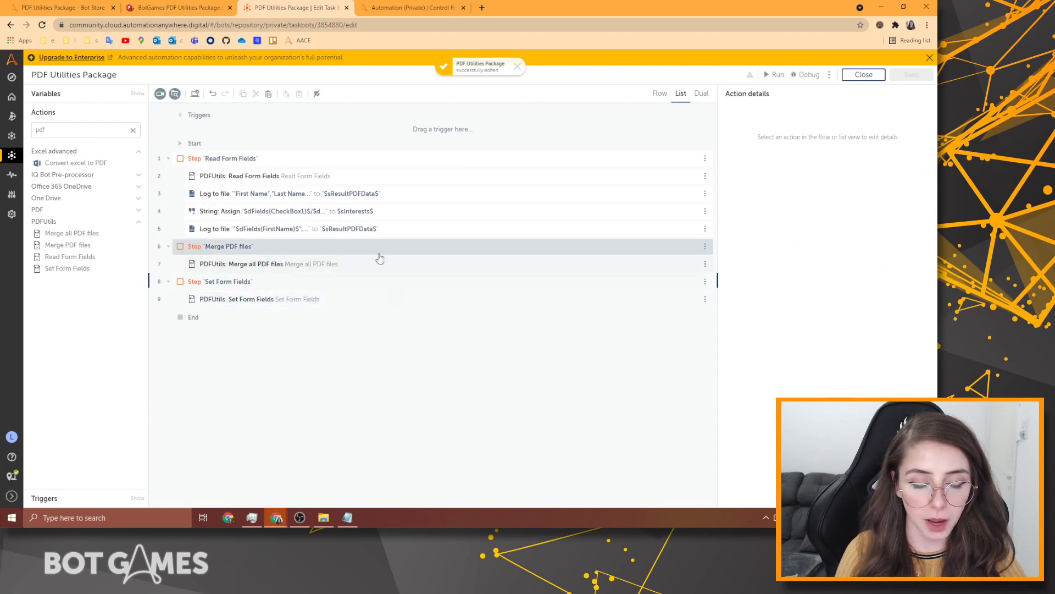
pyautogui.click(706, 246)
pyautogui.click(750, 272)
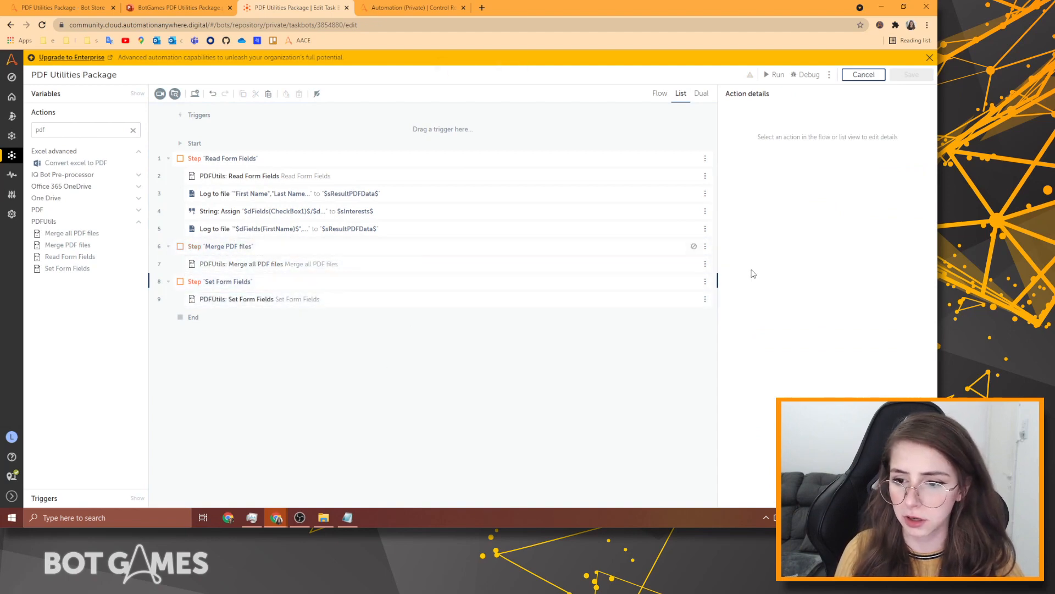
pyautogui.click(169, 246)
# Disable the Read Form Fields step and reopen the Set Form Fields action.
pyautogui.click(248, 158)
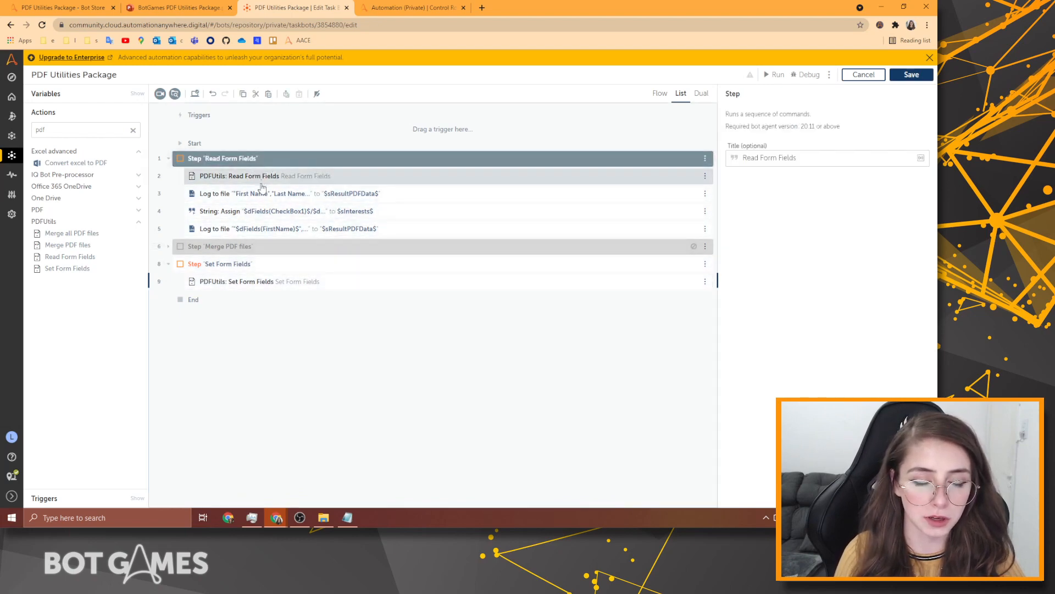
pyautogui.moveTo(706, 163); pyautogui.dragTo(708, 166)
pyautogui.click(707, 160)
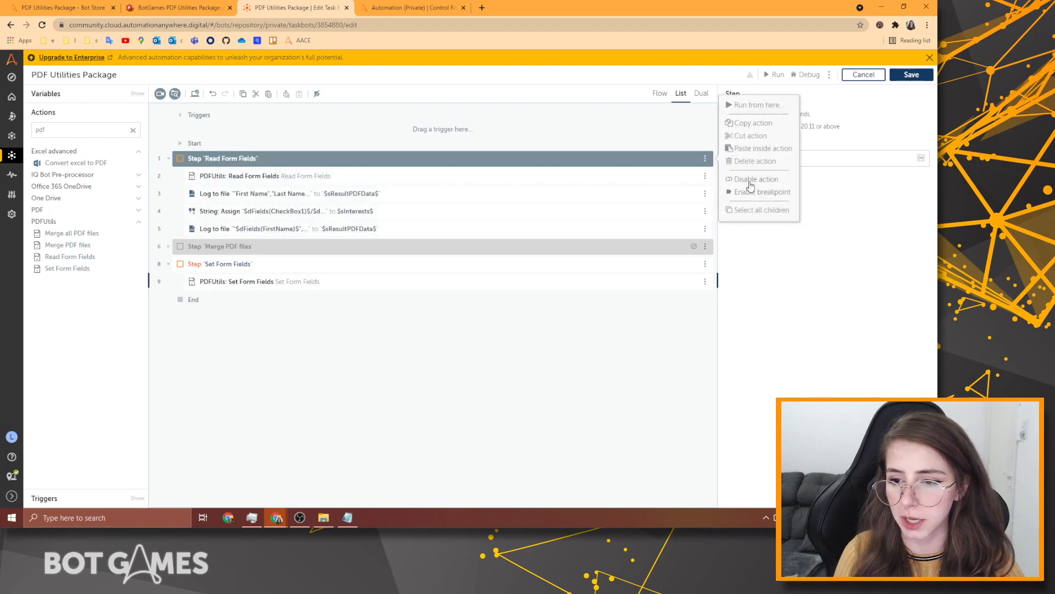
pyautogui.click(745, 192)
pyautogui.click(295, 269)
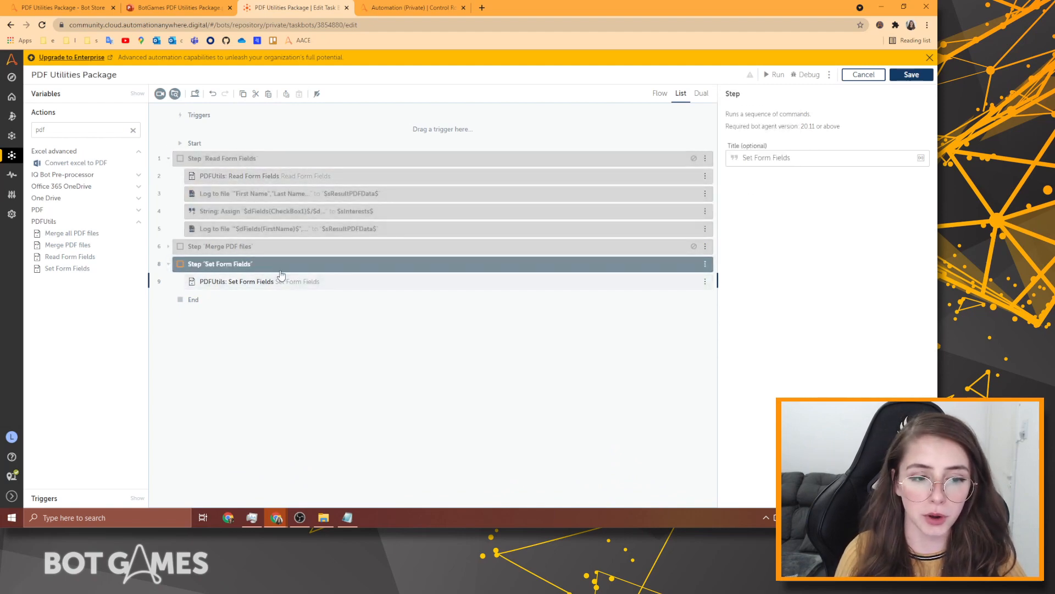
pyautogui.click(367, 283)
# Clear the LastName entry's value.
pyautogui.scroll(-3, 801, 347)
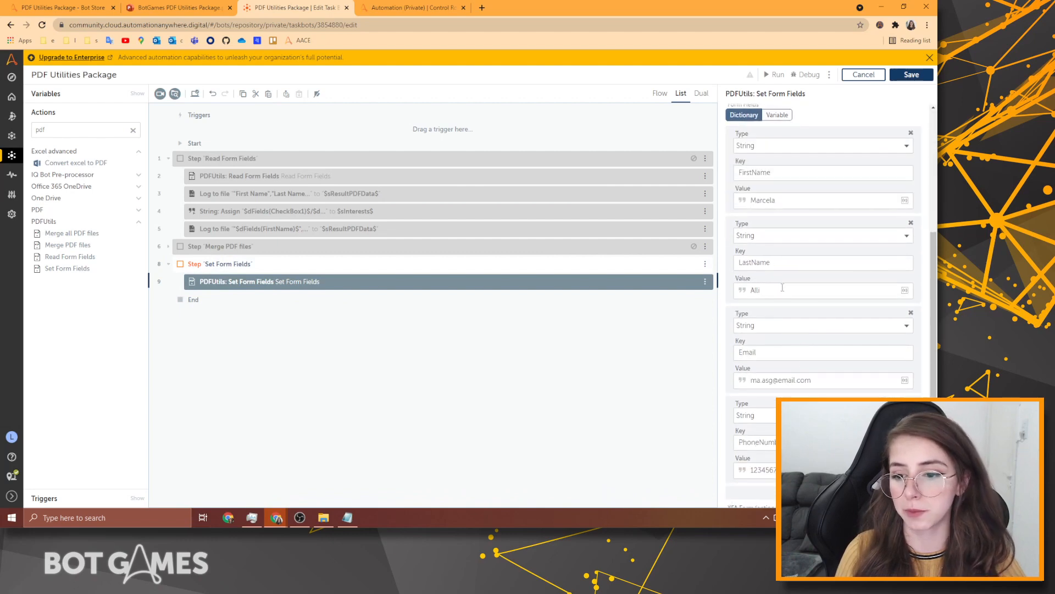
pyautogui.moveTo(781, 201); pyautogui.dragTo(721, 208)
pyautogui.moveTo(776, 263); pyautogui.dragTo(724, 266)
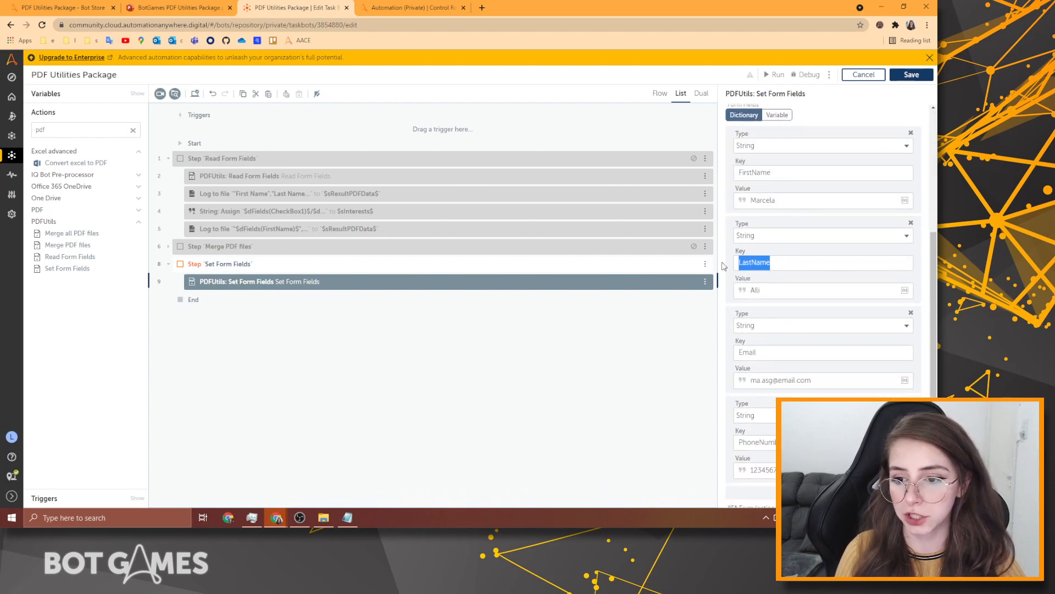
pyautogui.click(791, 293)
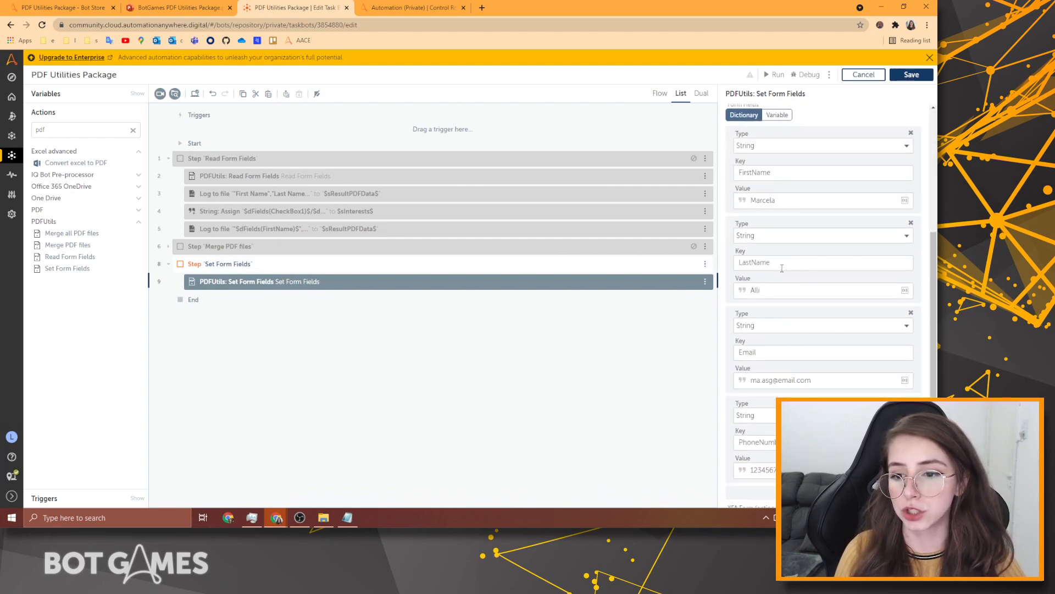
pyautogui.click(783, 293)
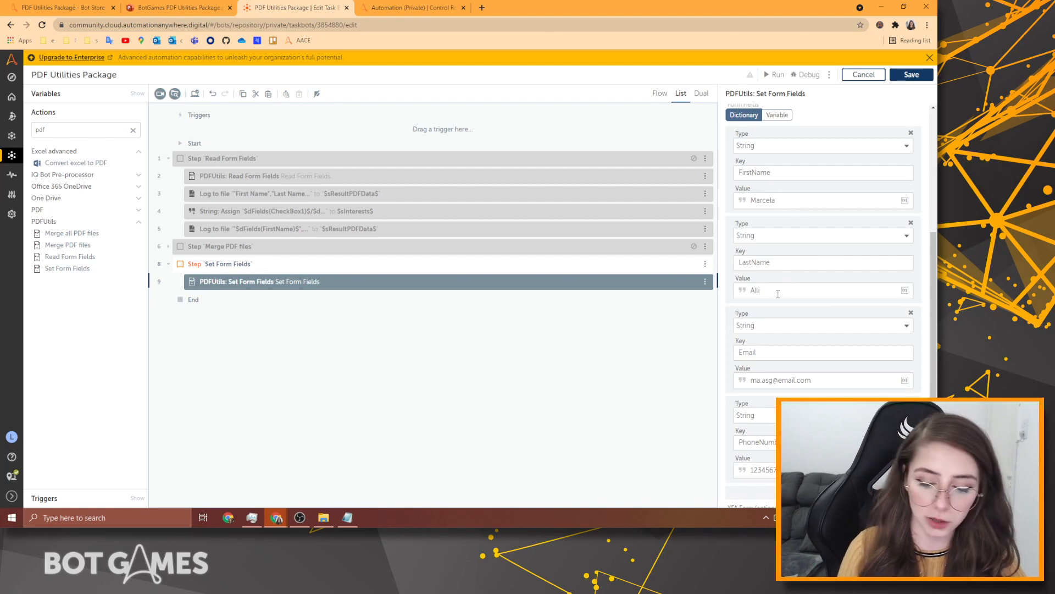
pyautogui.press('BackSpace')
pyautogui.press('BackSpace')
pyautogui.press('BackSpace')
pyautogui.press('BackSpace')
pyautogui.press('F2')
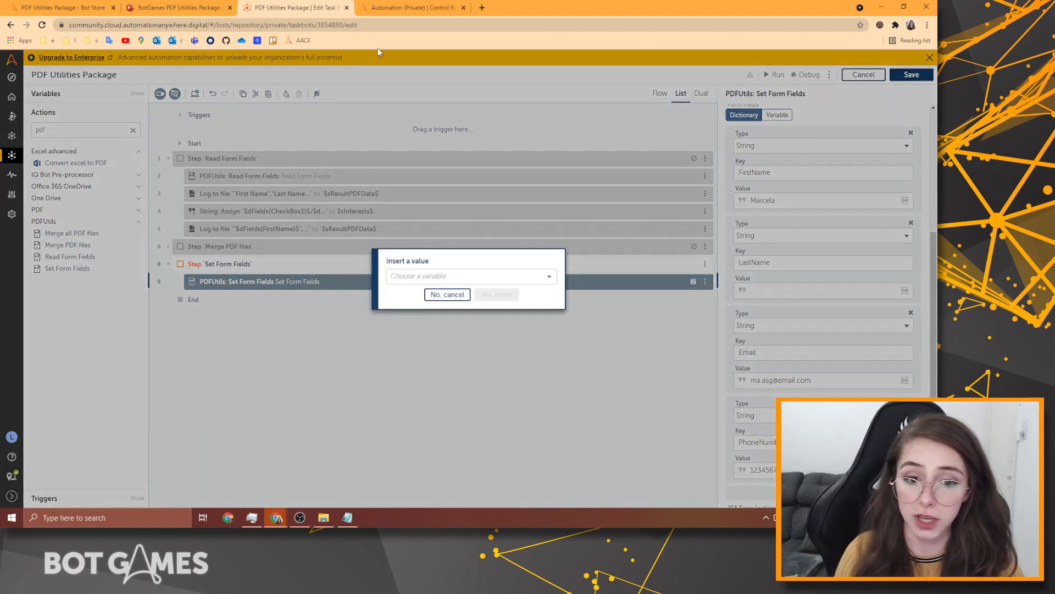
pyautogui.click(435, 296)
# Create the string variable sLastNamefromExcel.
pyautogui.click(83, 93)
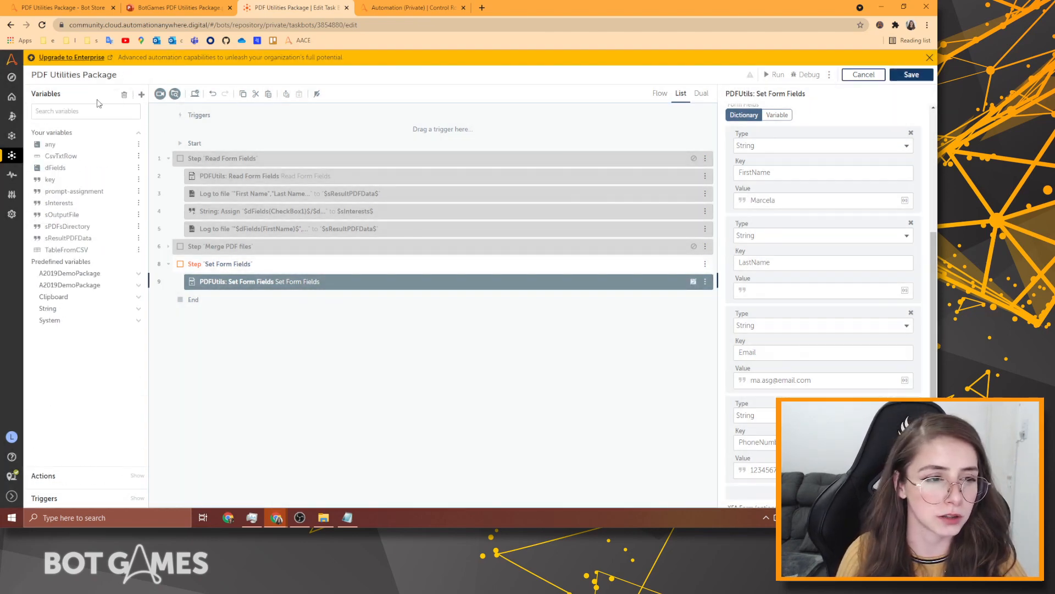
pyautogui.click(141, 94)
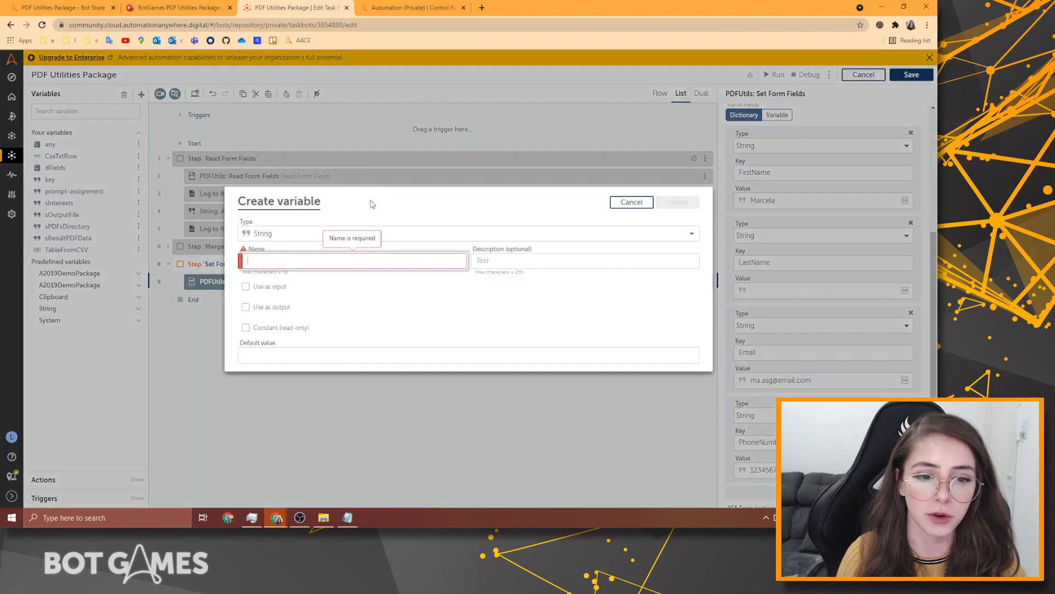
pyautogui.write('sLa')
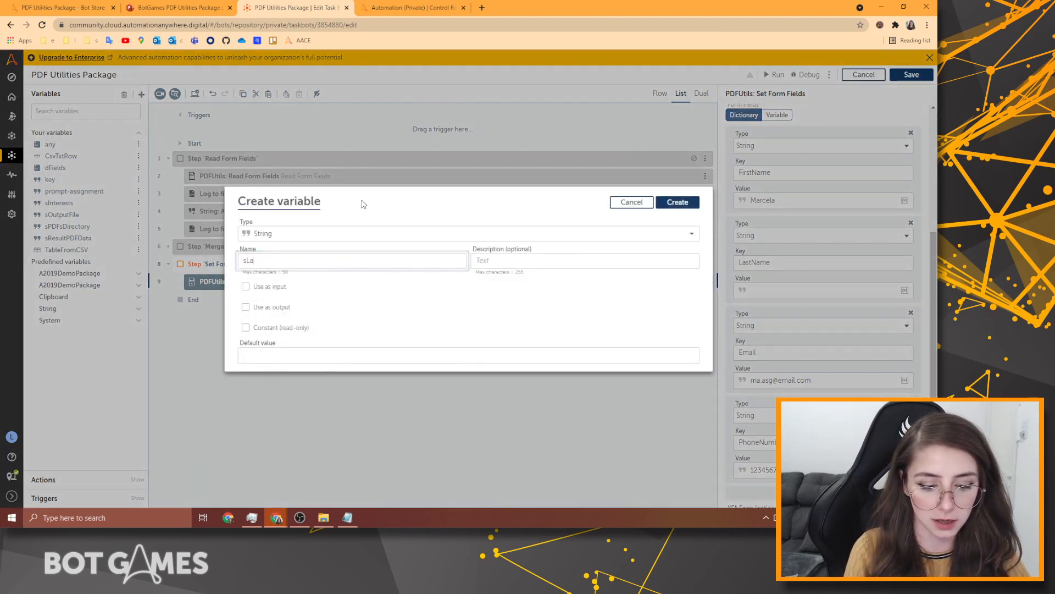
pyautogui.write('stNamefrom')
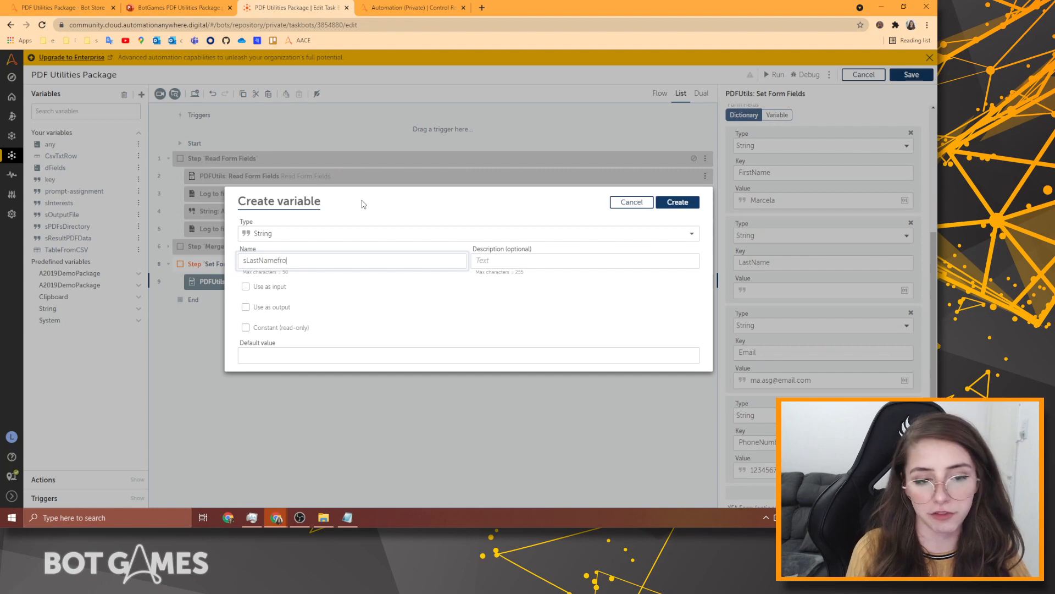
pyautogui.write('Exc')
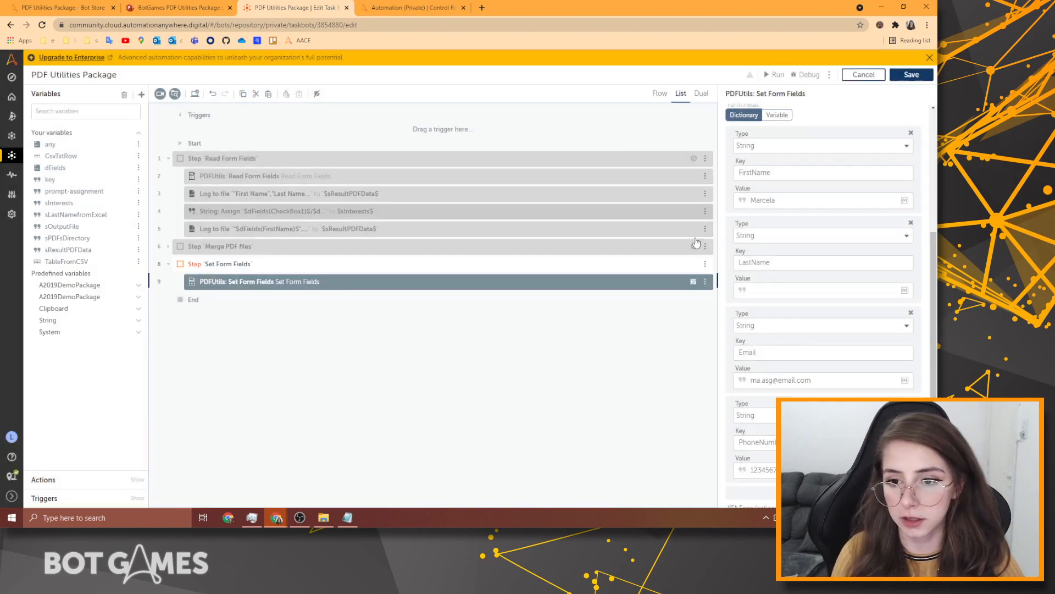
pyautogui.click(677, 202)
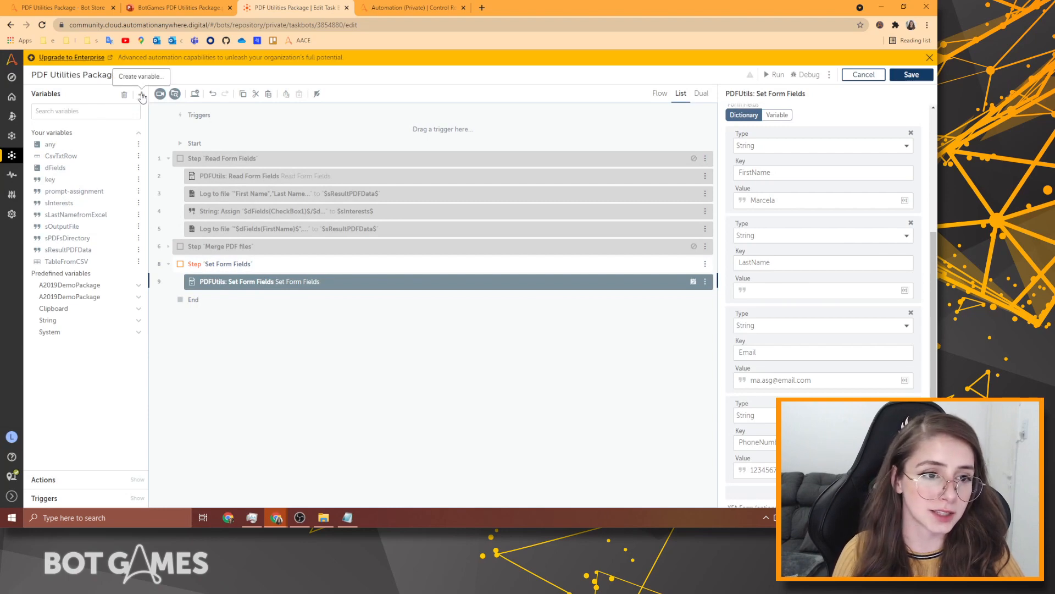
pyautogui.click(141, 95)
pyautogui.click(621, 201)
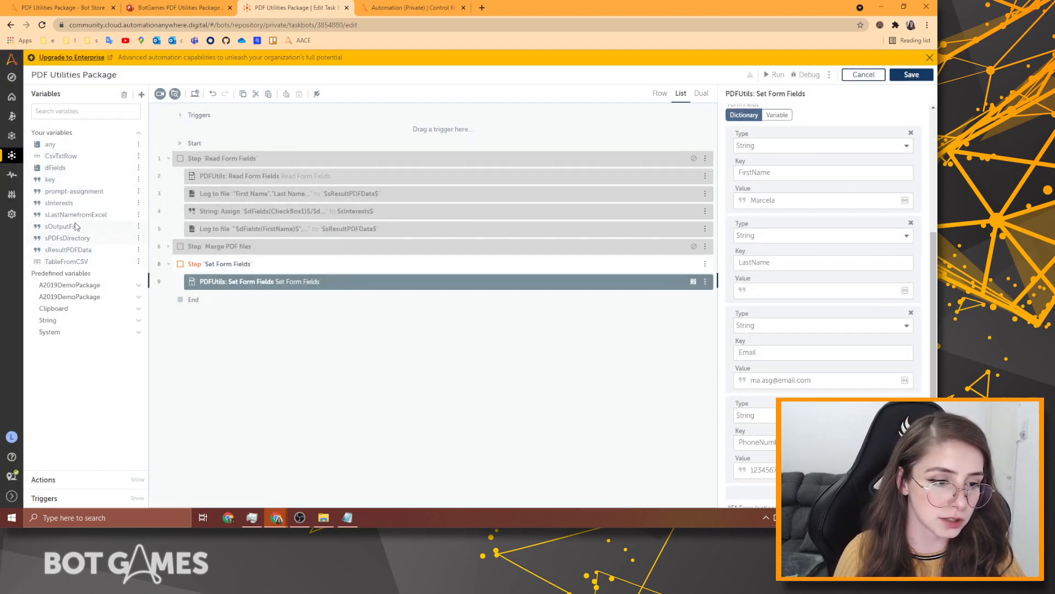
# Give sLastNamefromExcel the default value 'Last Name here!'.
pyautogui.click(138, 214)
pyautogui.click(171, 207)
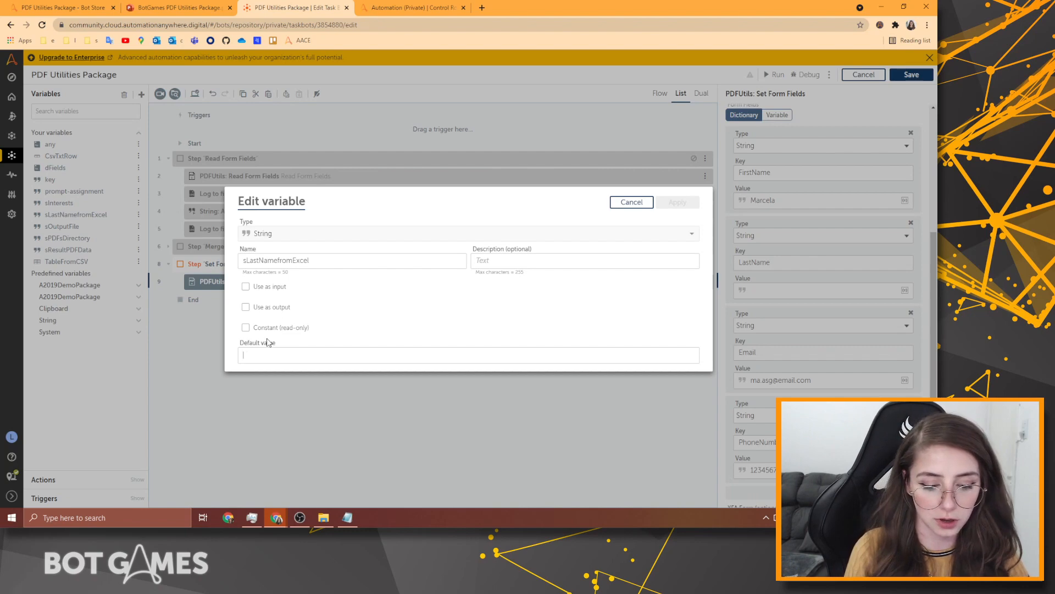
pyautogui.write('Last Name here!')
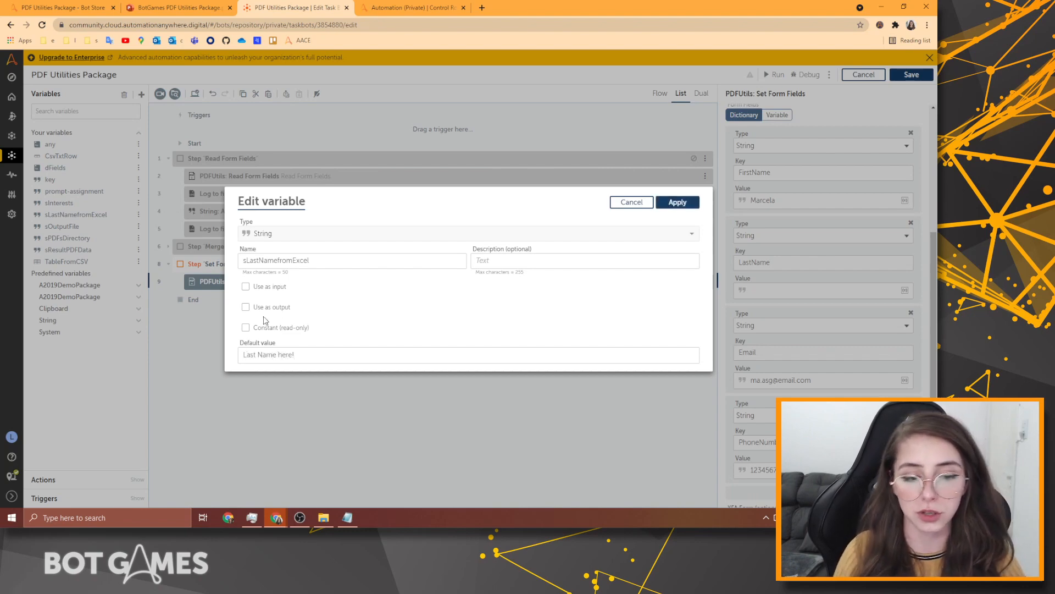
pyautogui.click(681, 204)
pyautogui.scroll(2, 784, 325)
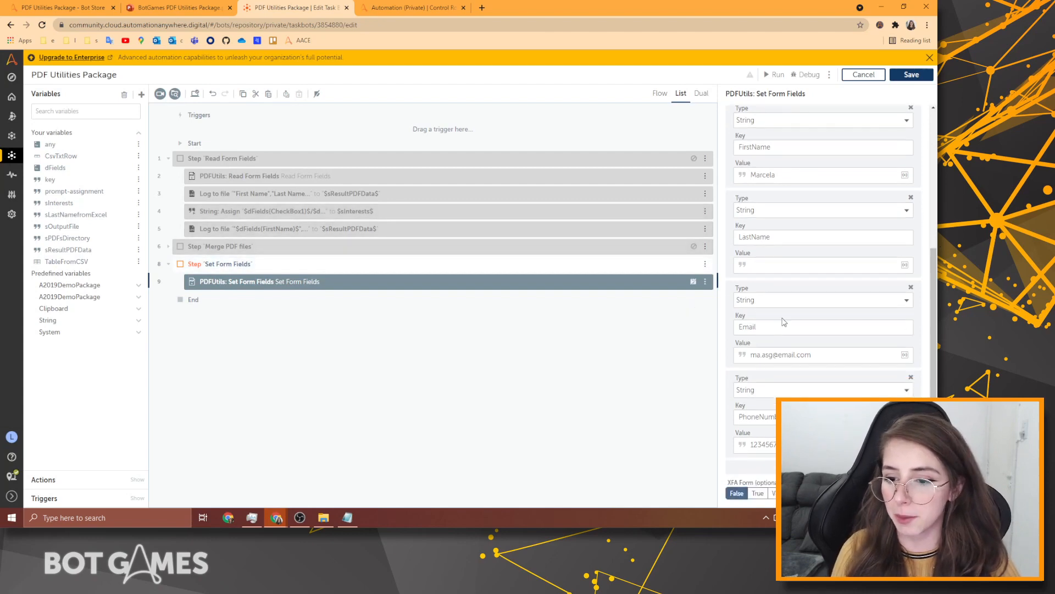
# Insert $sLastNamefromExcel$ as the LastName value and save the bot.
pyautogui.click(775, 365)
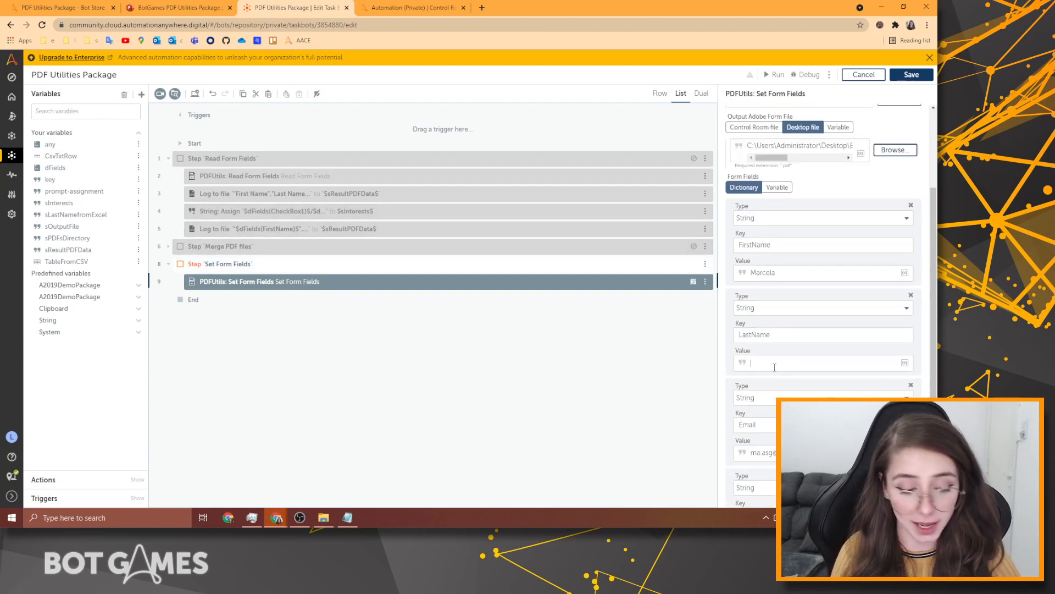
pyautogui.press('F2')
pyautogui.click(443, 280)
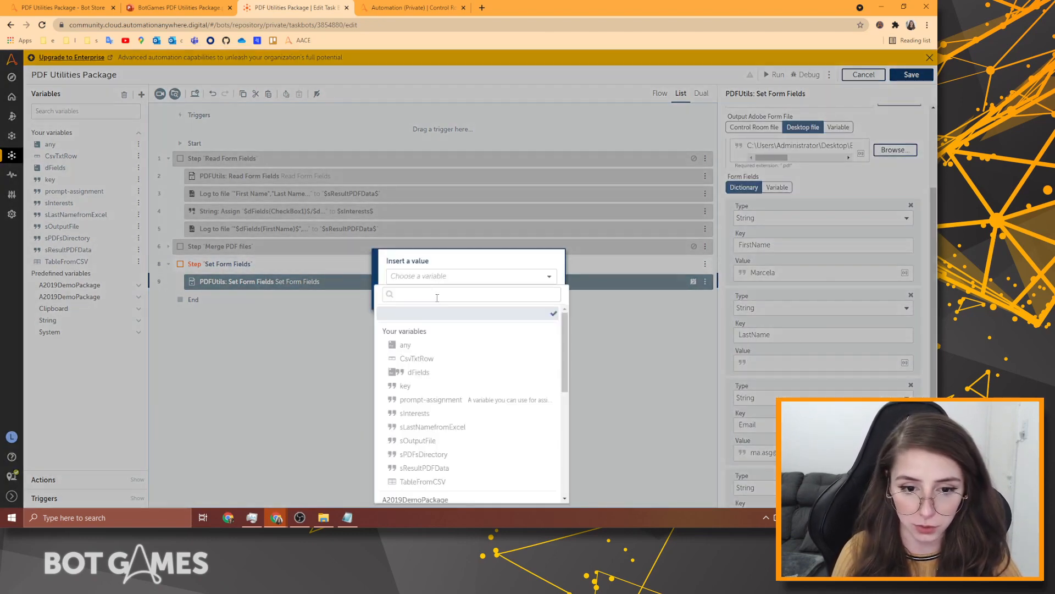
pyautogui.write('las')
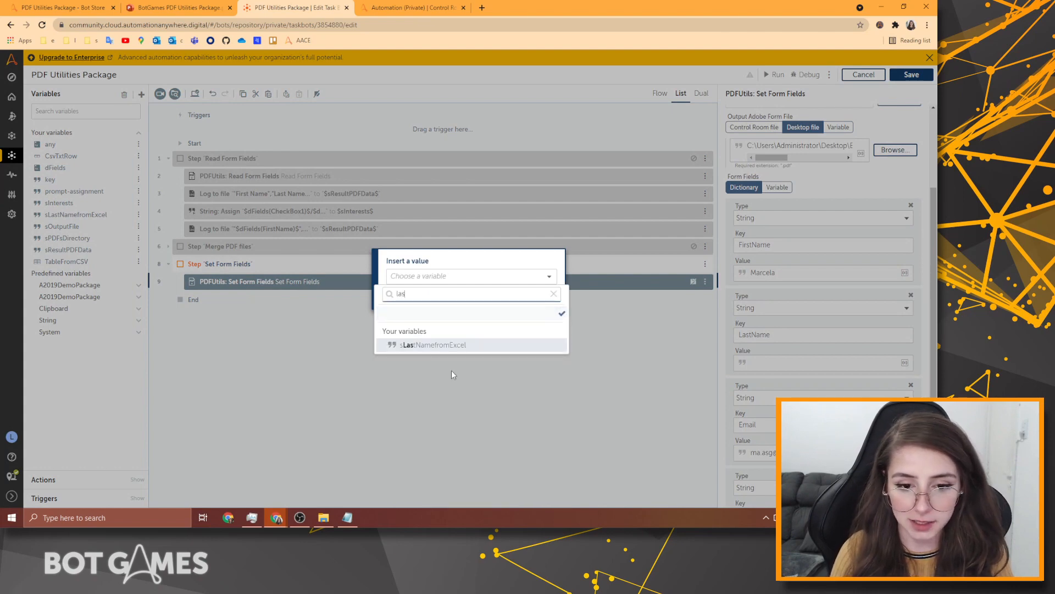
pyautogui.click(479, 346)
pyautogui.click(496, 300)
pyautogui.scroll(-2, 787, 395)
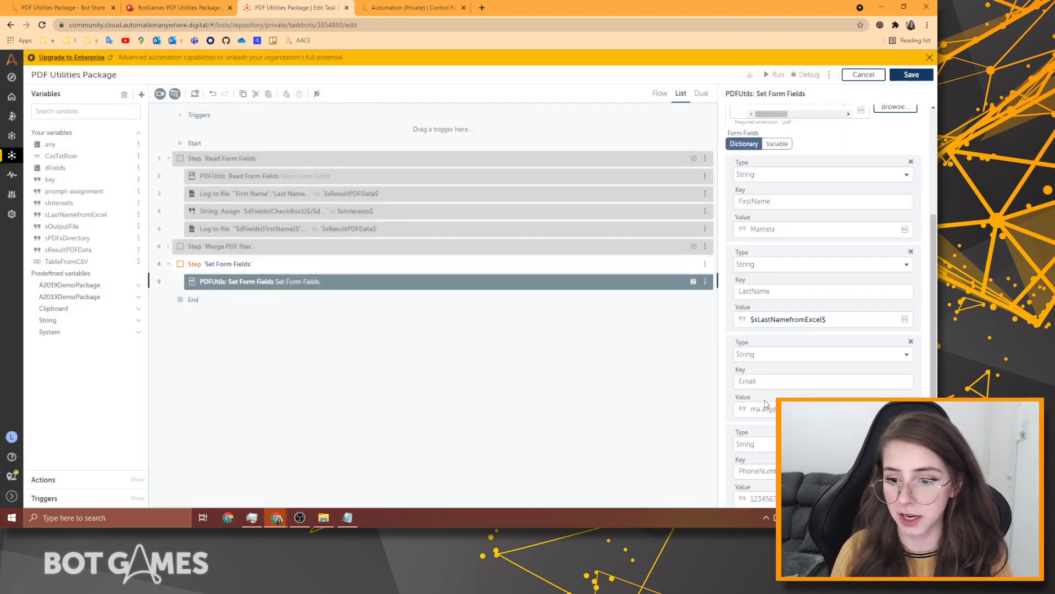
pyautogui.click(904, 77)
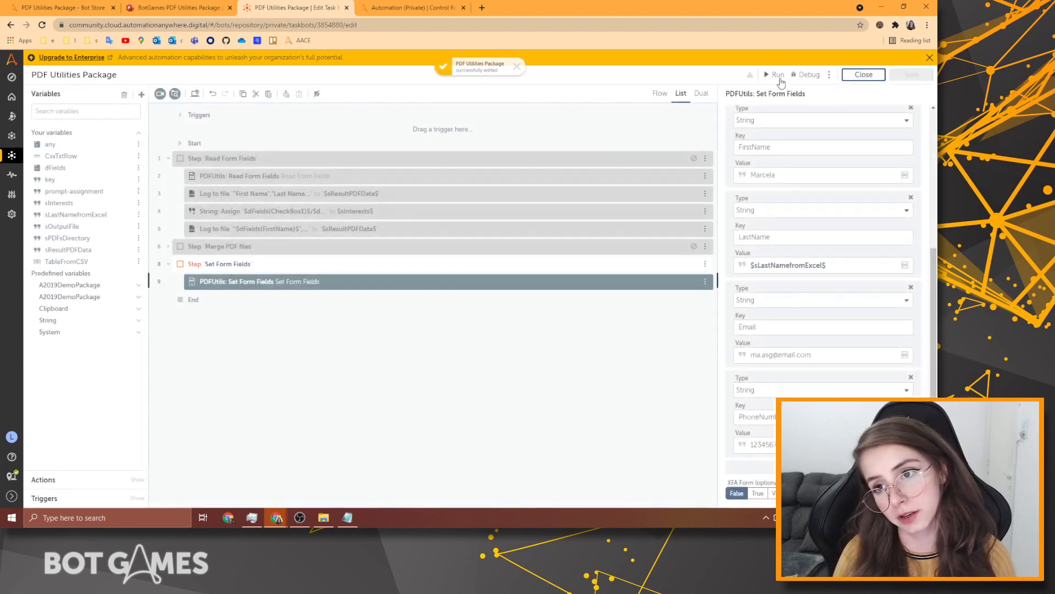
# Debug-run the bot and select the generated AnywhereClubForm_NEW.pdf in Bot Store Spotlight.
pyautogui.click(807, 77)
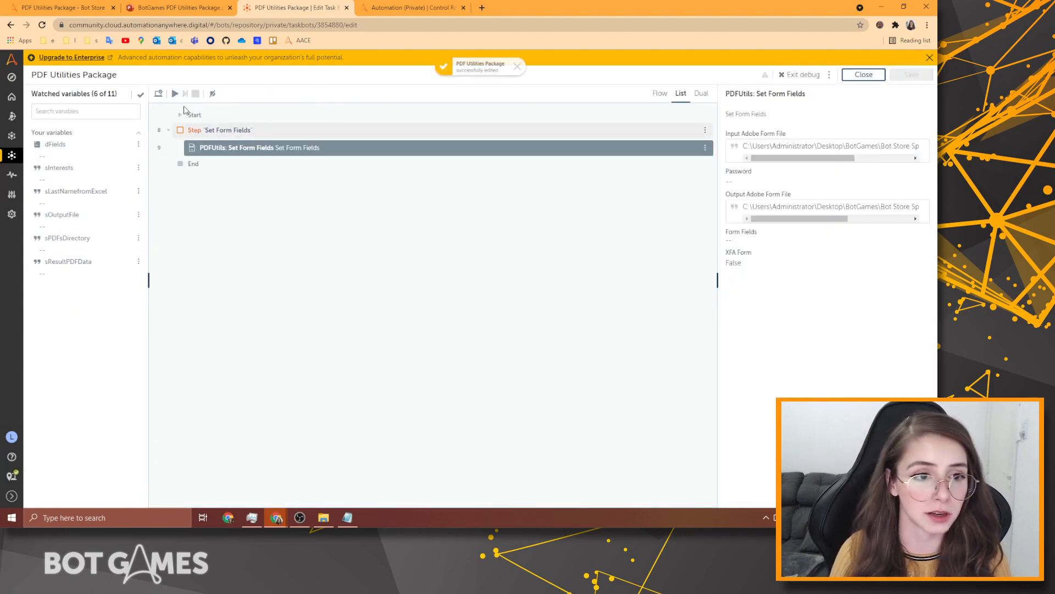
pyautogui.click(174, 95)
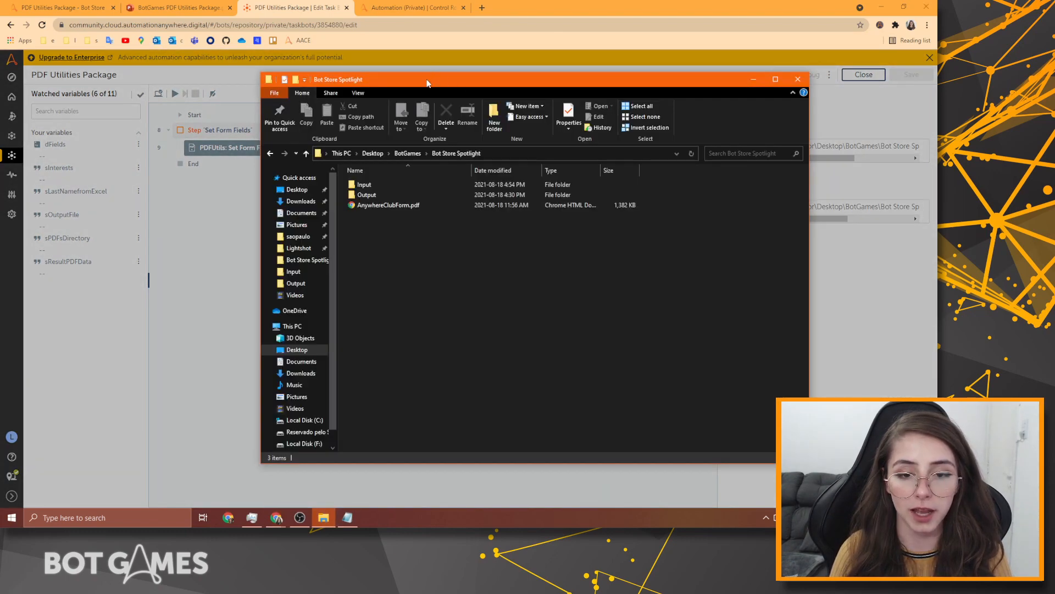
pyautogui.moveTo(428, 82); pyautogui.dragTo(302, 240)
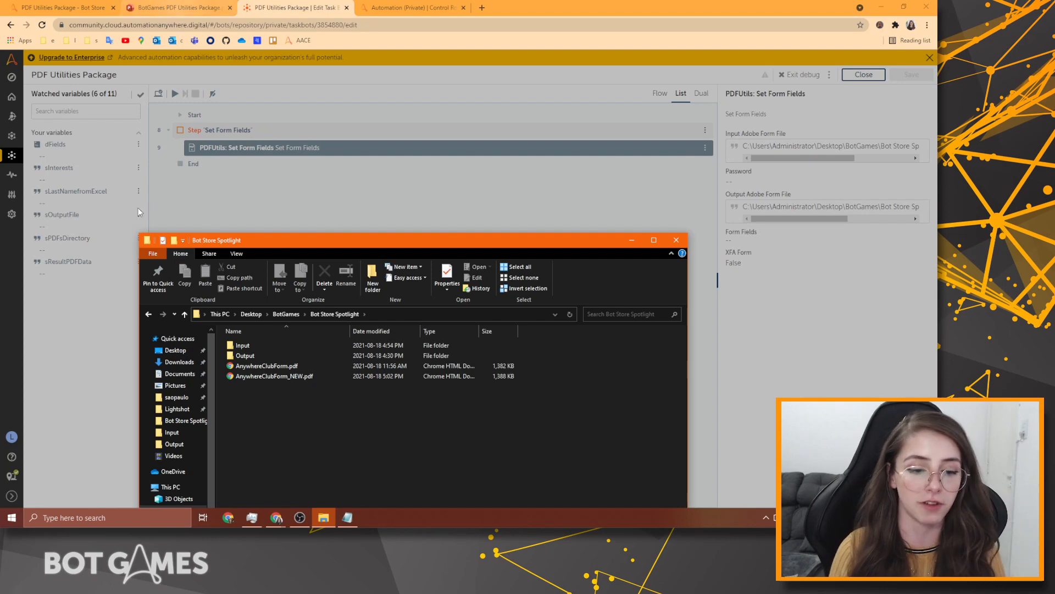
pyautogui.click(284, 380)
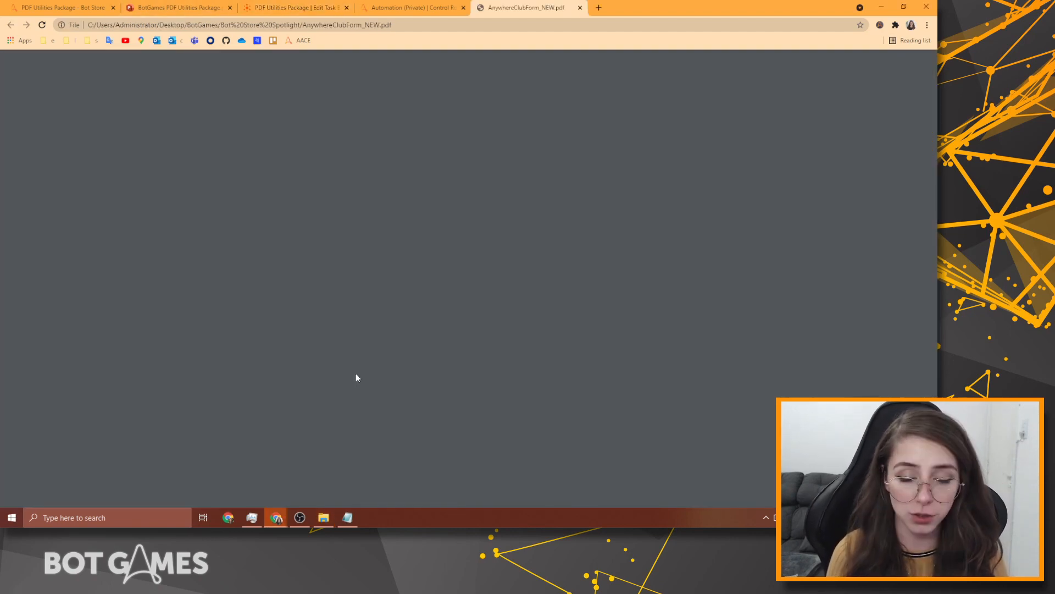
# Inspect the First Name, Last Name, Email and Phone Number fields; Last Name reads 'Last Name here!'.
pyautogui.click(386, 243)
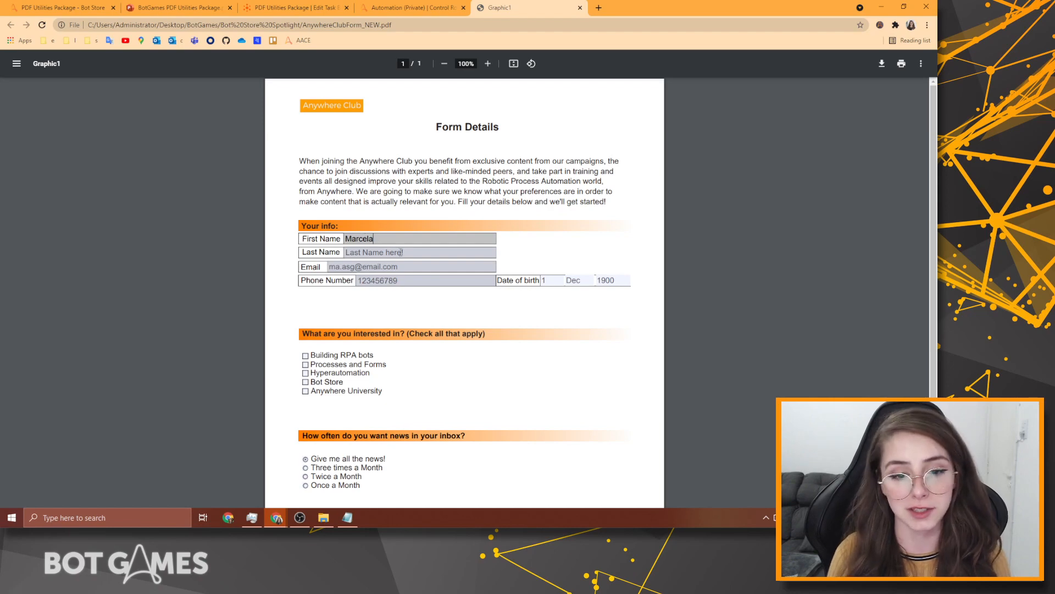
pyautogui.click(402, 252)
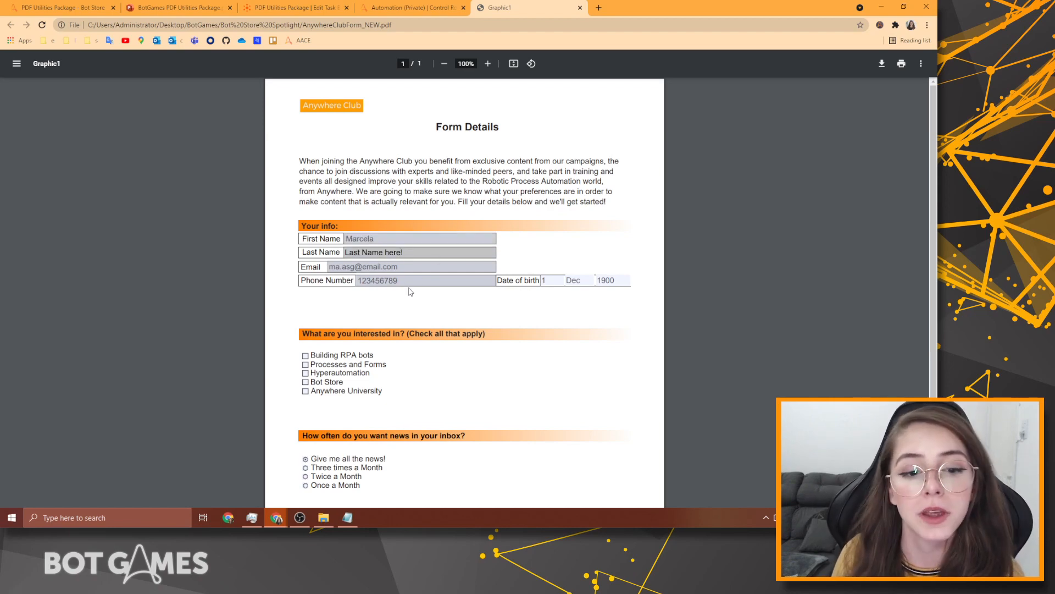
pyautogui.click(419, 268)
pyautogui.click(429, 278)
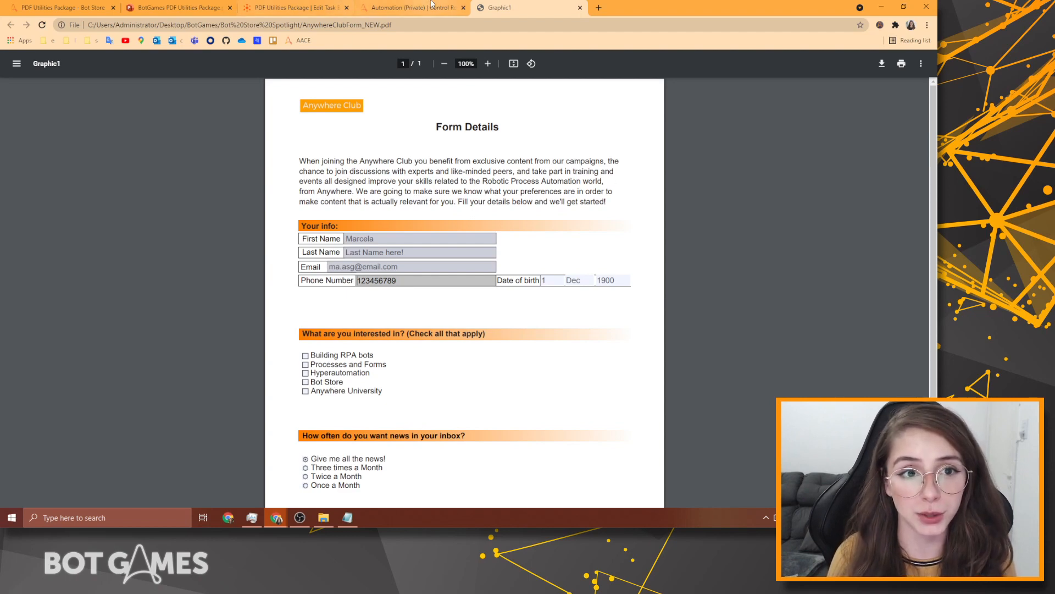
# Back in the bot editor, dismiss the bot-completed message and exit debug mode.
pyautogui.click(311, 7)
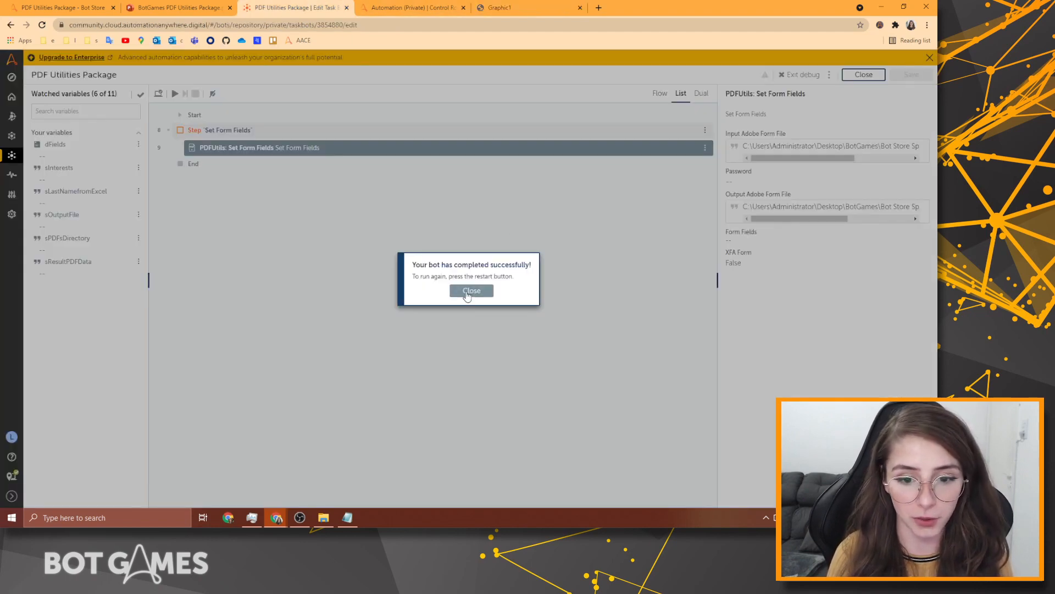
pyautogui.click(471, 291)
pyautogui.click(804, 75)
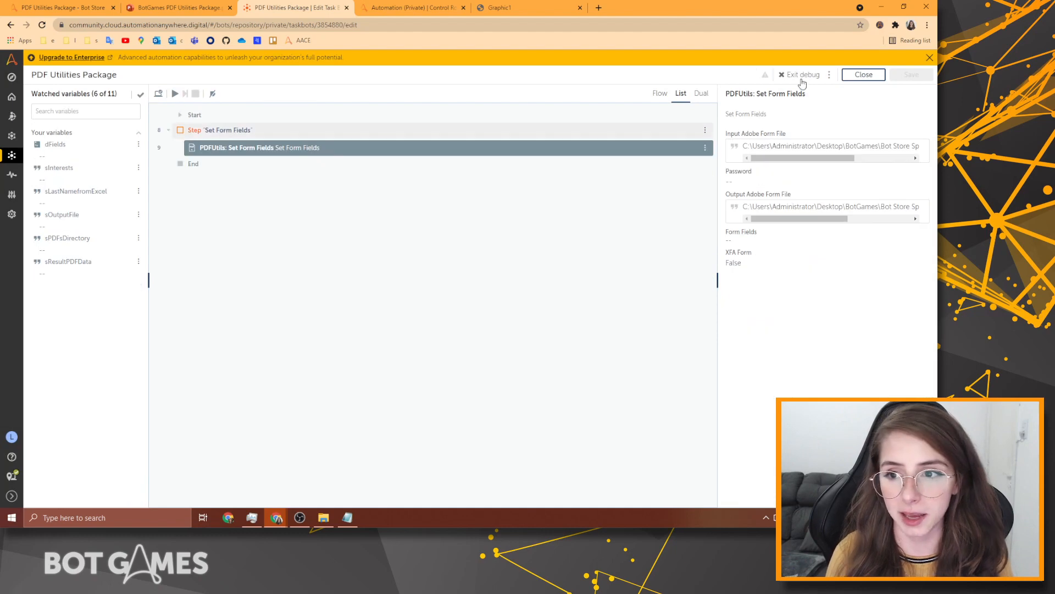
# Enable the Read Form Fields and Merge PDF files actions, then expand Merge PDF files.
pyautogui.click(705, 158)
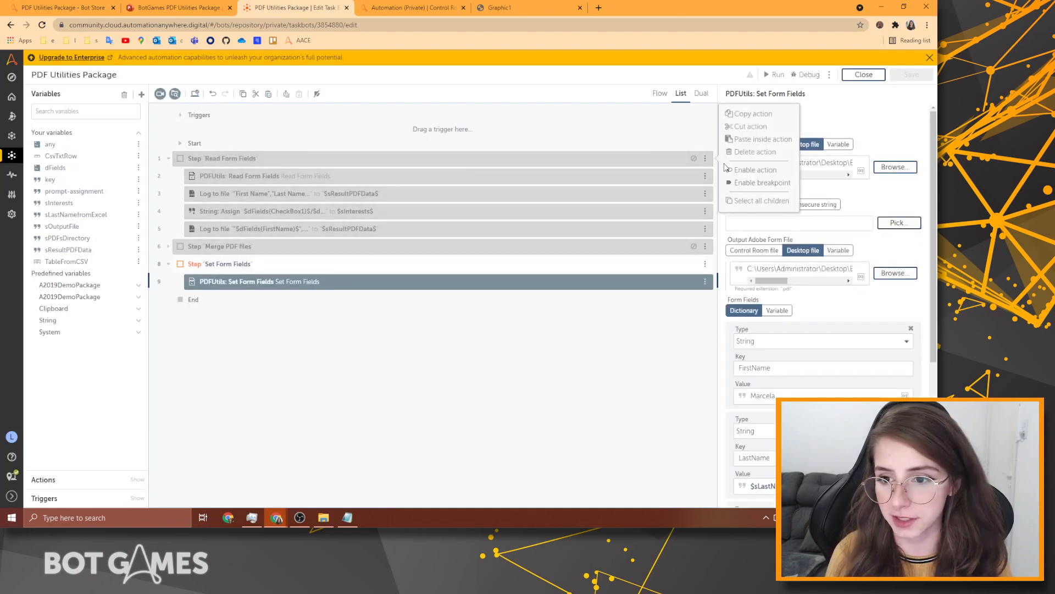
pyautogui.click(742, 171)
pyautogui.click(705, 246)
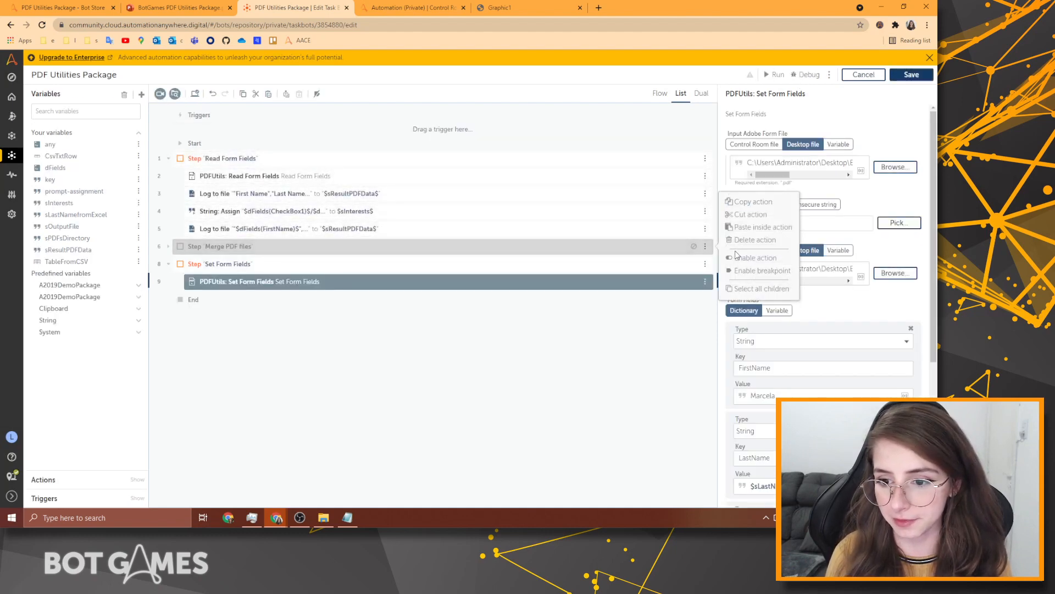
pyautogui.click(742, 259)
pyautogui.click(636, 373)
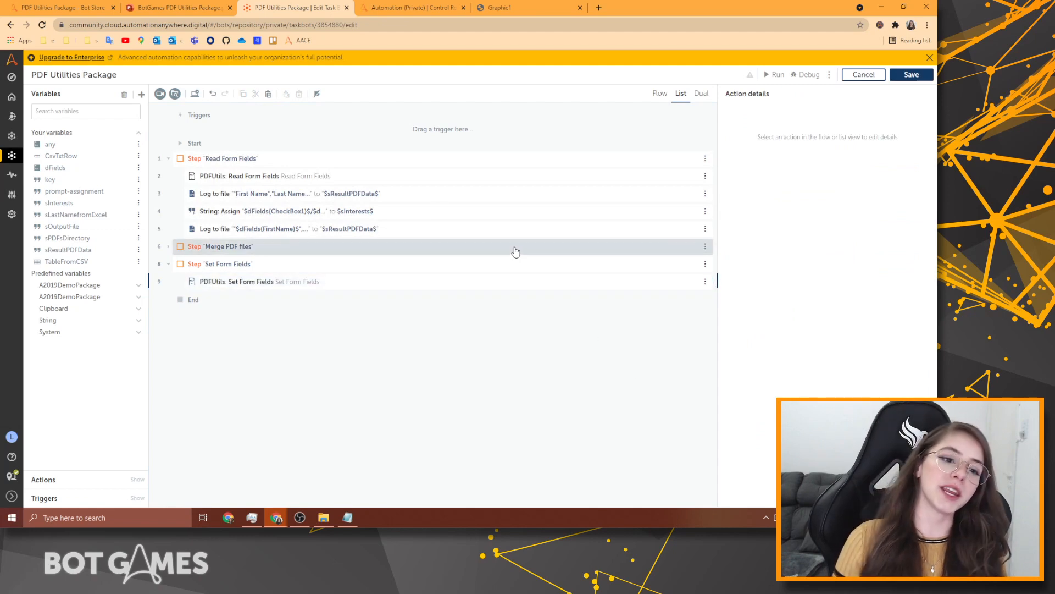
pyautogui.click(168, 246)
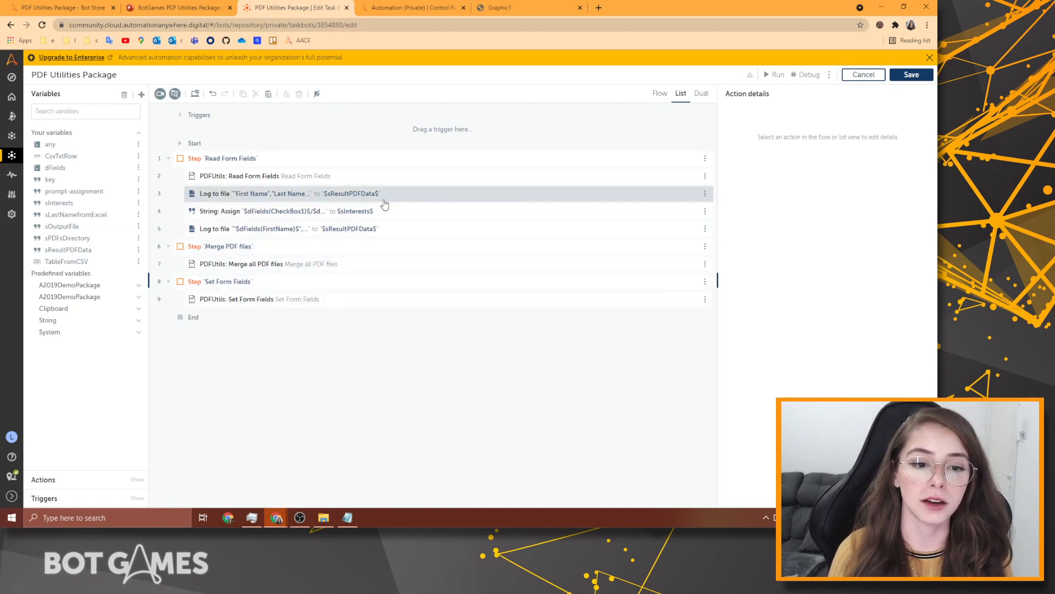
pyautogui.click(437, 214)
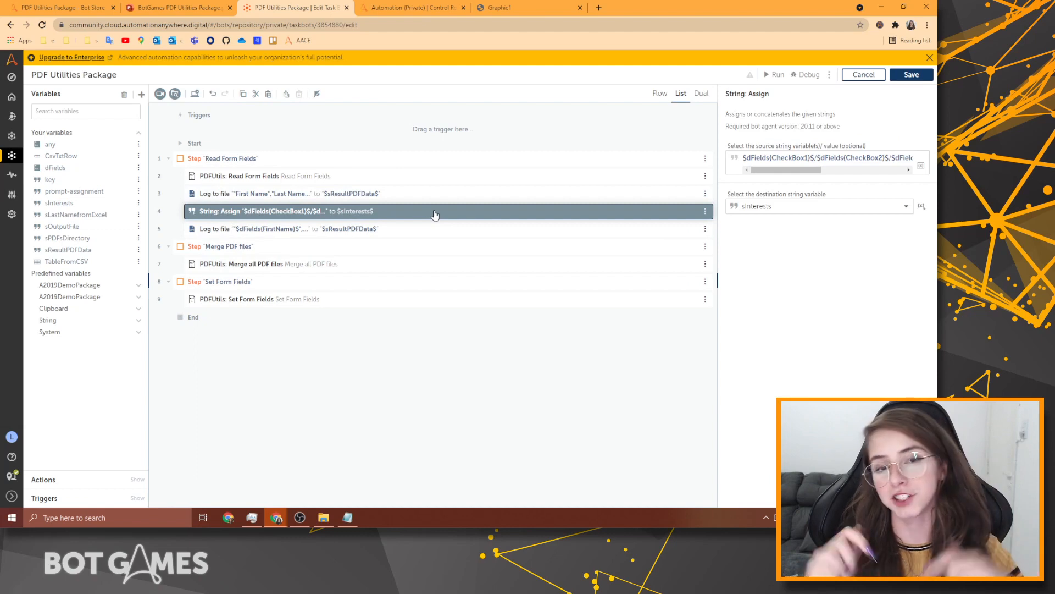